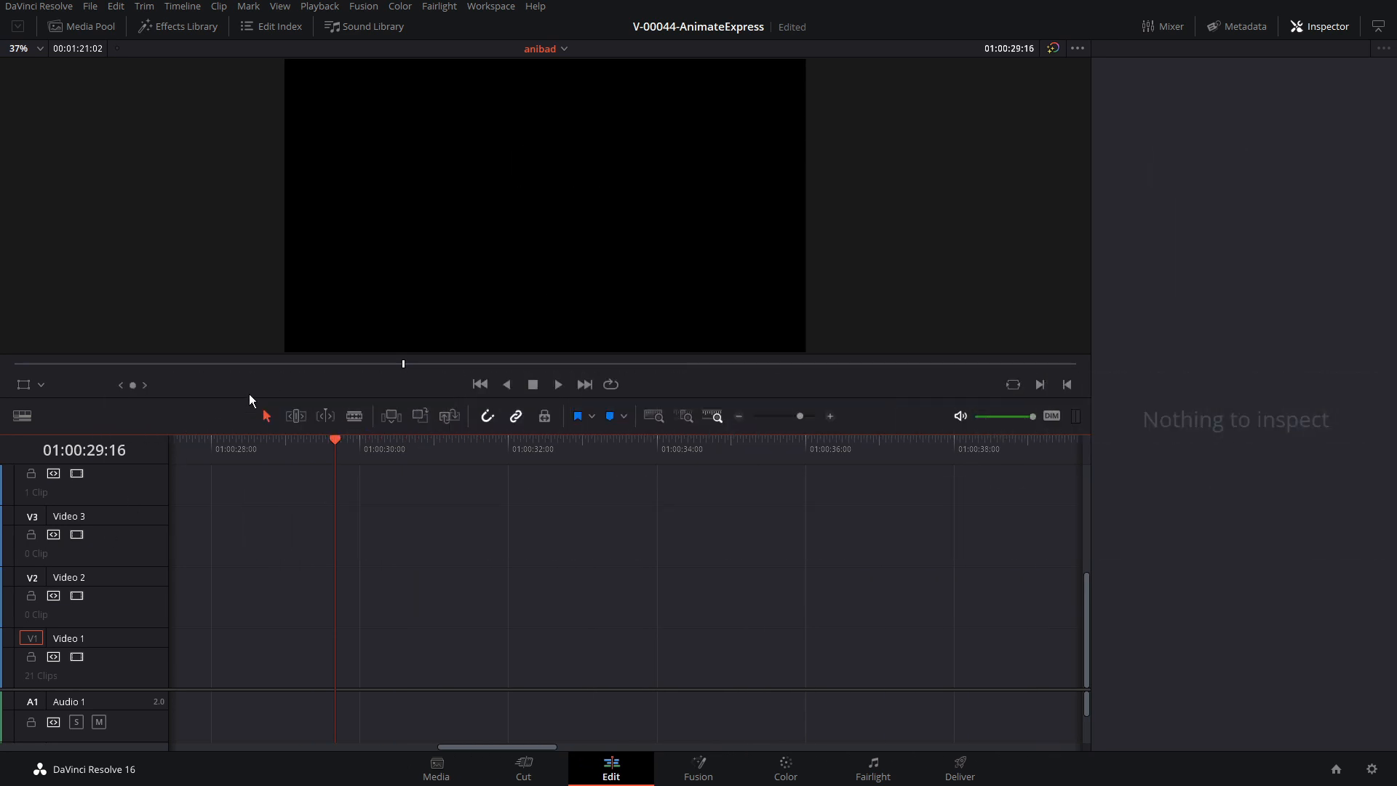
Place a Text title on the Video 2 track near 01:00:31 and change its text to "ANIMATE"
left_click(183, 29)
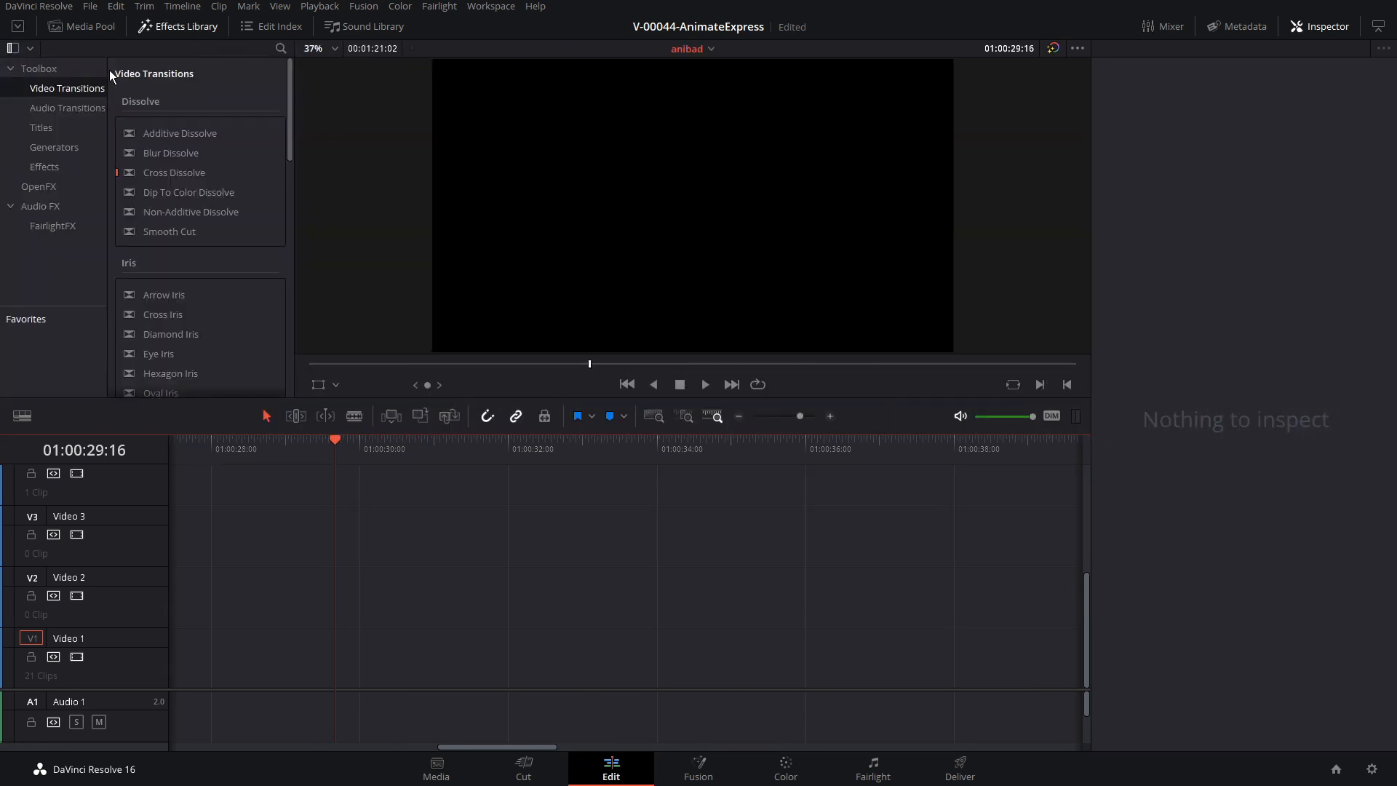
left_click(44, 129)
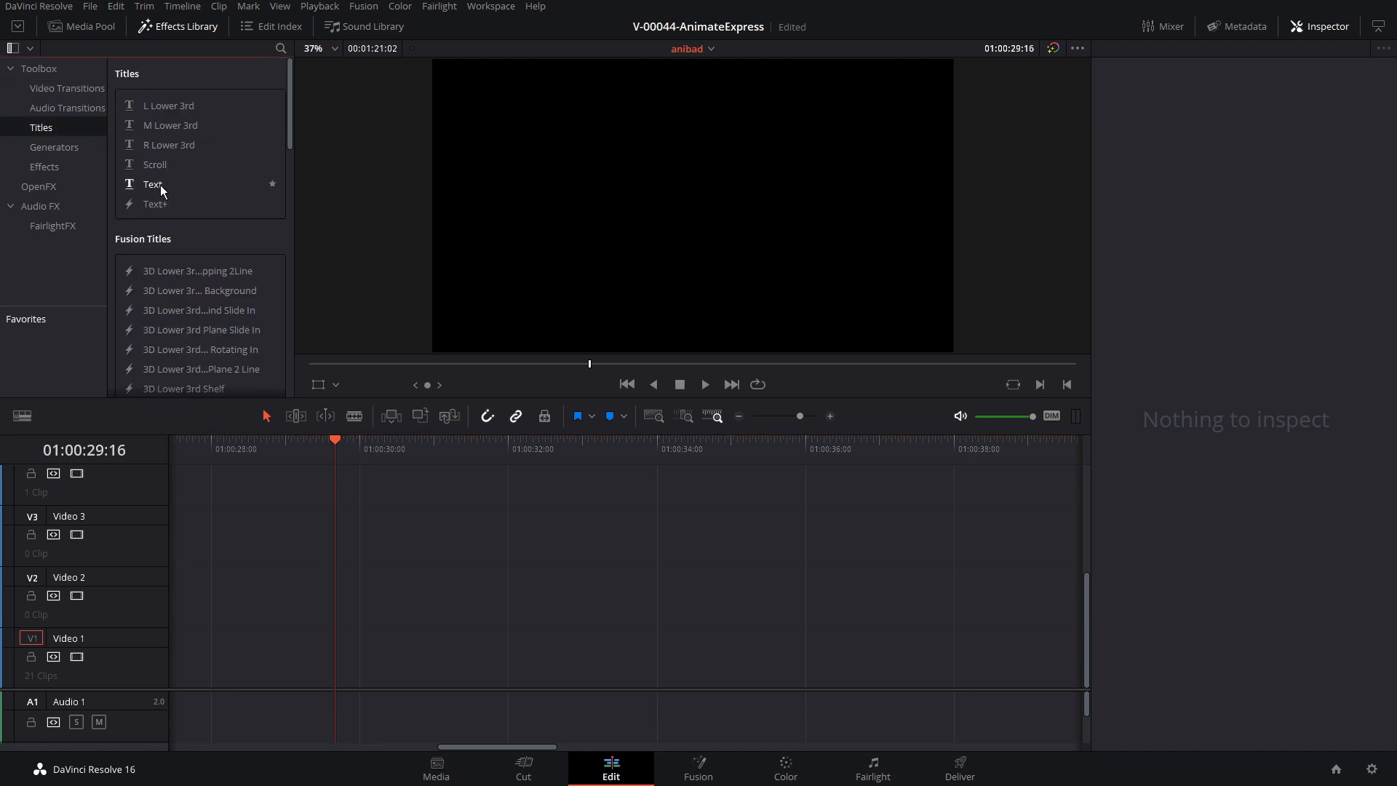
left_click_drag(162, 190, 446, 610)
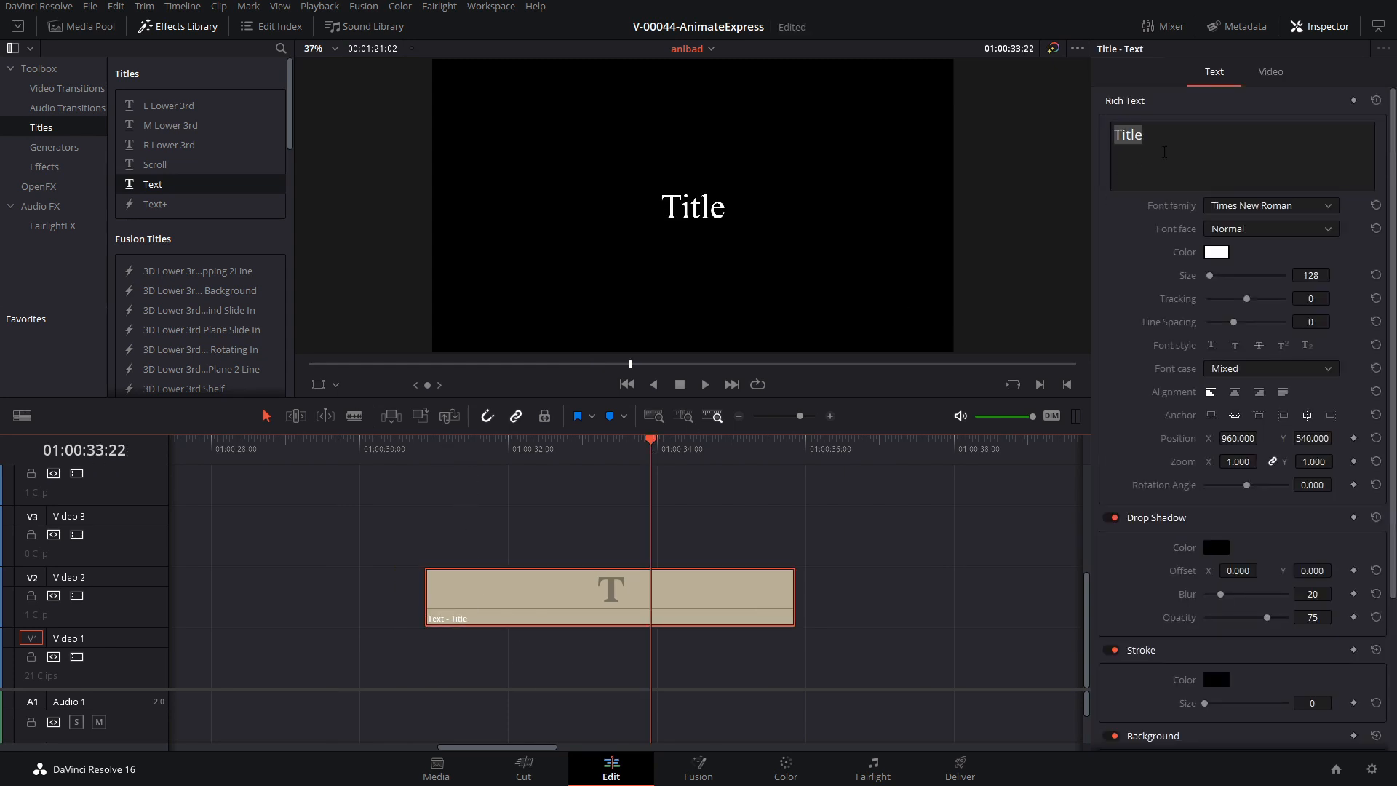
left_click(1164, 152)
type("ANIMATE")
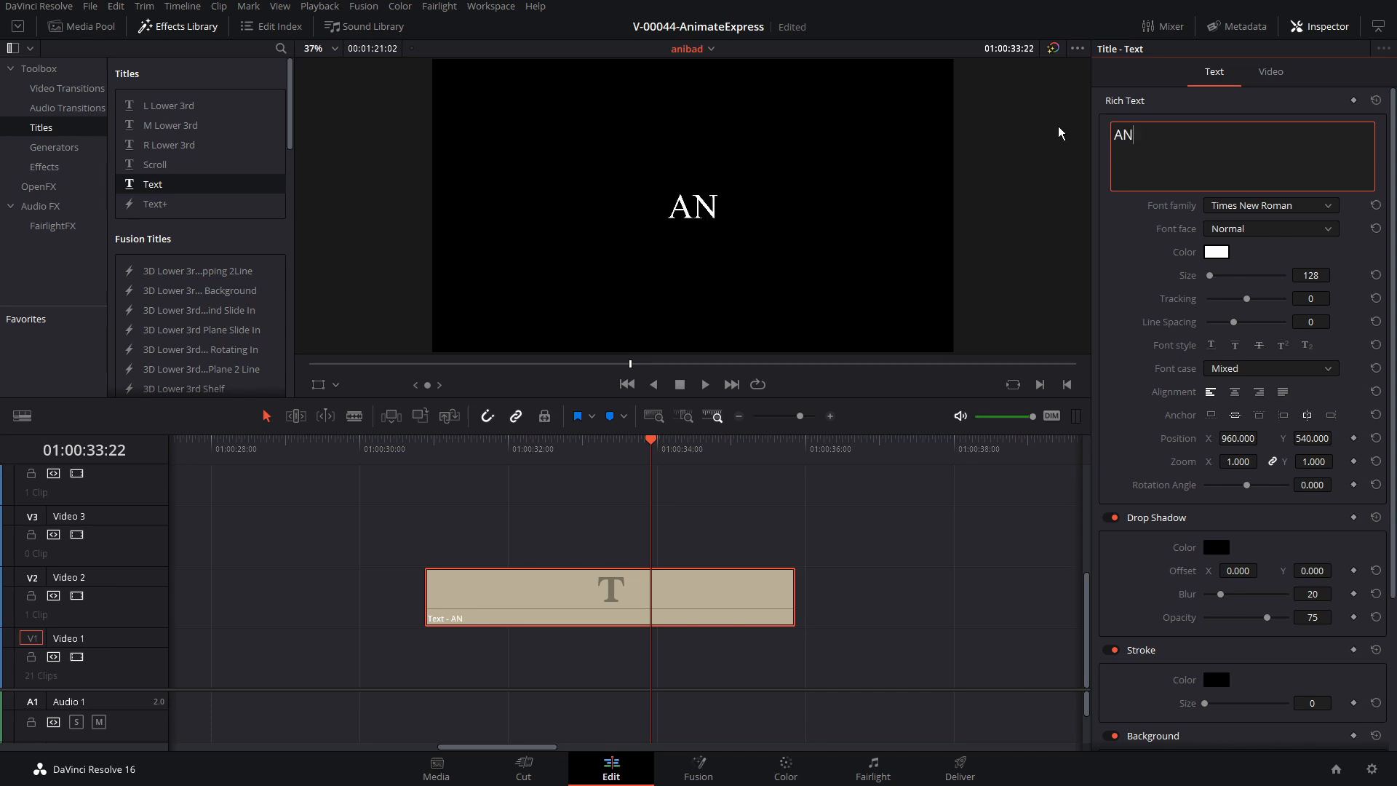
Set the ANIMATE title's font family to Montserrat Black
left_click(1317, 208)
scroll(1295, 364, "down", 5)
left_click(1326, 409)
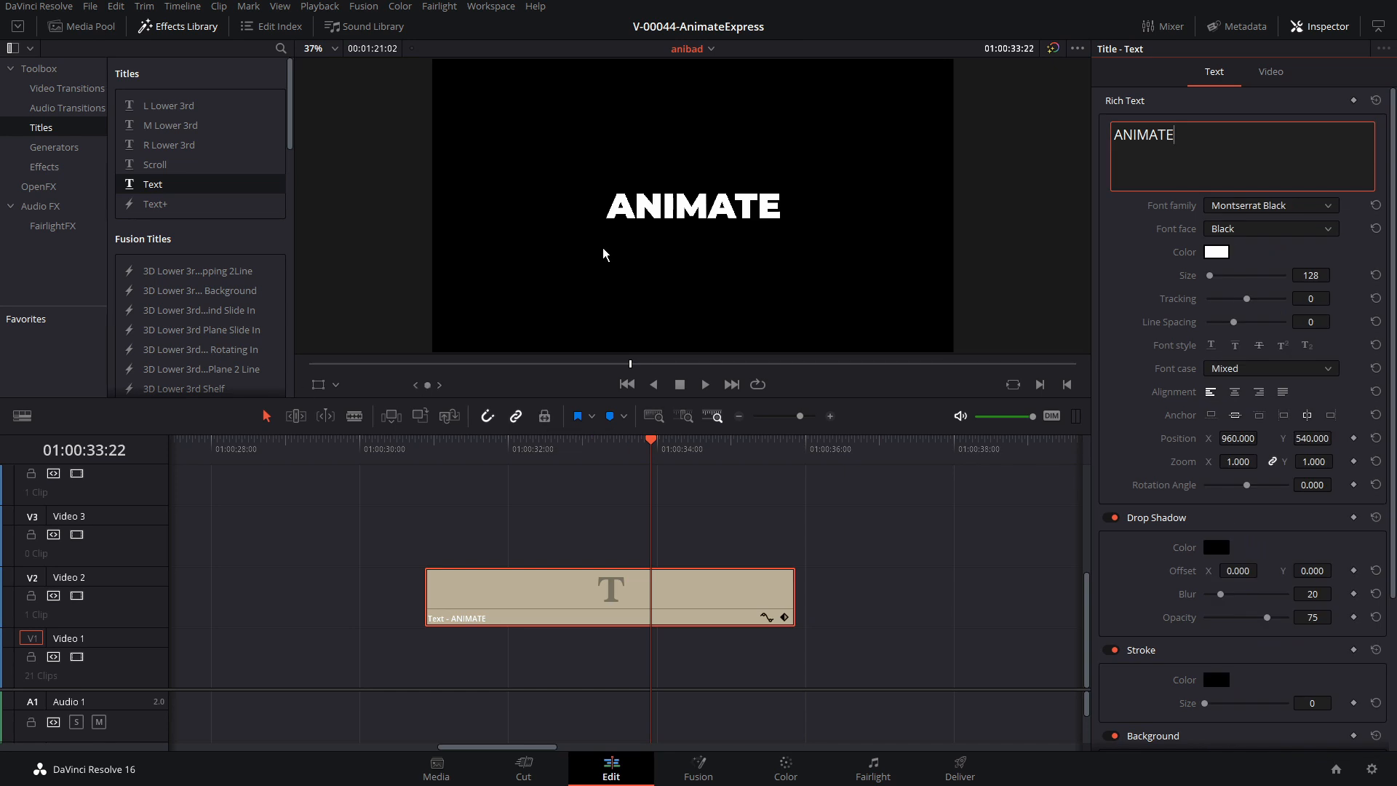
Move the ANIMATE title to the upper-left area of the video frame using the on-screen transform
left_click(320, 386)
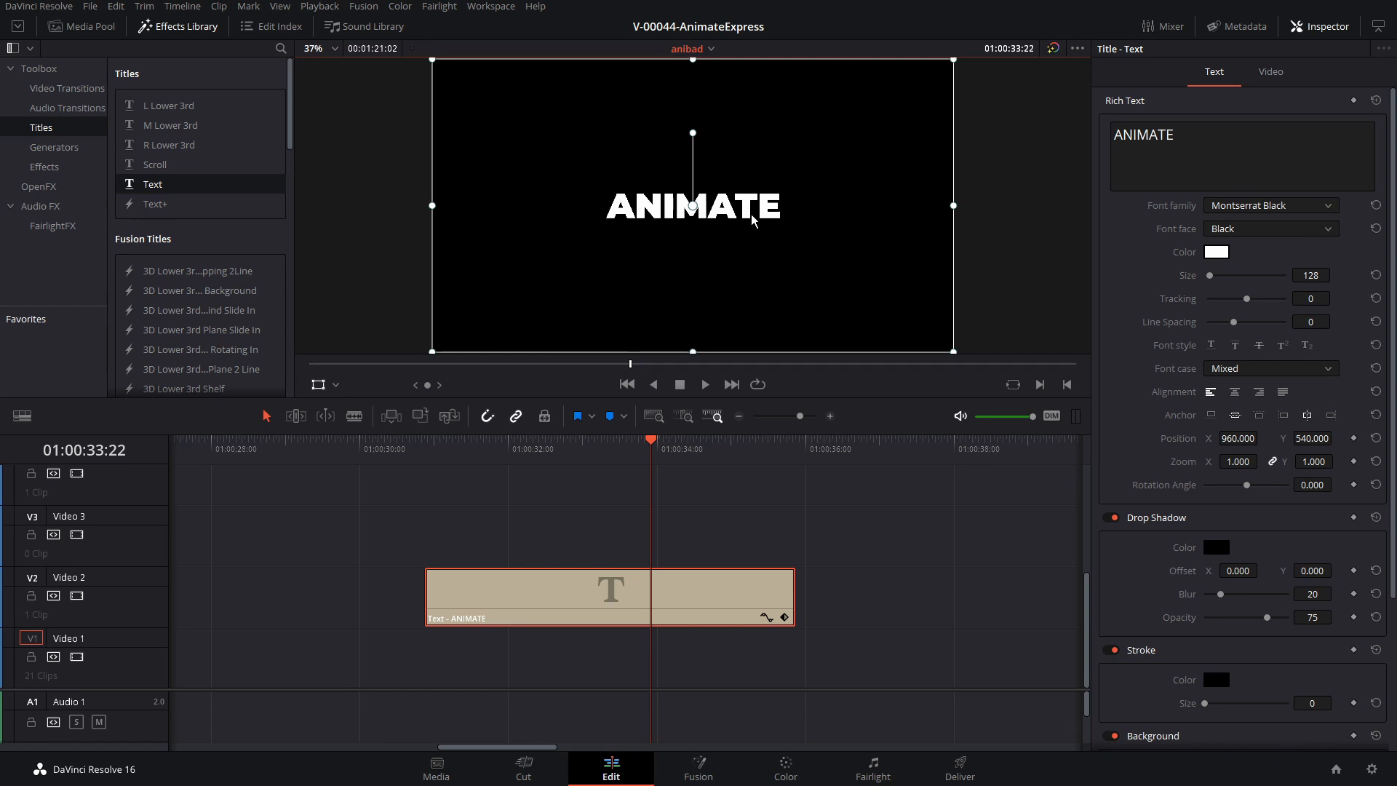
left_click_drag(752, 220, 622, 139)
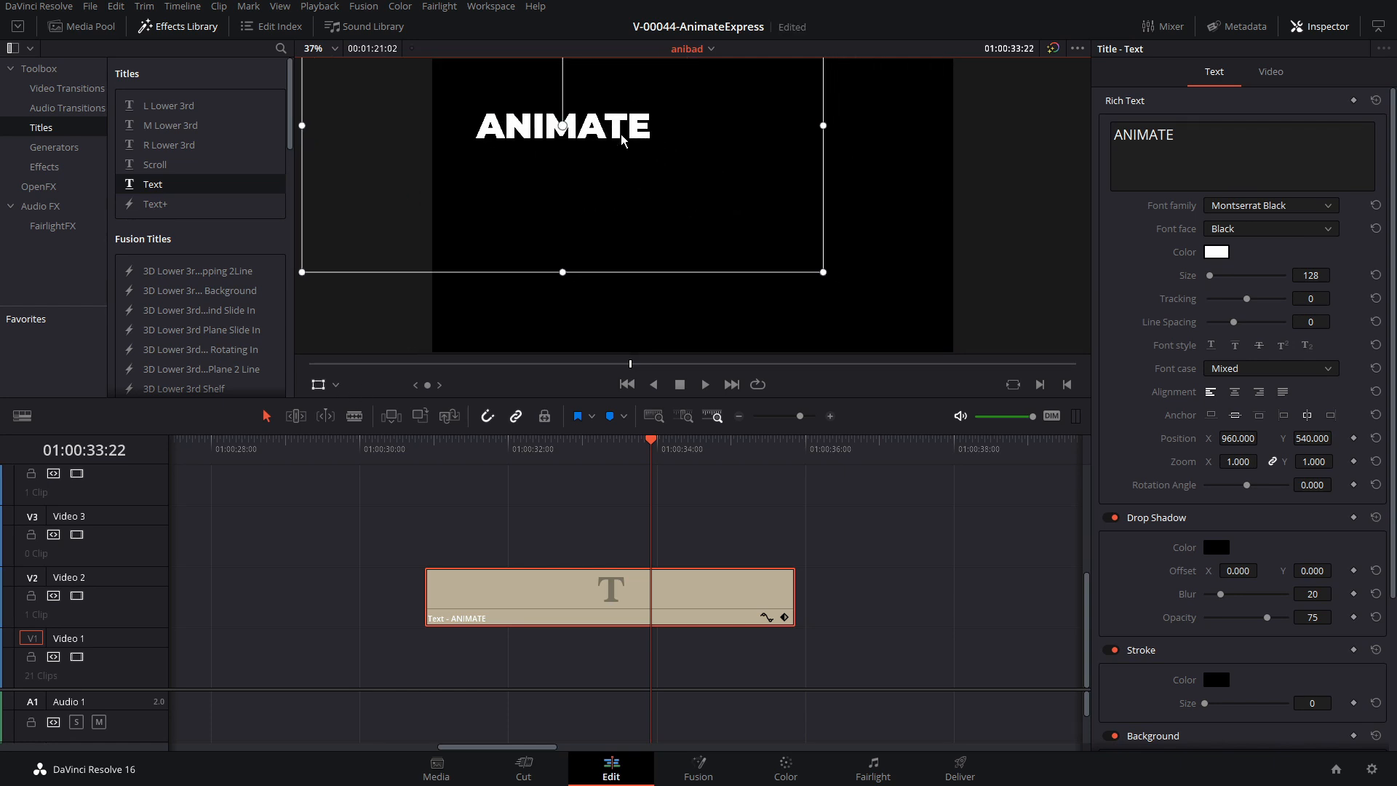
left_click(318, 384)
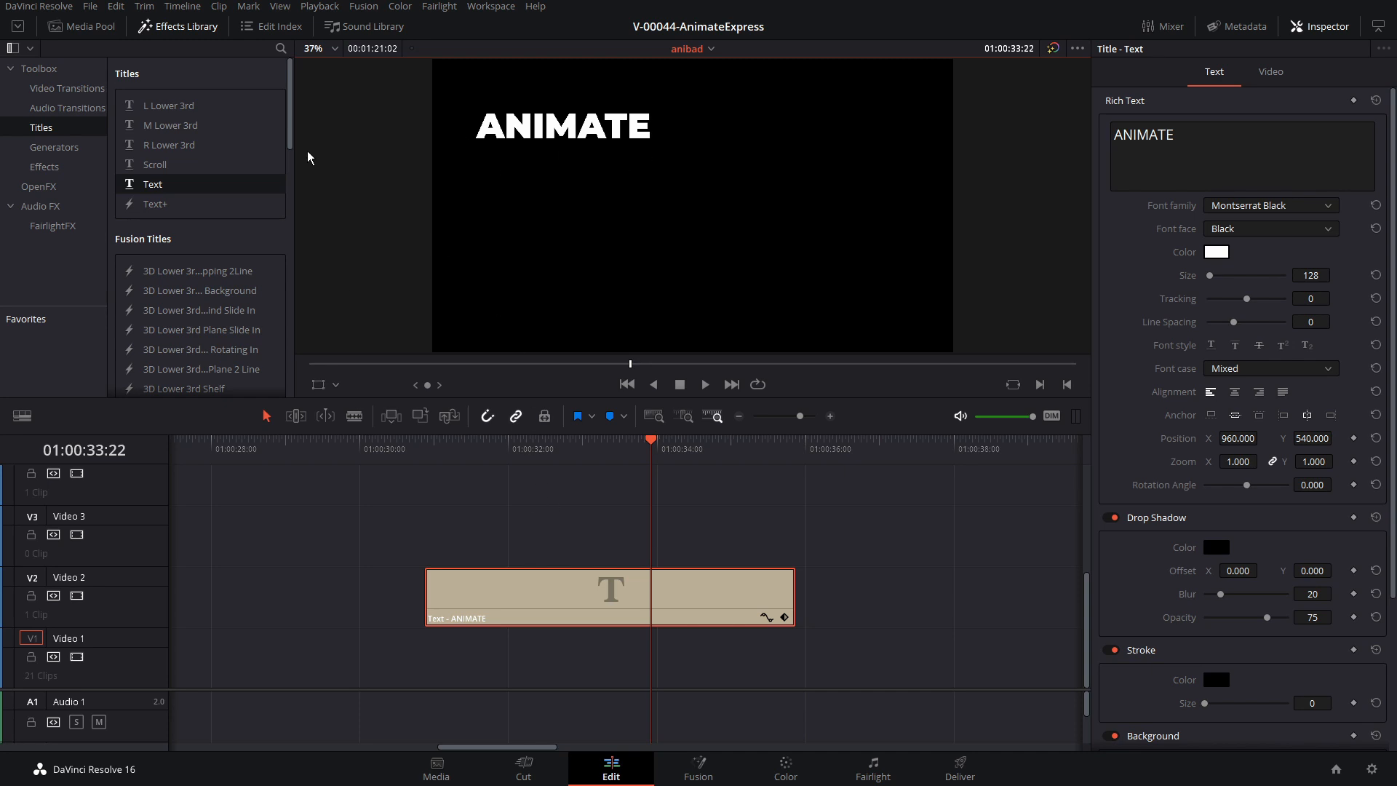
Add a Push video transition to the start of the ANIMATE title clip
left_click(191, 28)
left_click(193, 29)
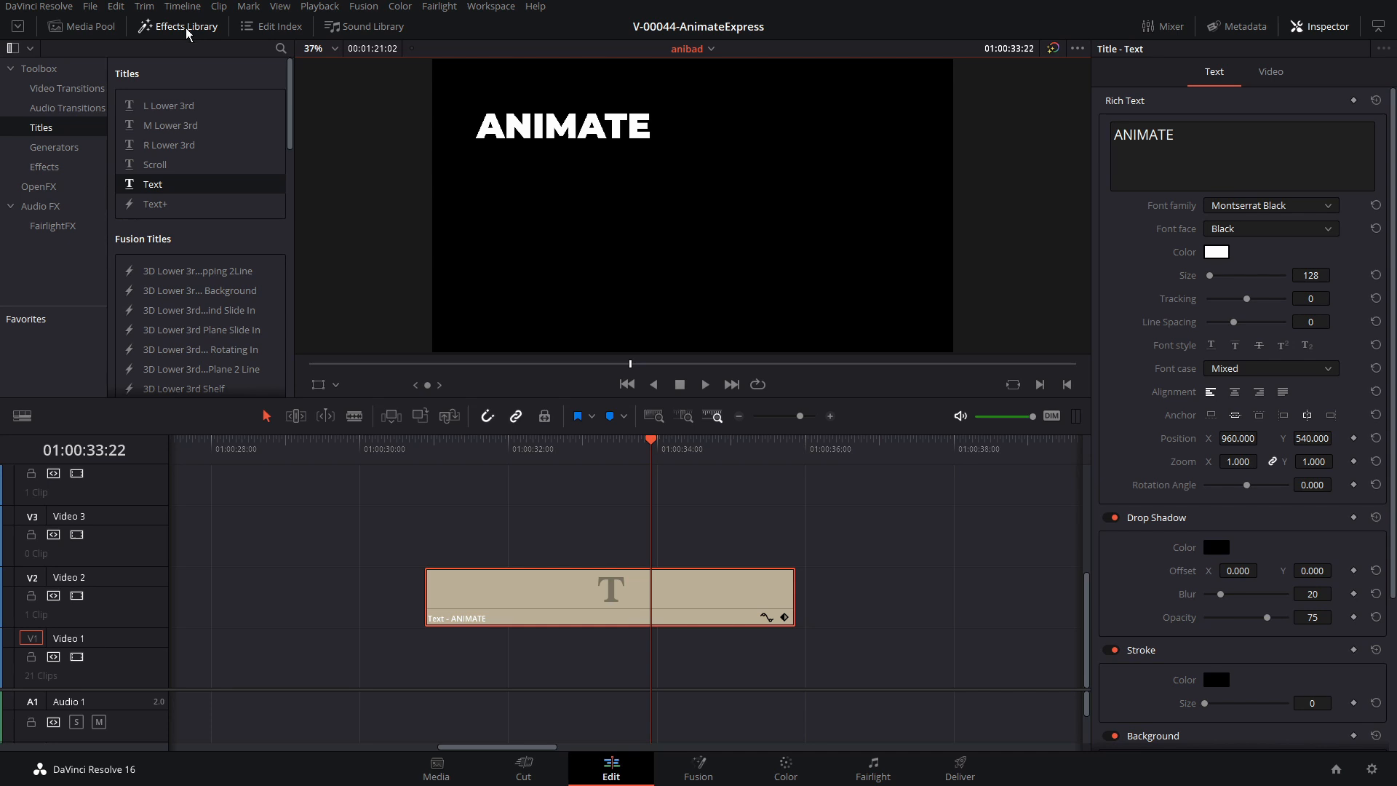
left_click(67, 88)
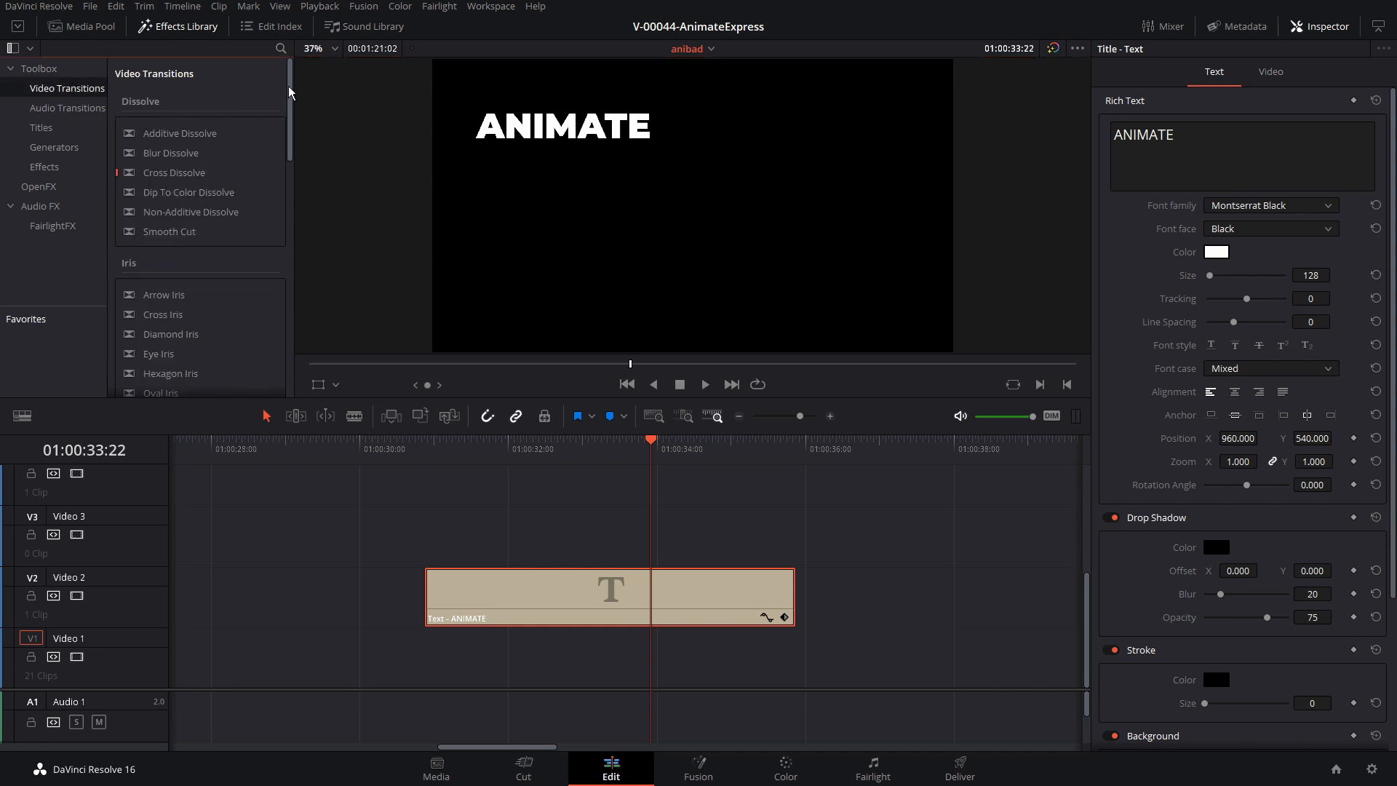
left_click_drag(289, 91, 284, 177)
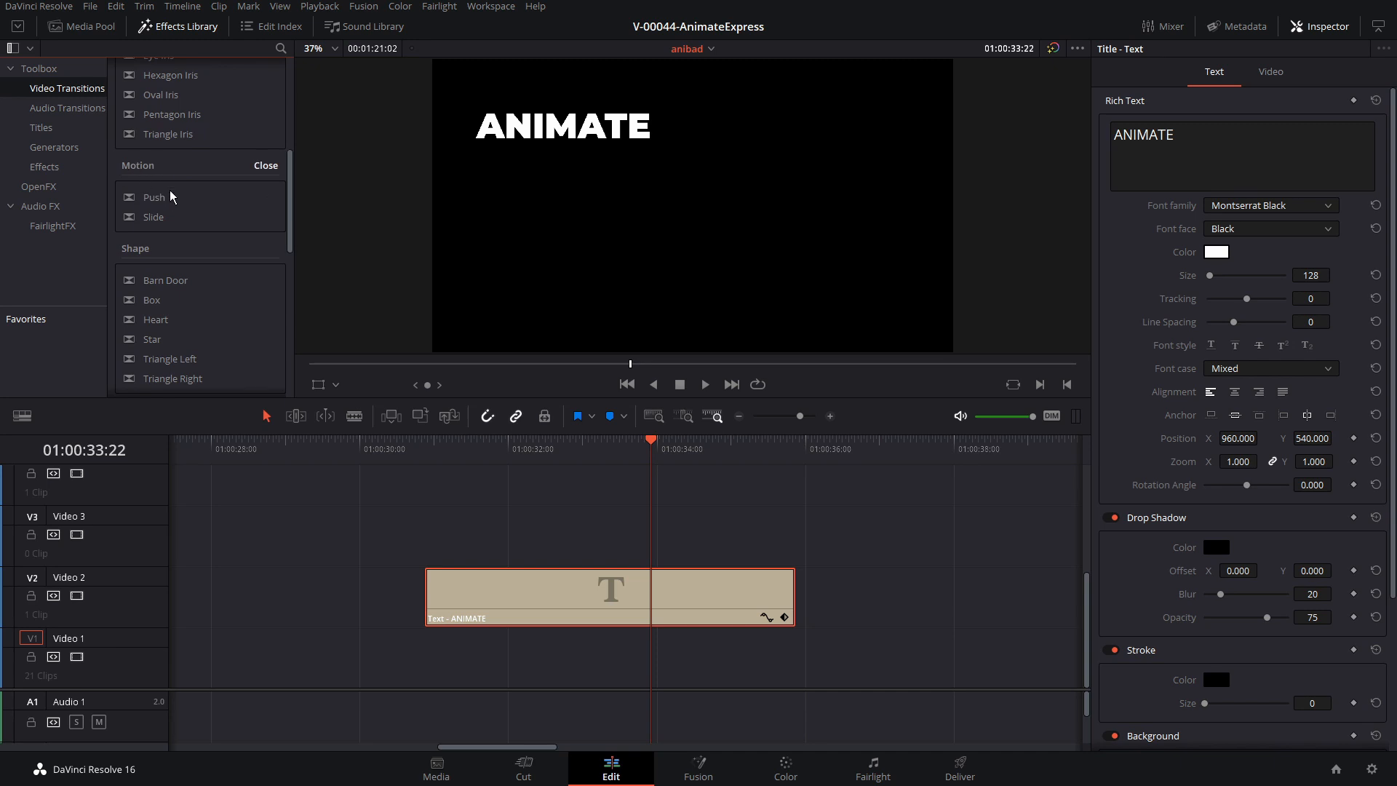
left_click(158, 204)
left_click_drag(158, 204, 451, 591)
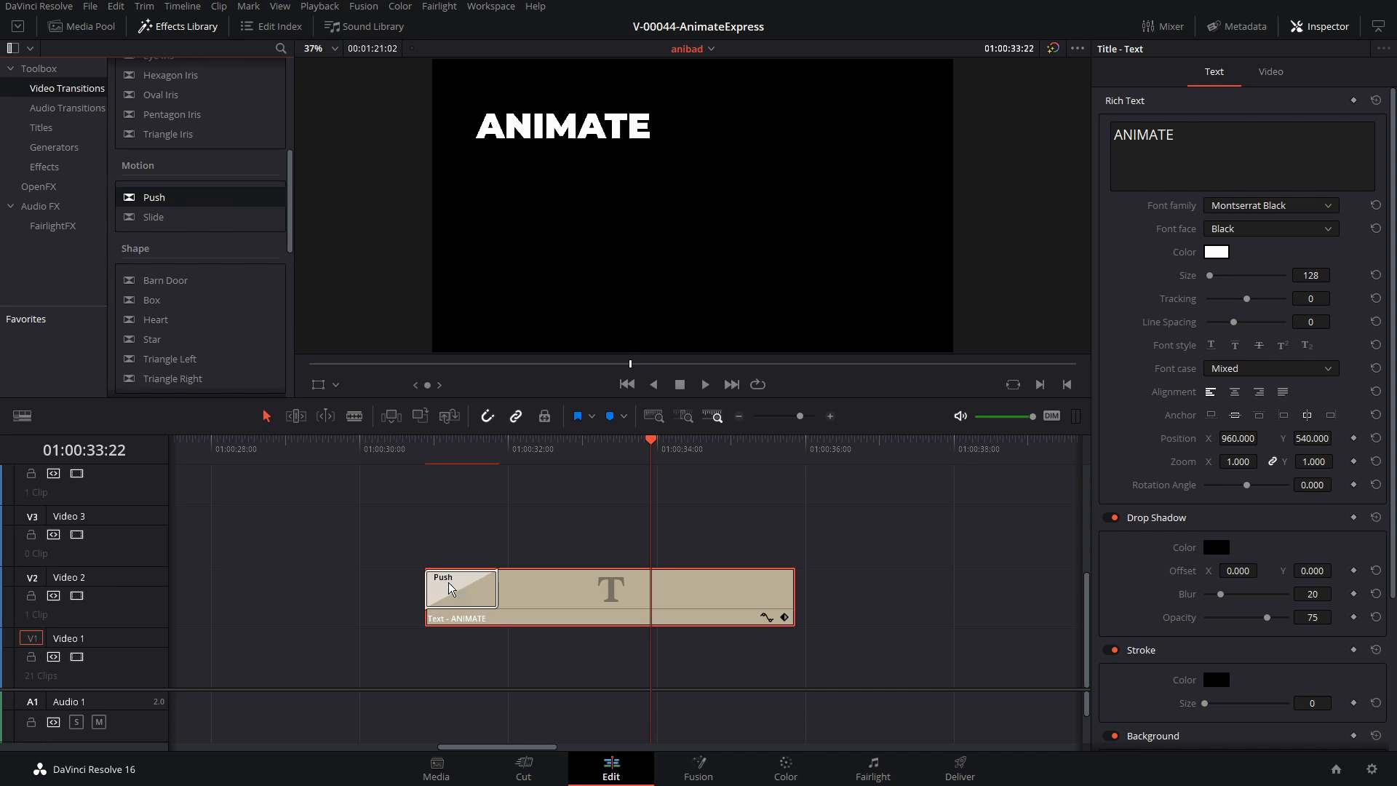
Play and scrub through the start of the title clip to review the Push transition, and inspect its settings
left_click(426, 448)
key("space")
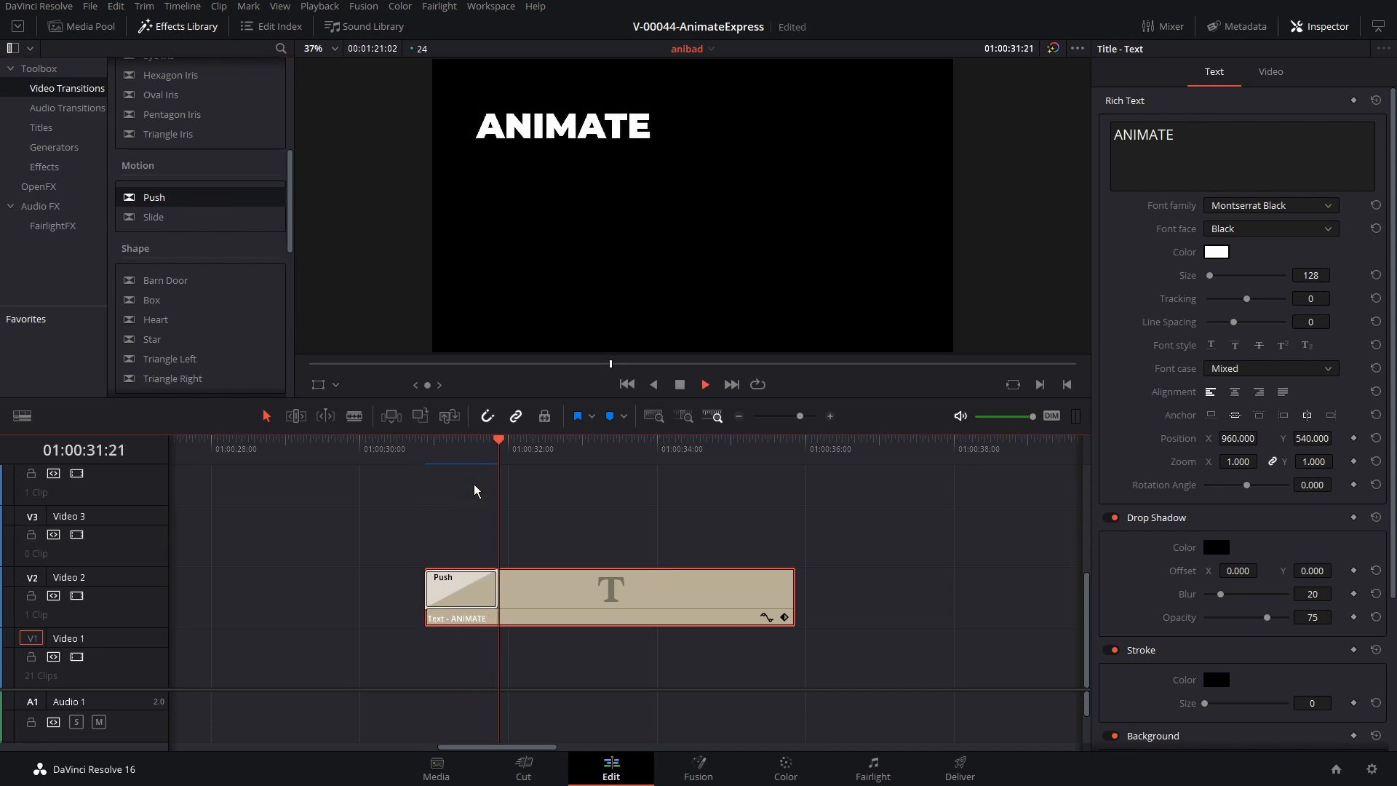
key("Up")
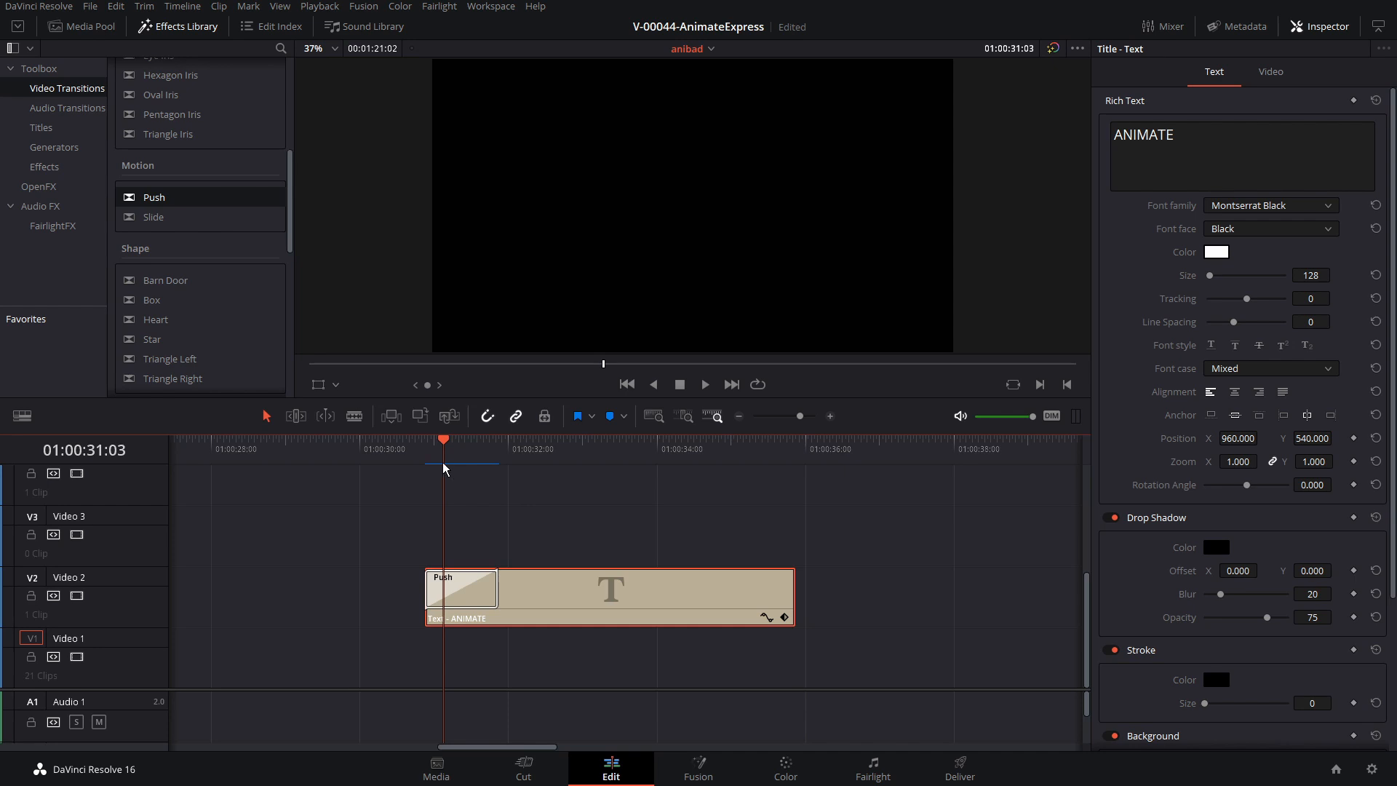
left_click_drag(443, 464, 508, 466)
key("space")
left_click(480, 582)
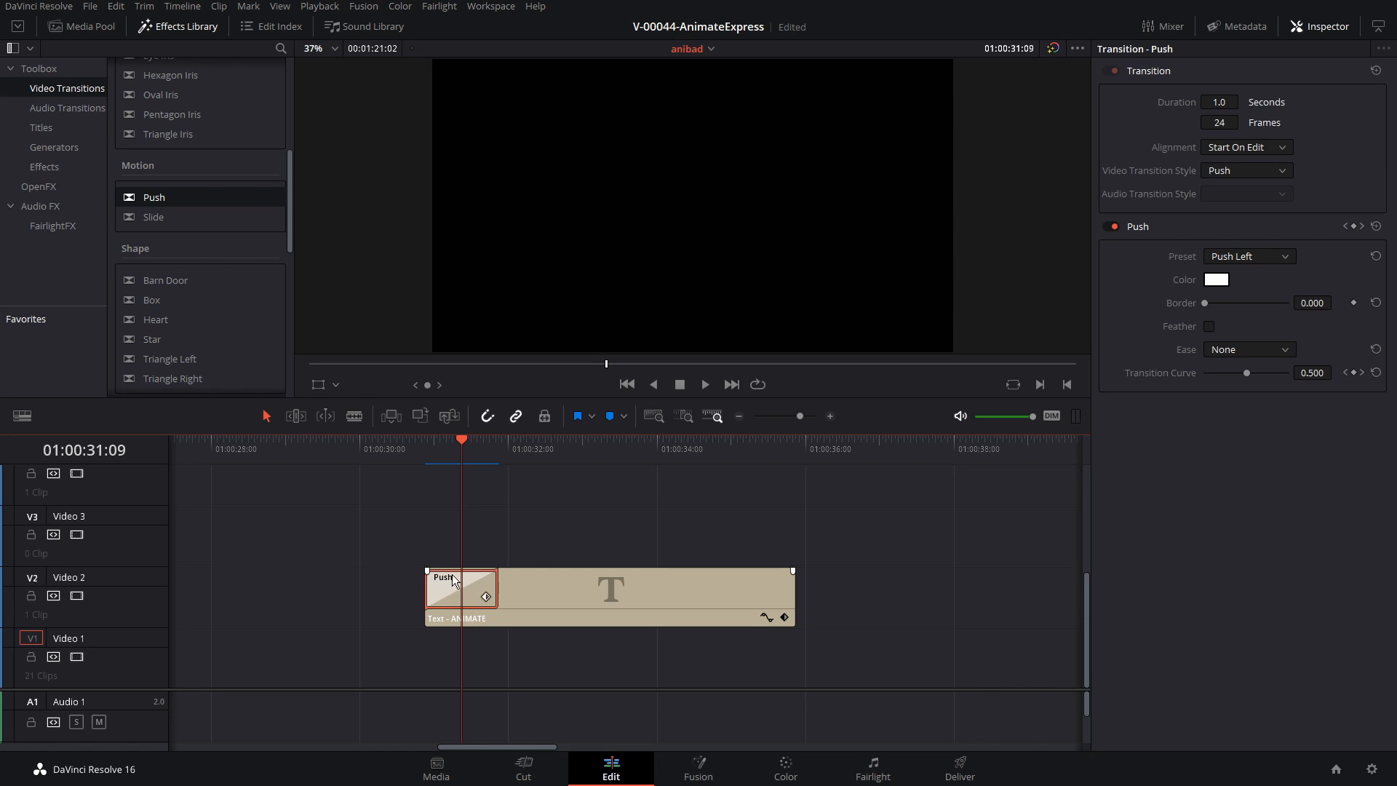
left_click_drag(440, 449, 398, 450)
key("space")
key("space")
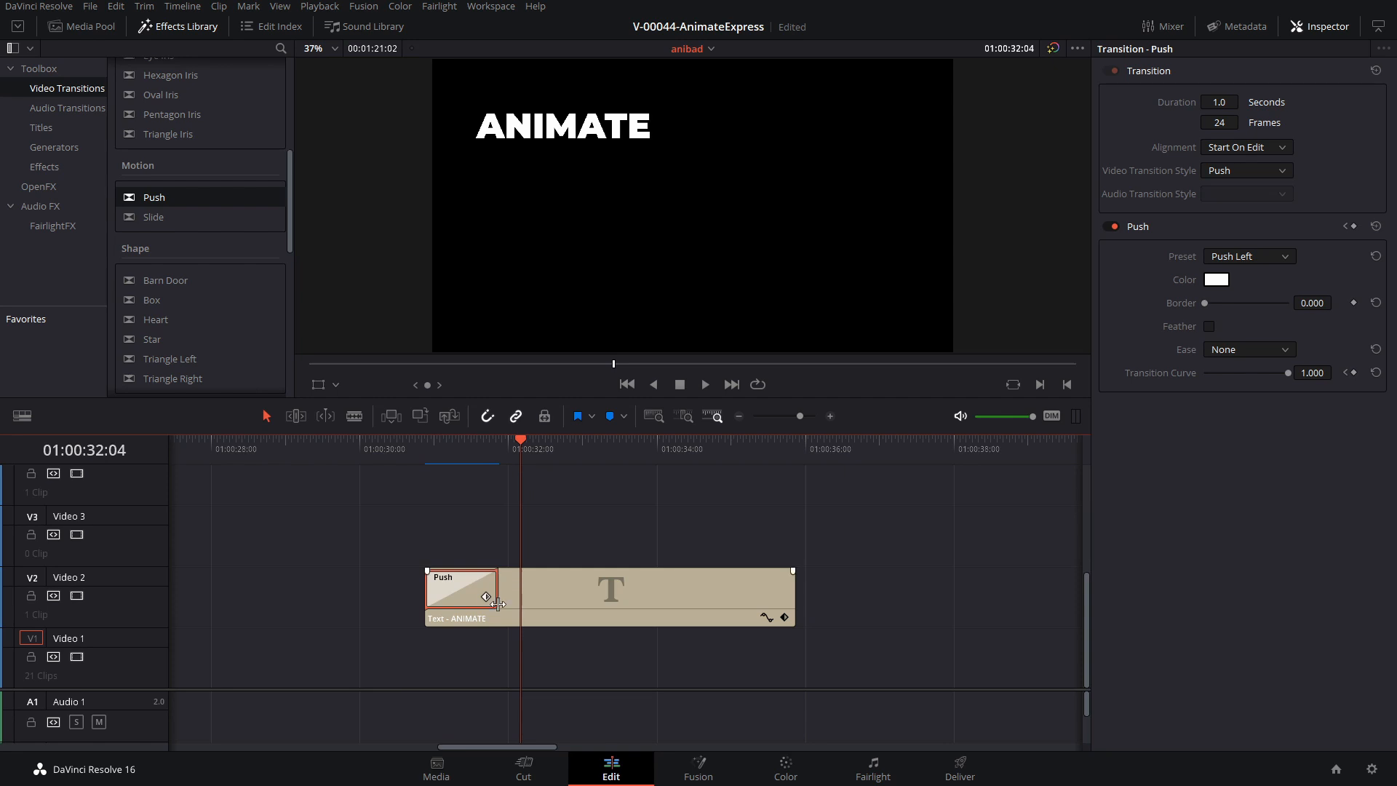
Shorten the opening Push transition to 13 frames on the timeline and play it back
left_click_drag(497, 604, 465, 596)
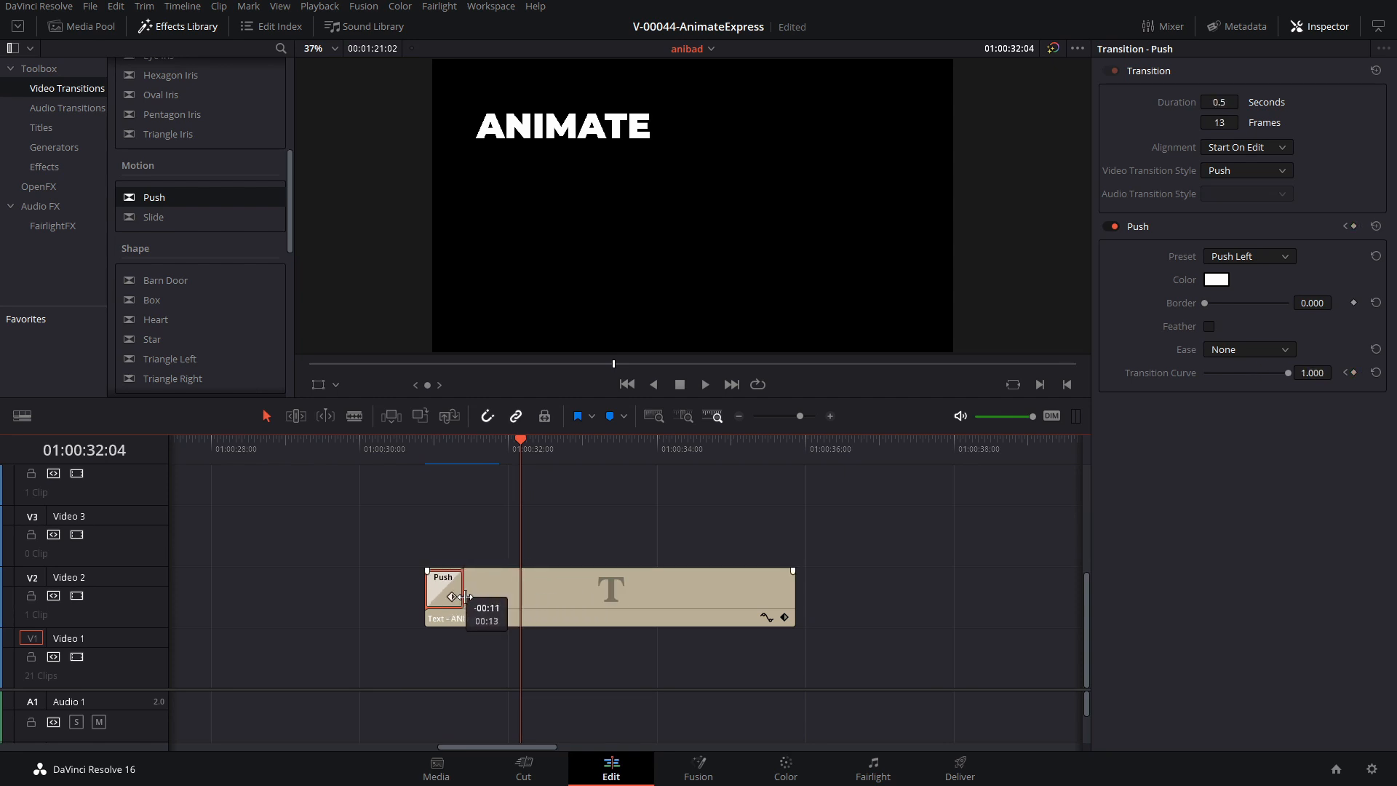
left_click(427, 450)
key("space")
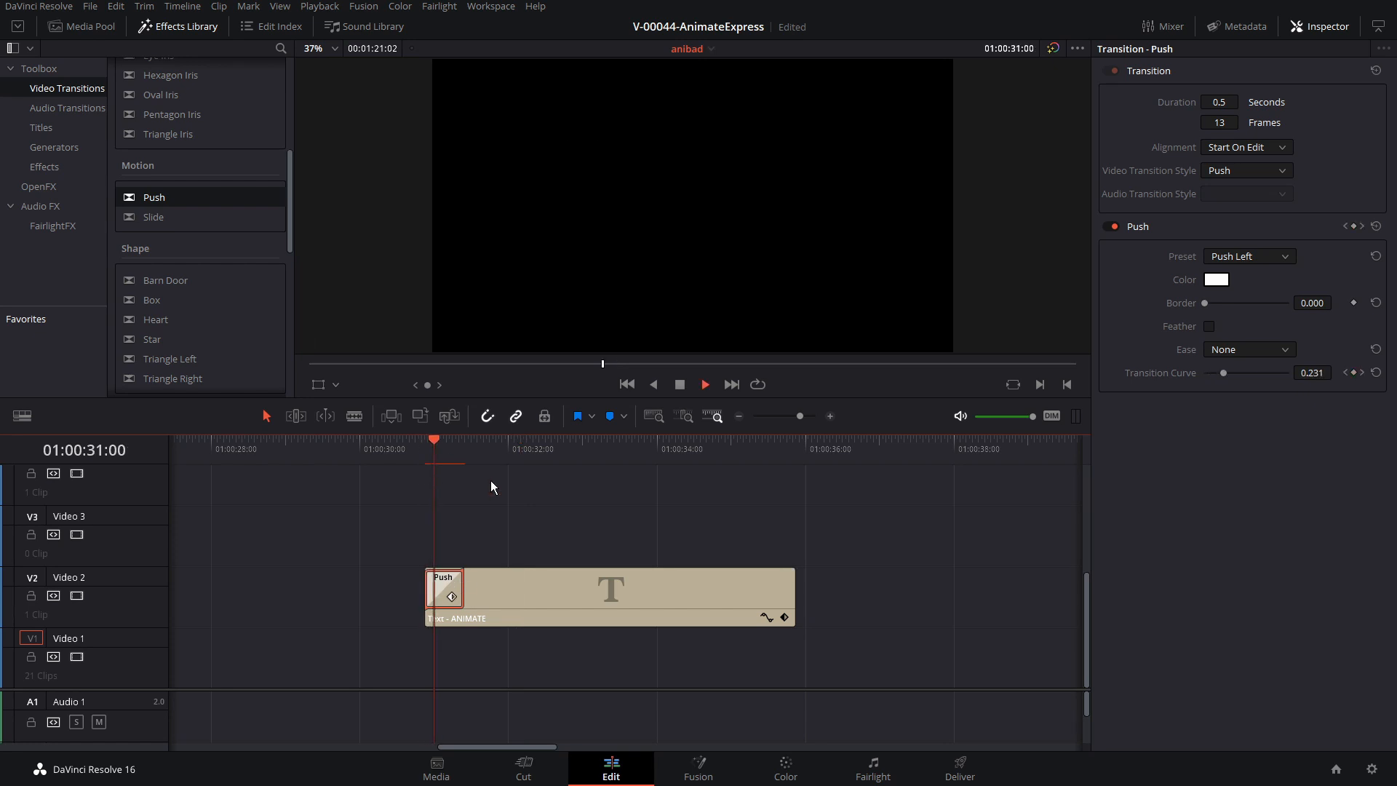
left_click(432, 453)
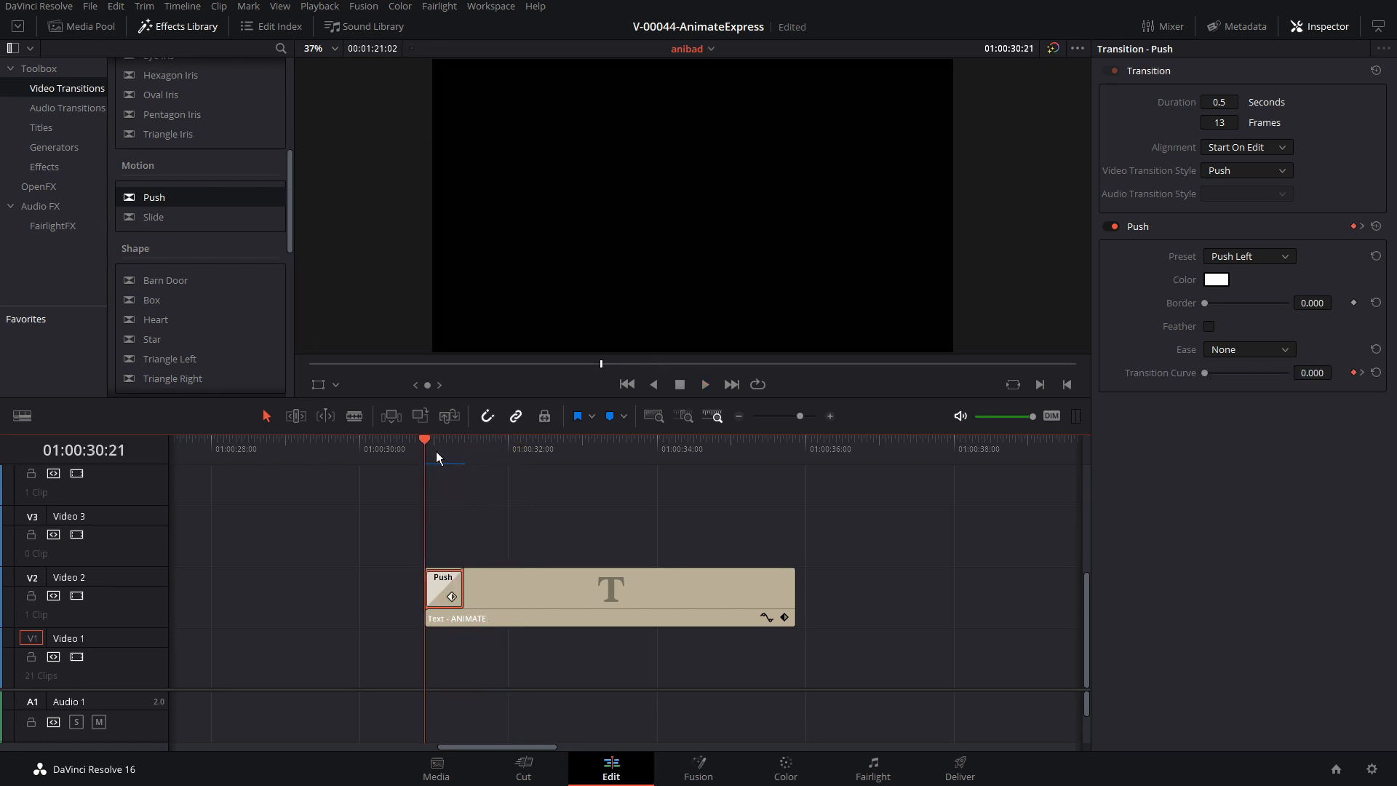
key("space")
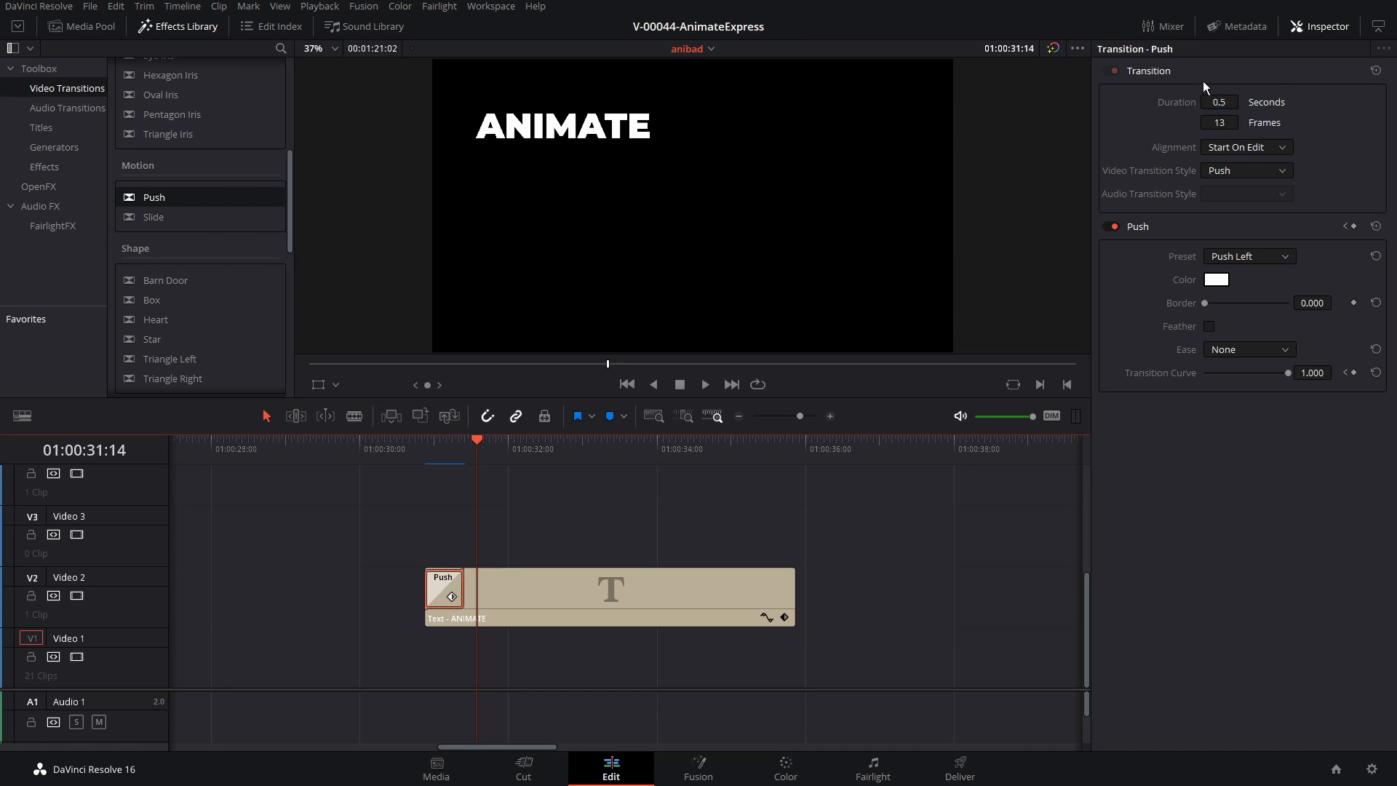
Set the opening transition's duration to 10 frames and its preset to Push Up, and play back the result
left_click(1223, 123)
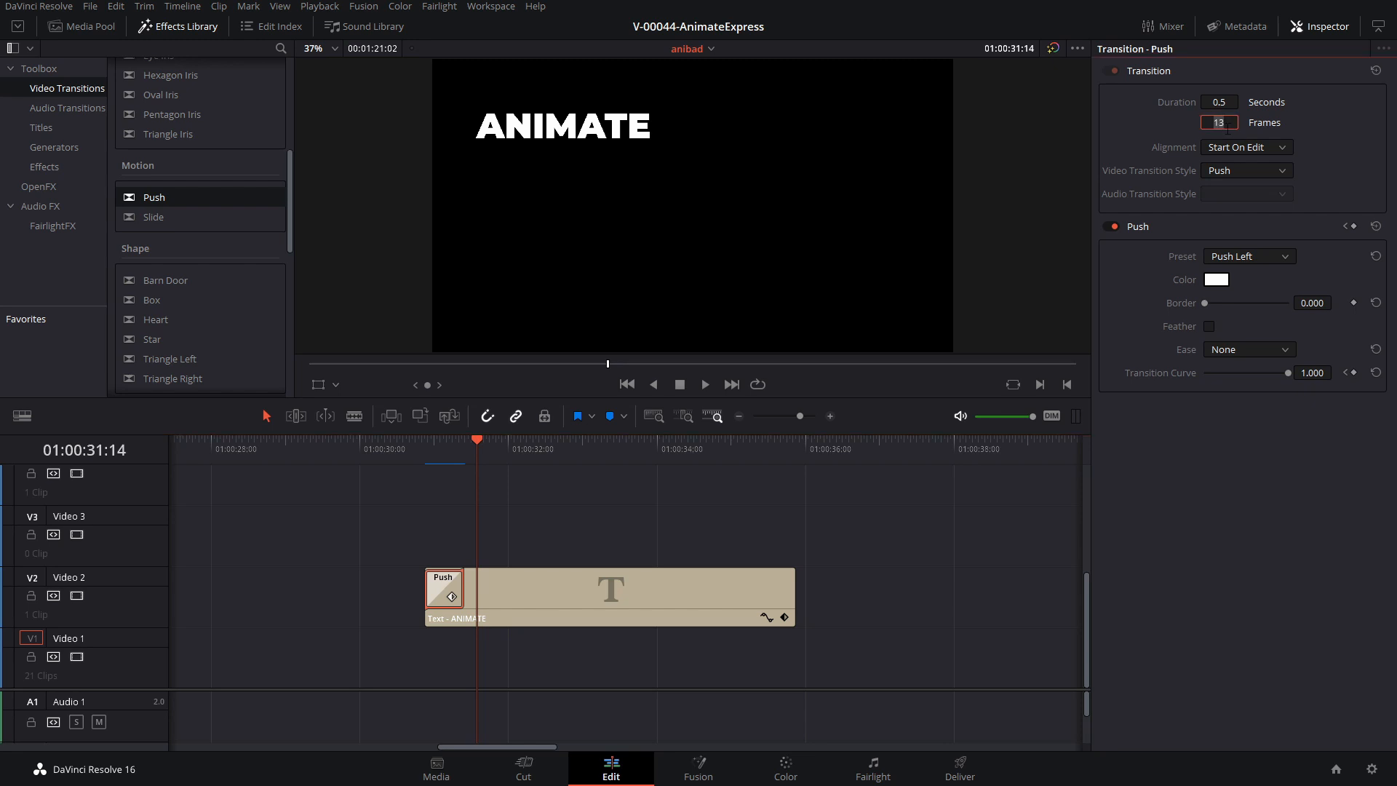
key("Return")
left_click(1254, 263)
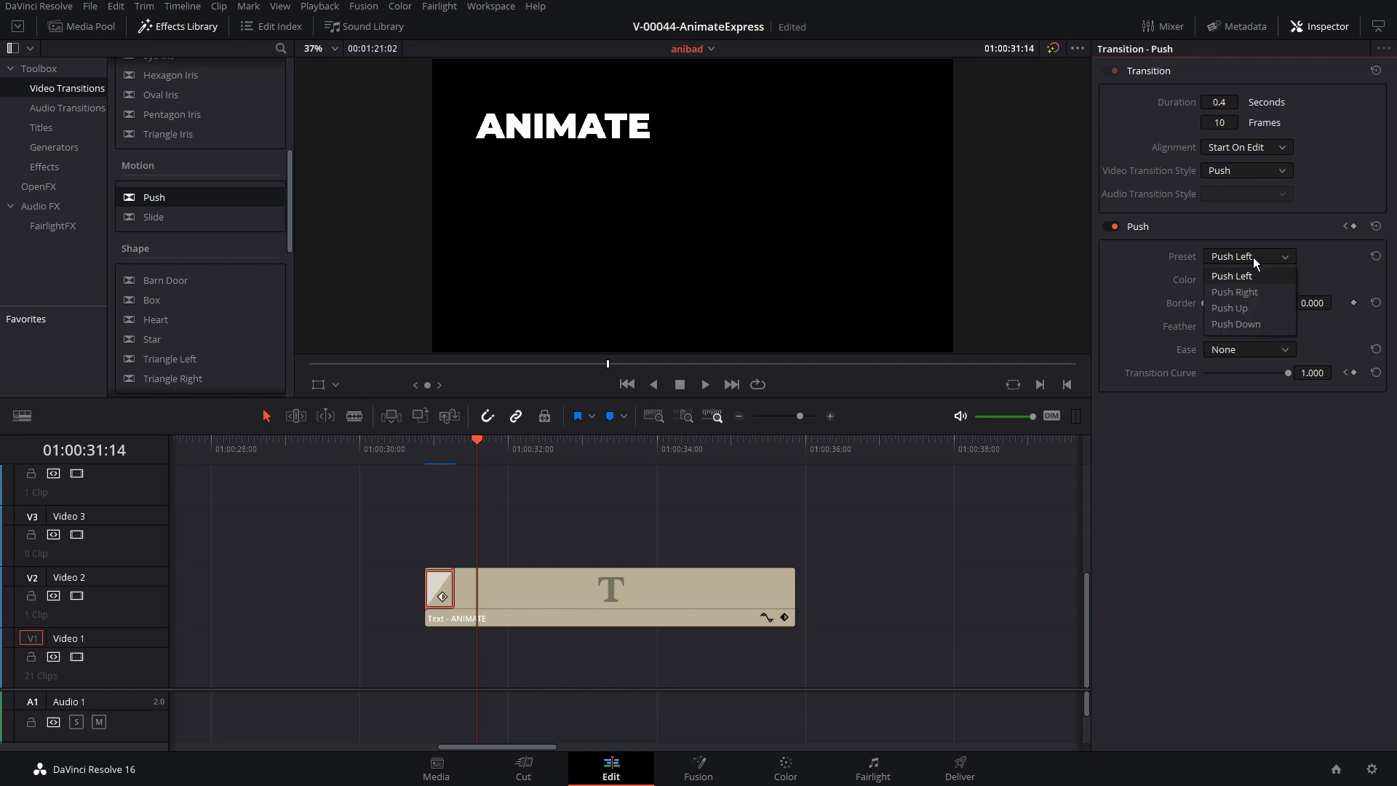
left_click(1254, 310)
left_click(441, 450)
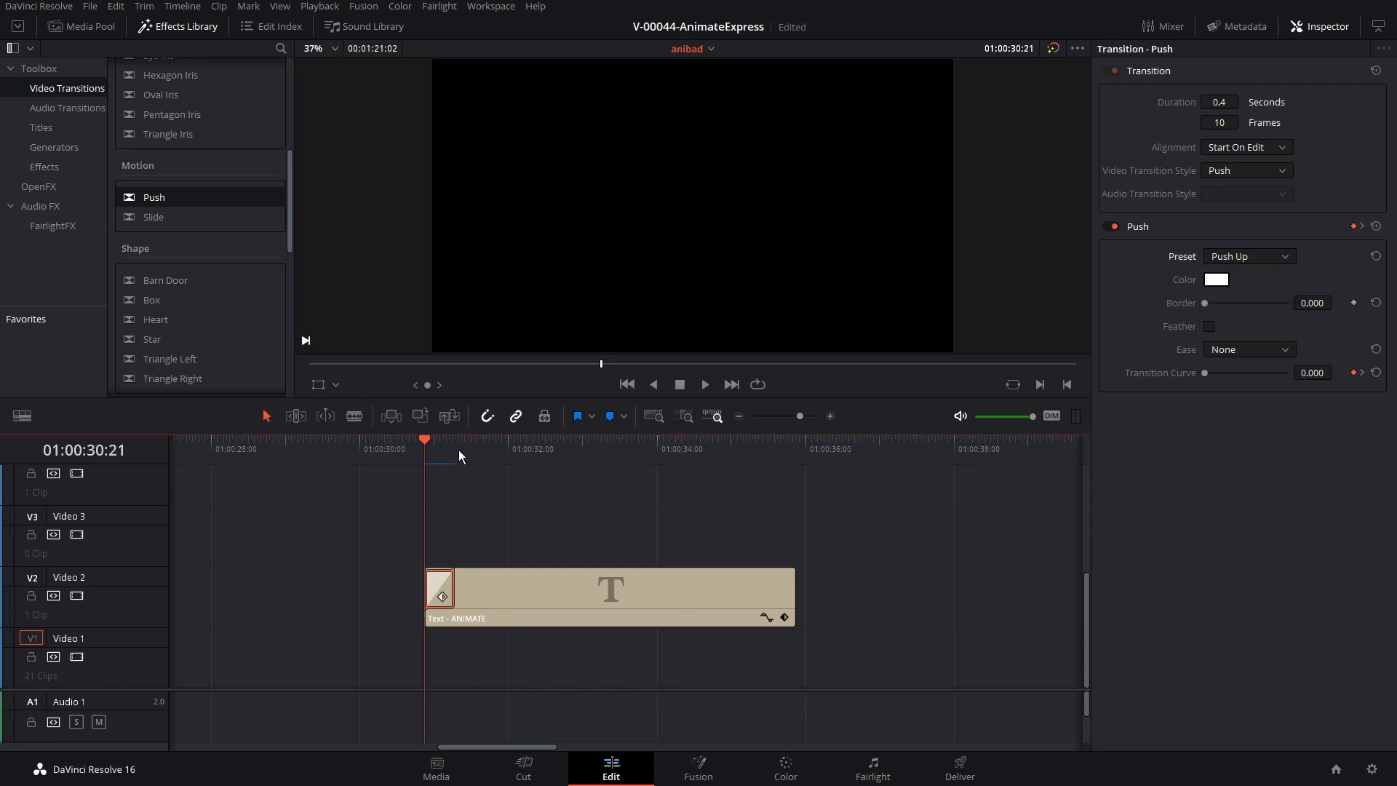
key("space")
key("Up")
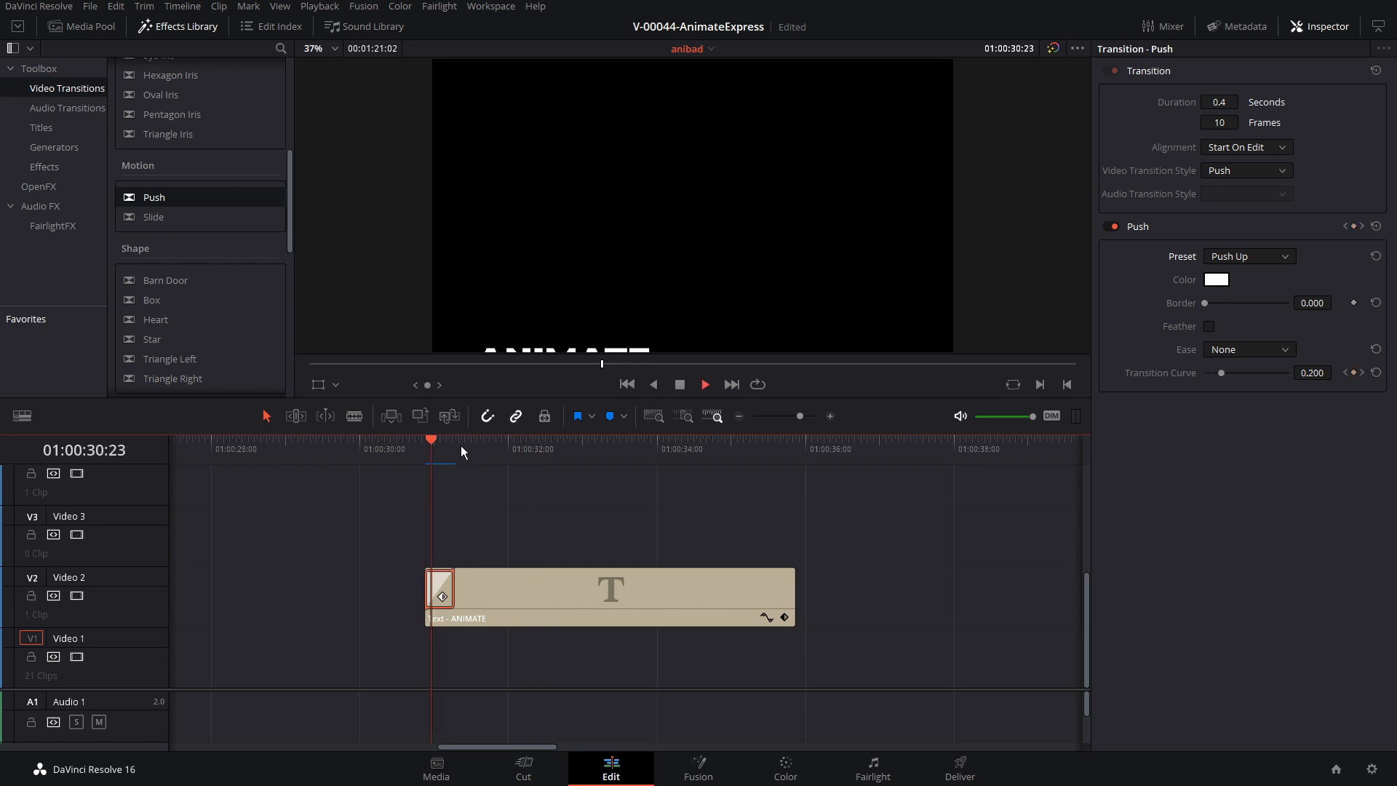
key("space")
Set the opening Push transition's Ease to In & Out and play back the title's entrance
left_click(1256, 261)
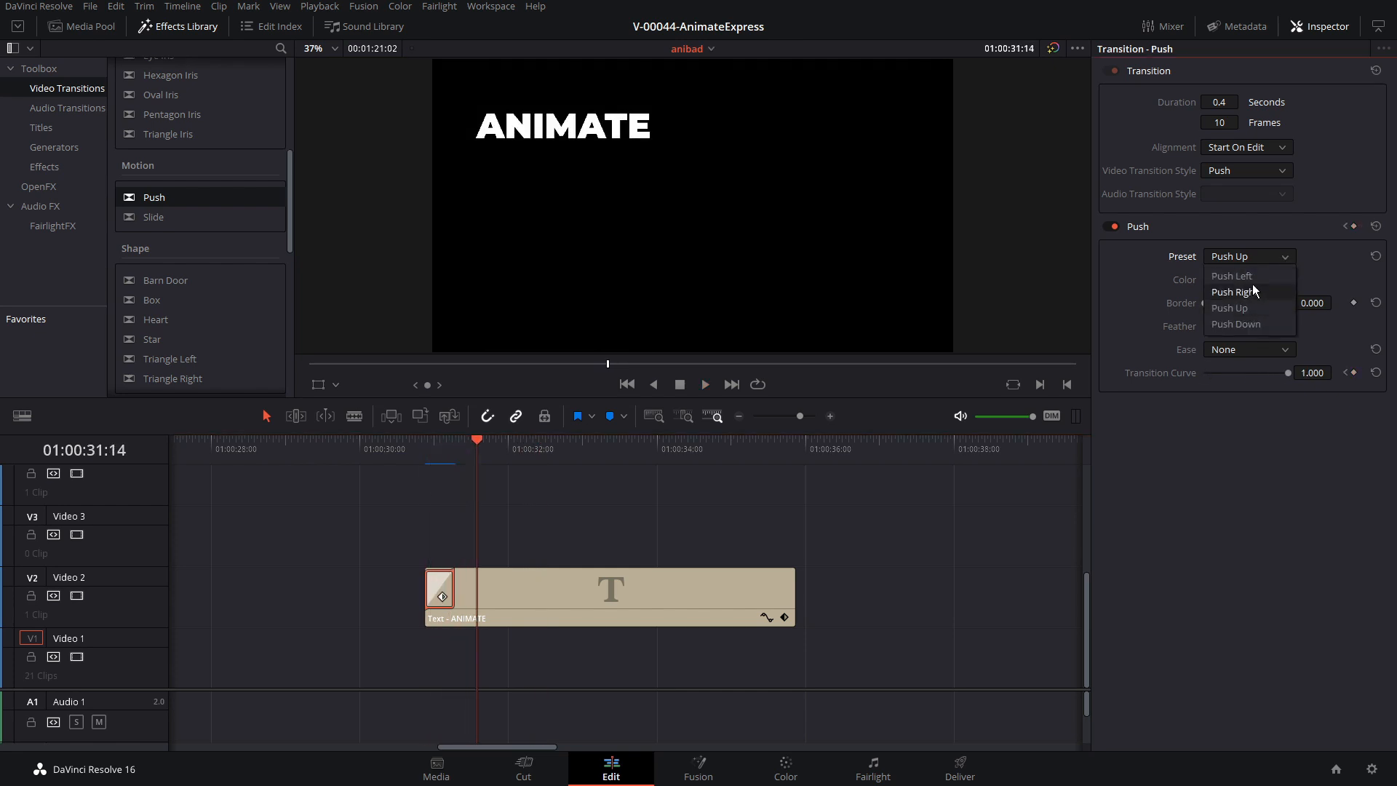
left_click(1328, 264)
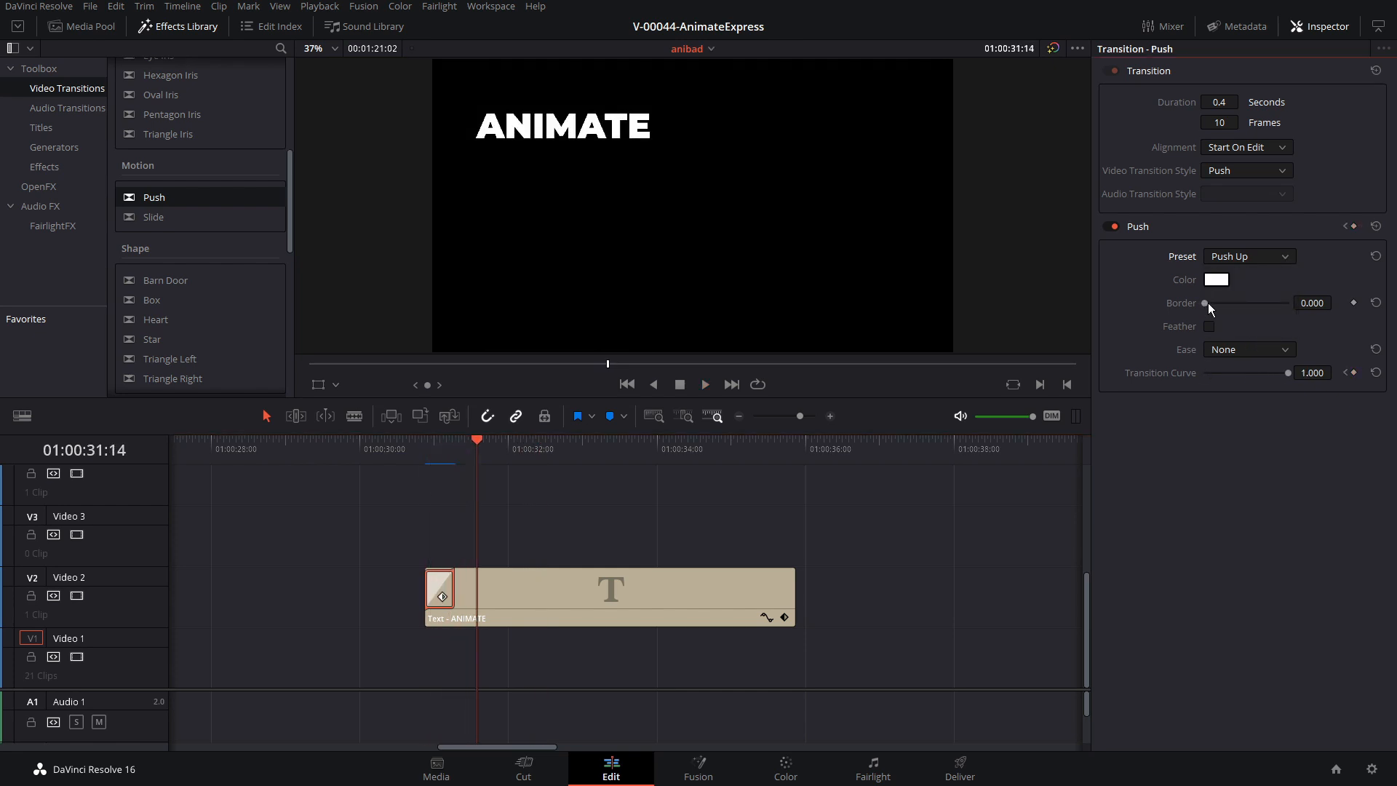
left_click(1225, 352)
left_click(1240, 420)
left_click(425, 452)
key("space")
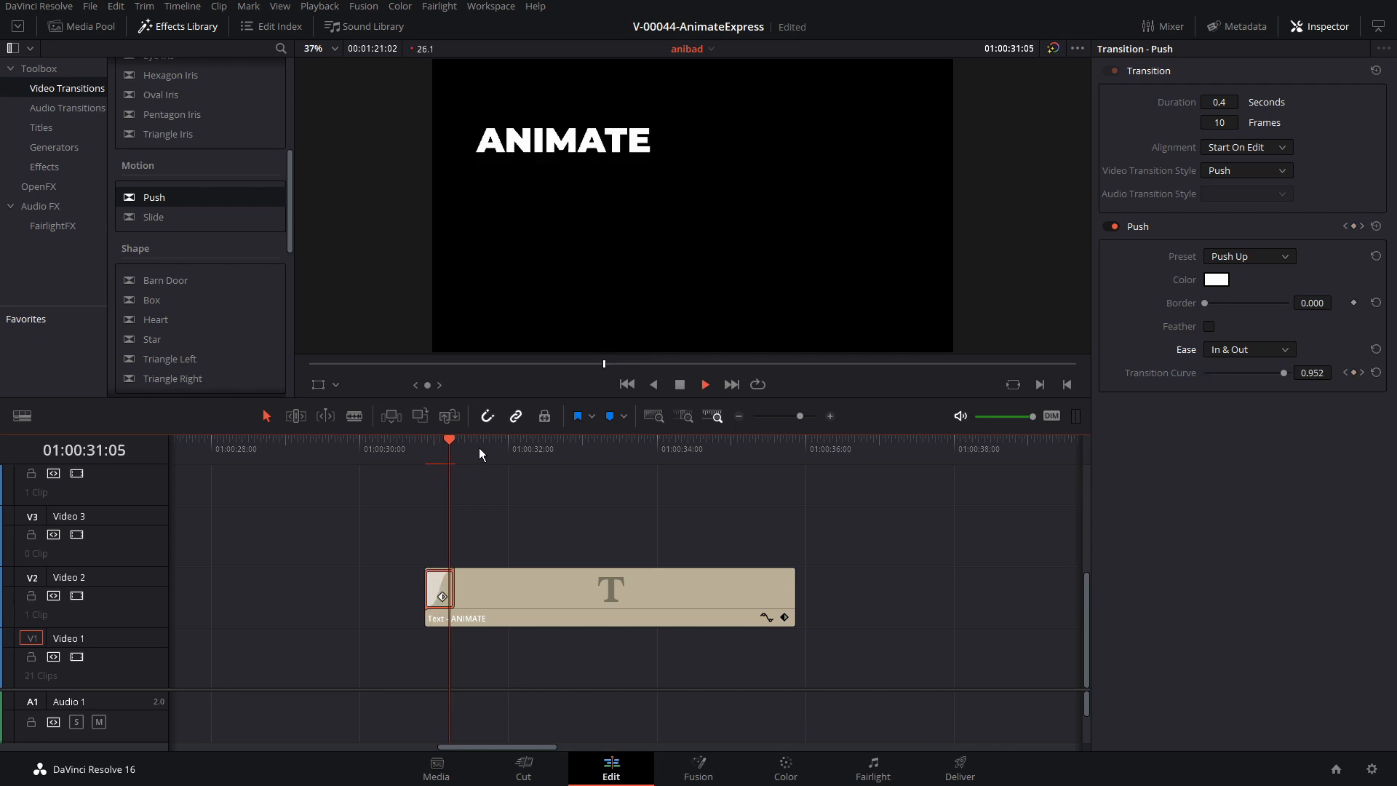
key("space")
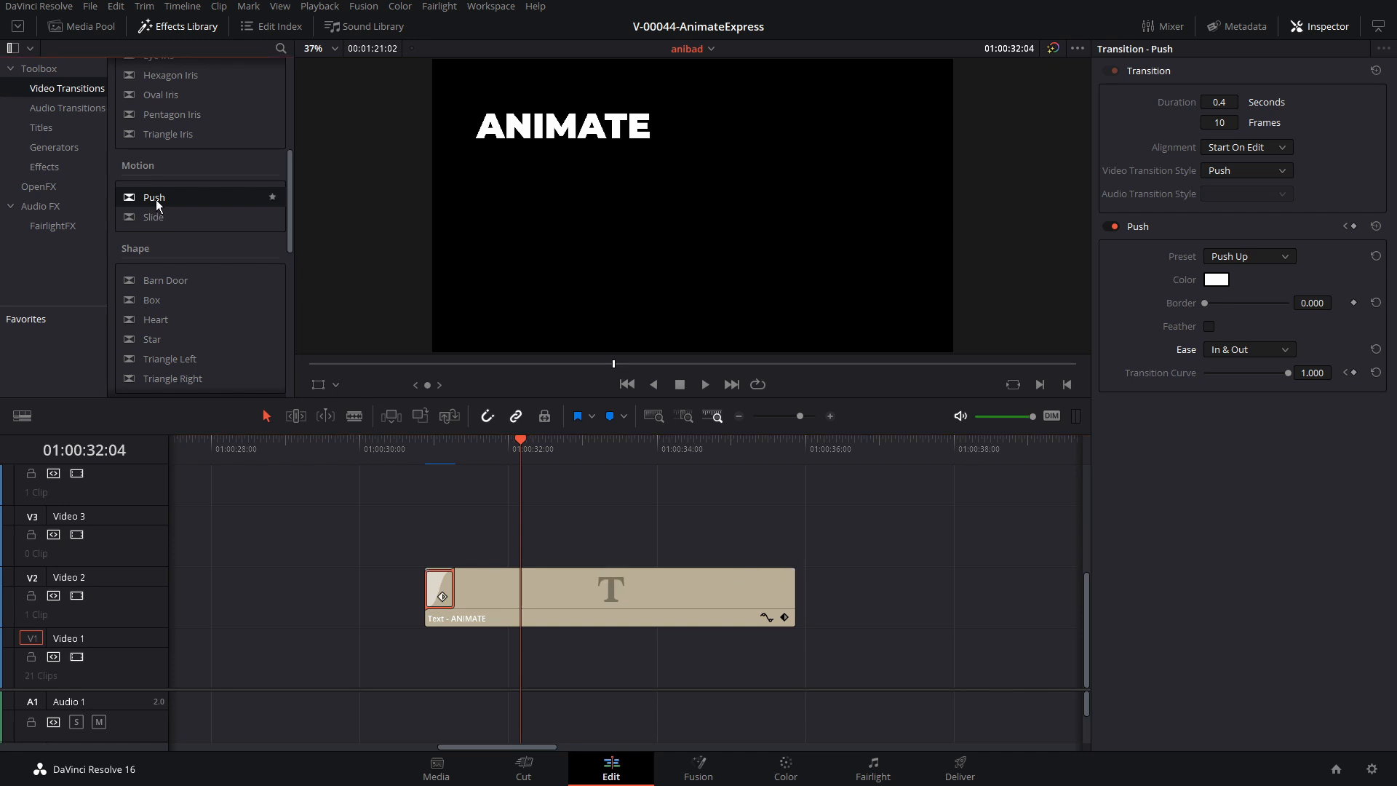
Copy the Push transition from the start of the title clip to its end and play back both ends
left_click_drag(157, 205, 228, 223)
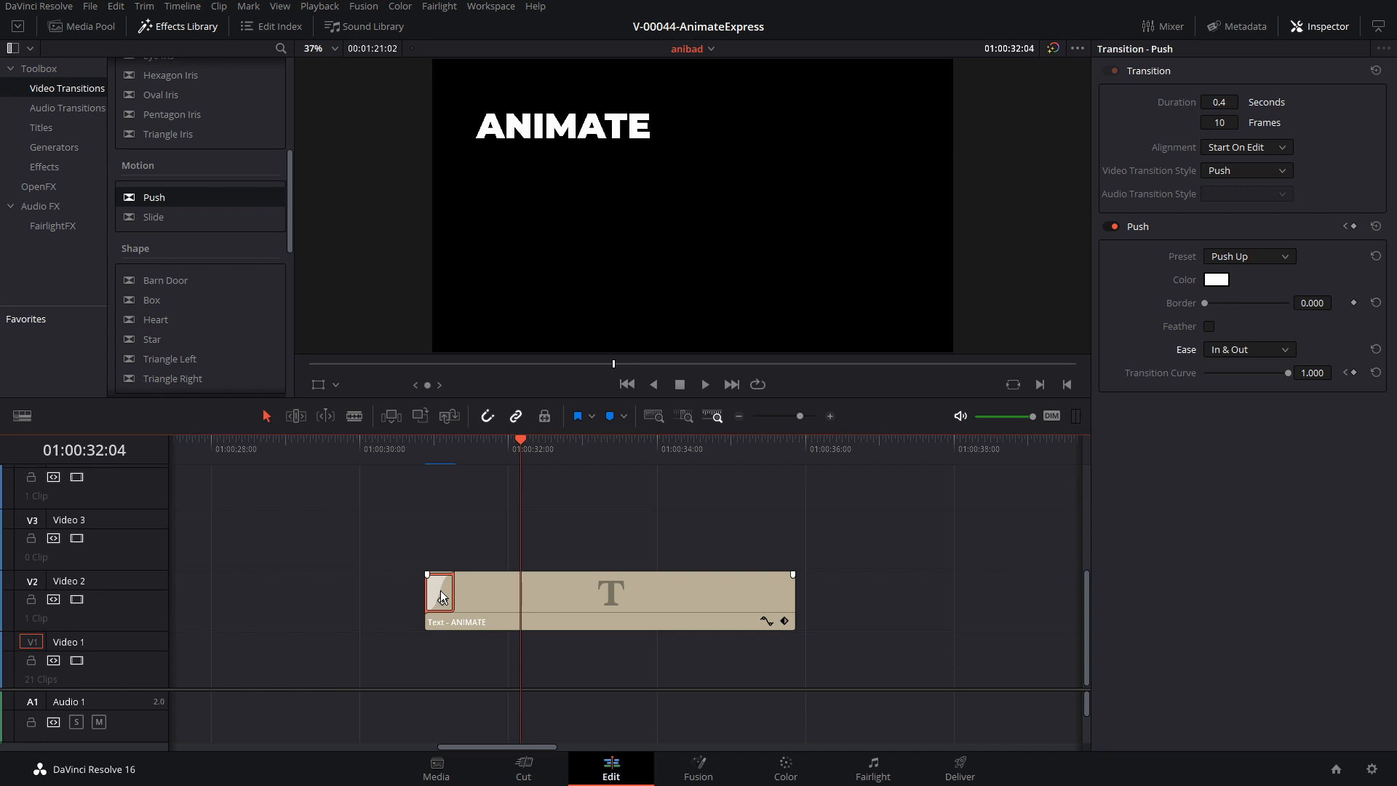
left_click_drag(660, 582, 786, 579)
left_click(429, 452)
key("space")
left_click(732, 444)
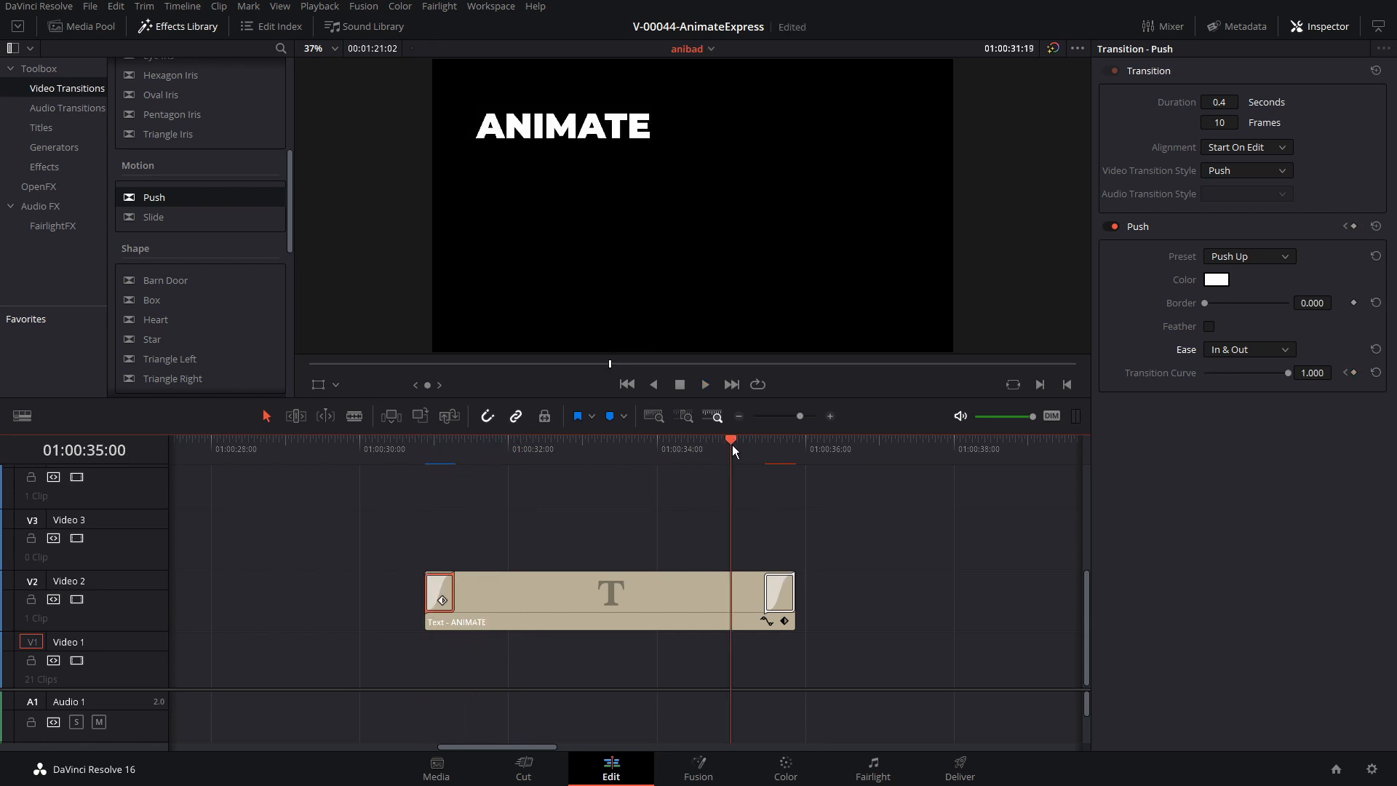
key("space")
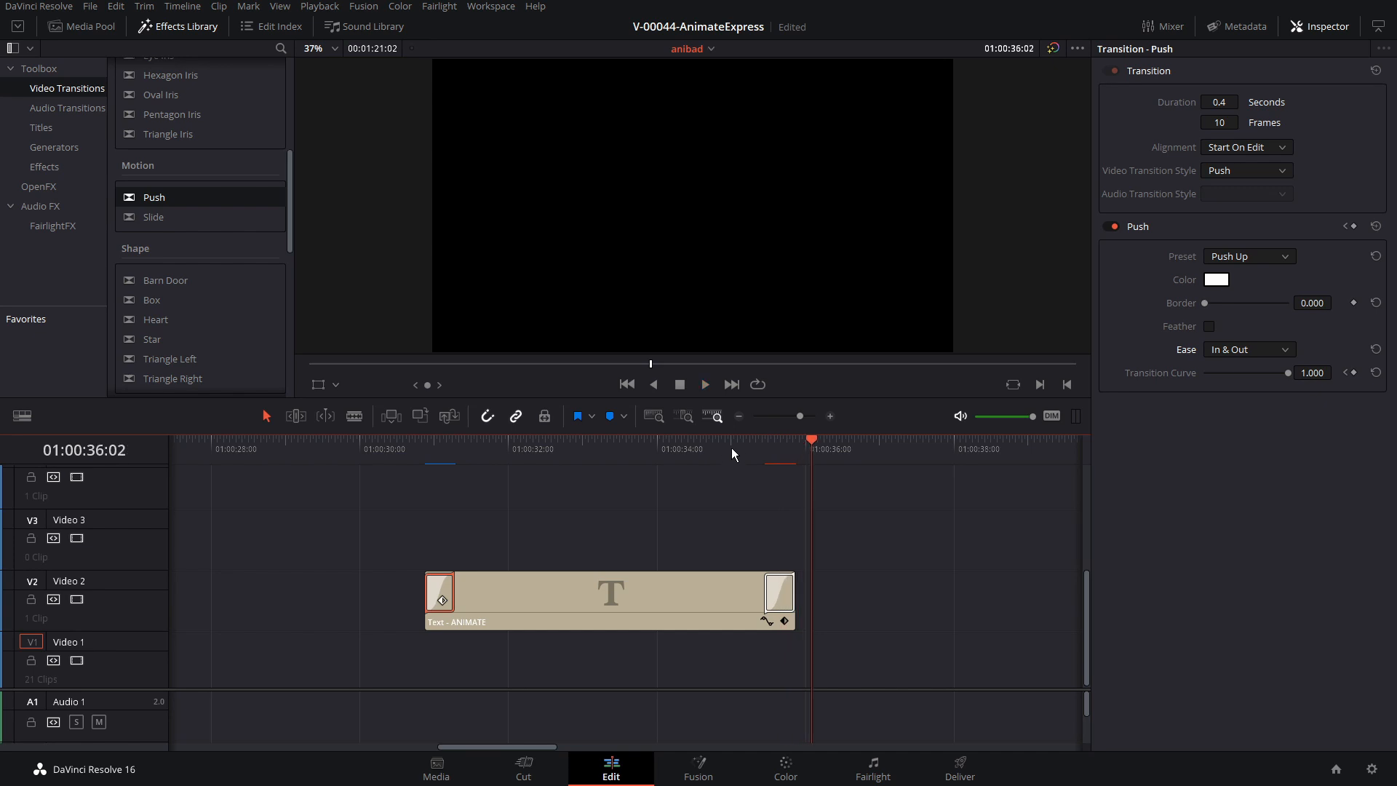
left_click(731, 446)
key("space")
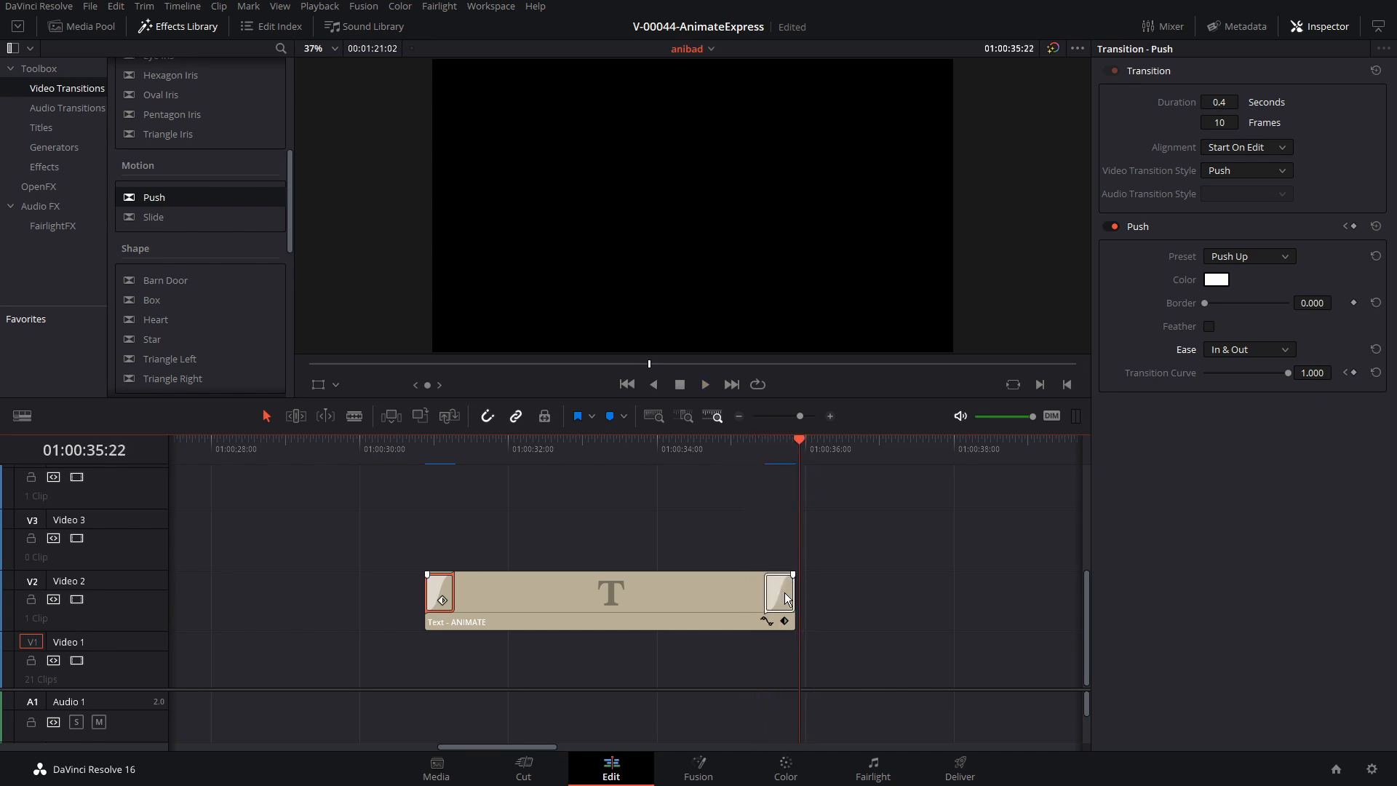
Set the preset of the title clip's closing Push transition to Push Down and play back the exit
left_click(786, 593)
left_click(765, 449)
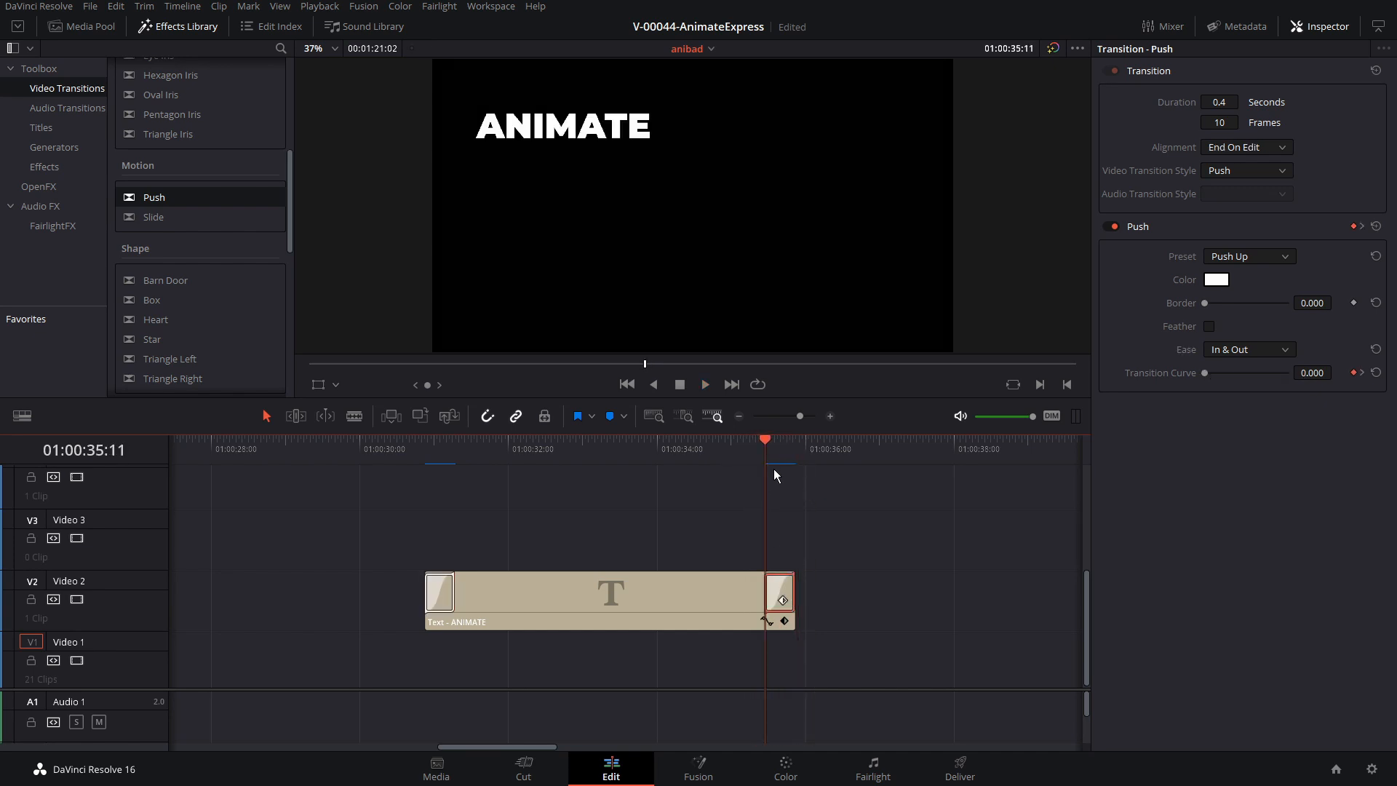
left_click(1237, 257)
left_click(1246, 326)
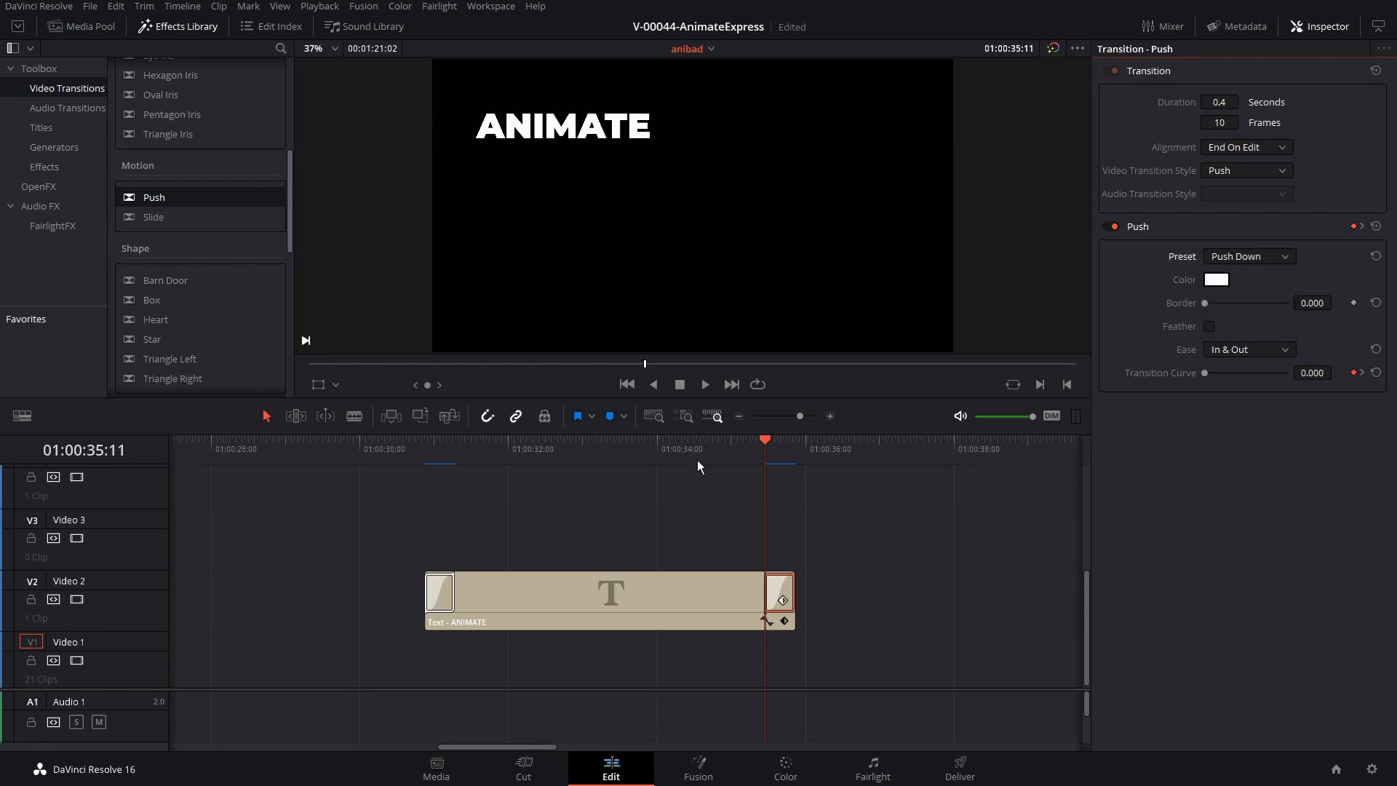
key("space")
key("space")
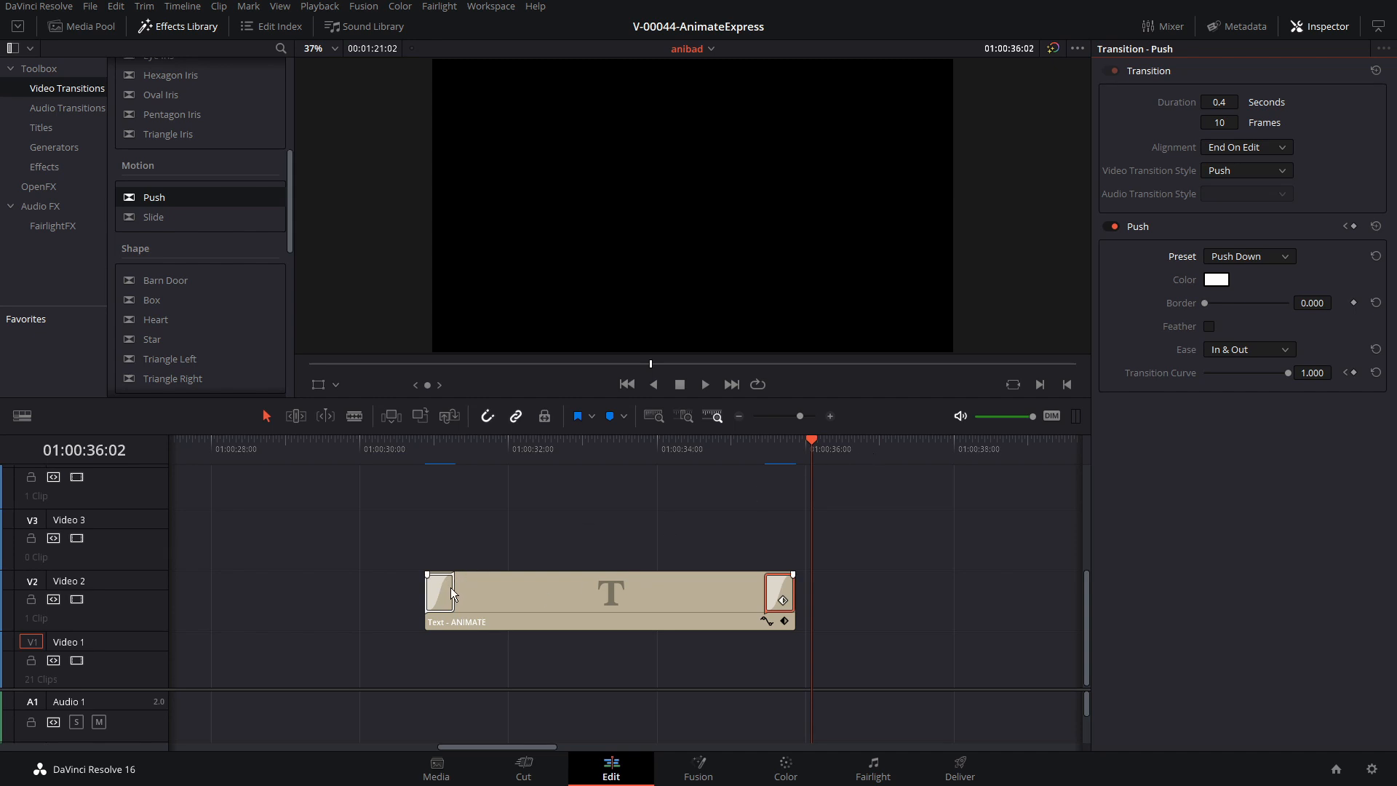
Lengthen both the opening and closing Push transitions to 17 frames and return the playhead to the clip's start
left_click_drag(451, 587, 474, 587)
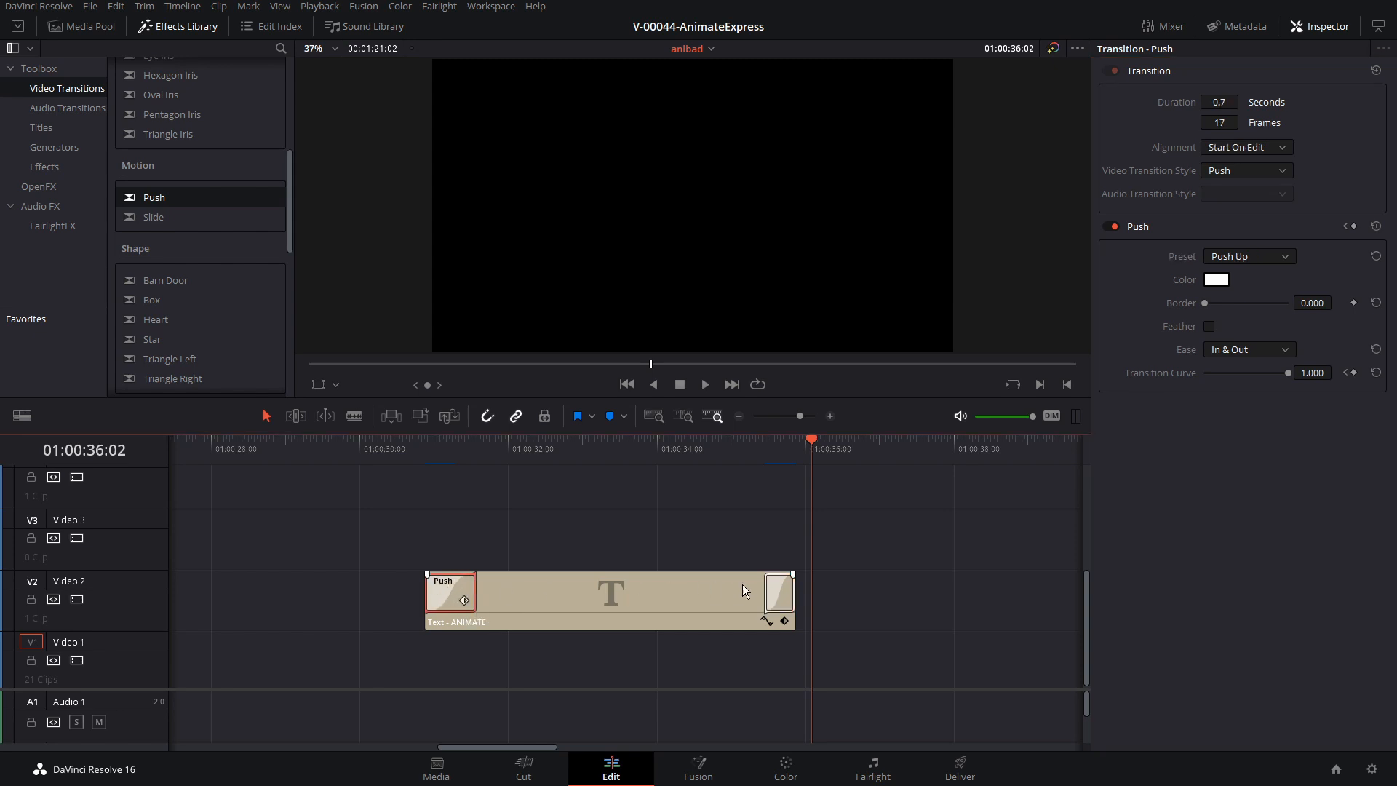
left_click_drag(766, 593, 745, 593)
left_click(434, 456)
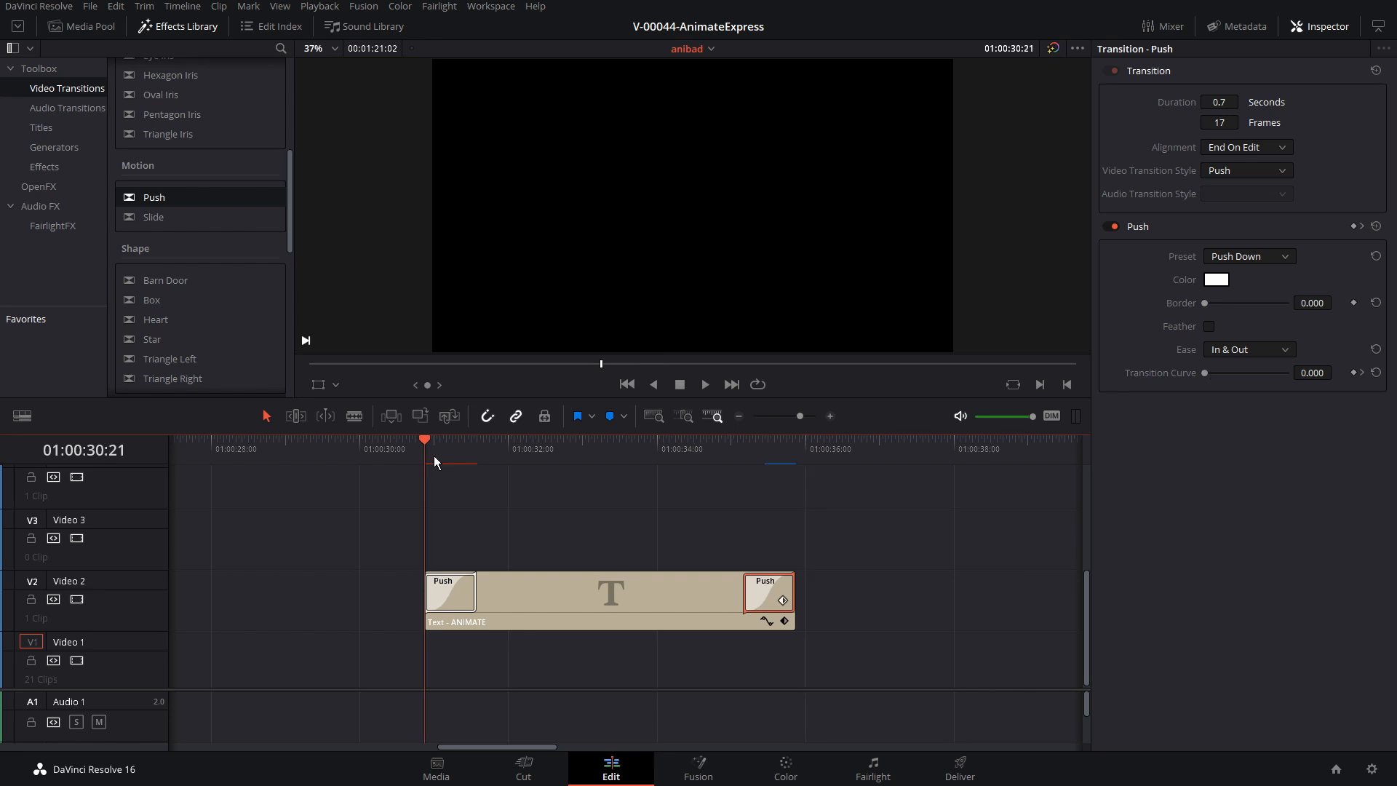
Play back the title's entrance, and move the ANIMATE clip about one second later on Video 2
key("space")
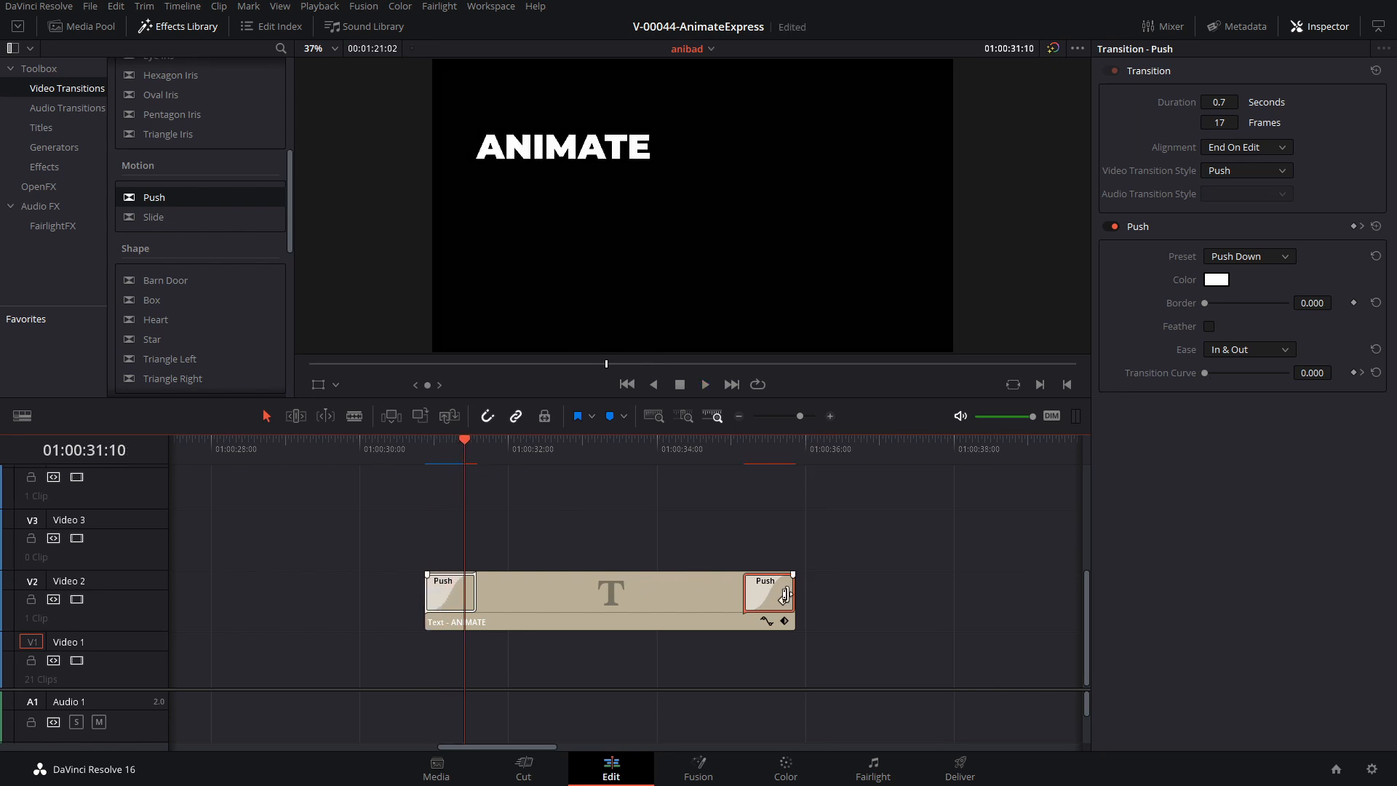
left_click(476, 447)
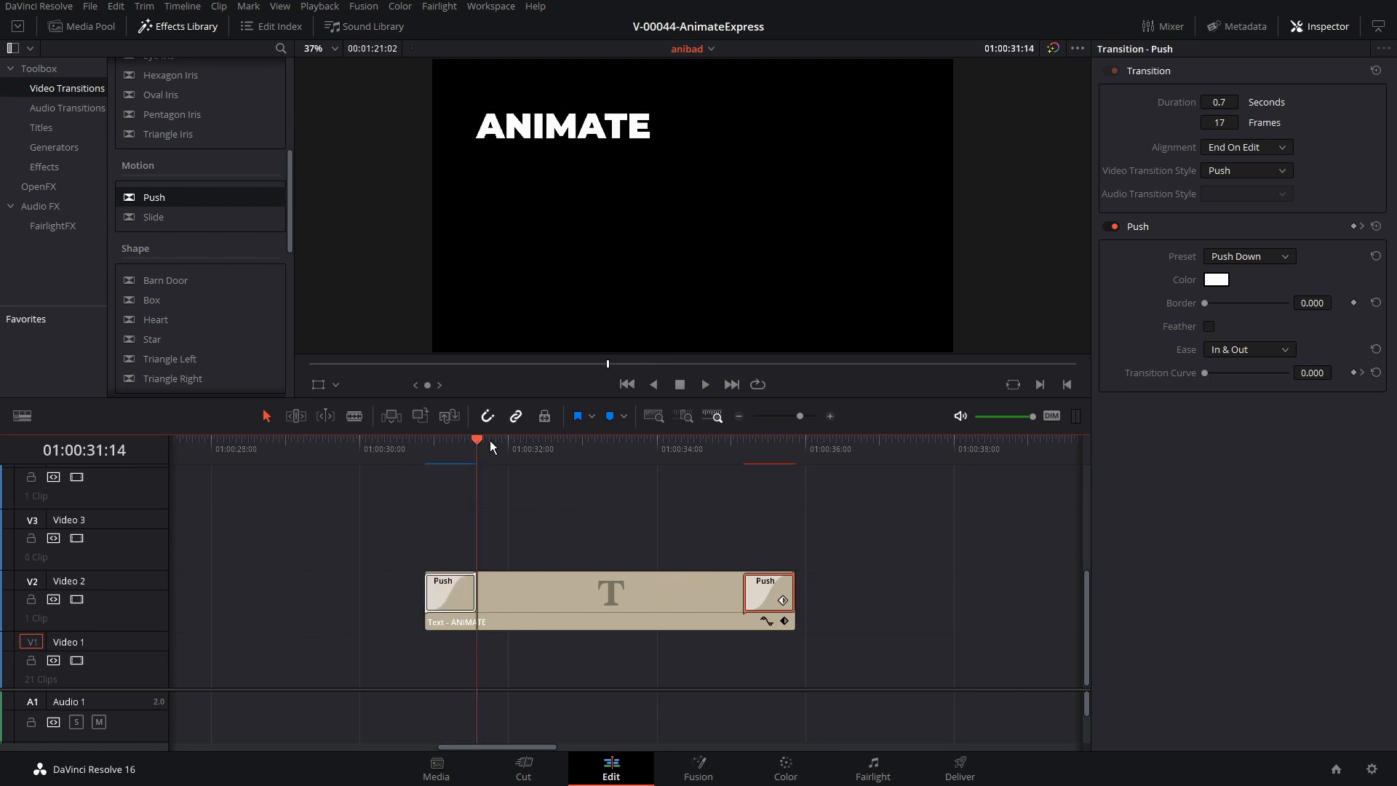
mouse_move(577, 591)
left_mouse_down()
mouse_move(632, 591)
mouse_move(494, 591)
mouse_move(604, 591)
left_mouse_up()
left_click_drag(625, 458, 672, 451)
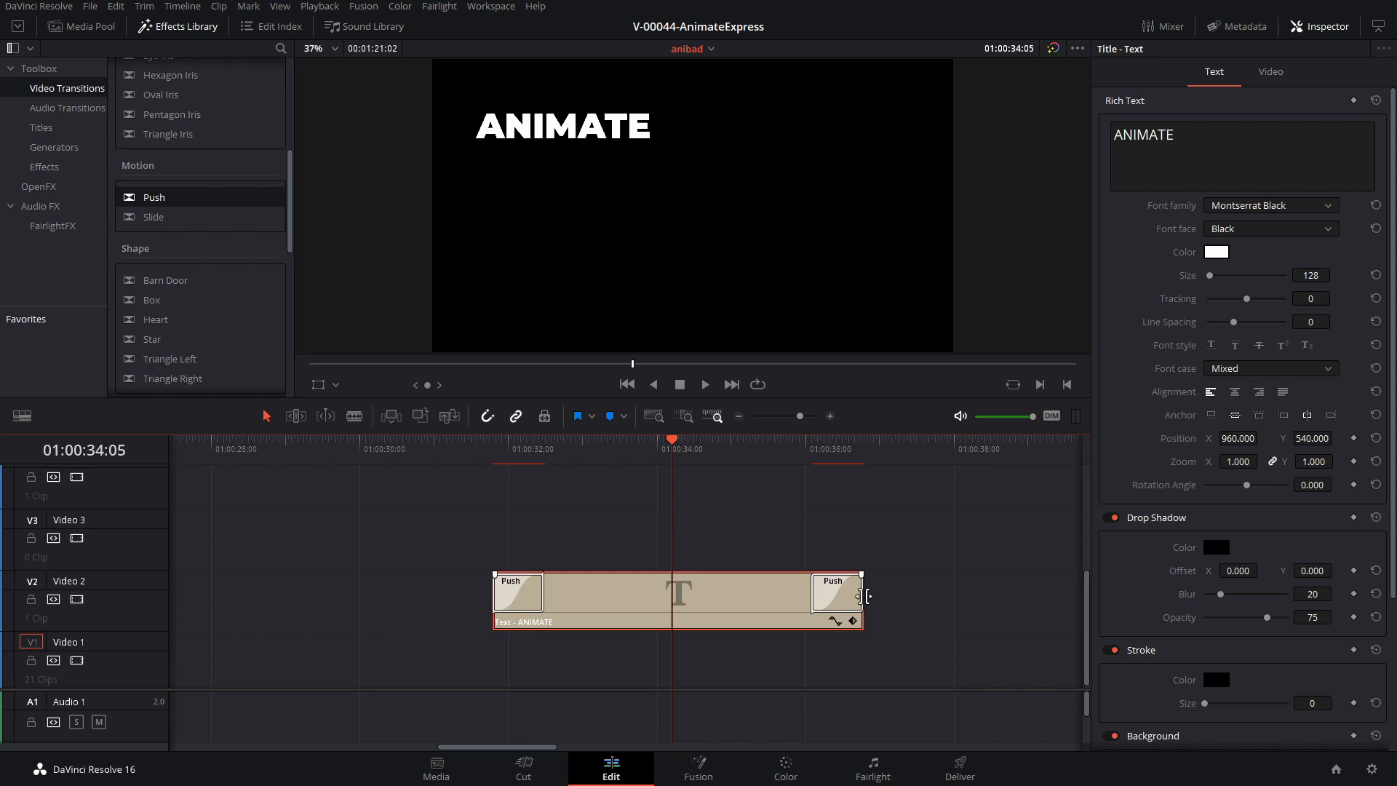
Trim the ANIMATE clip's end to about two seconds, play it back, and extend the end to just past 01:00:36:00
left_click_drag(863, 598, 639, 598)
key("Up")
key("space")
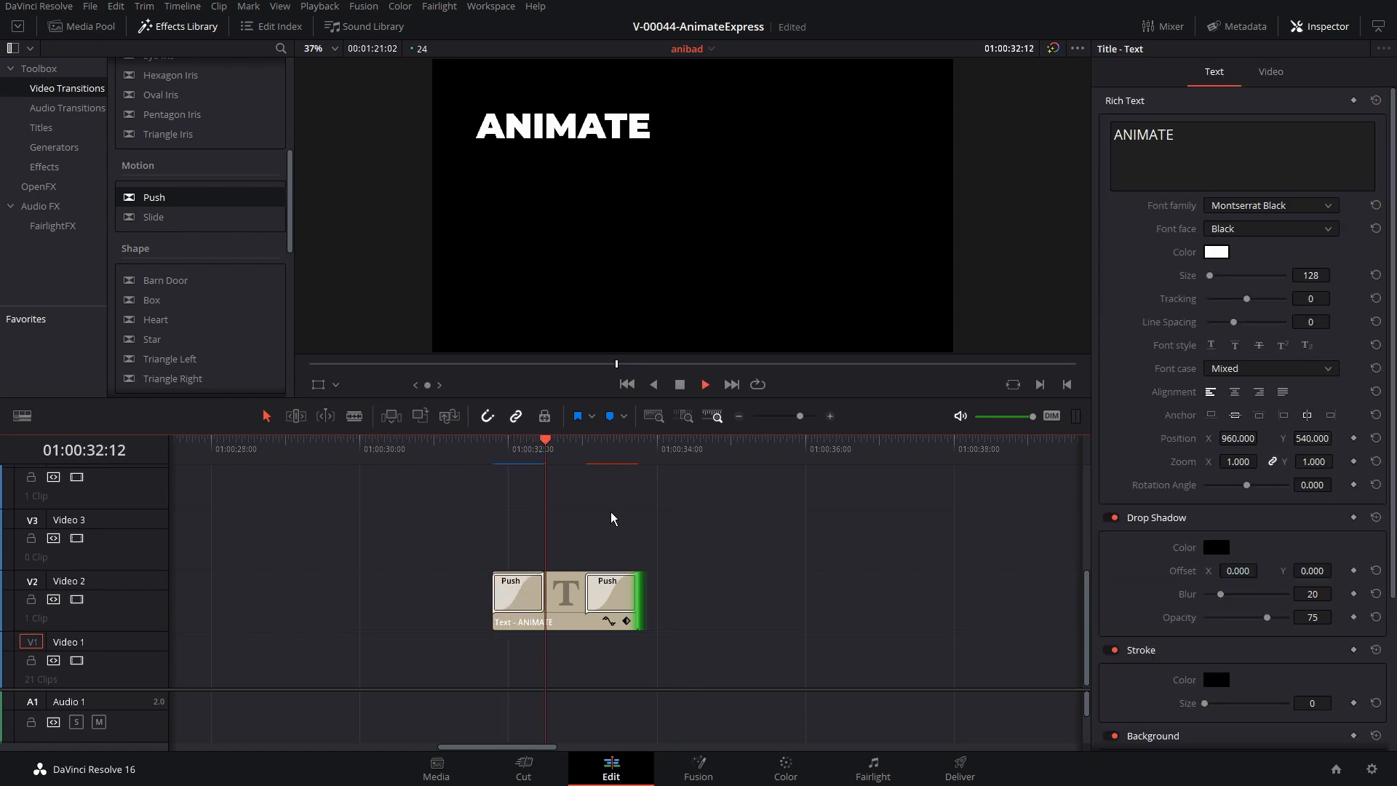
key("ctrl+z")
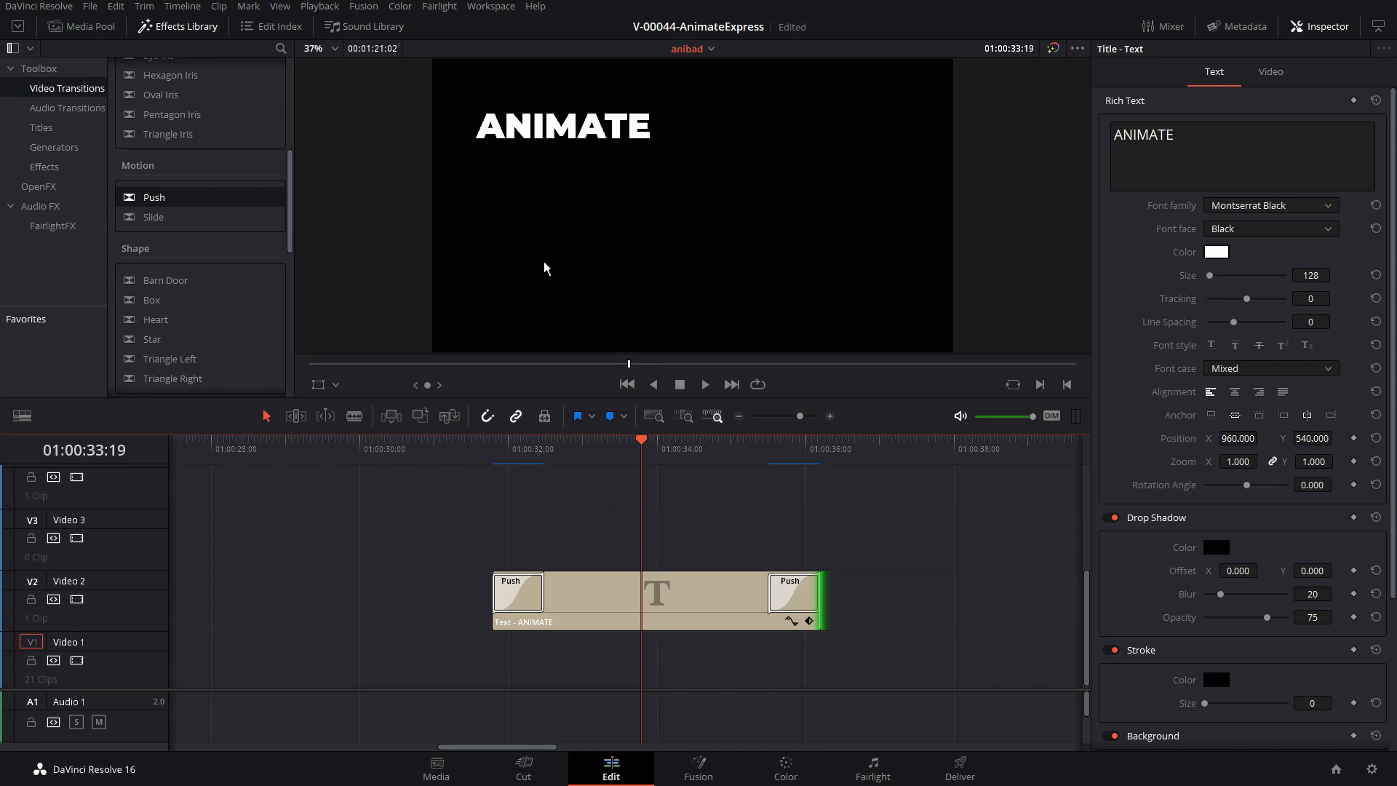
Place DaVinci_Resolve_Logo.png from the media pool on Video 1 beneath the title, starting slightly before the ANIMATE clip
left_click(80, 28)
left_click(106, 102)
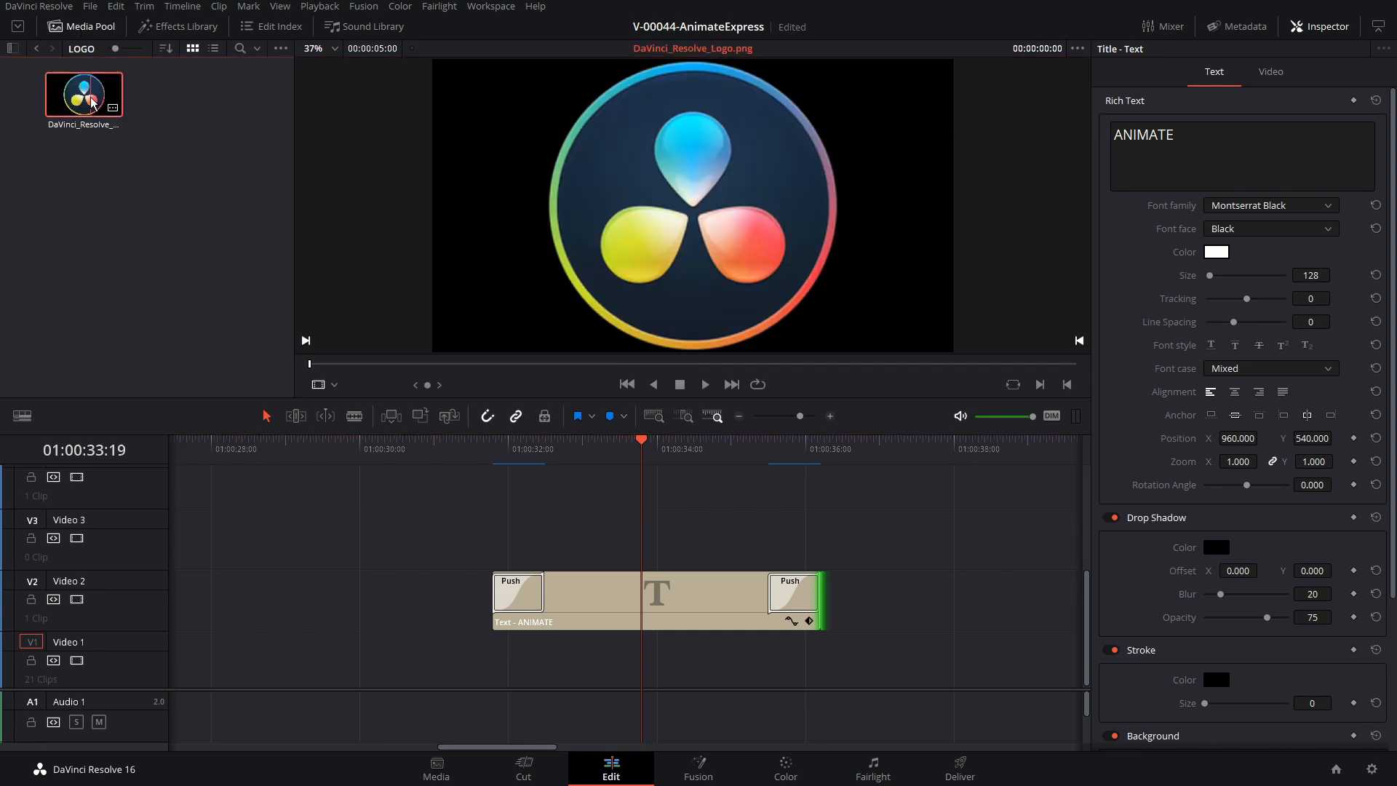
left_click_drag(106, 102, 522, 670)
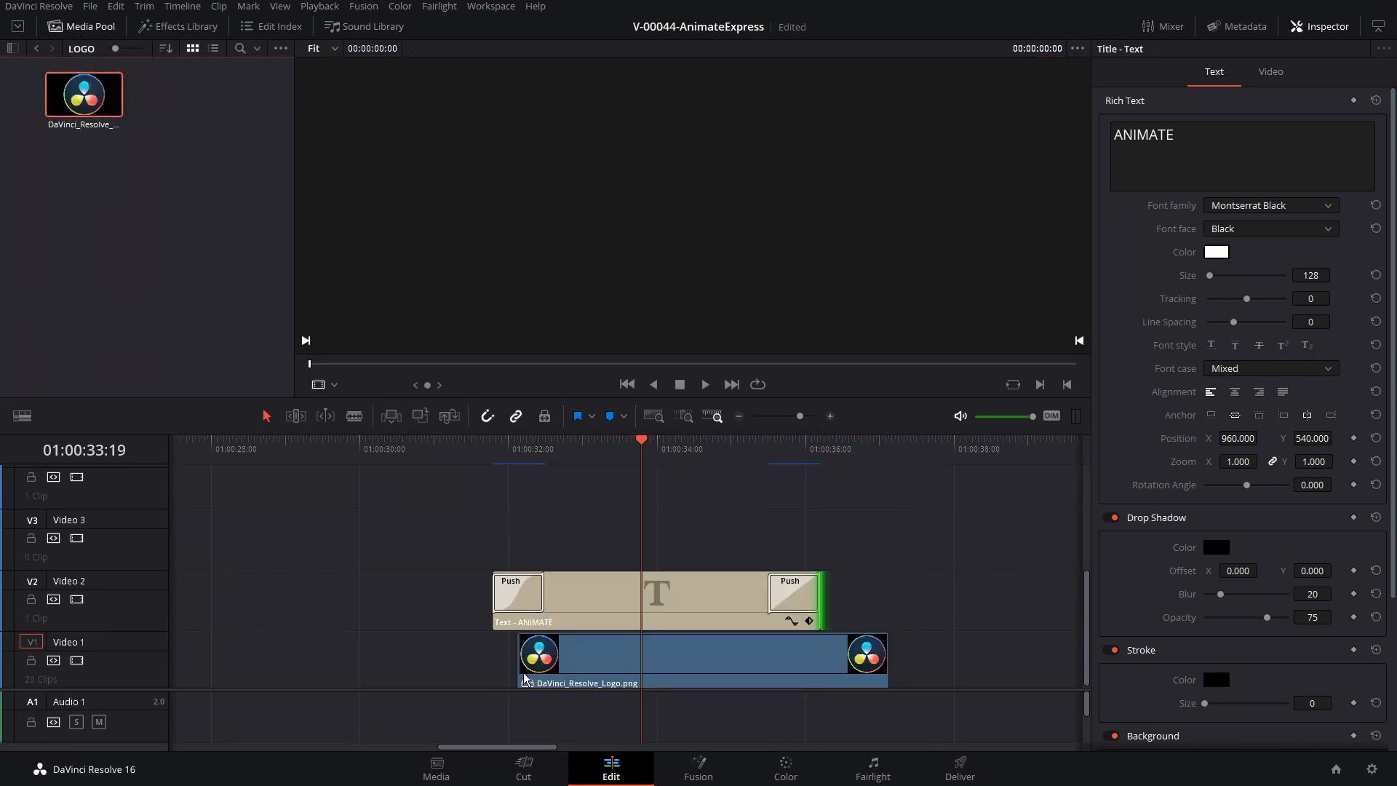
left_click_drag(677, 659, 641, 657)
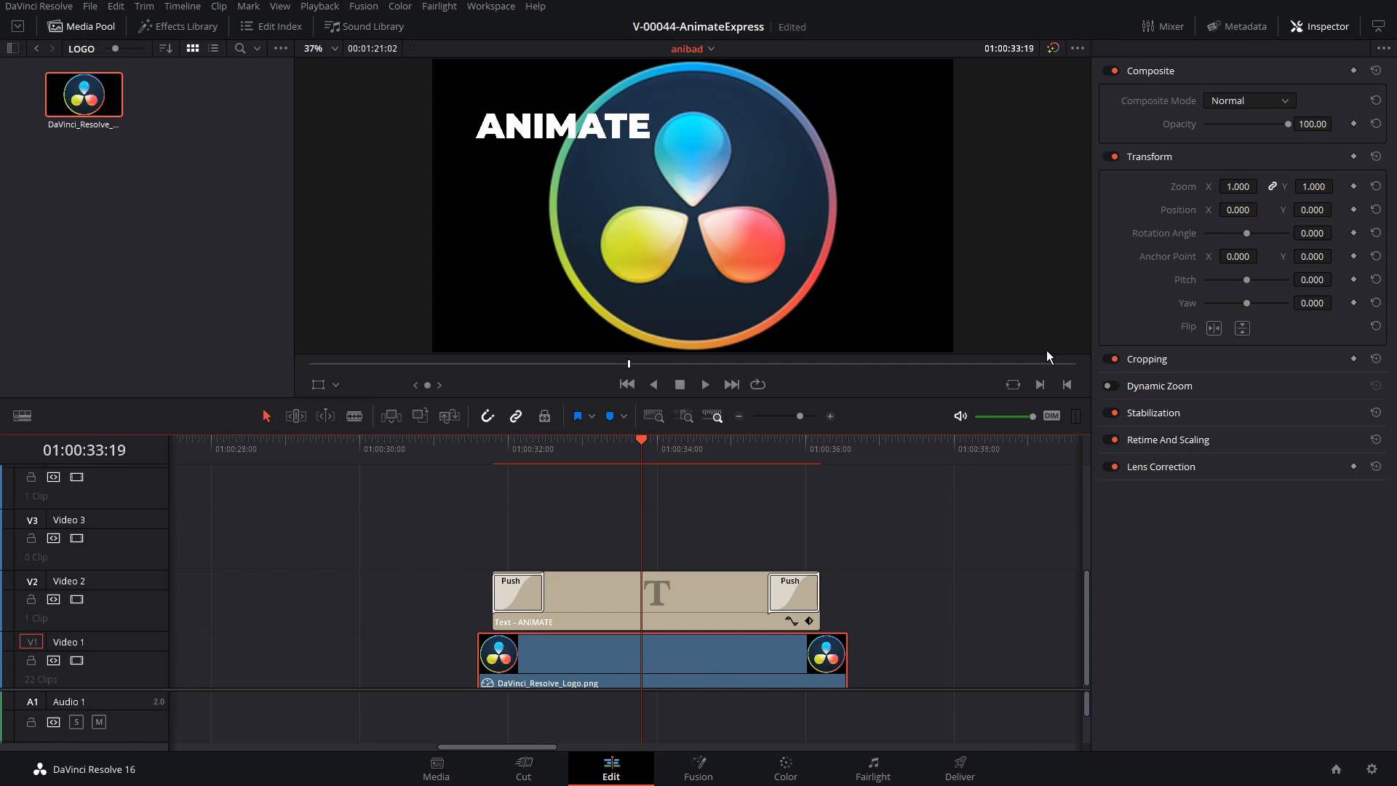
Lower the logo clip's opacity to dim it, and reset the ANIMATE clip's transform position to X 0, Y 0
left_click_drag(1288, 125, 1229, 124)
left_click(672, 442)
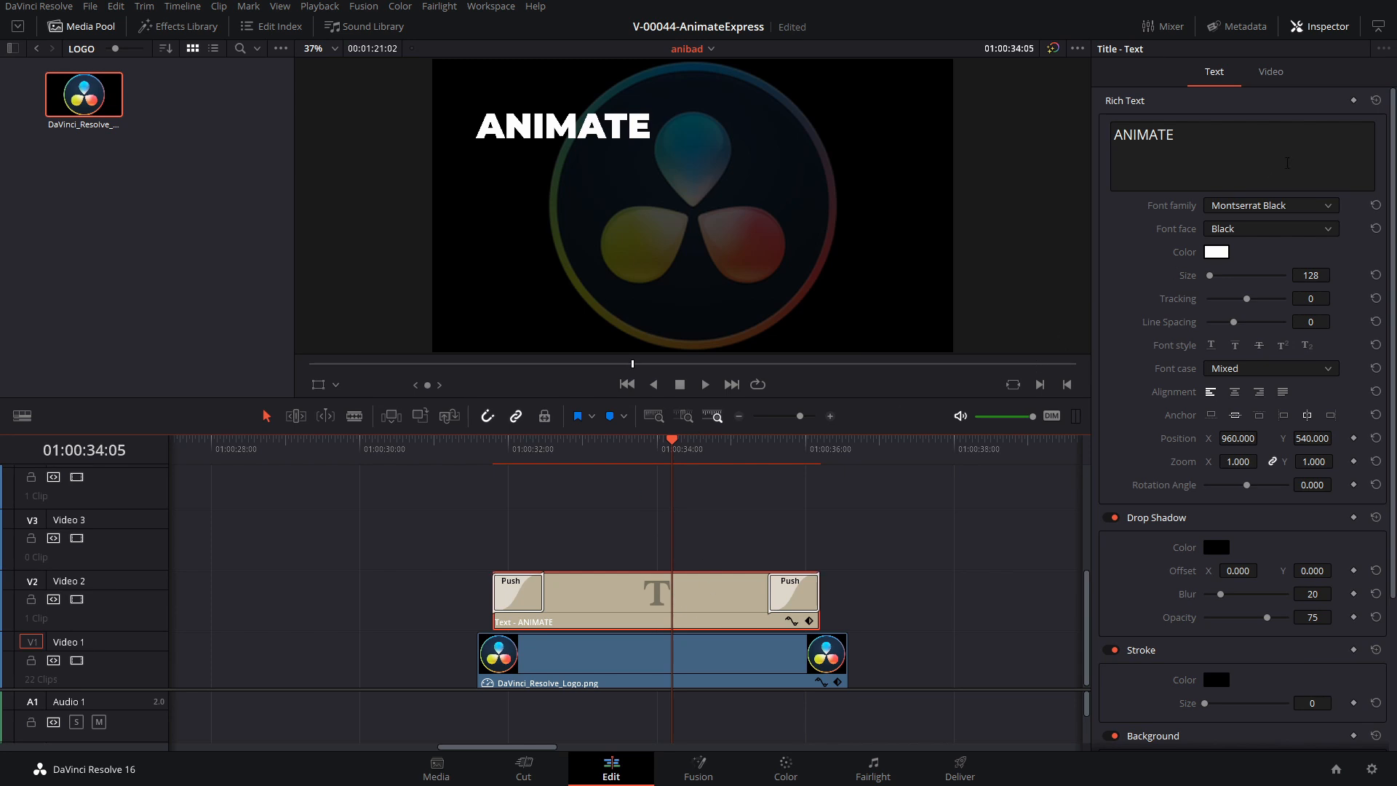
left_click(1273, 73)
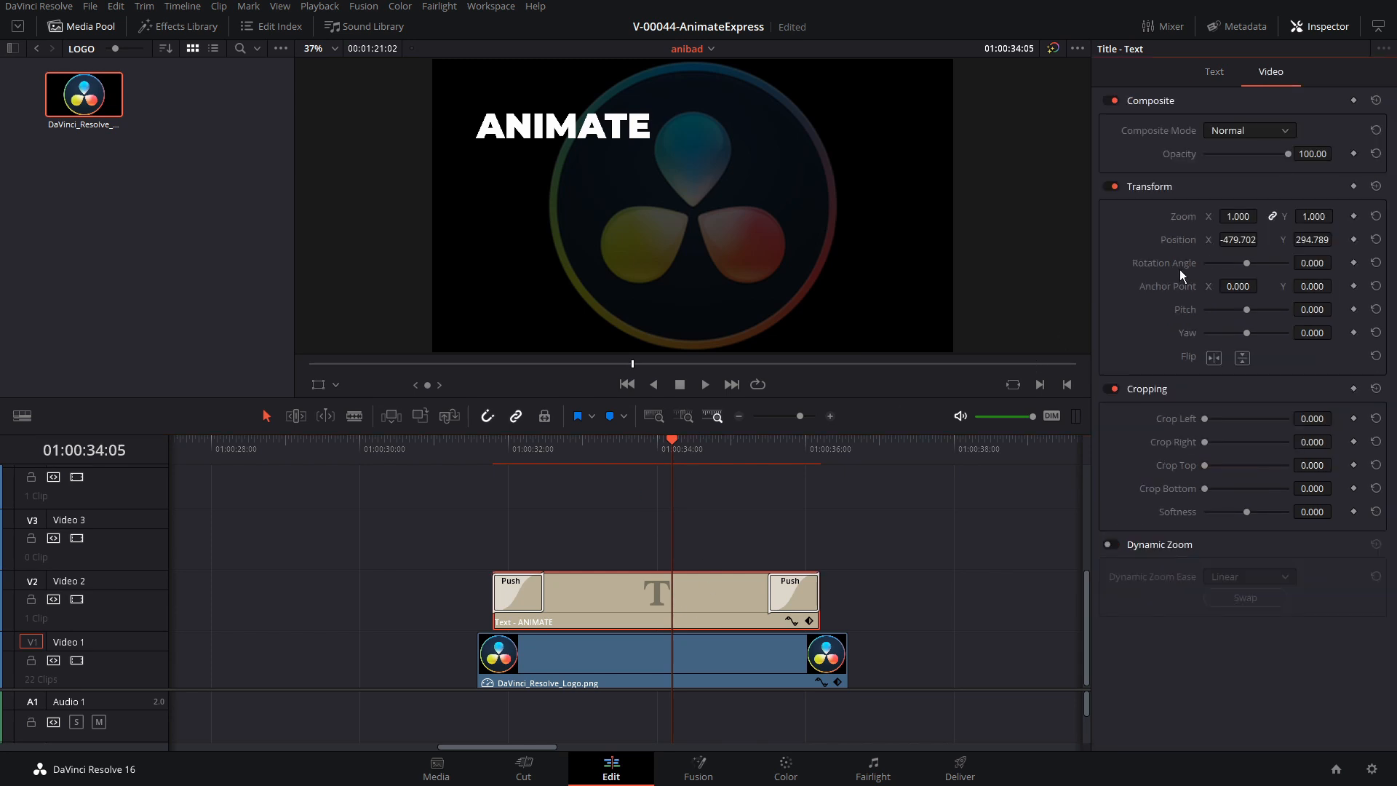
double_click(1186, 241)
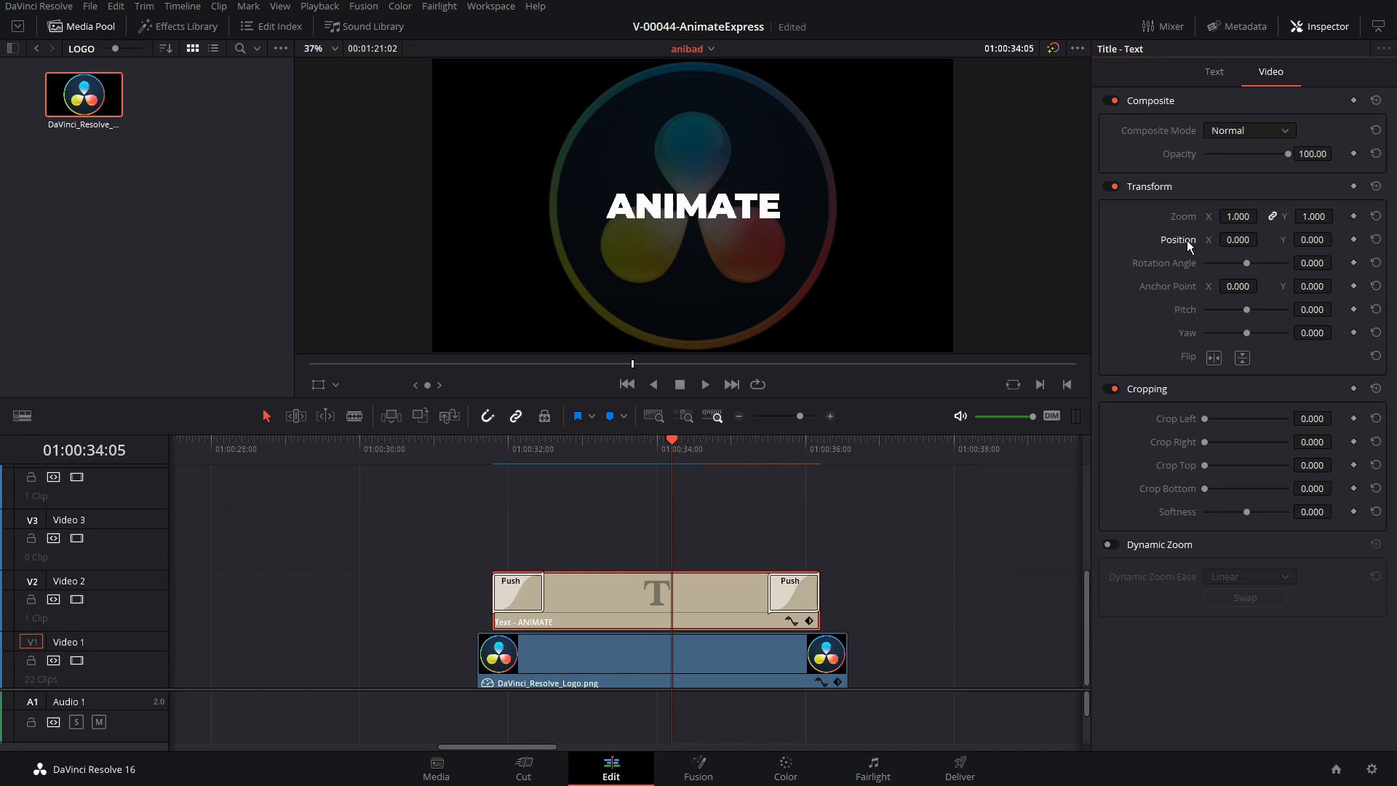
Copy the title's opening Push transition to both the start and the end of the logo clip
key("Up")
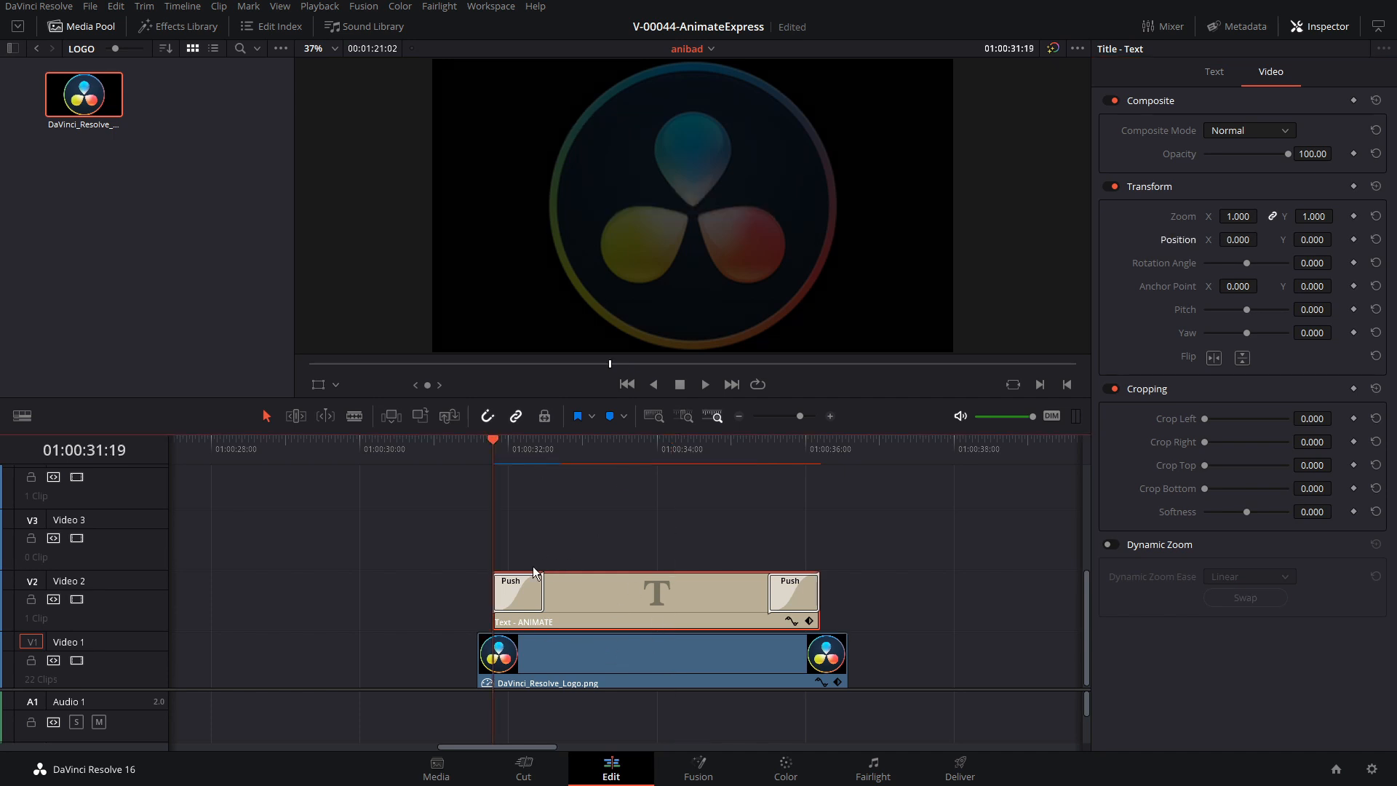
left_click(530, 597)
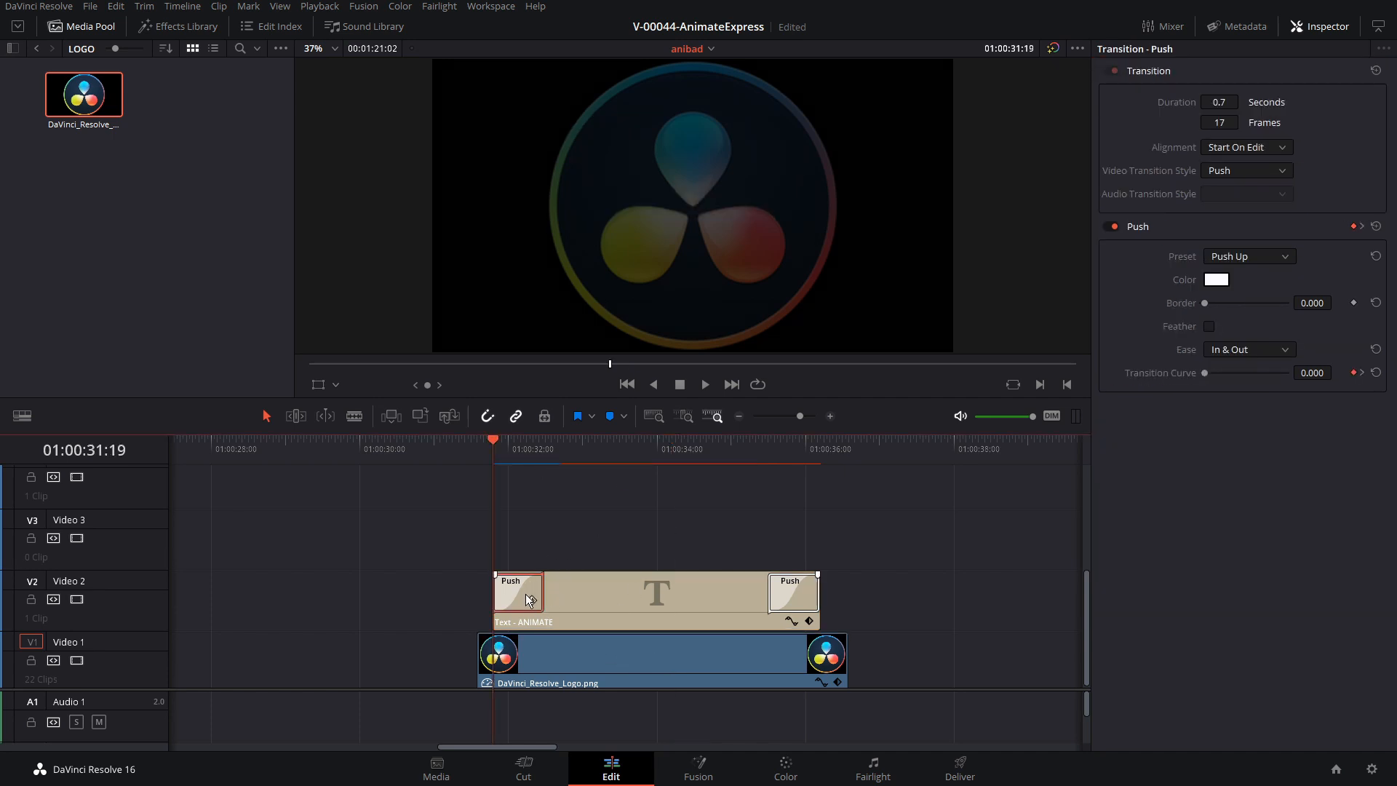
left_click_drag(526, 592, 504, 659)
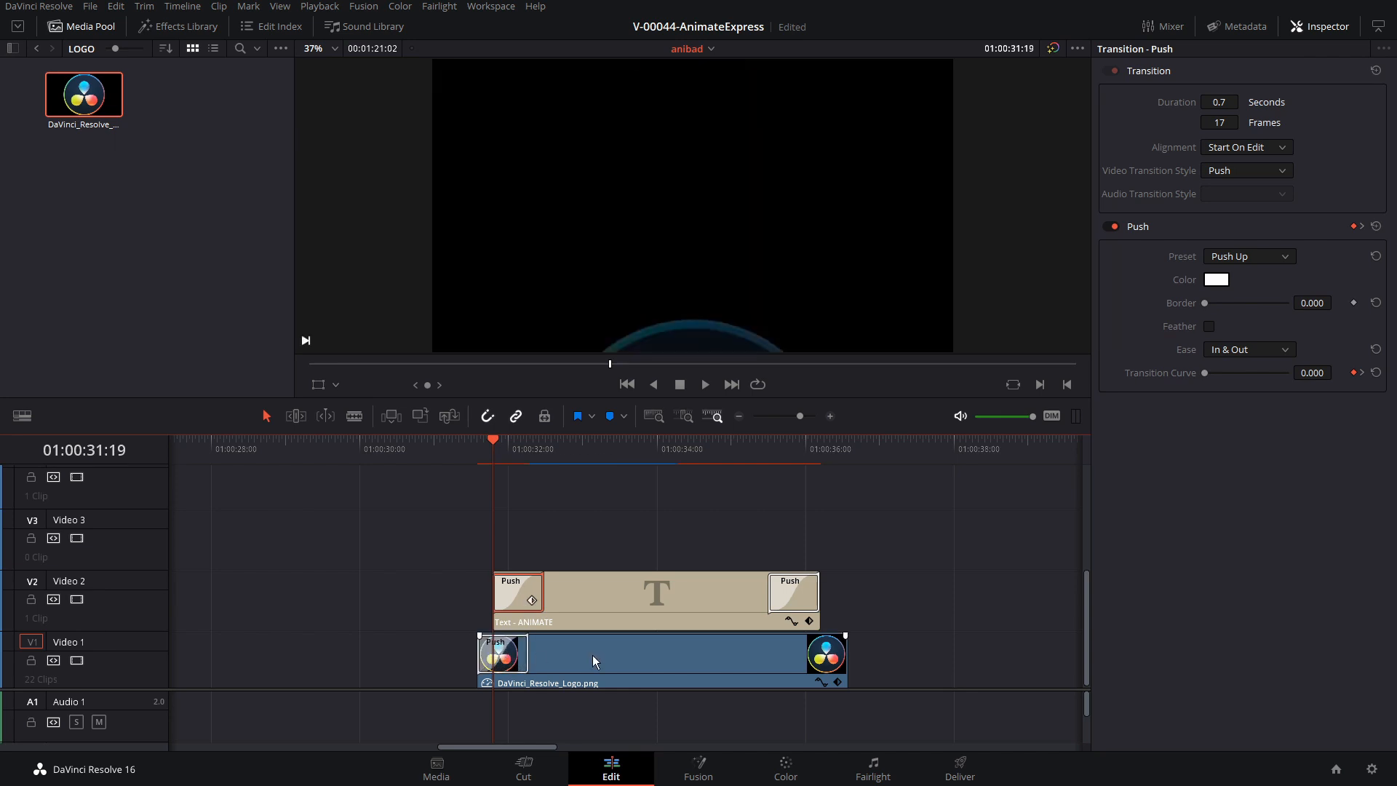
left_click_drag(592, 655, 795, 652)
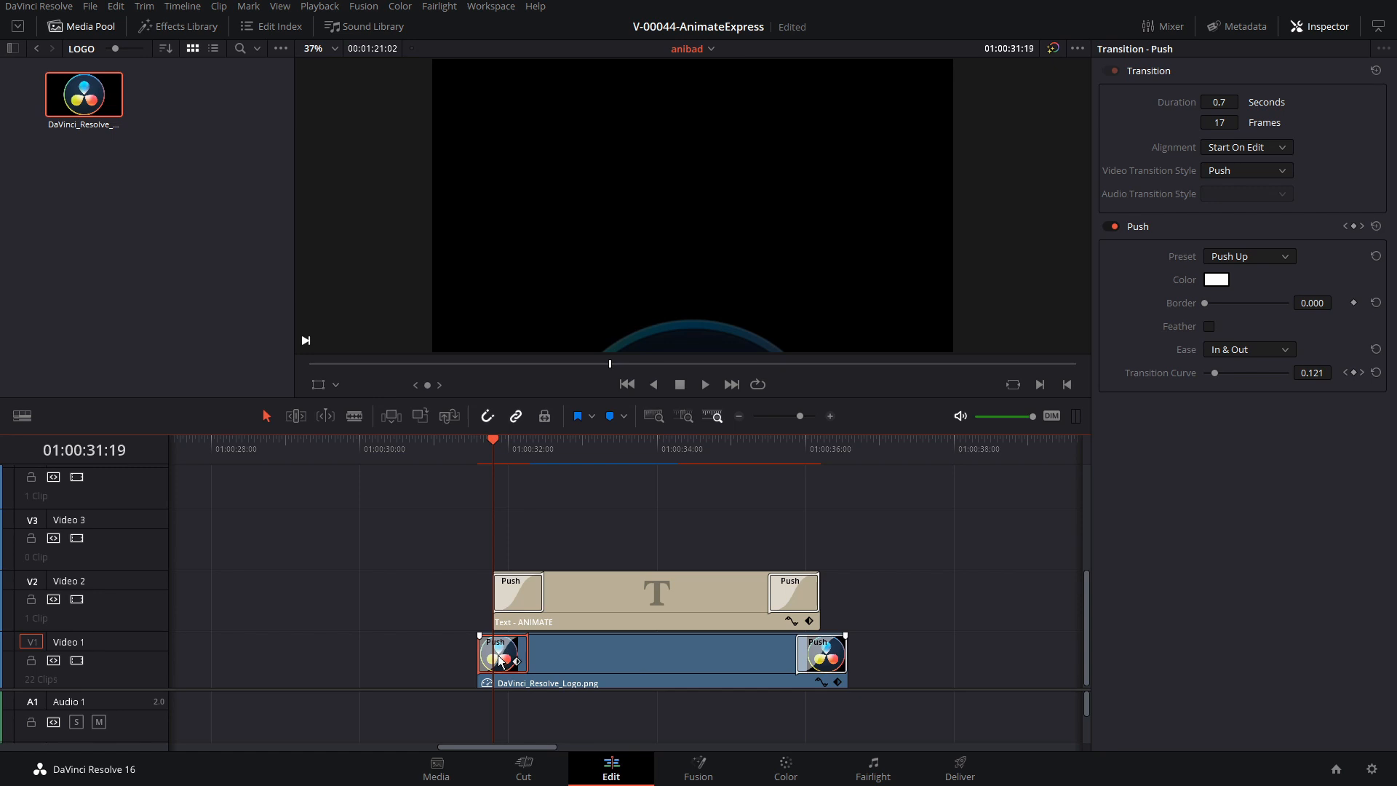
Set the logo clip's opening Push transition to Push Right and its closing one to Push Left
key("ctrl+s")
left_click(1259, 255)
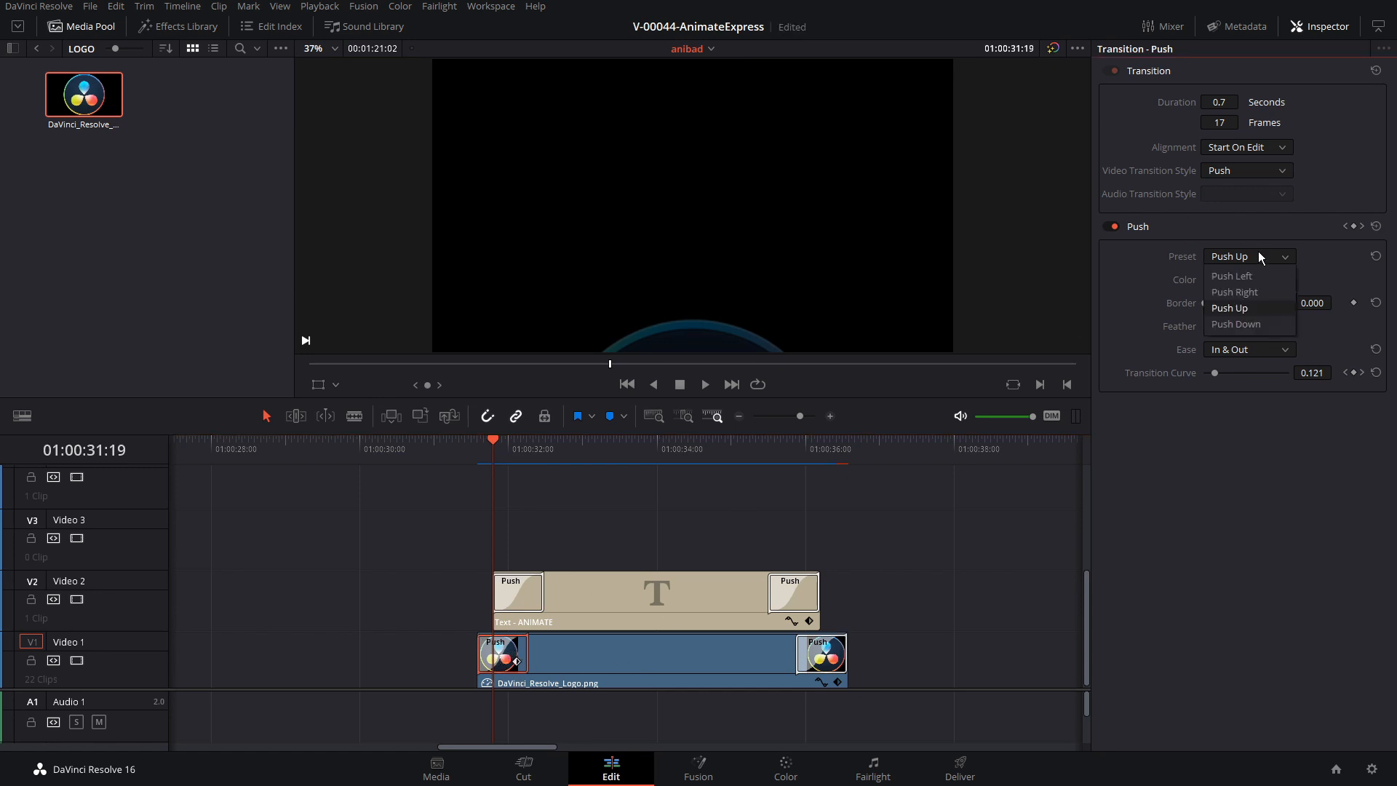
left_click(1260, 291)
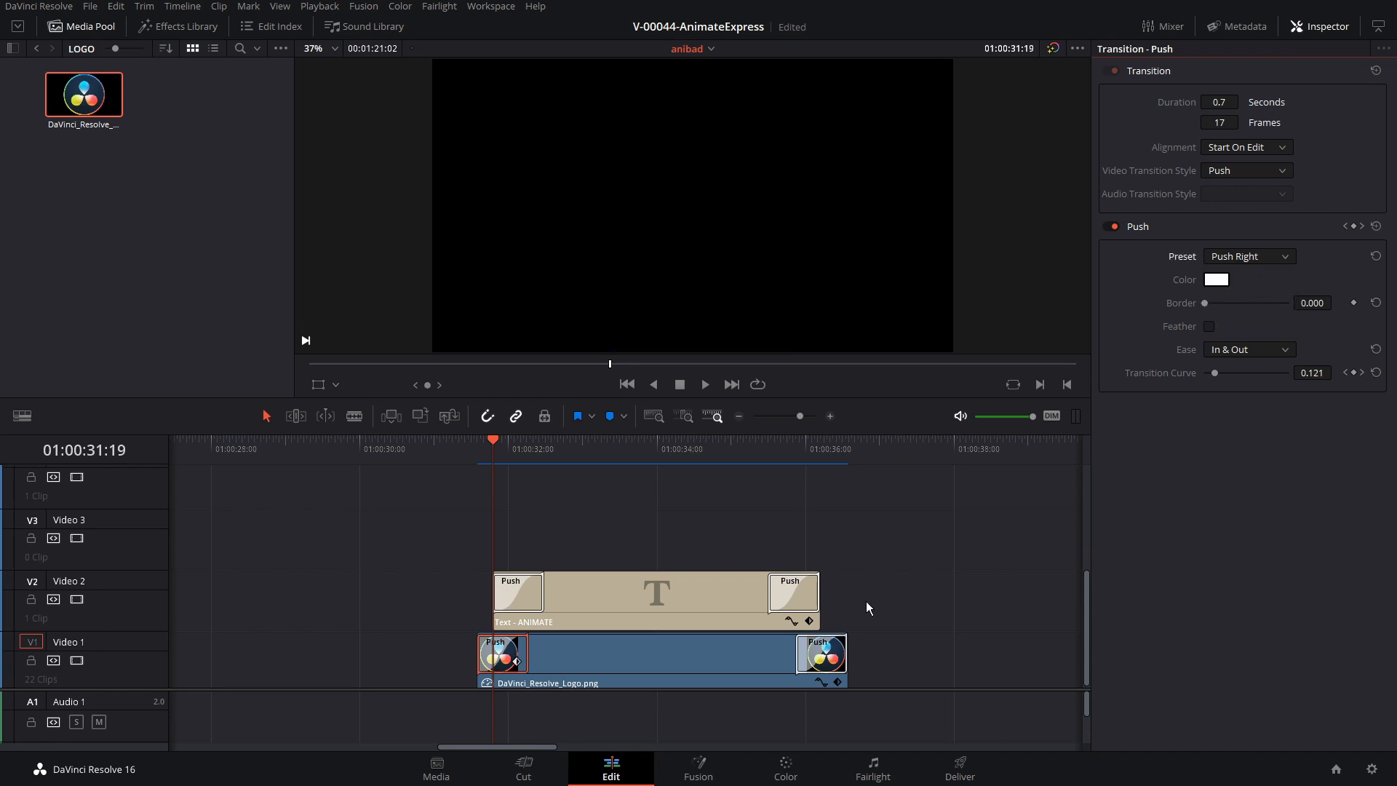
left_click(829, 660)
left_click(1253, 256)
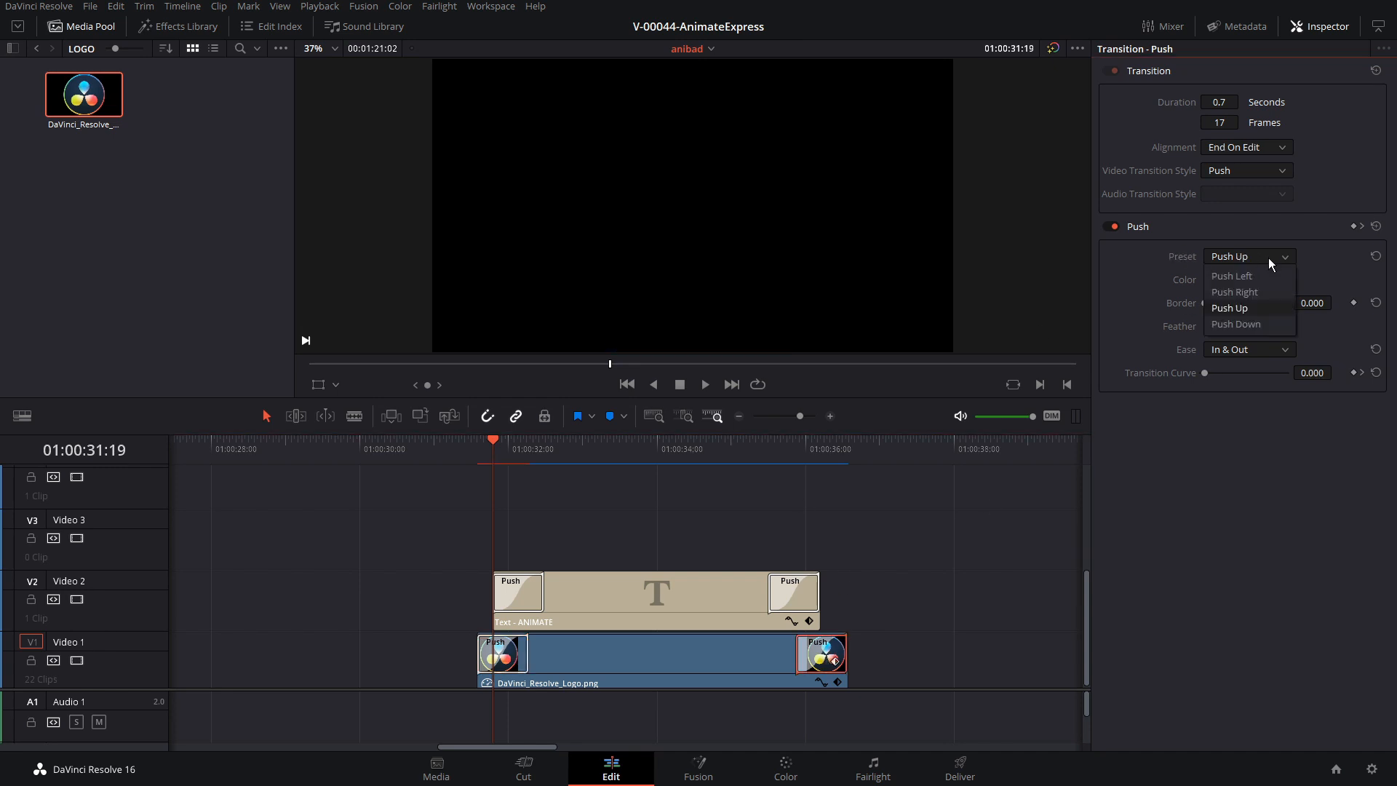
left_click(1256, 276)
Play back the timeline from the logo clip's start to check the logo and title movement together
left_click(478, 450)
key("space")
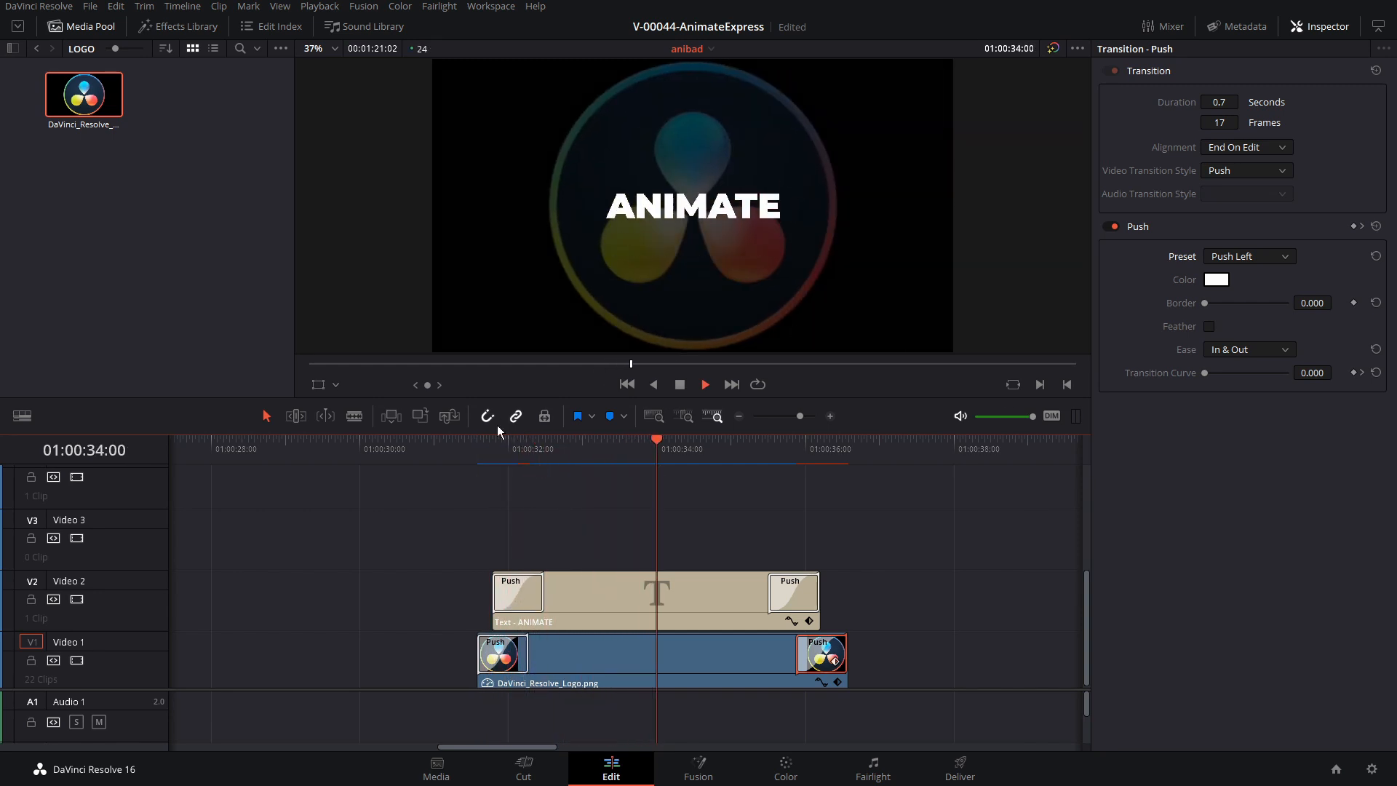
left_click(481, 451)
left_click(478, 452)
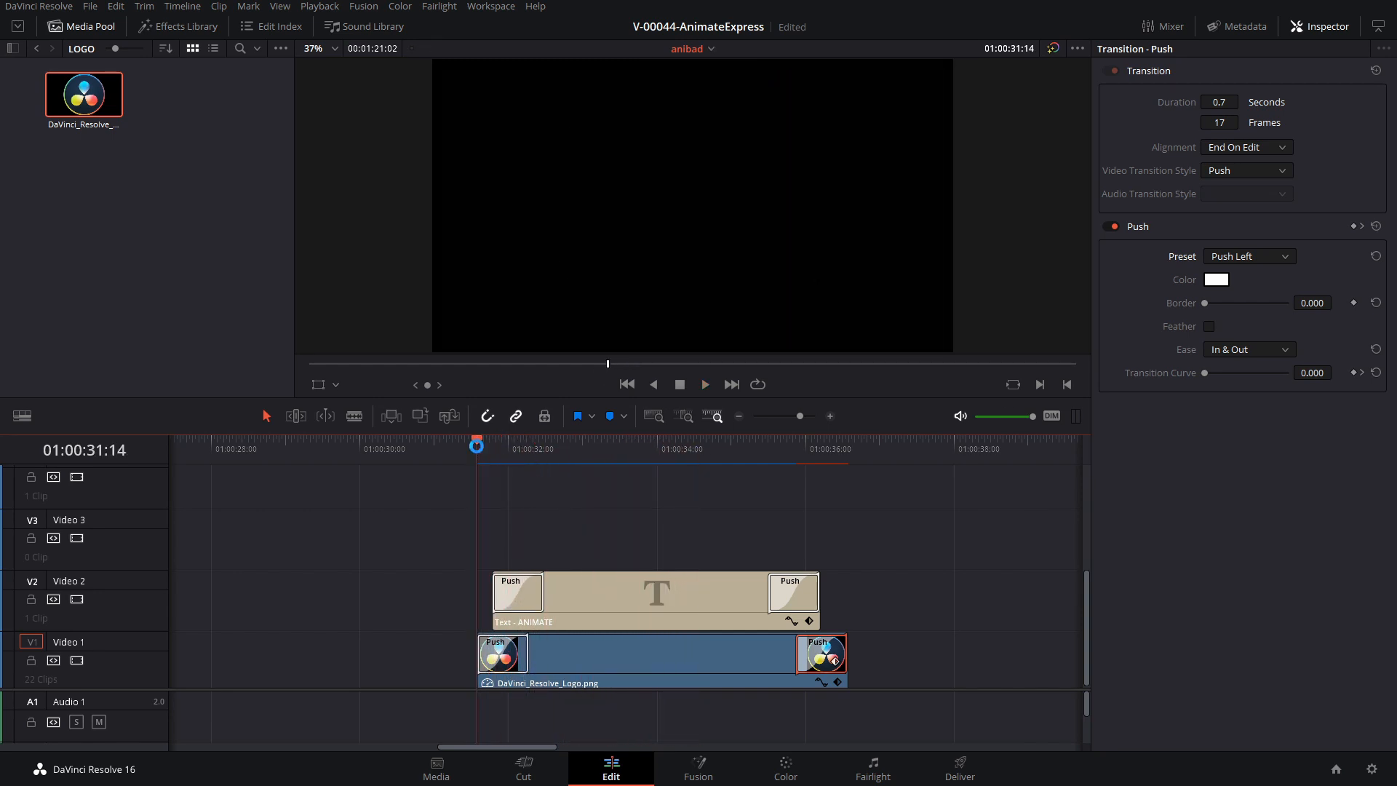
key("space")
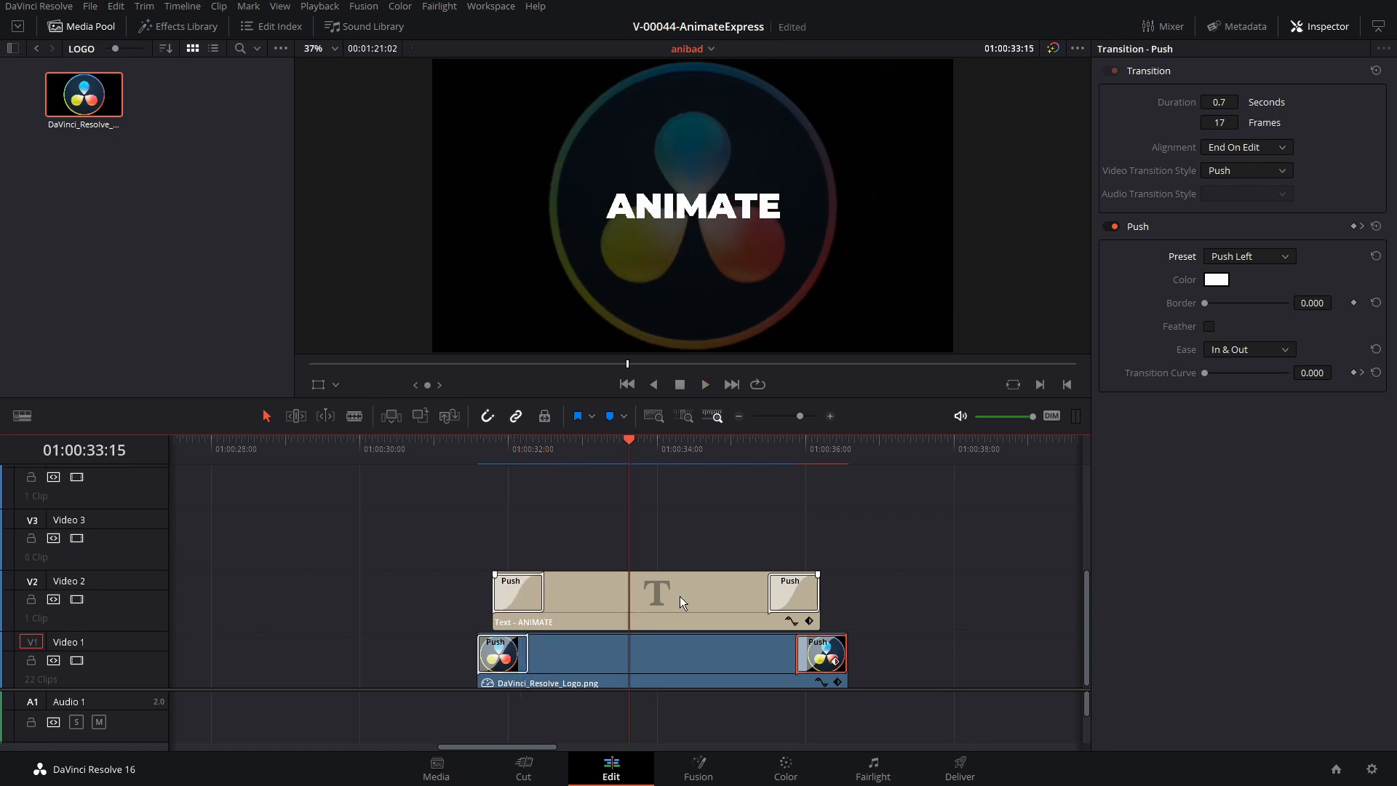
Duplicate the ANIMATE title clip onto Video 3 and make the copy read TEXT, with size 235 and vertical position 708
left_click(680, 594)
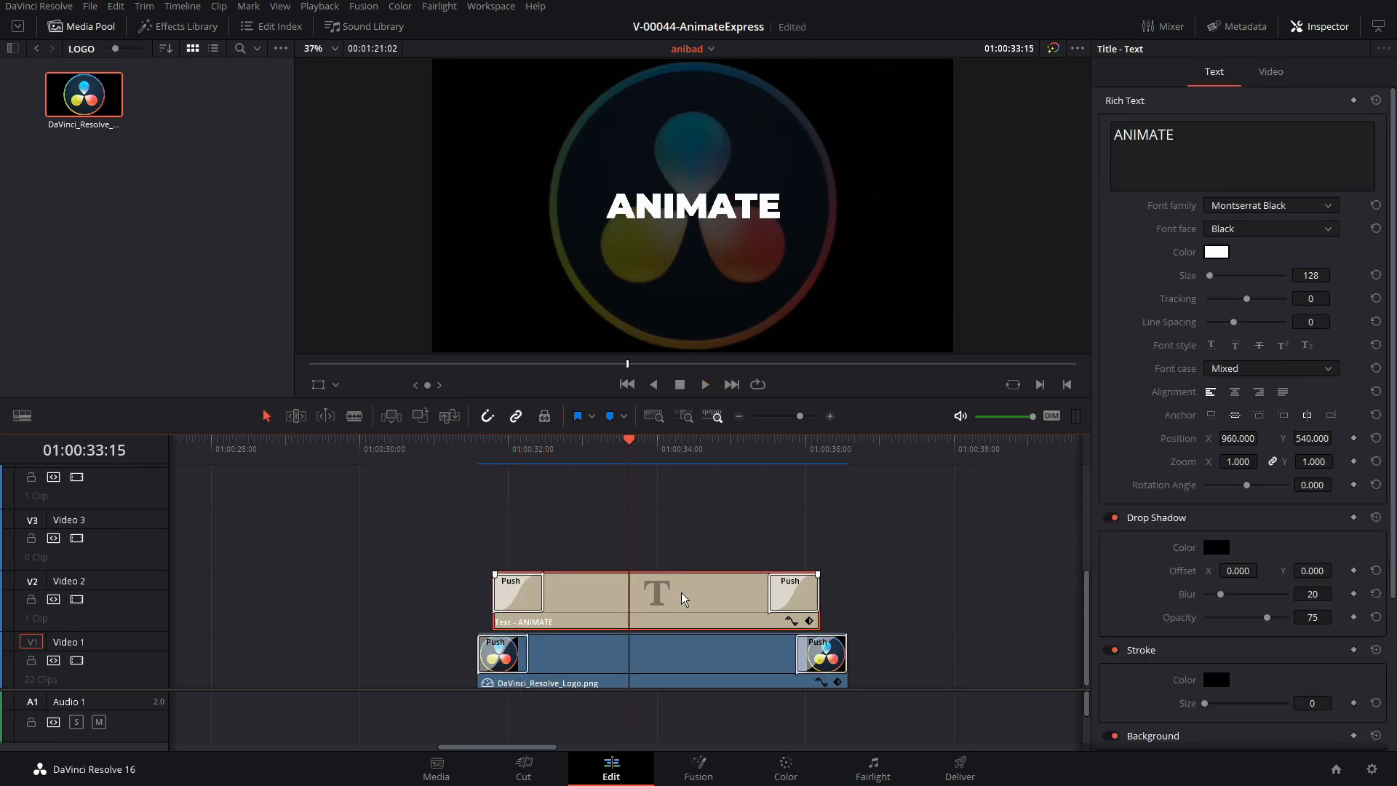
left_click_drag(681, 592, 691, 531)
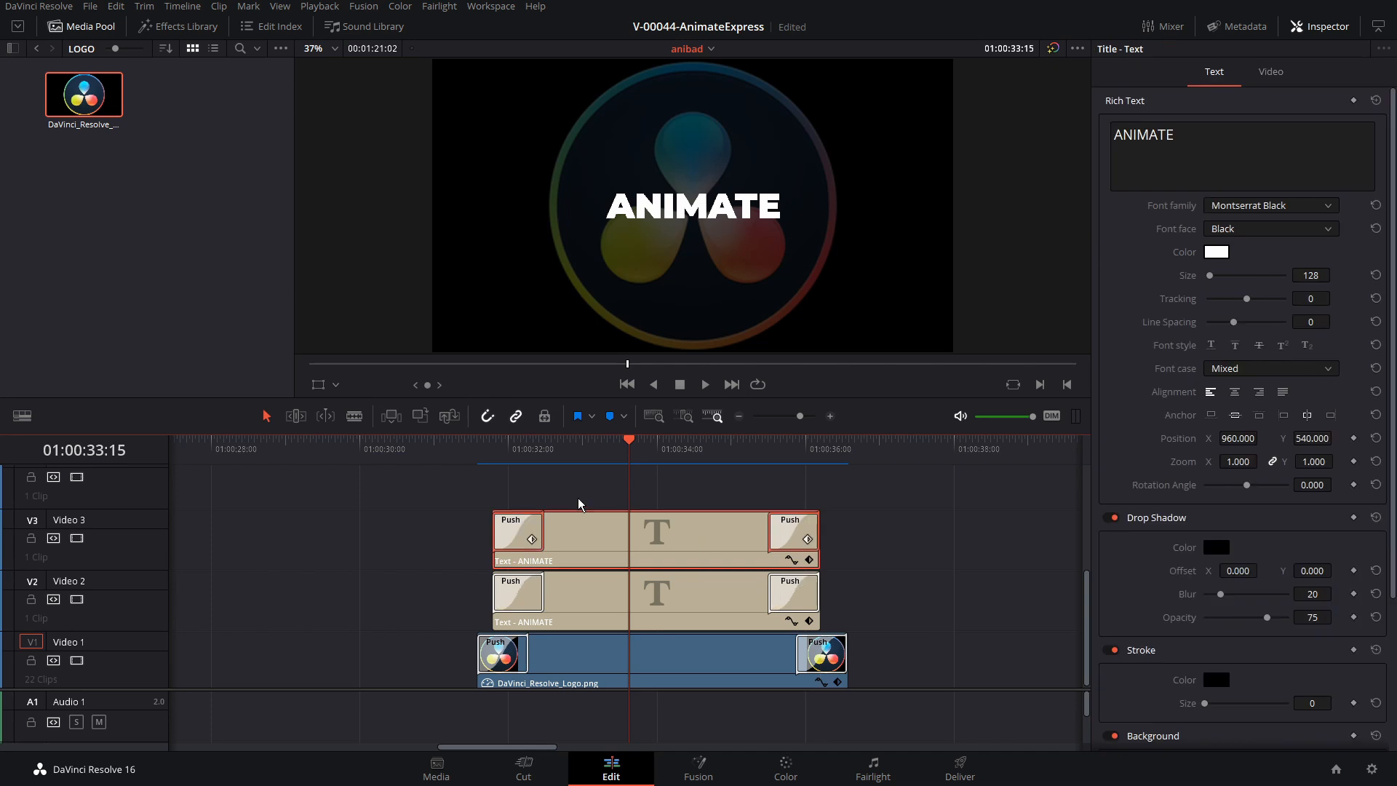
double_click(1231, 138)
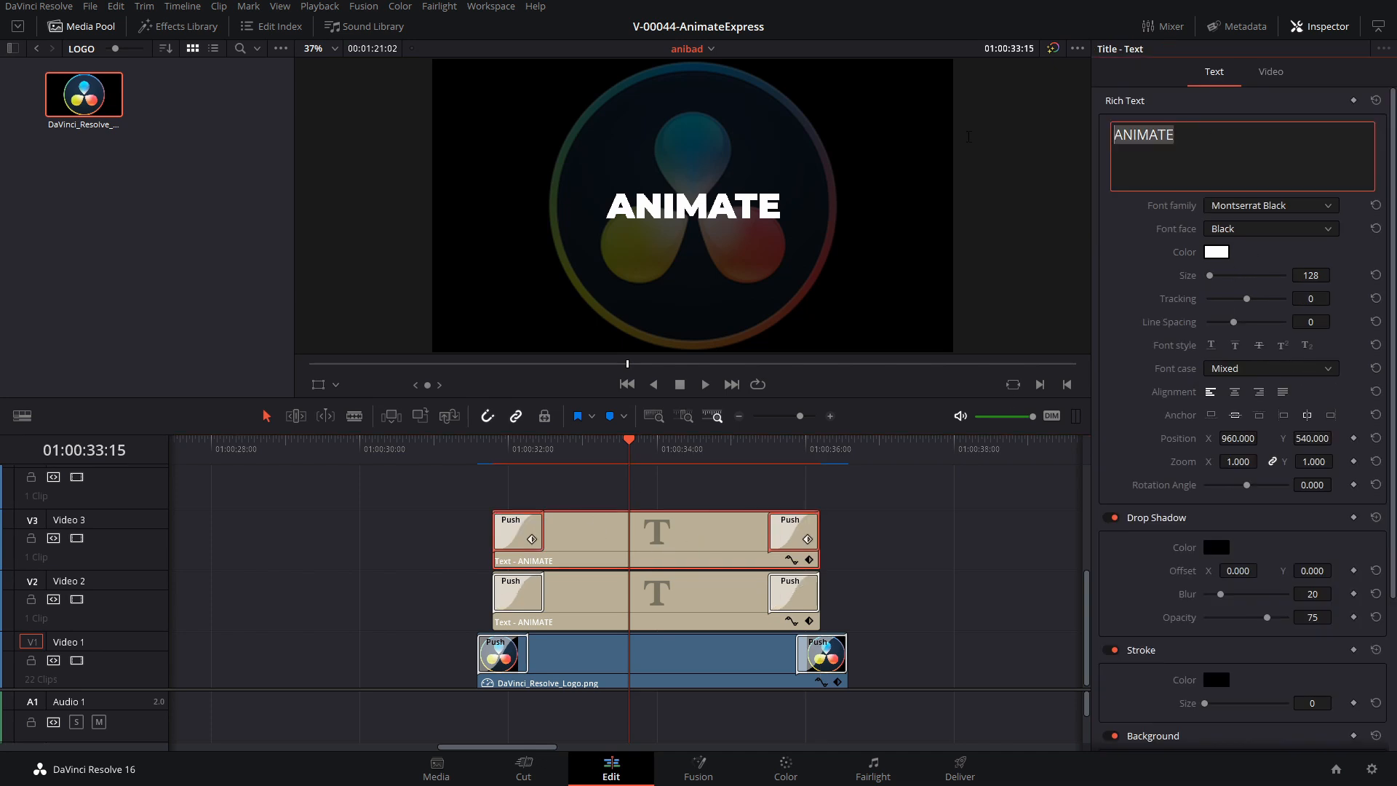
type("TEXT")
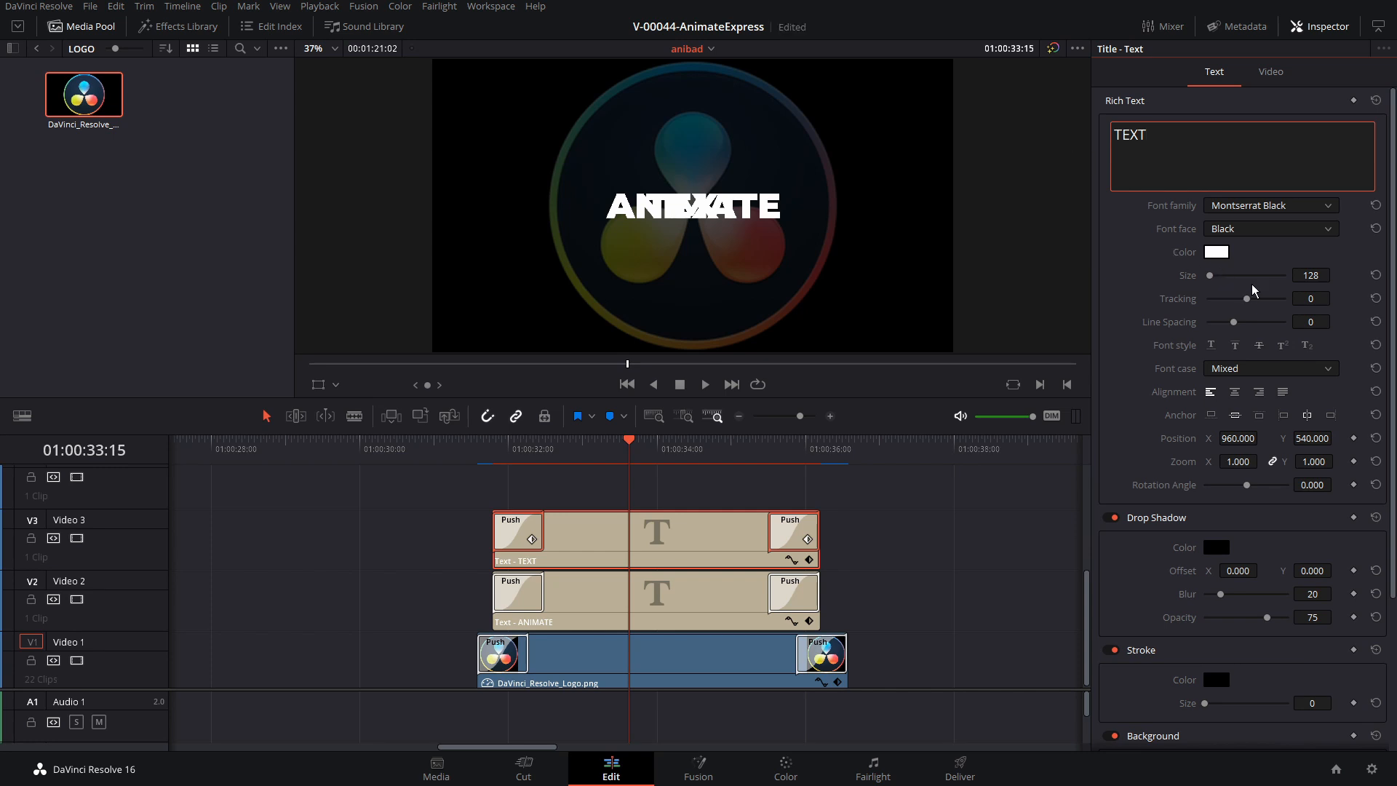
left_click_drag(1308, 276, 1386, 276)
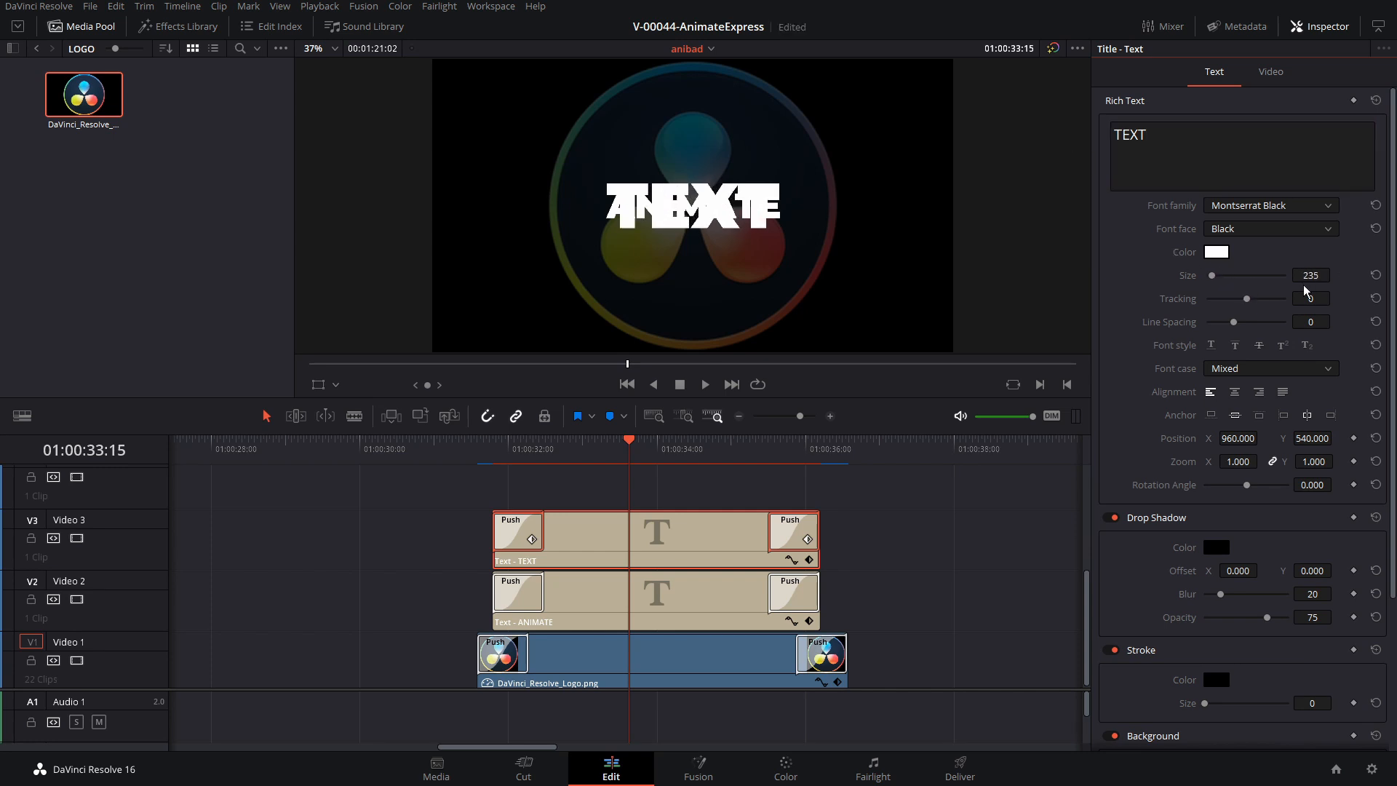
left_click_drag(1309, 438, 1336, 437)
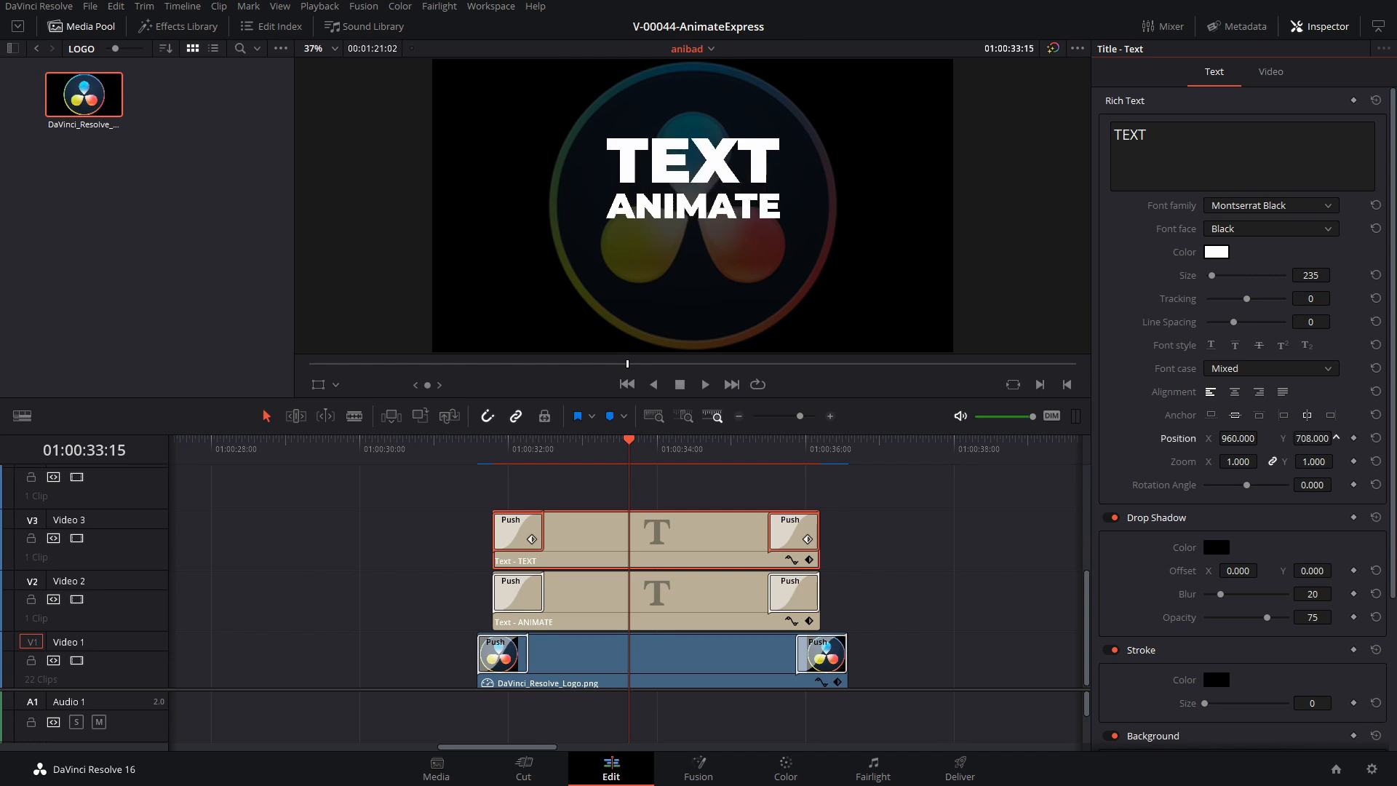
Duplicate the TEXT title clip onto the track above Video 3 and change the copy's text to NOW
left_click(689, 539)
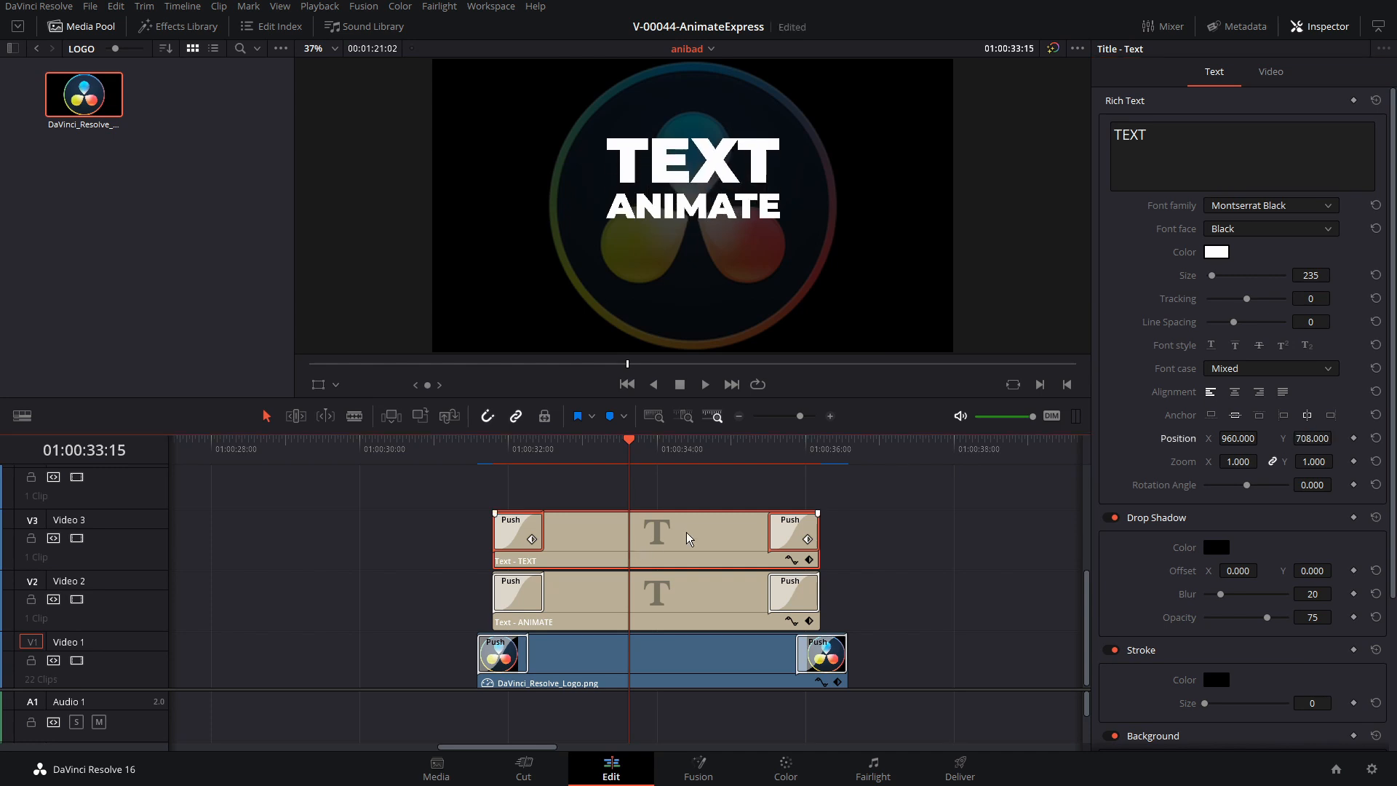
key("ctrl+s")
left_click_drag(695, 551, 698, 490)
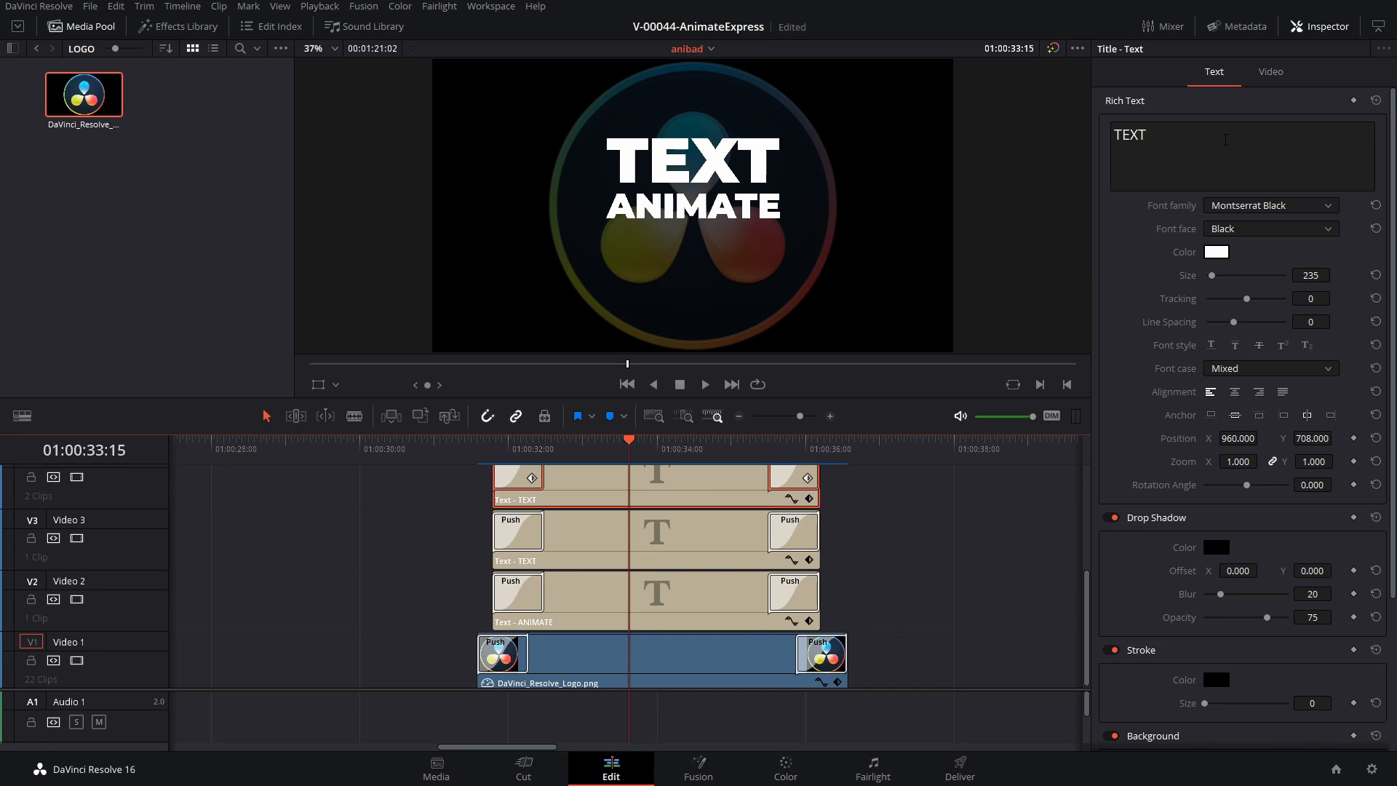
type("NOW")
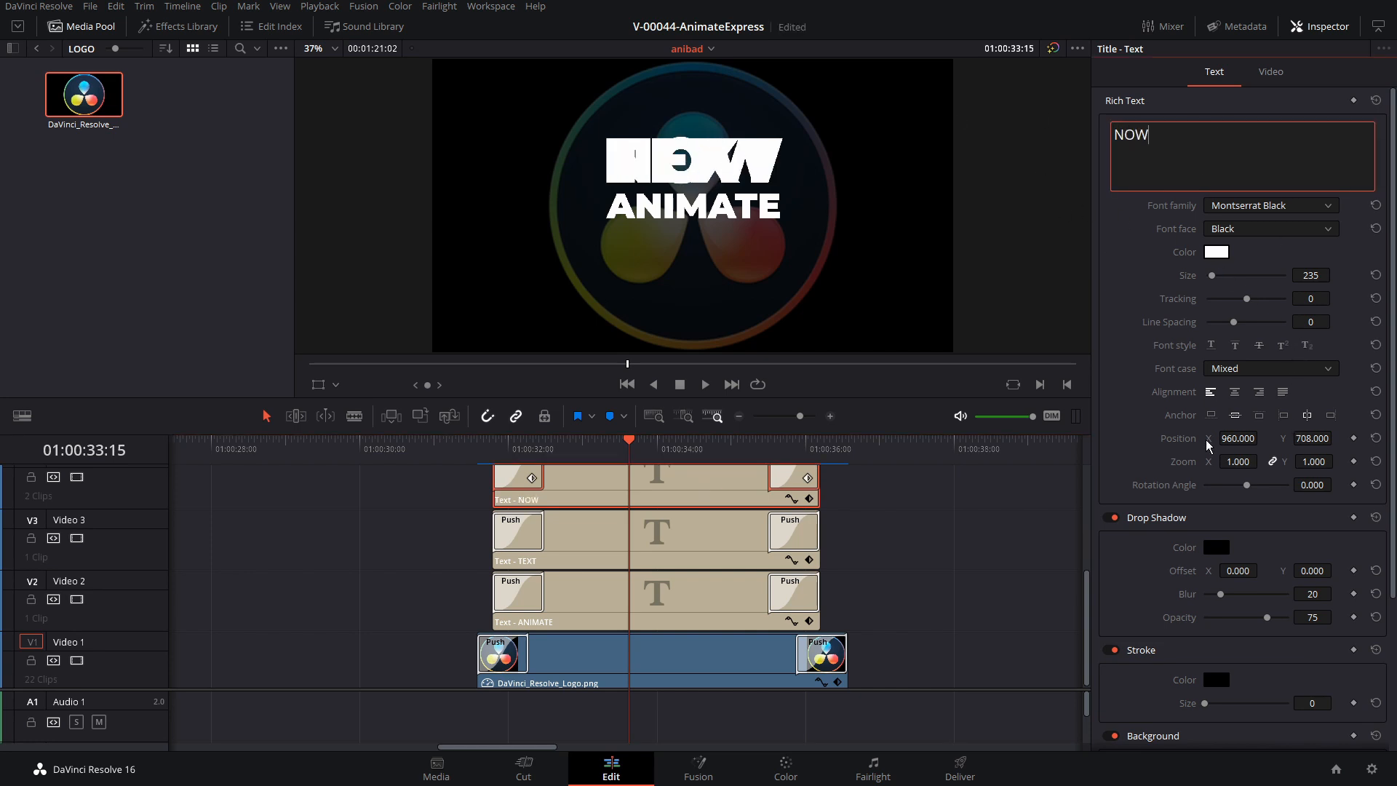
Set the NOW title's size to 230 and its vertical position to 380, placing it beneath ANIMATE
left_click_drag(1313, 439, 1065, 439)
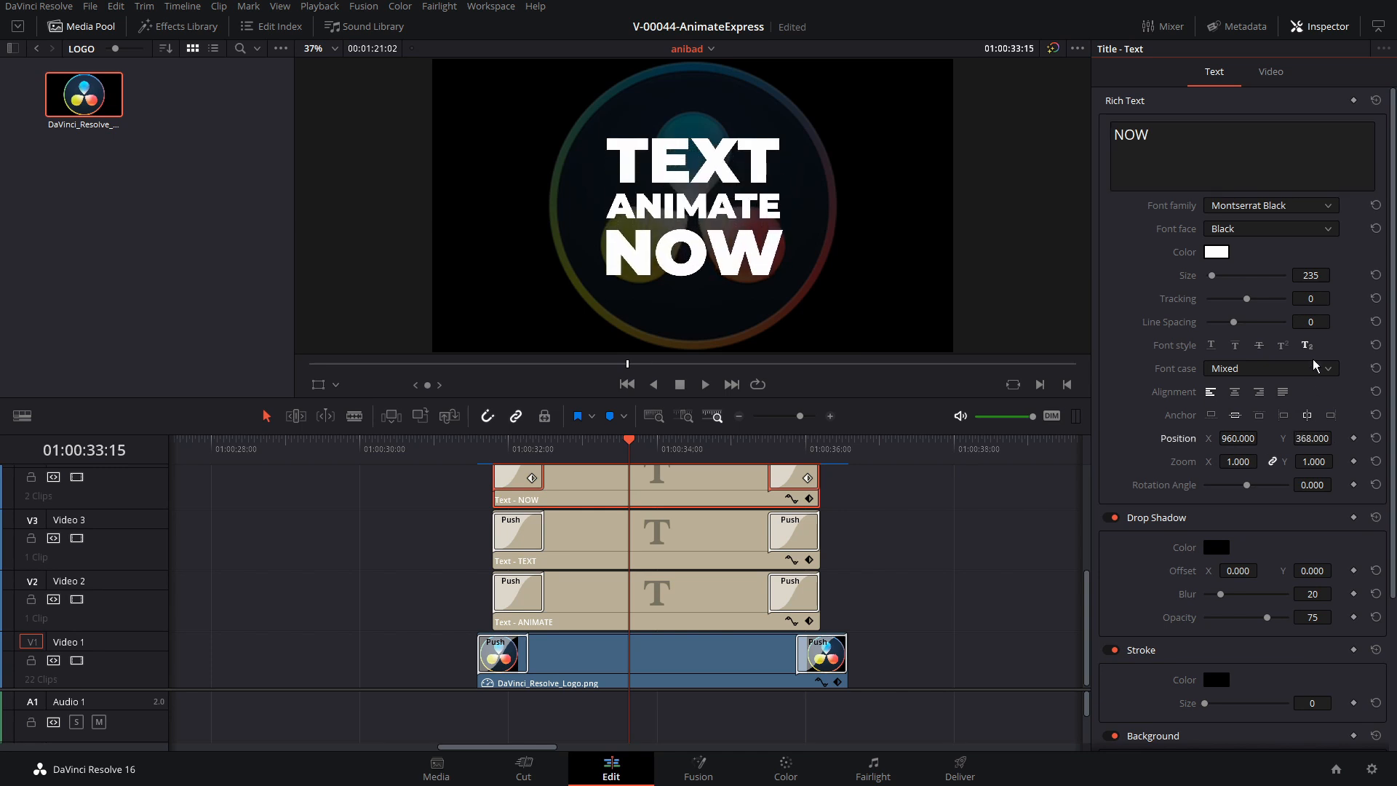
left_click_drag(1314, 438, 1311, 439)
left_click_drag(1310, 276, 1306, 276)
left_click_drag(1313, 439, 1324, 438)
Play back the entrance of the three titles and the logo from just before the clips
left_click(460, 450)
key("space")
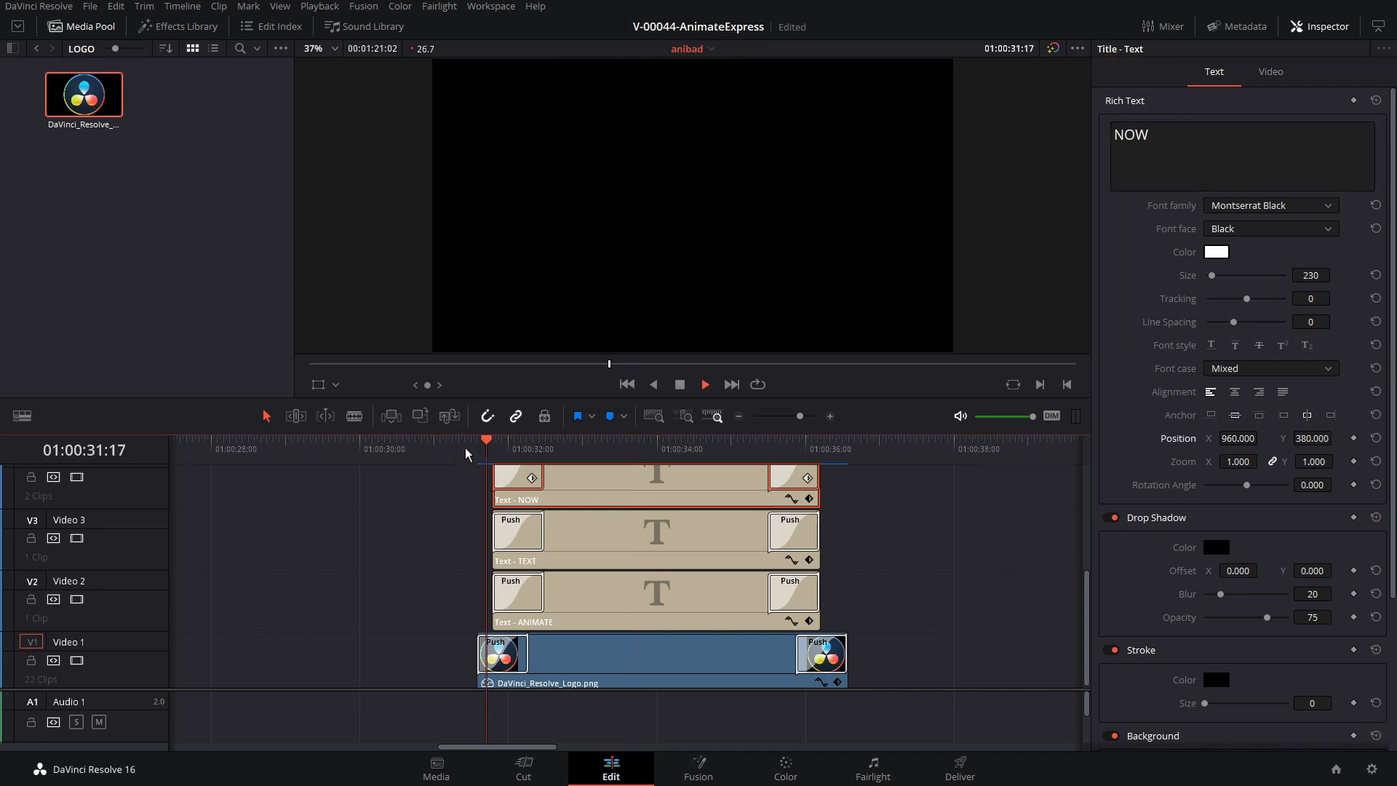
key("space")
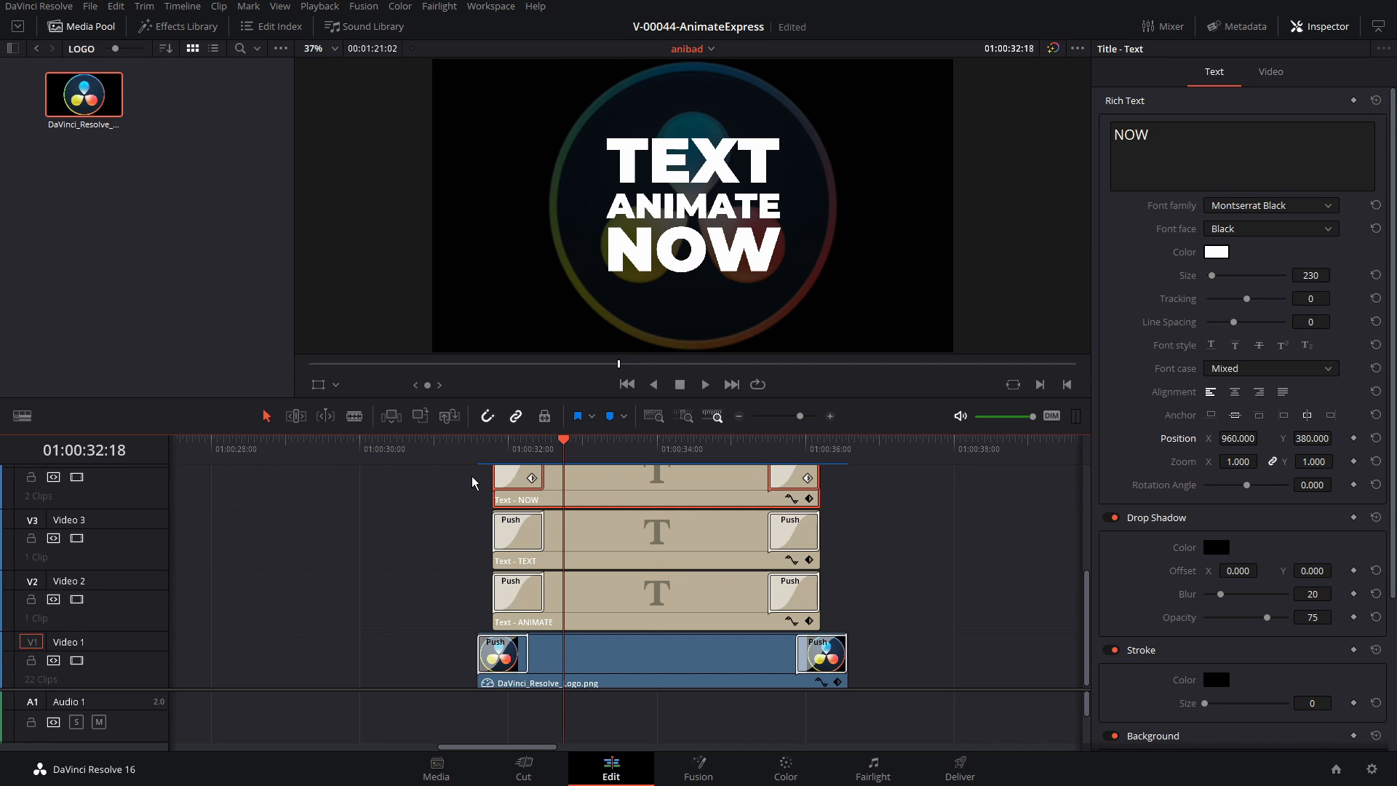
Set the preset of both Push transitions on the NOW title clip to Push Right
left_click(569, 482)
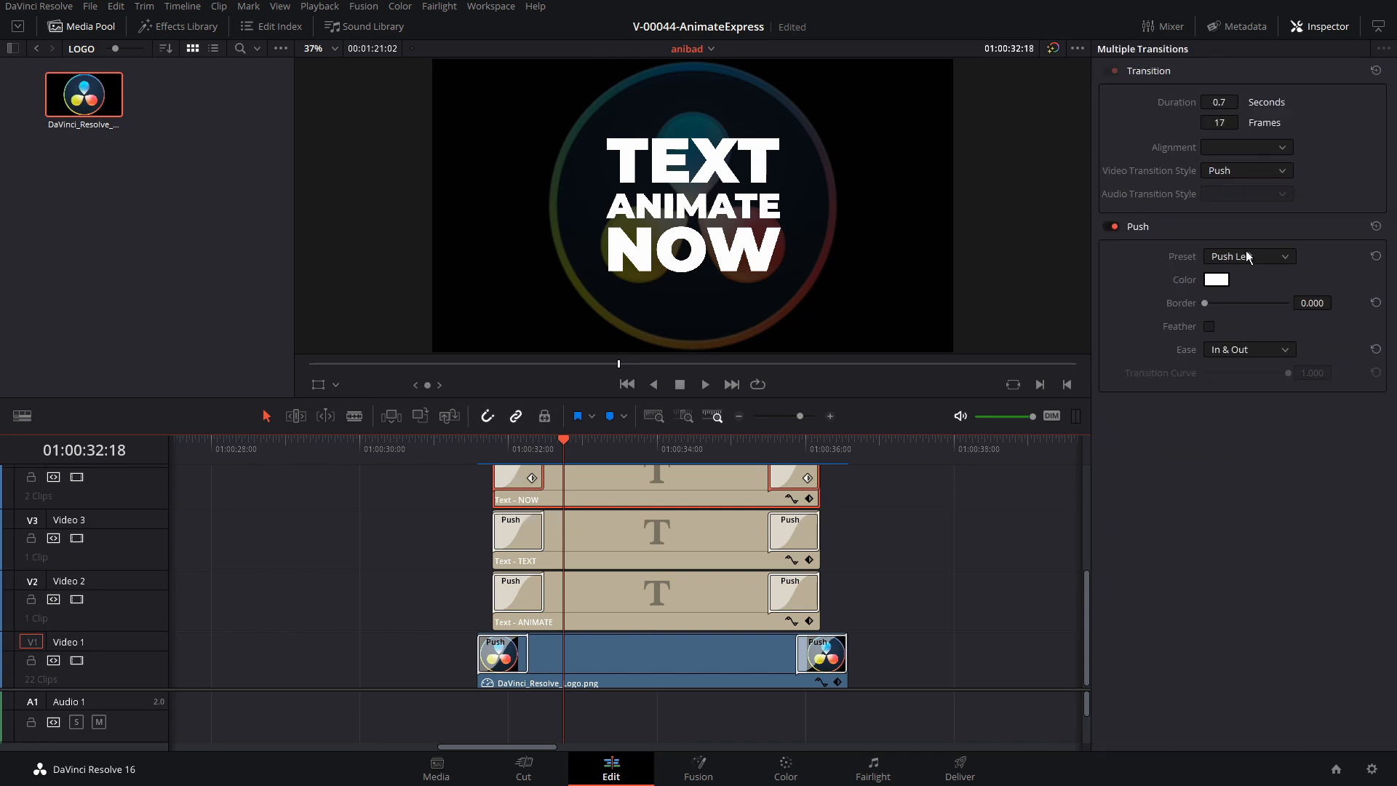
left_click(1247, 256)
left_click(1250, 294)
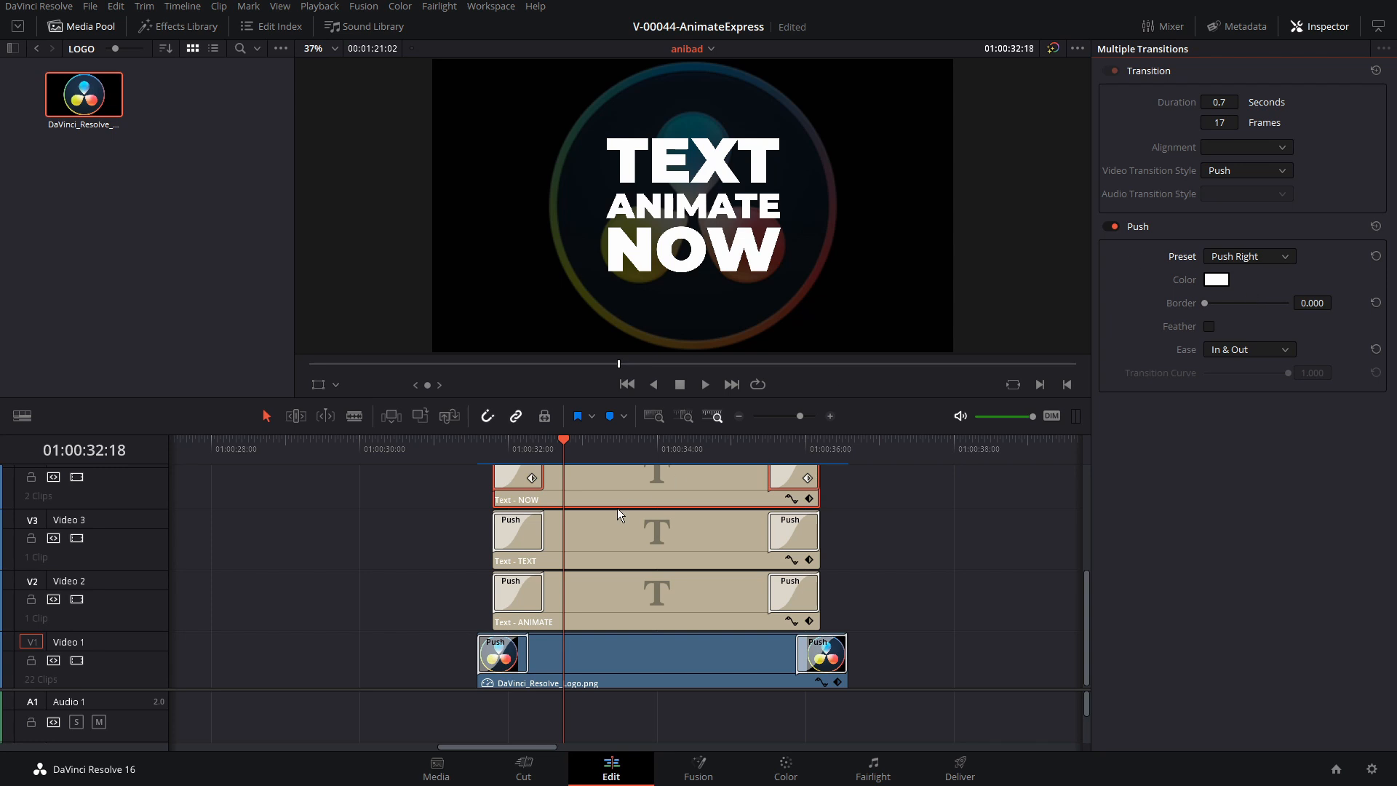
Set the preset of the opening Push transition on the TEXT title clip to Push Left
left_click(523, 564)
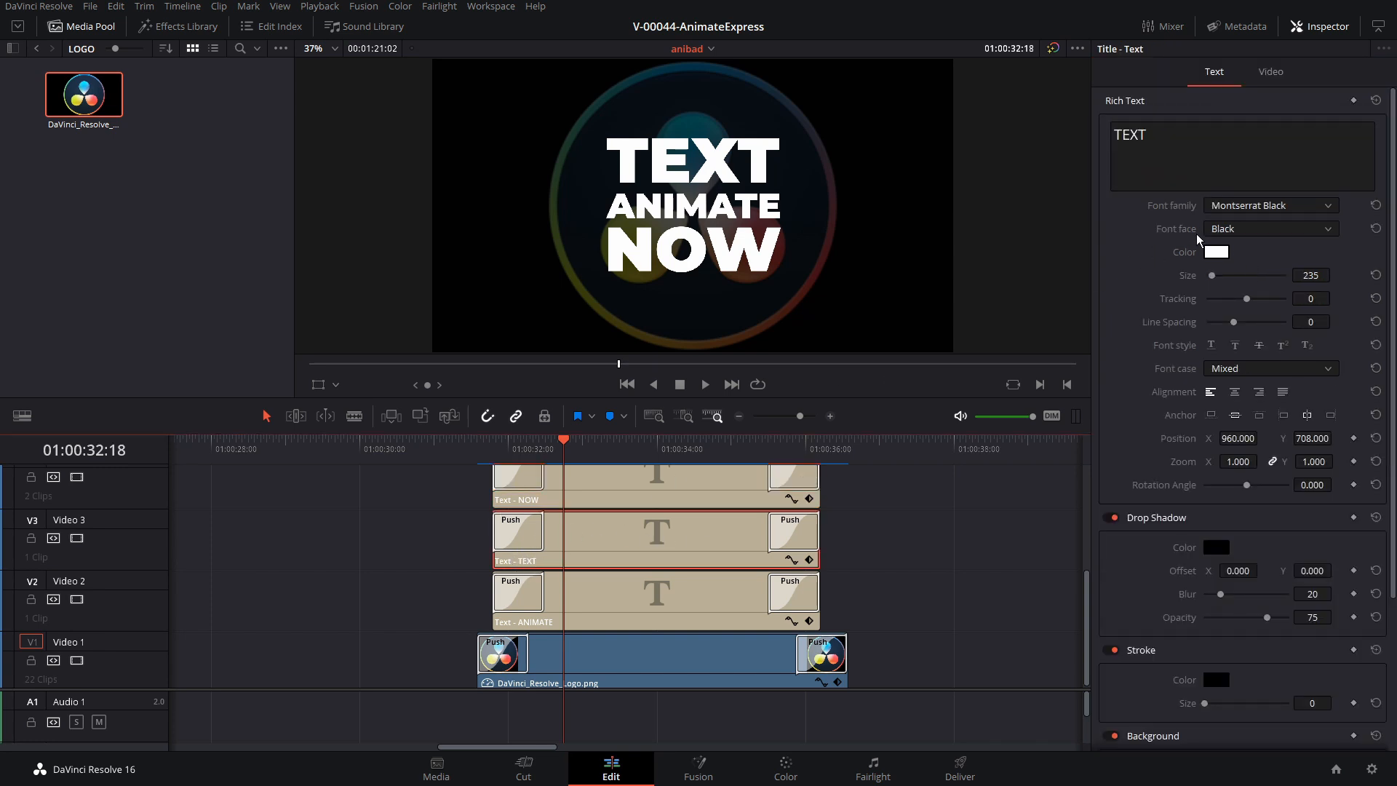
left_click(533, 542)
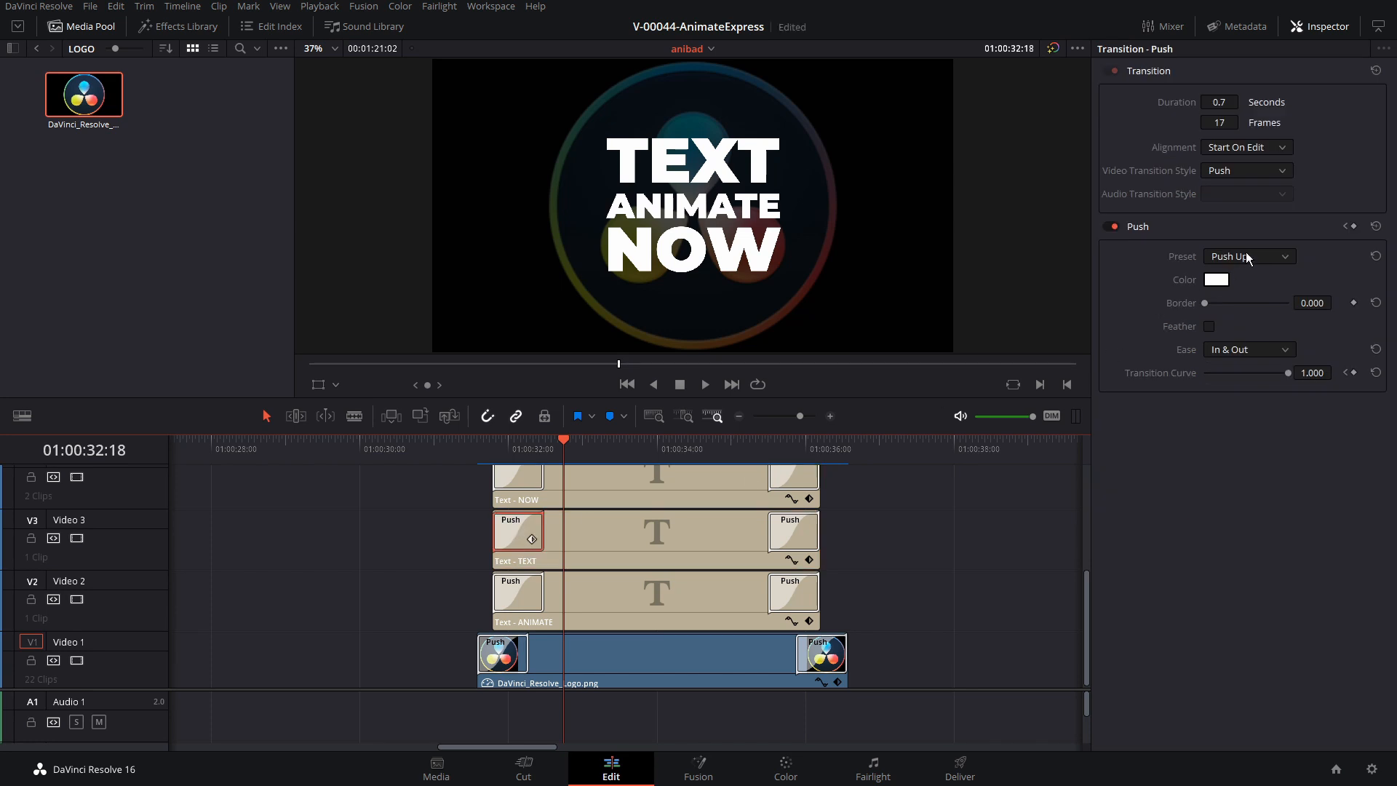
left_click(1248, 257)
left_click(1237, 275)
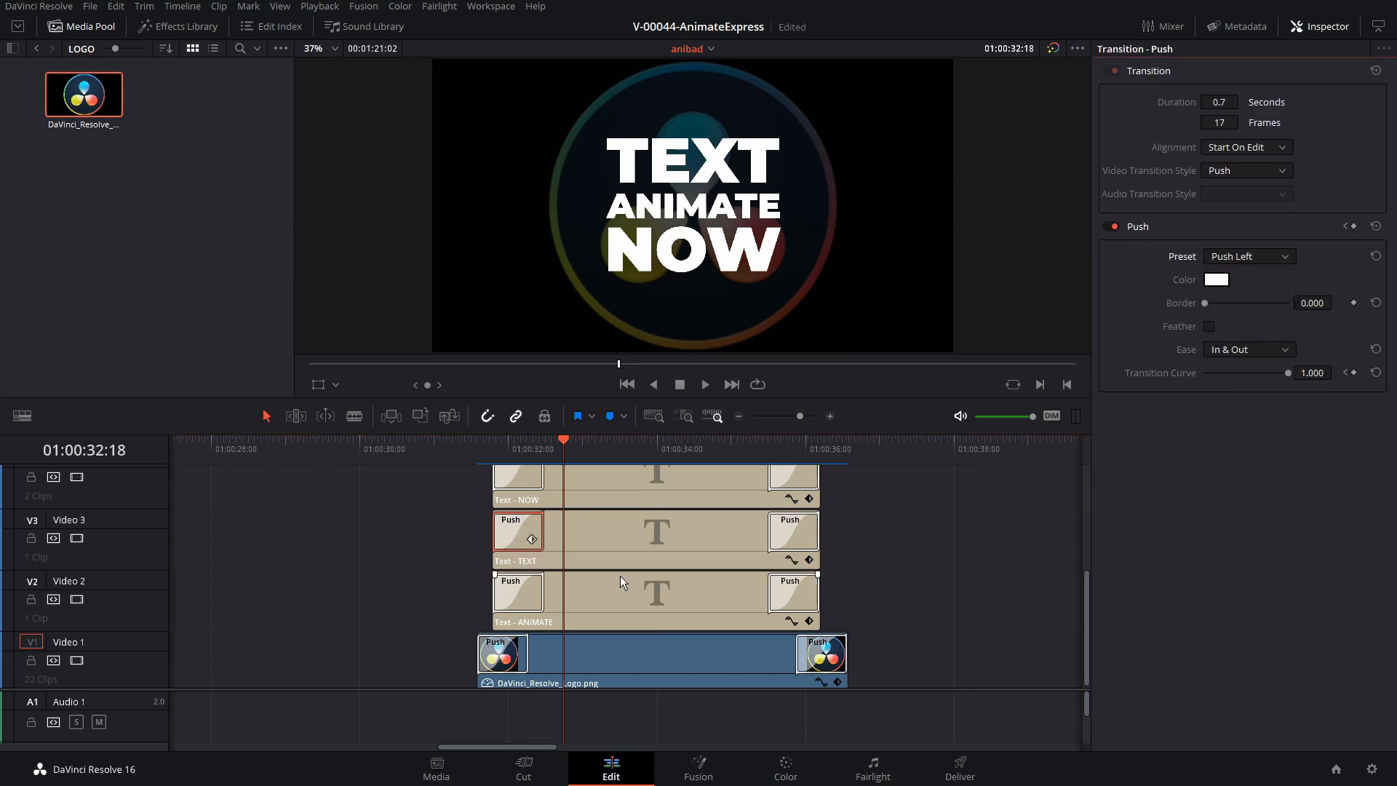
Set the preset of the opening Push transition on the ANIMATE title clip to Push Down
left_click(527, 598)
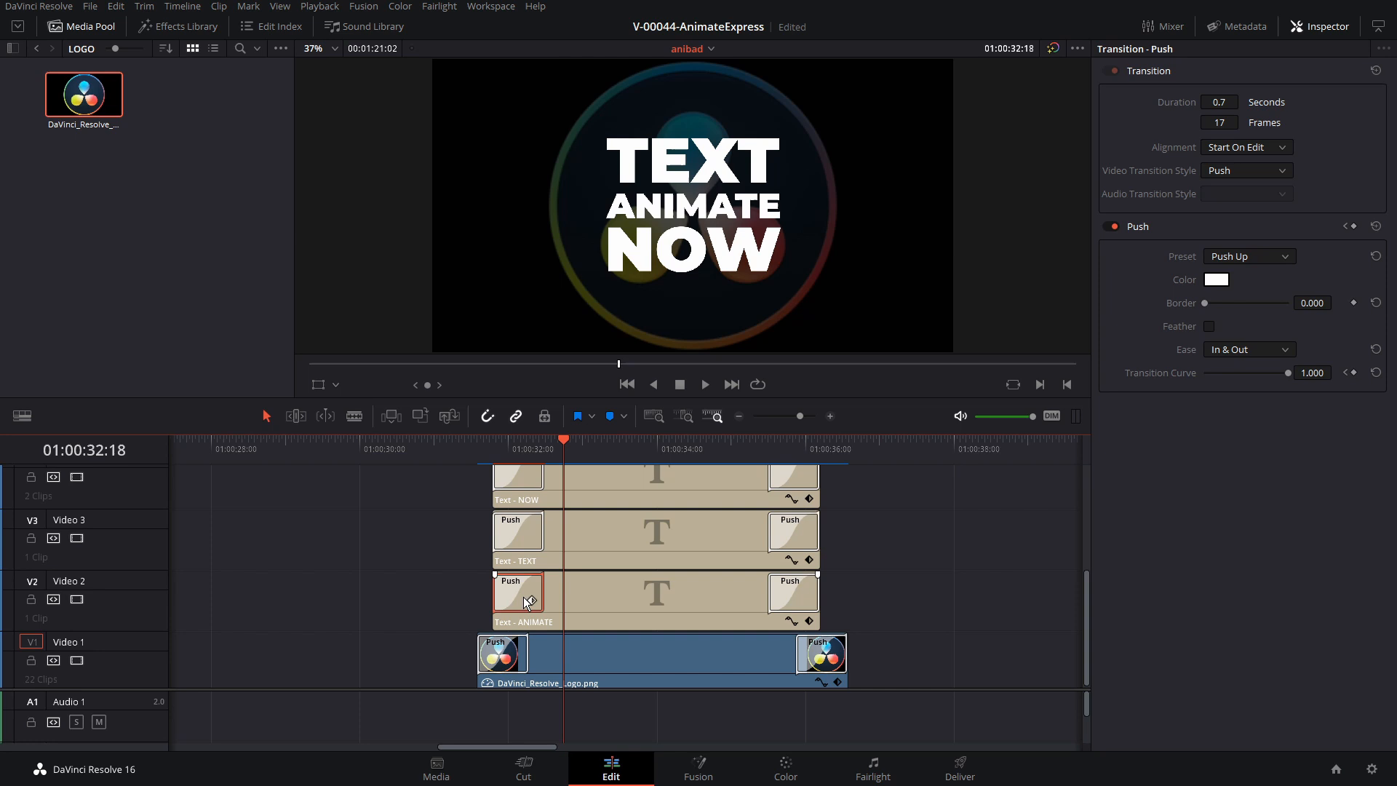
left_click(1259, 257)
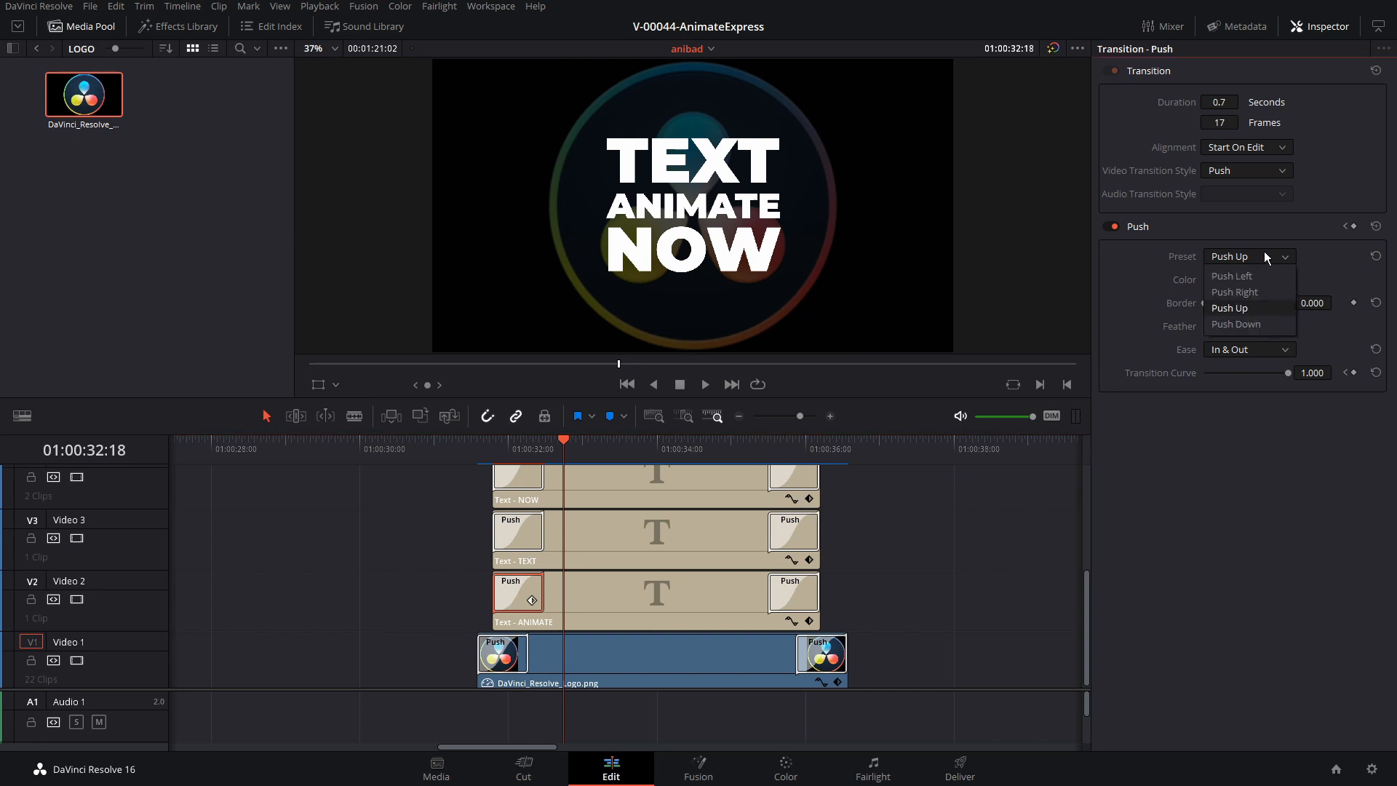
left_click(1236, 324)
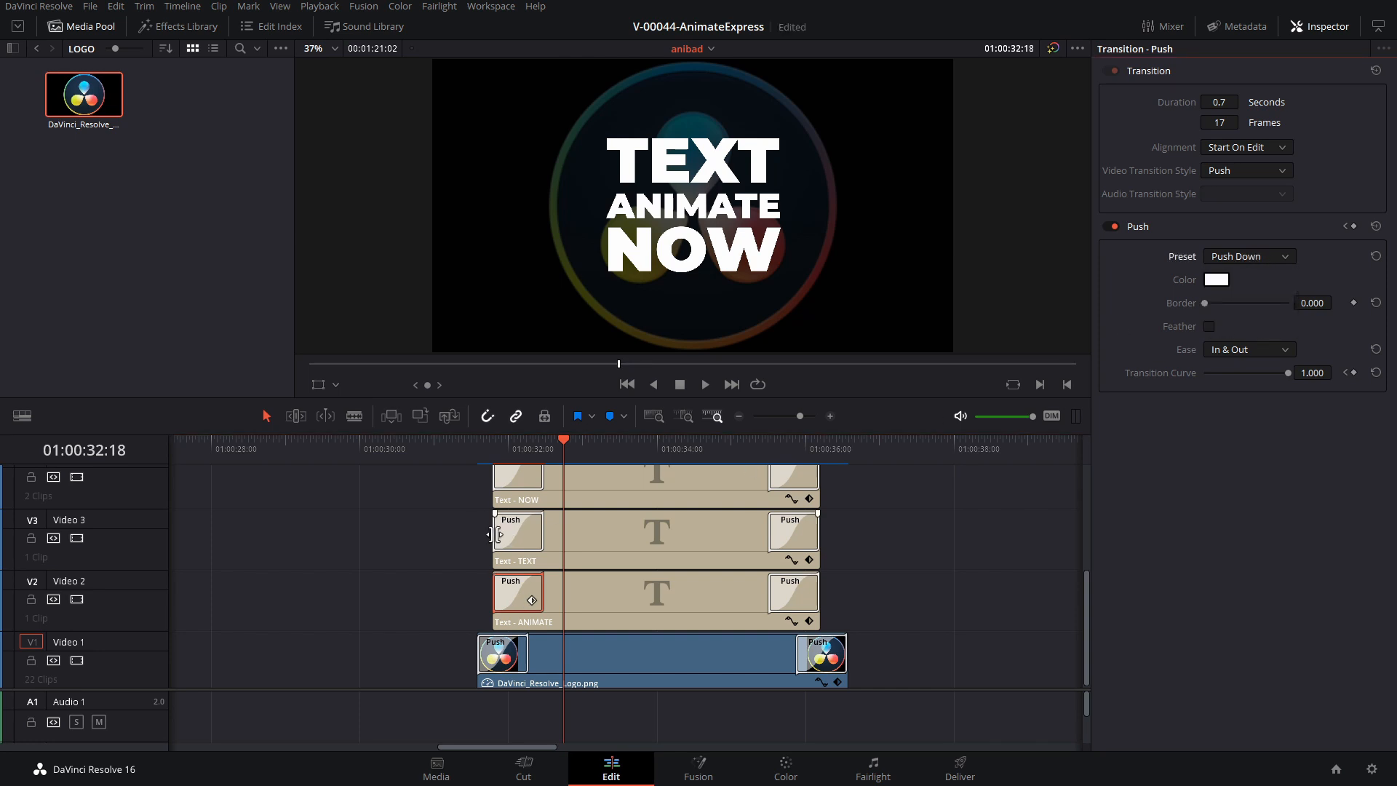
Trim both ends of the TEXT and NOW title clips inward so the titles enter and exit in a staggered order, NOW being shortest
left_click_drag(490, 534, 514, 534)
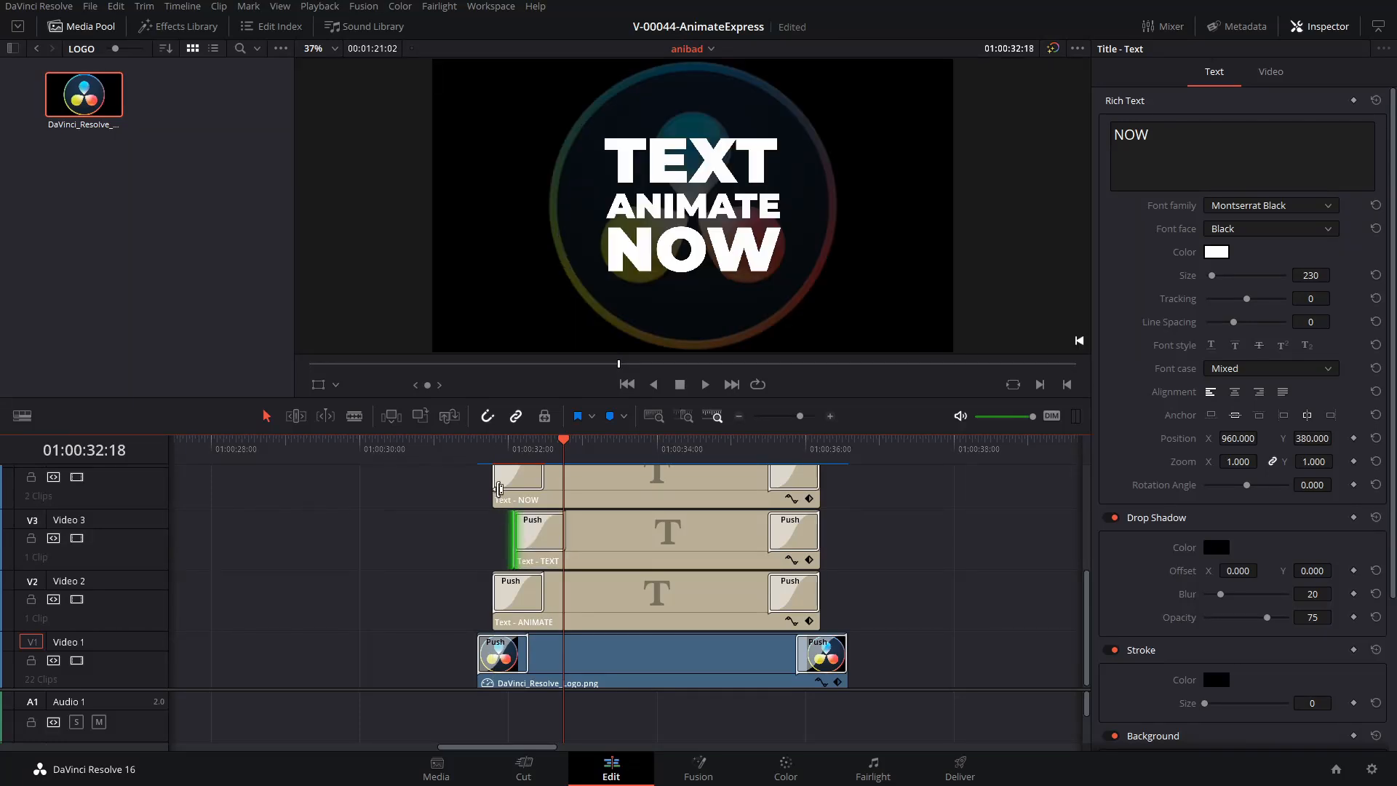
left_click_drag(499, 489, 539, 486)
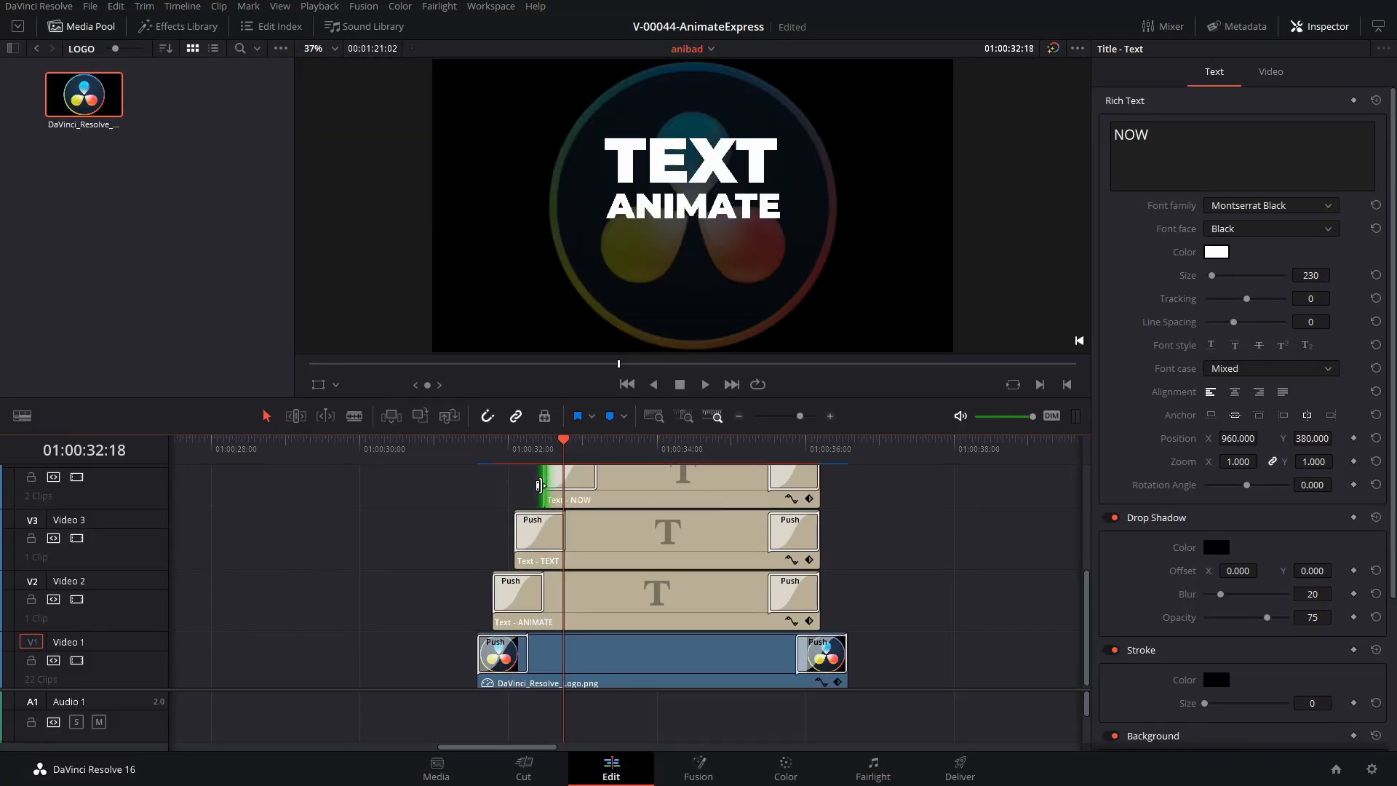
left_click_drag(817, 486, 798, 486)
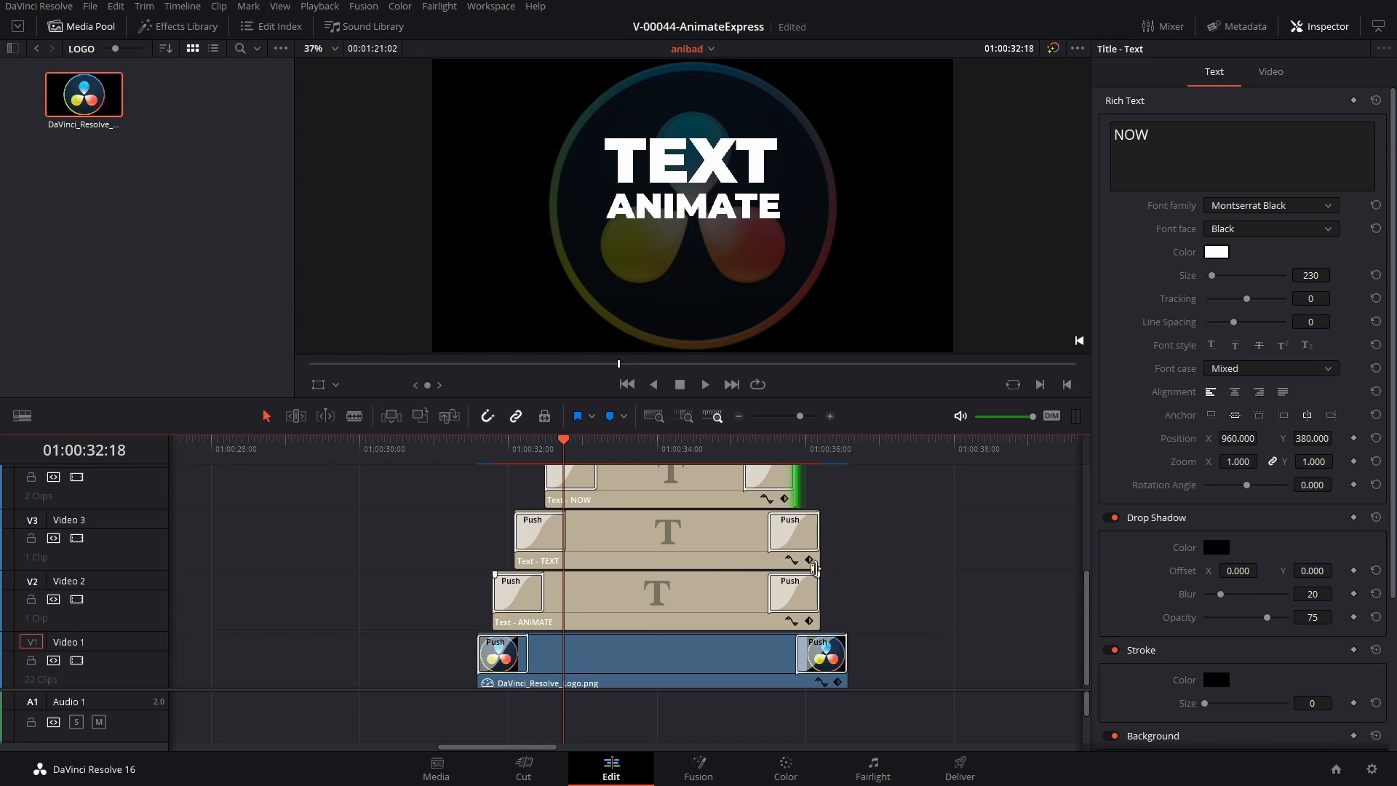
left_click_drag(815, 569, 797, 553)
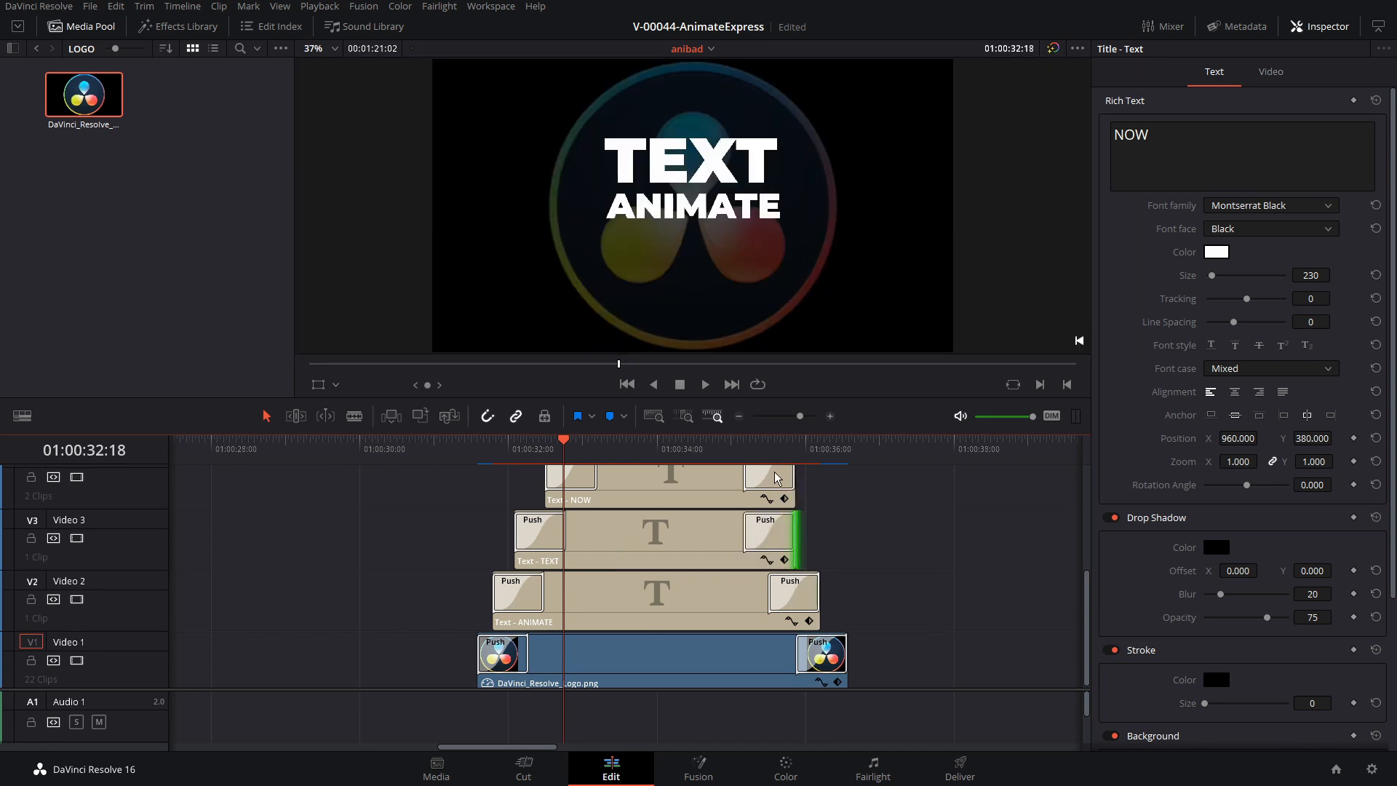
left_click_drag(793, 486, 758, 486)
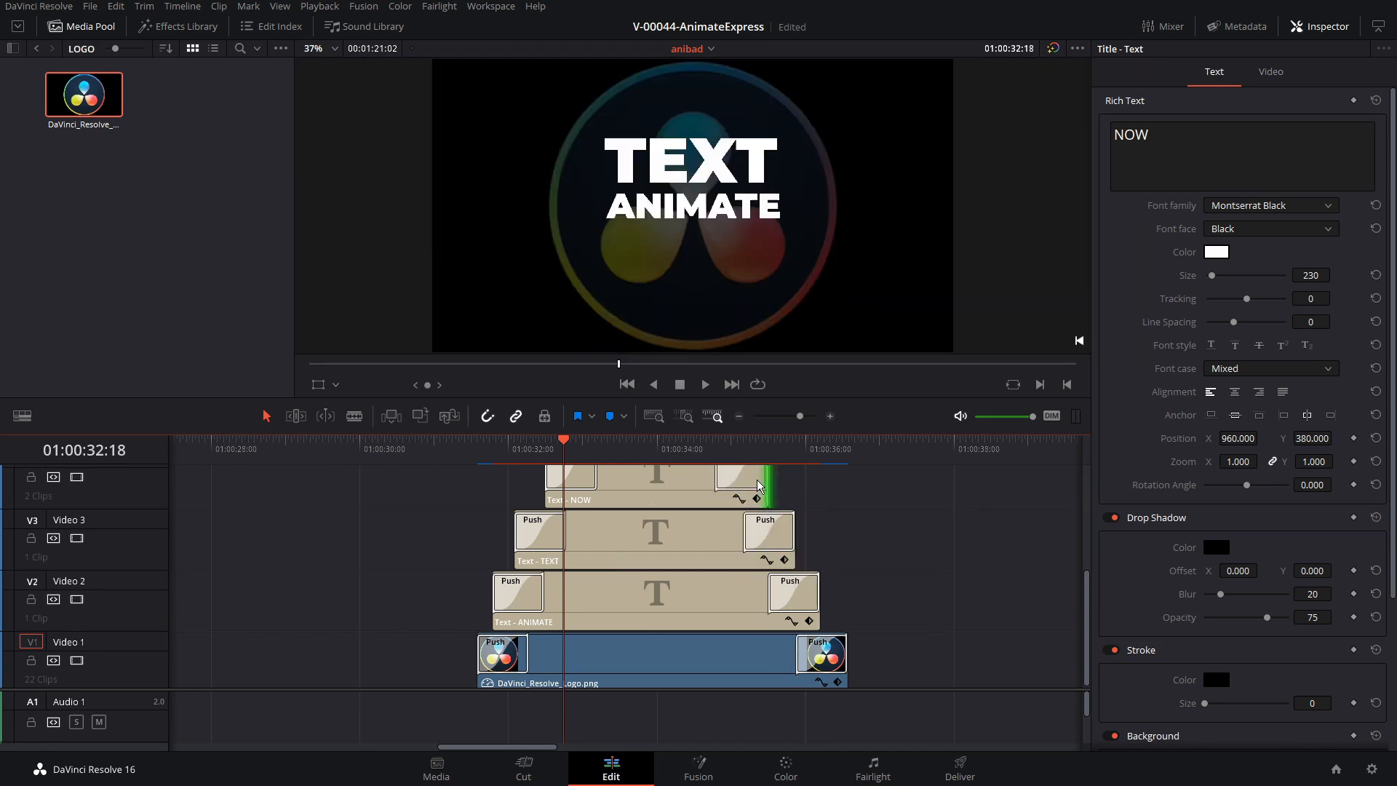
Play back the staggered title entrances from the start of the logo clip
left_click(481, 444)
key("space")
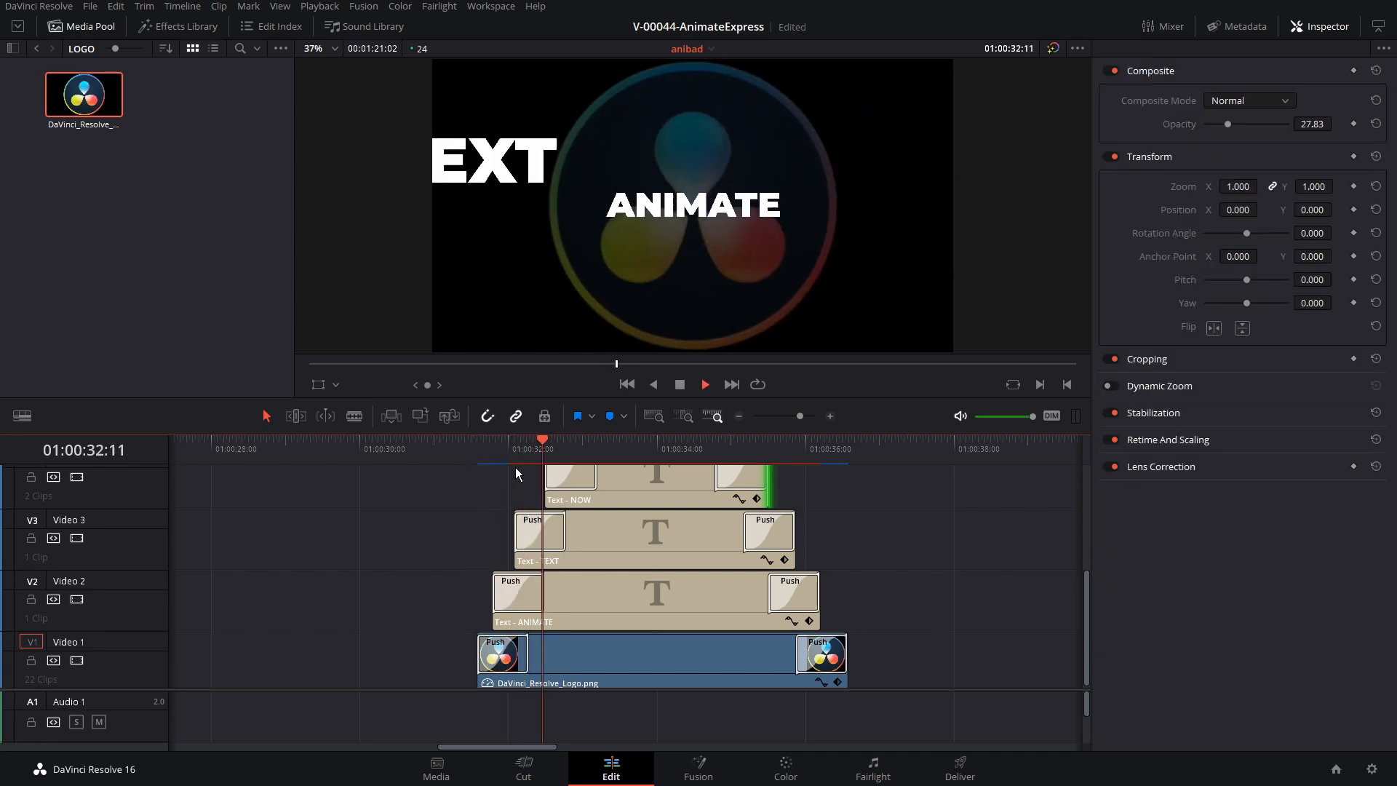
left_click(492, 447)
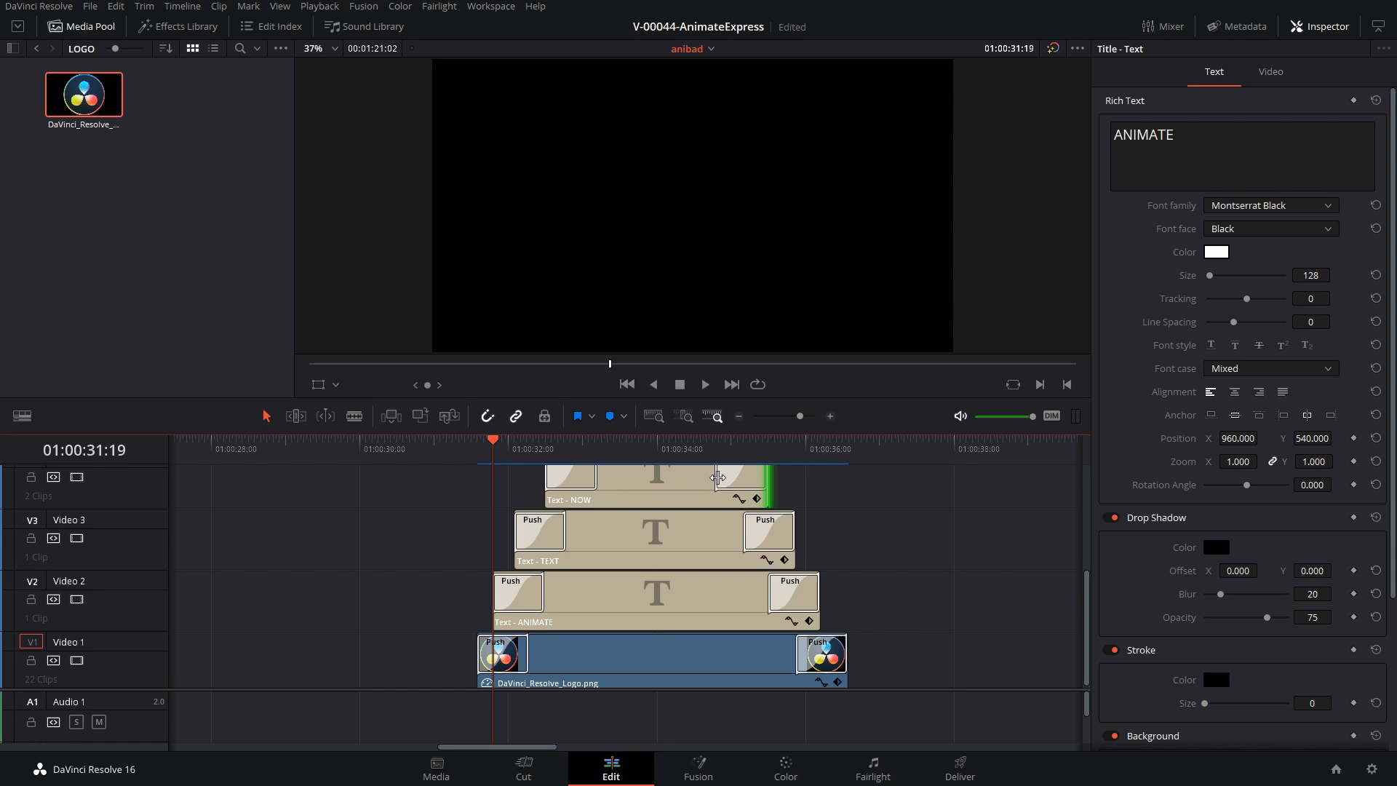
Shorten NOW's closing Push to 14 frames and its opening Push to 12, set TEXT's opening Push to 12 frames, and play the result
left_click_drag(717, 477, 727, 478)
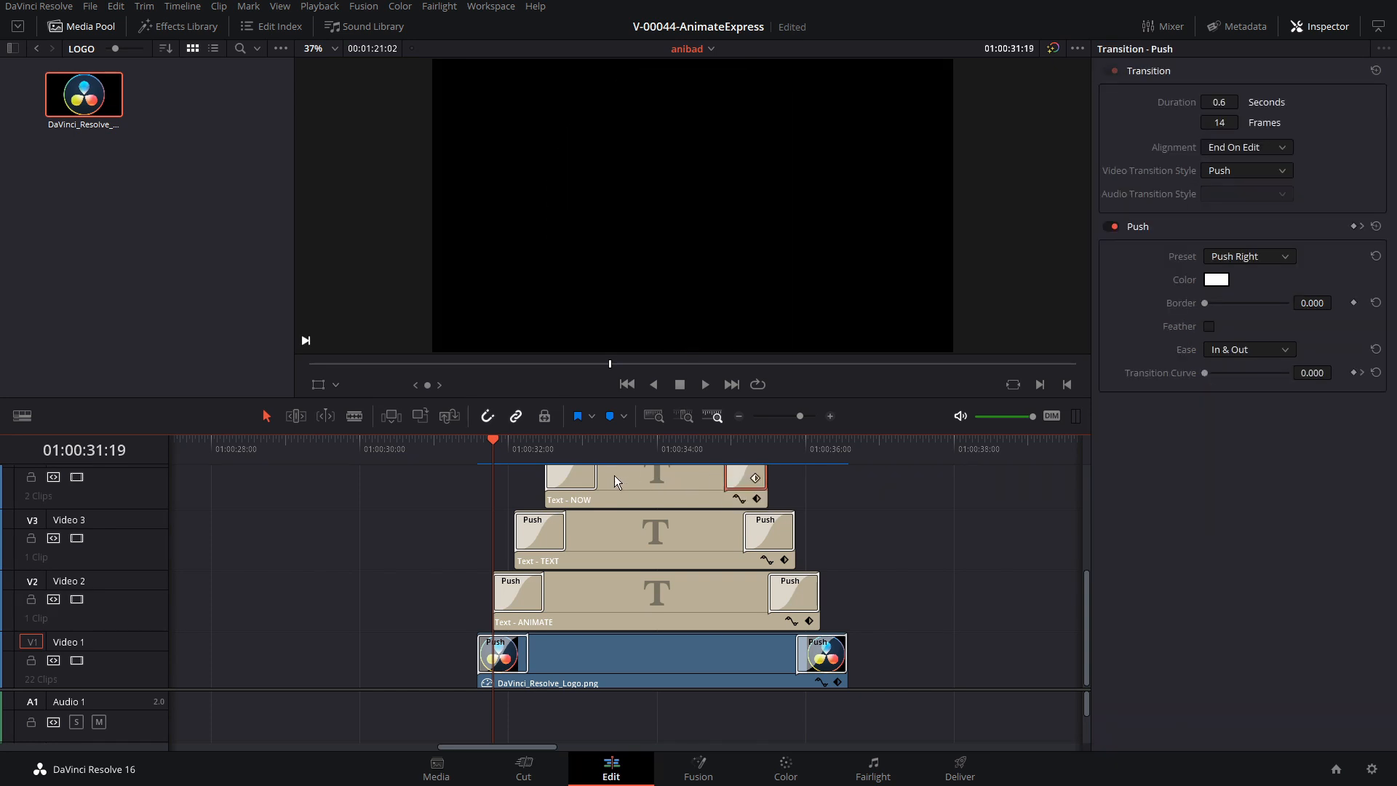
left_click_drag(588, 477, 581, 476)
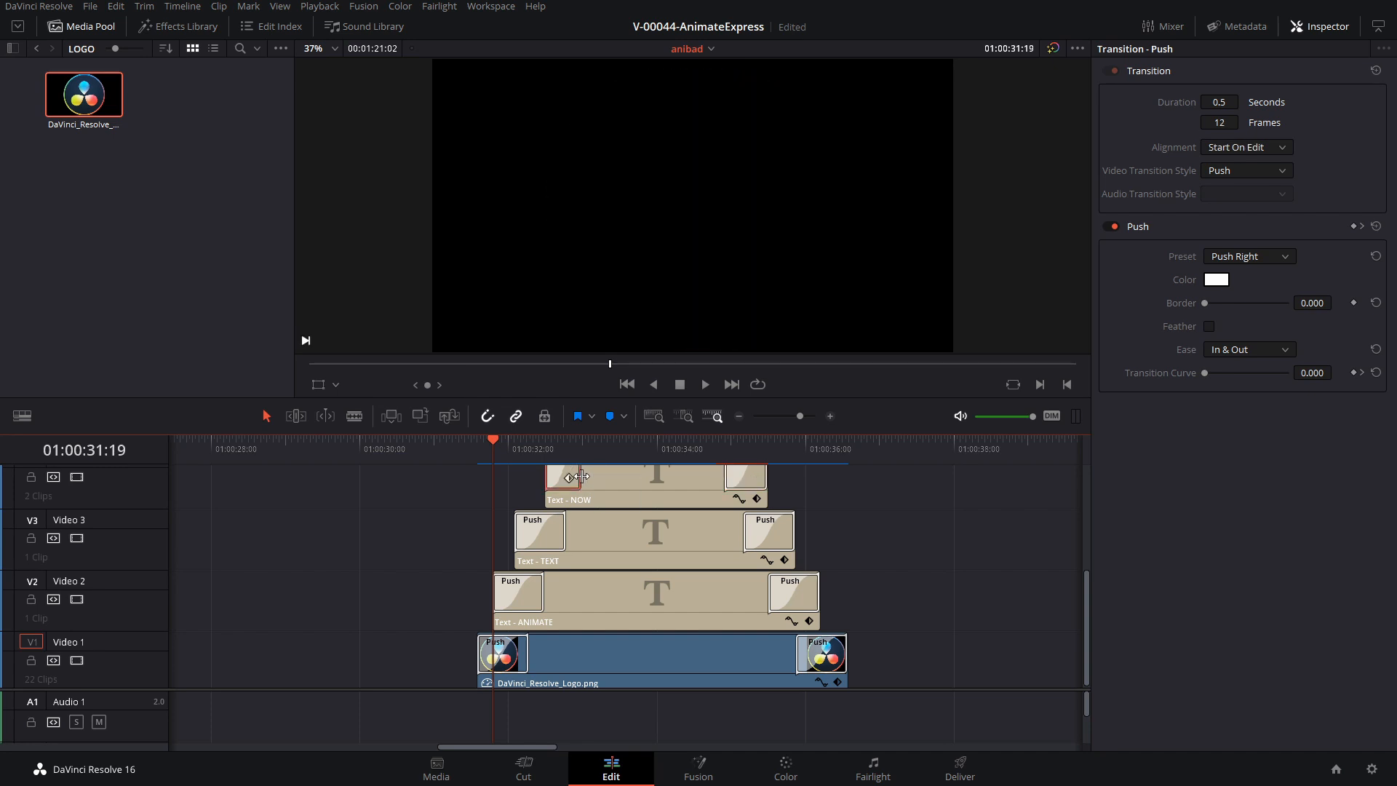
left_click(548, 536)
left_click(1221, 122)
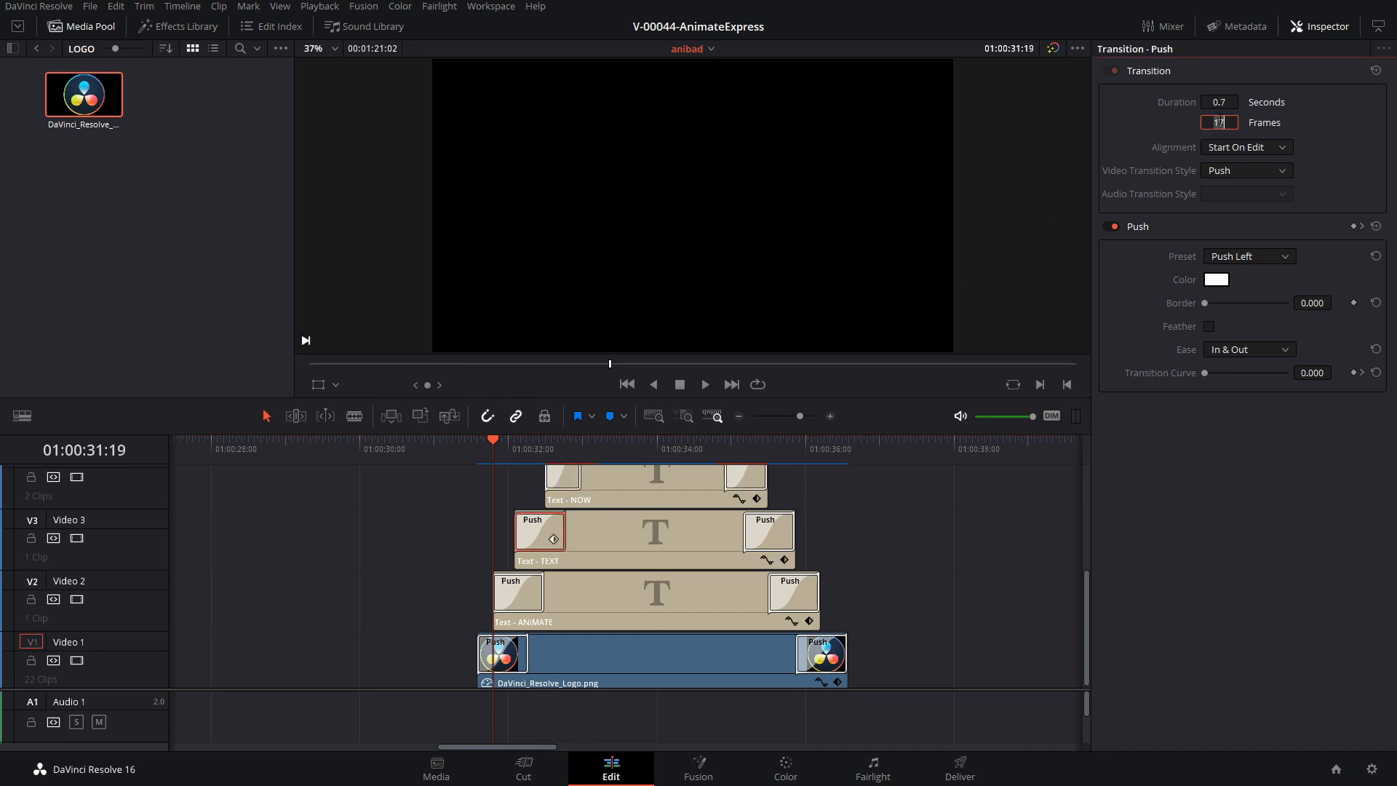
type("12")
key("Return")
left_click(485, 444)
key("space")
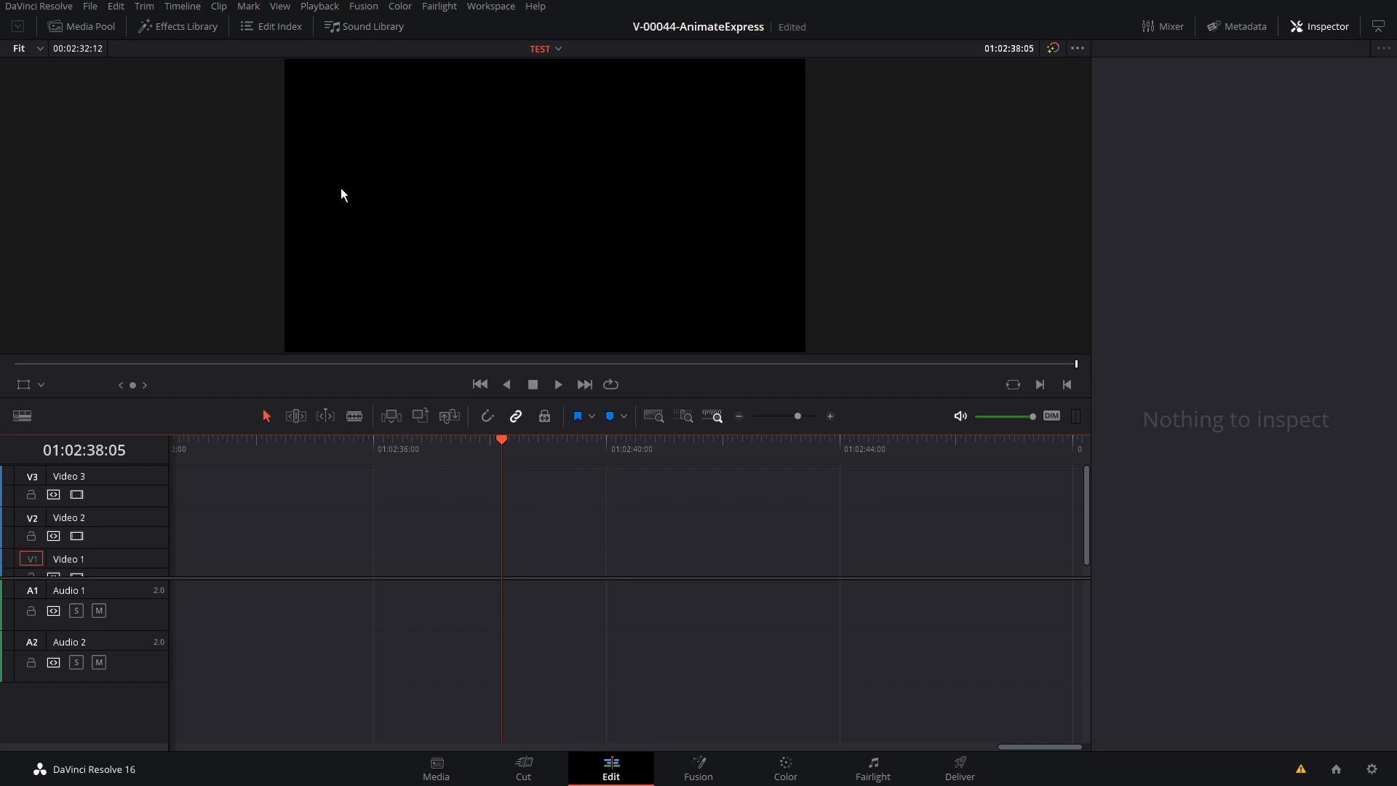
Add a Text title clip to Video 1 of the TEST timeline, just after the playhead
left_click(186, 28)
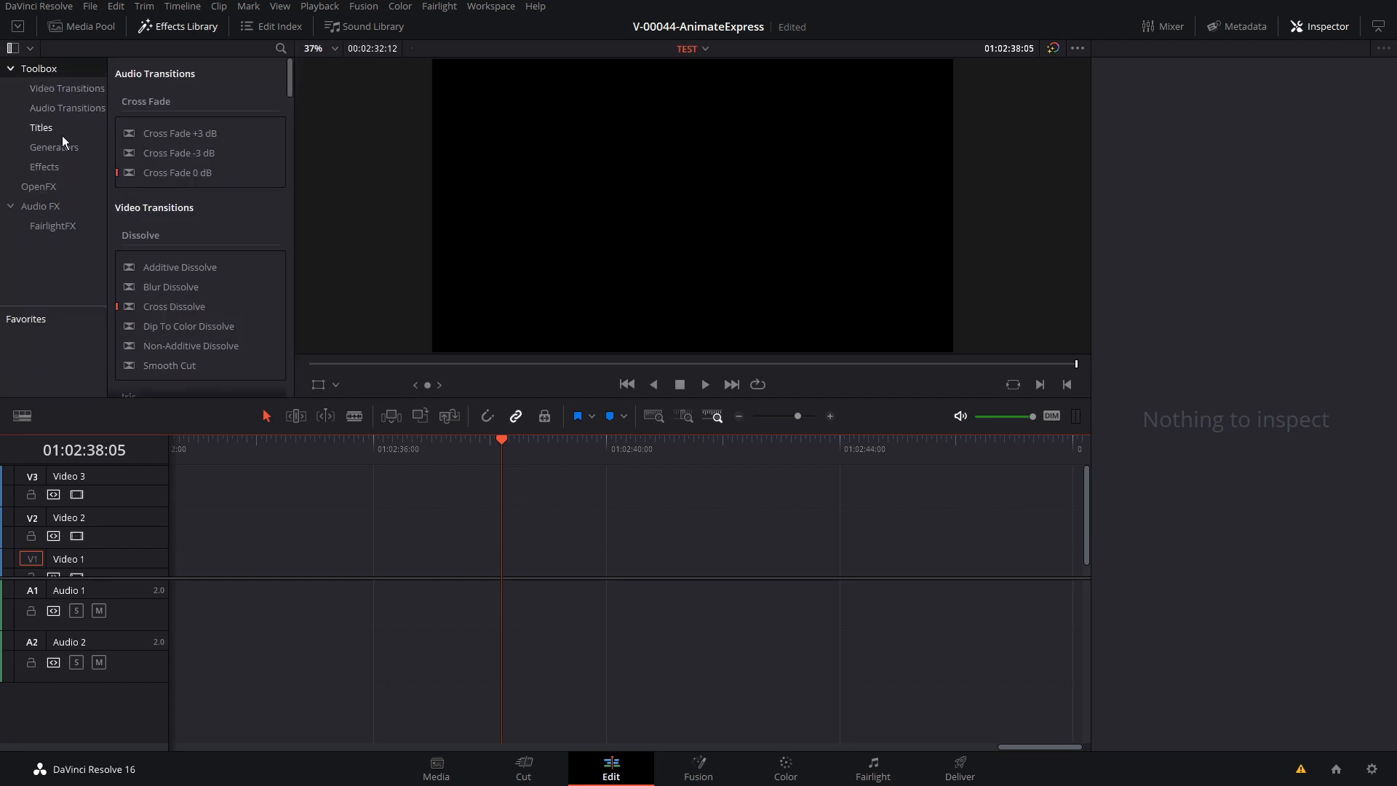
left_click(41, 128)
left_click_drag(156, 185, 584, 556)
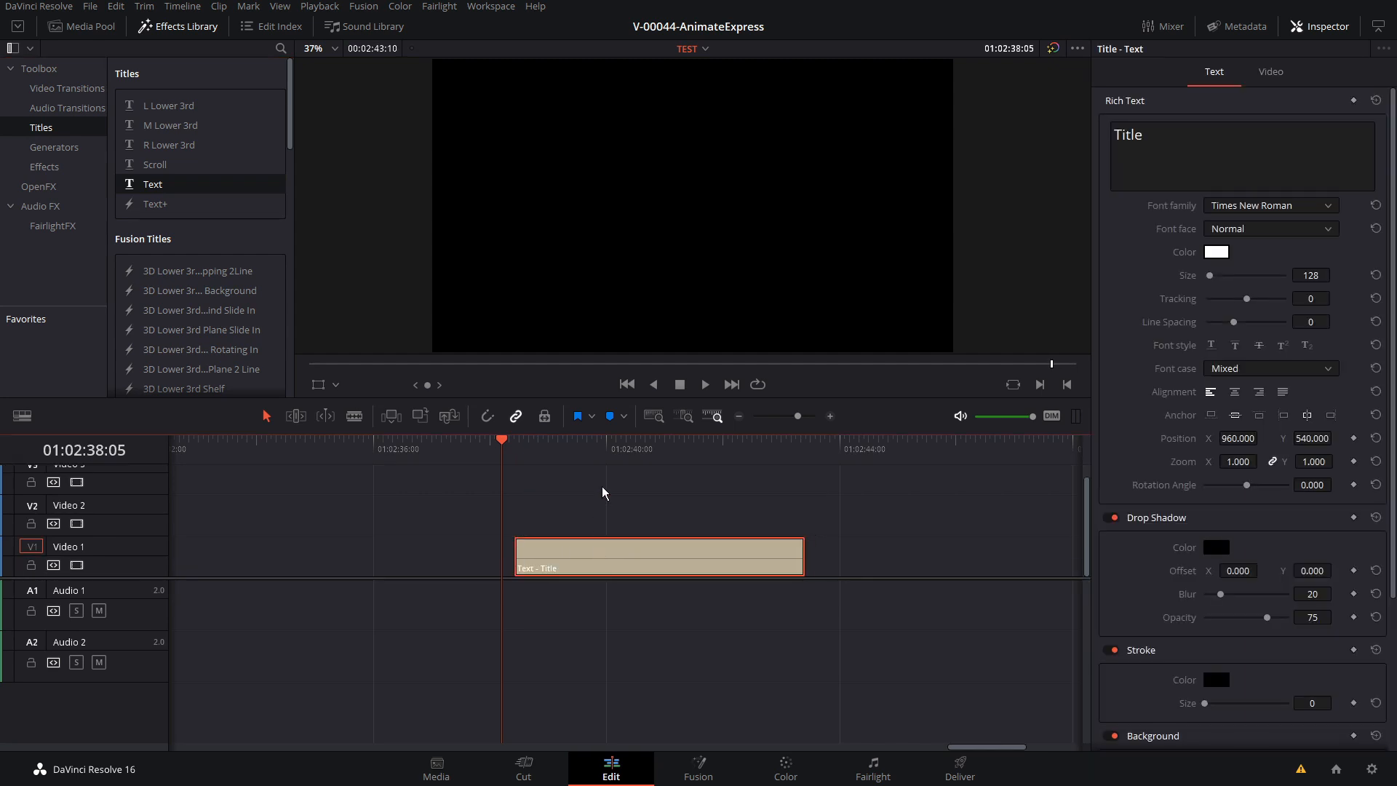
Change the title's text to ANIMATE in Montserrat ExtraBold and view it in the middle of the clip
left_click(1153, 138)
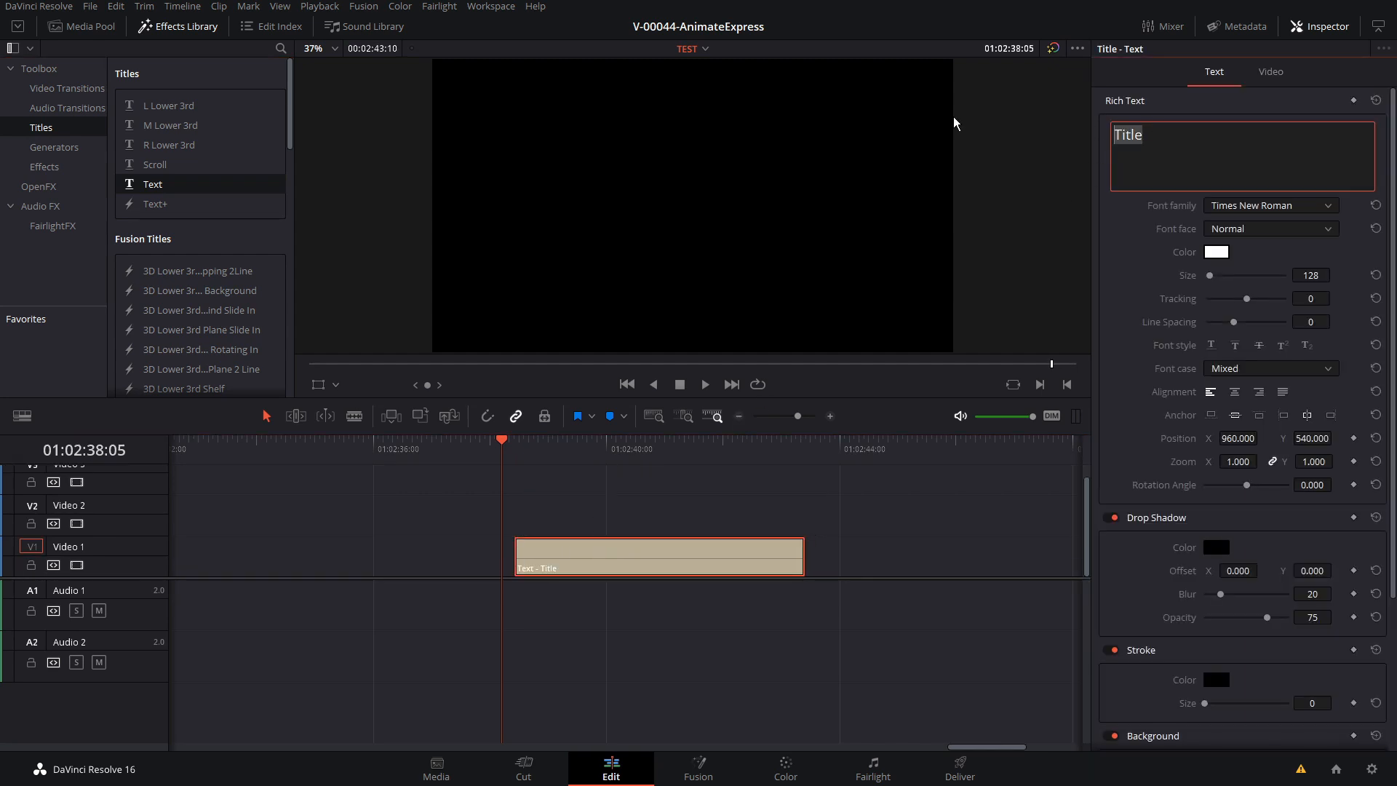
type("ANIMATE")
left_click(1251, 211)
scroll(1266, 371, "up", 10)
left_click(1269, 307)
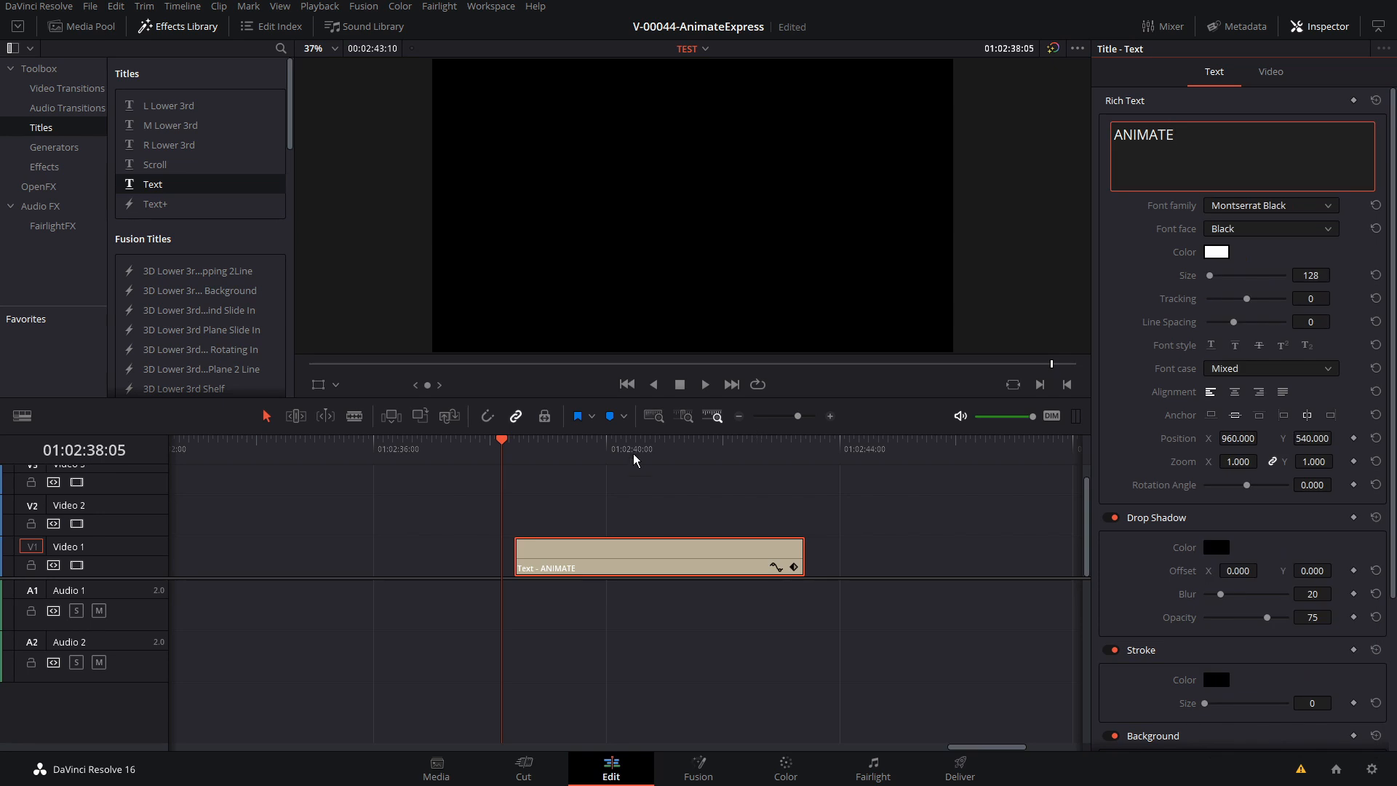
left_click(631, 453)
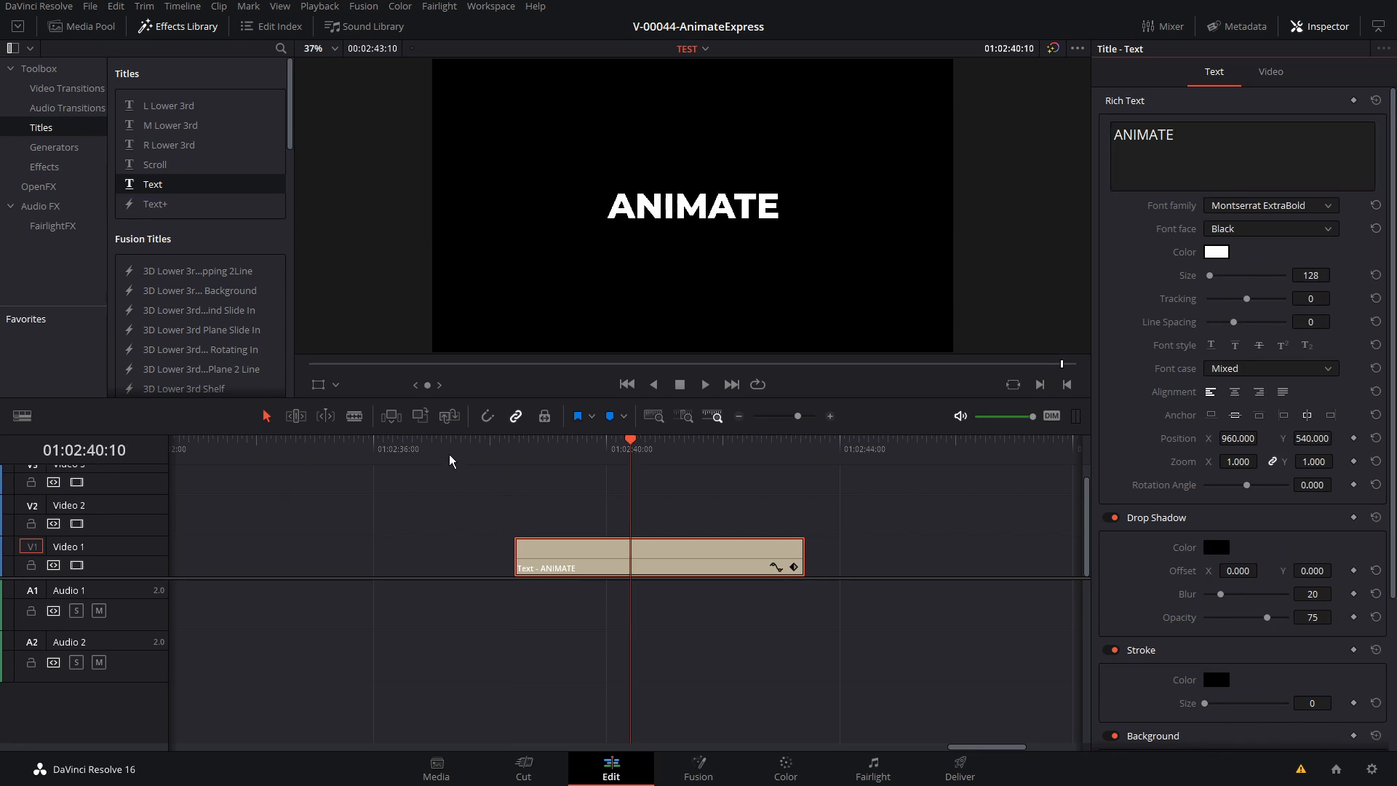
Apply the AnimateExpress Fusion transition to the start of the ANIMATE title clip
left_click(195, 27)
left_click(146, 26)
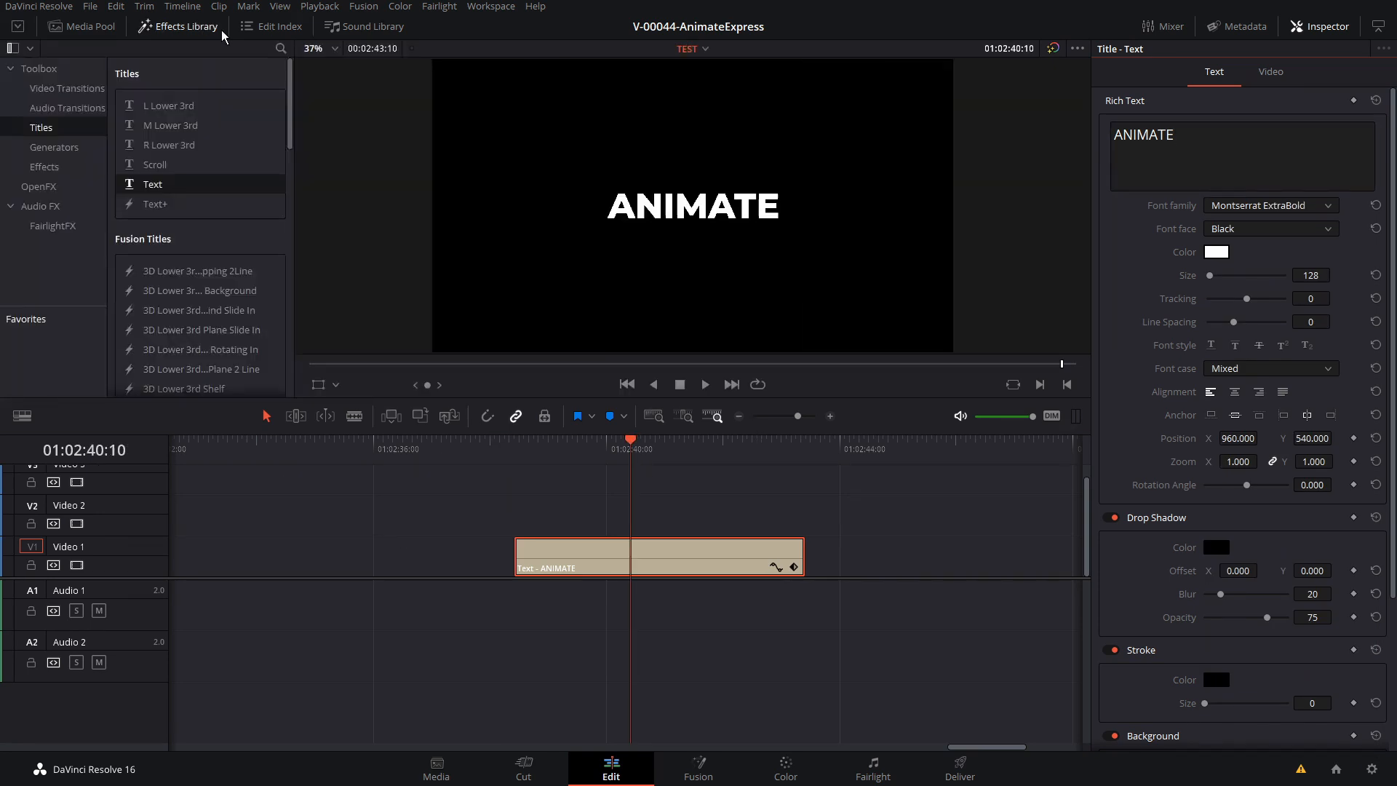
left_click(63, 90)
left_click_drag(285, 80, 287, 310)
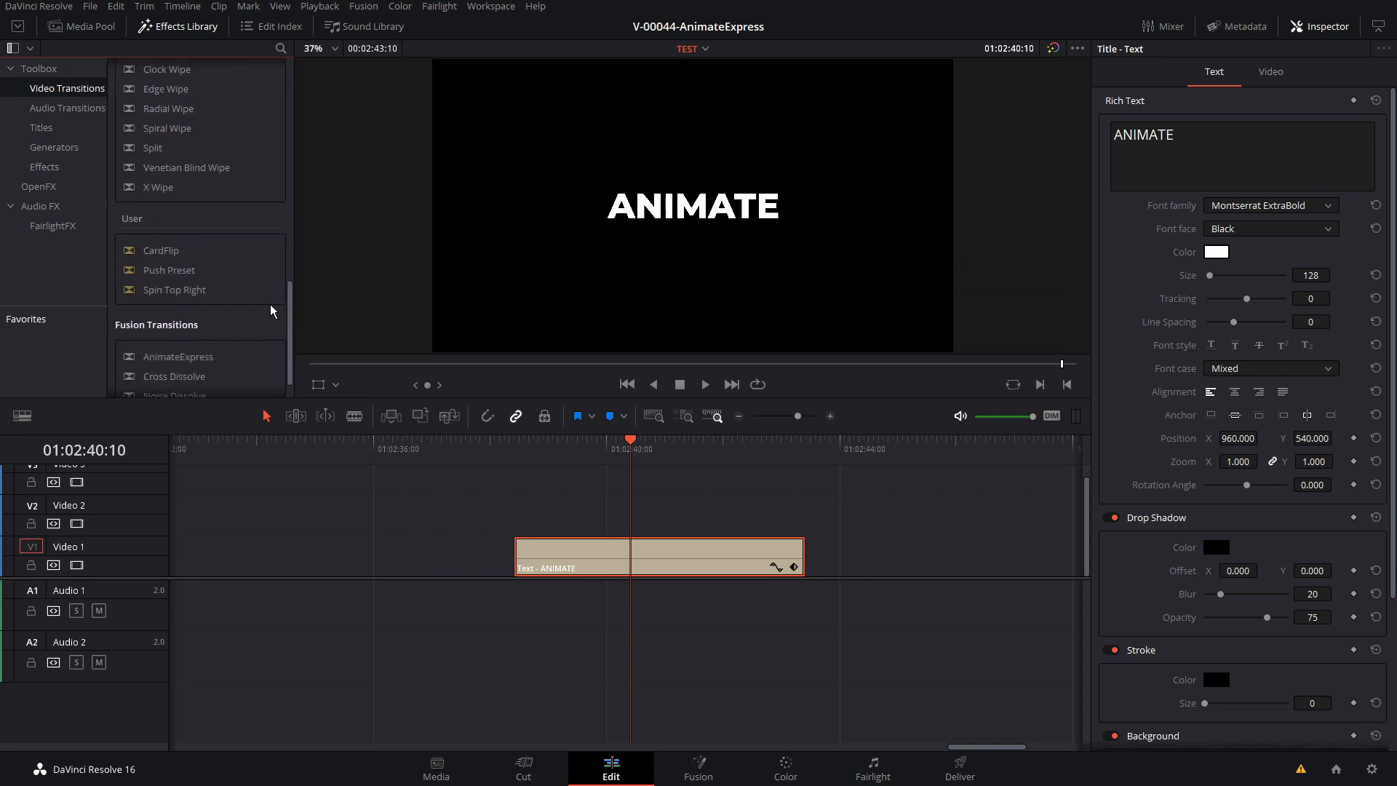
scroll(289, 315, "down", 1)
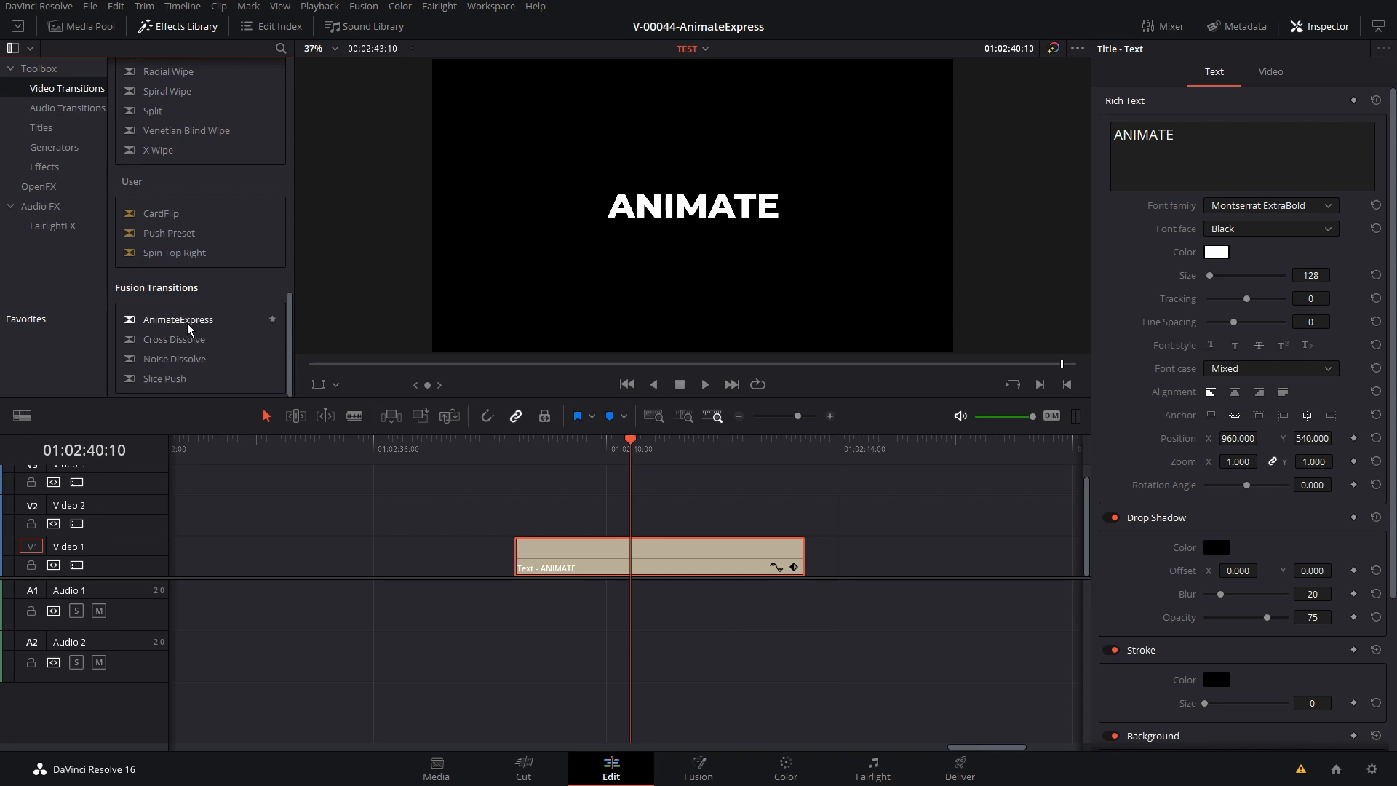
left_click_drag(187, 327, 542, 561)
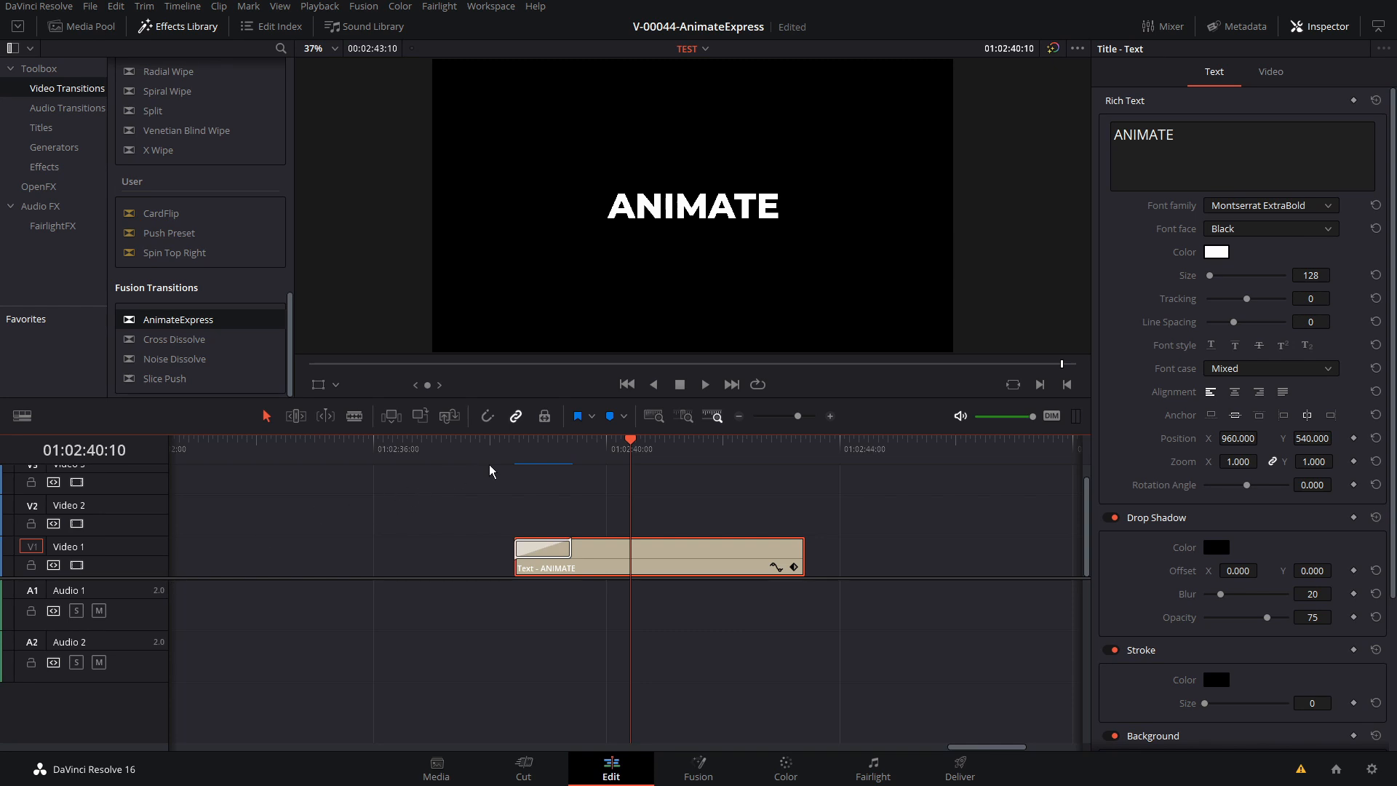
Preview the AnimateExpress entrance of the ANIMATE title by playing it and stepping through its first frames
left_click(516, 460)
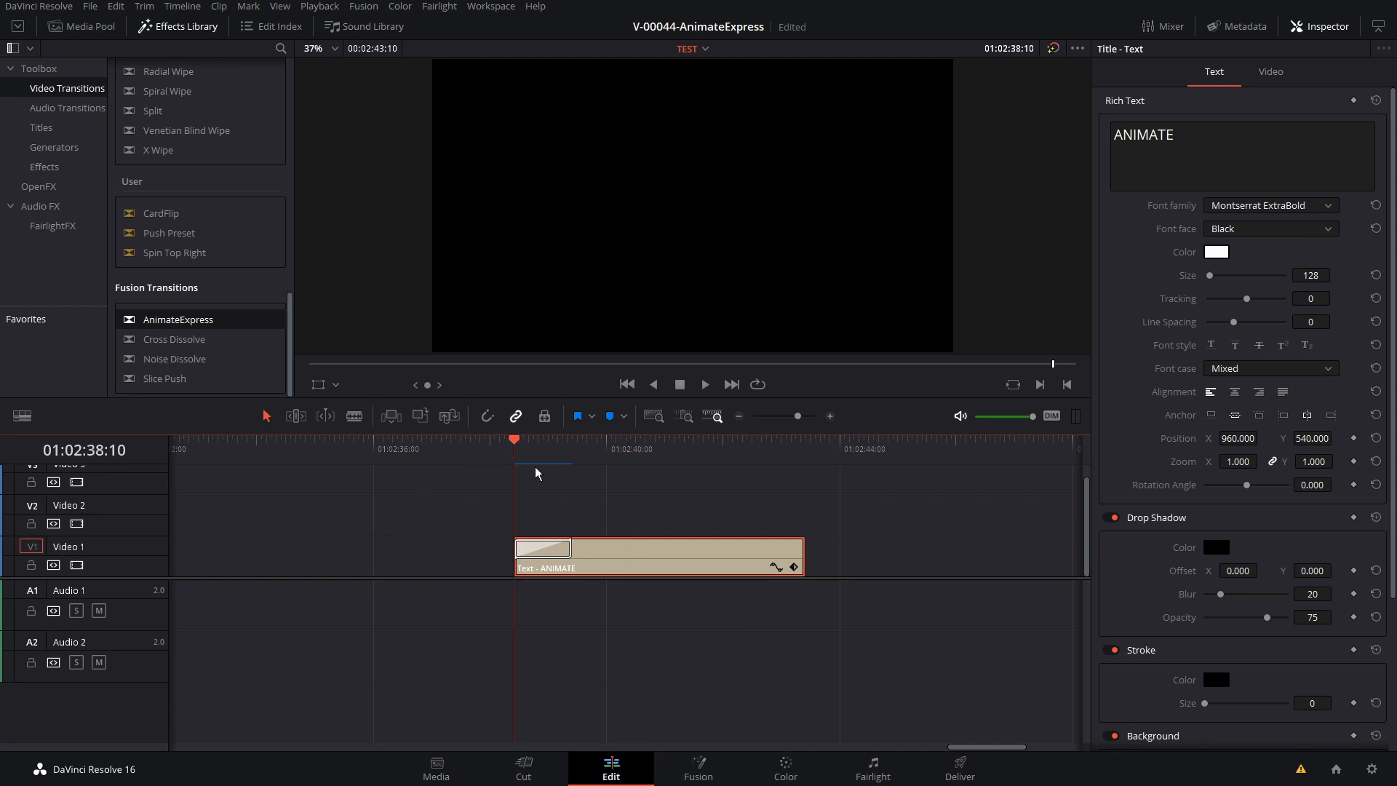
key("space")
key("space")
left_click(517, 453)
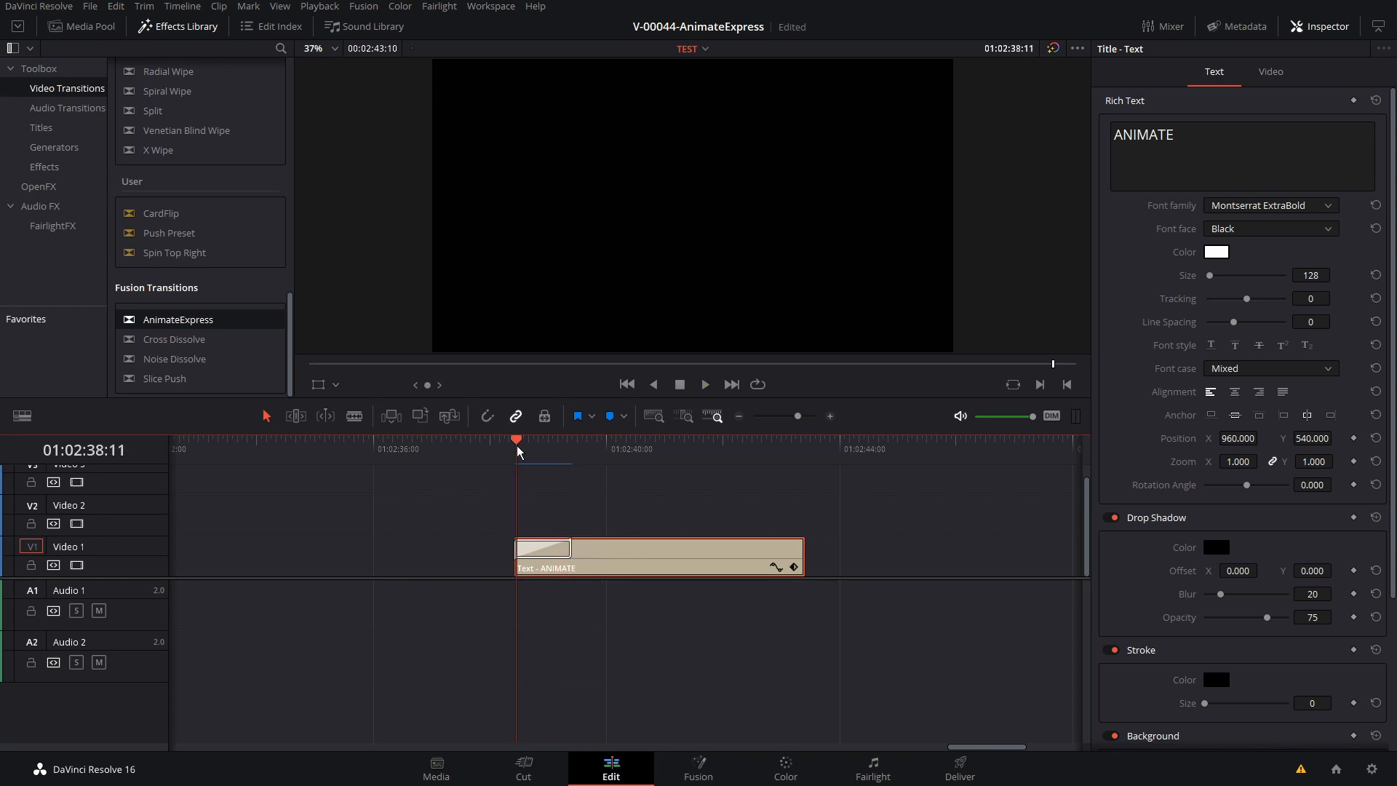
key("Right")
key("Right")
key("Right")
key("Right")
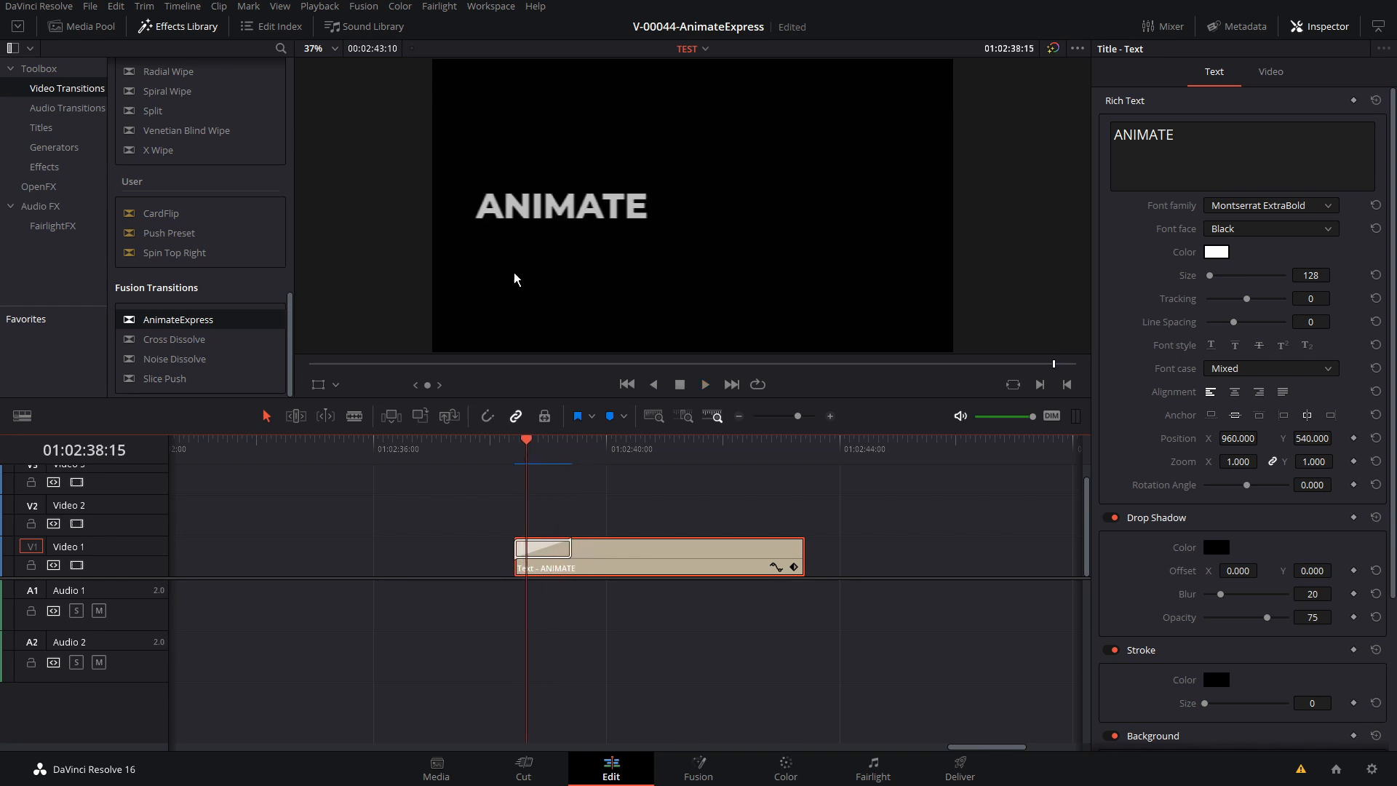
key("Left")
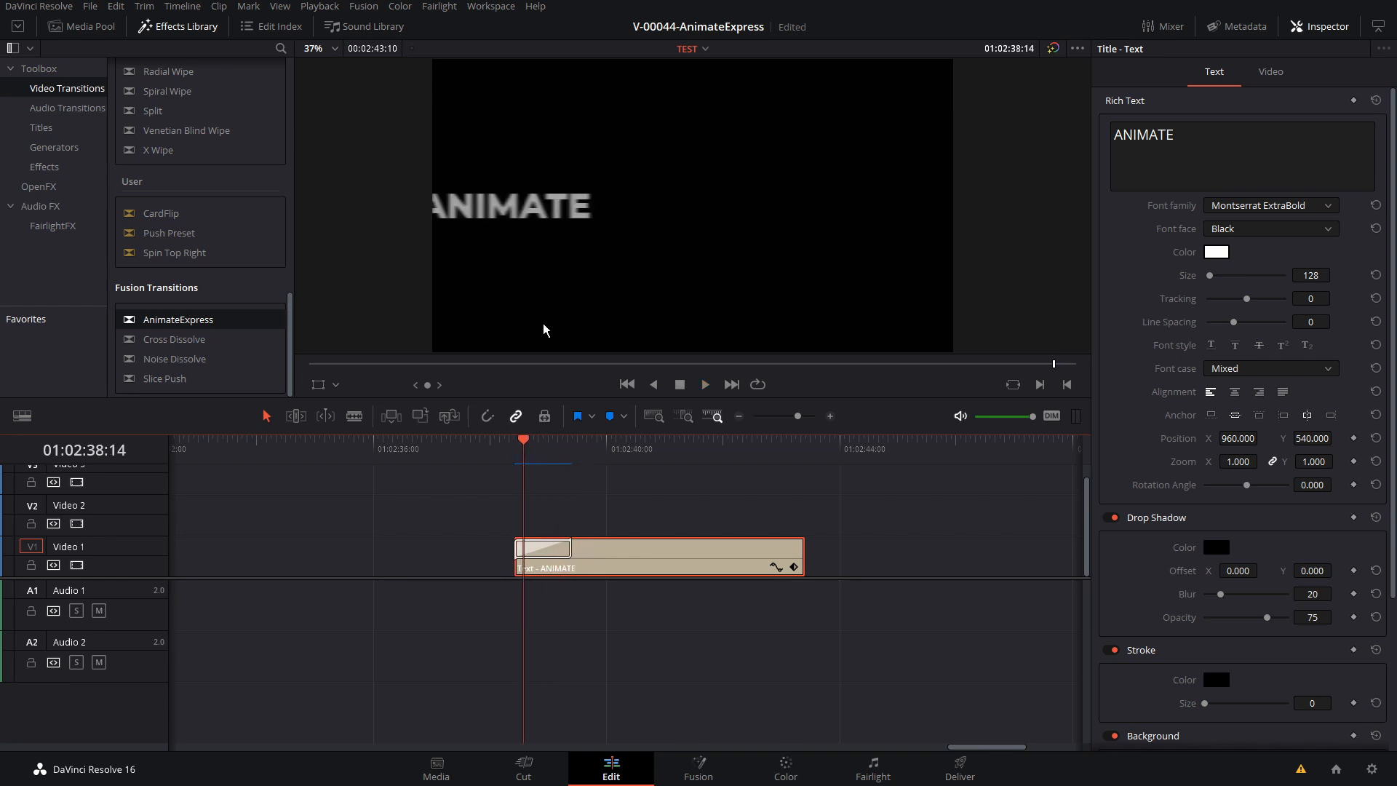
left_click(518, 451)
key("space")
key("space")
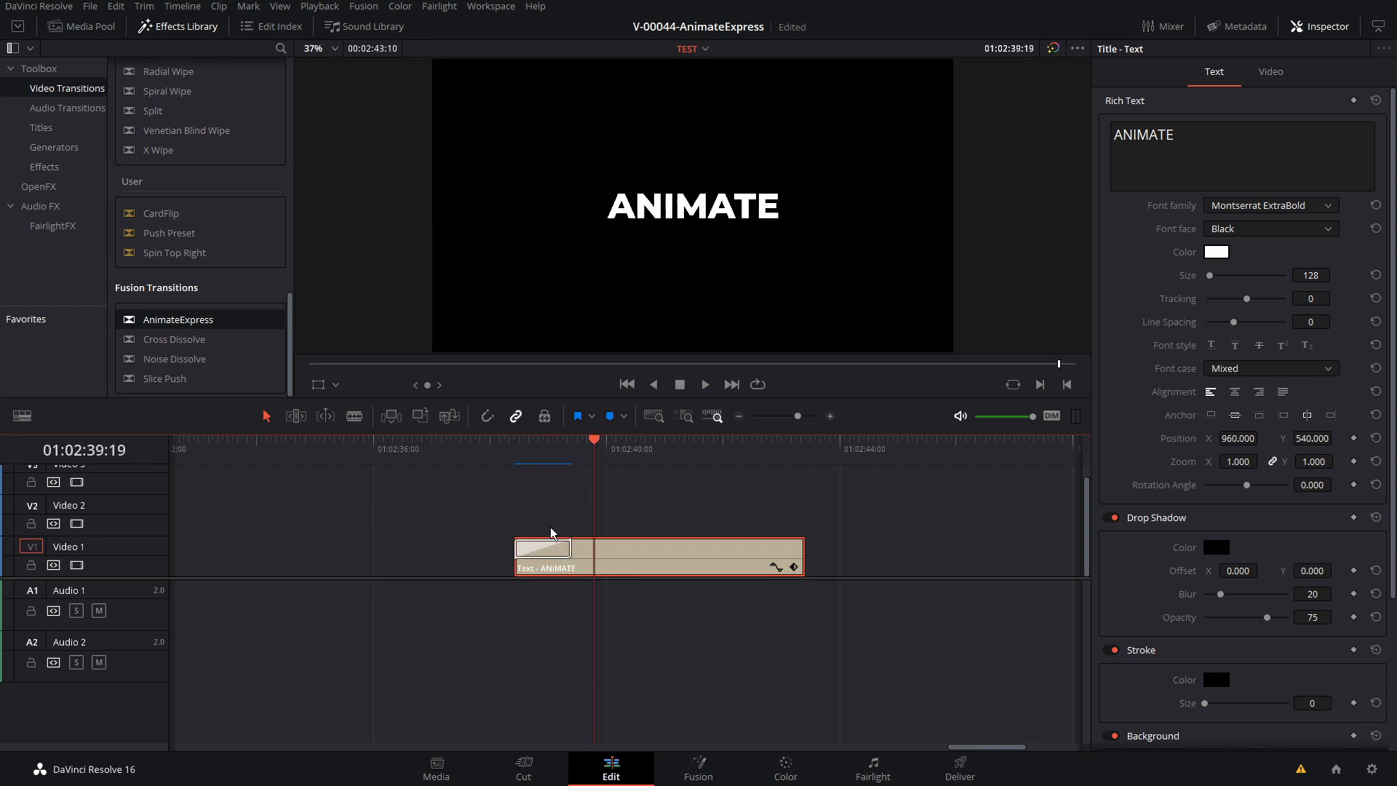
Switch the AnimateExpress transition to version 2 and play back the title's entrance
left_click(546, 555)
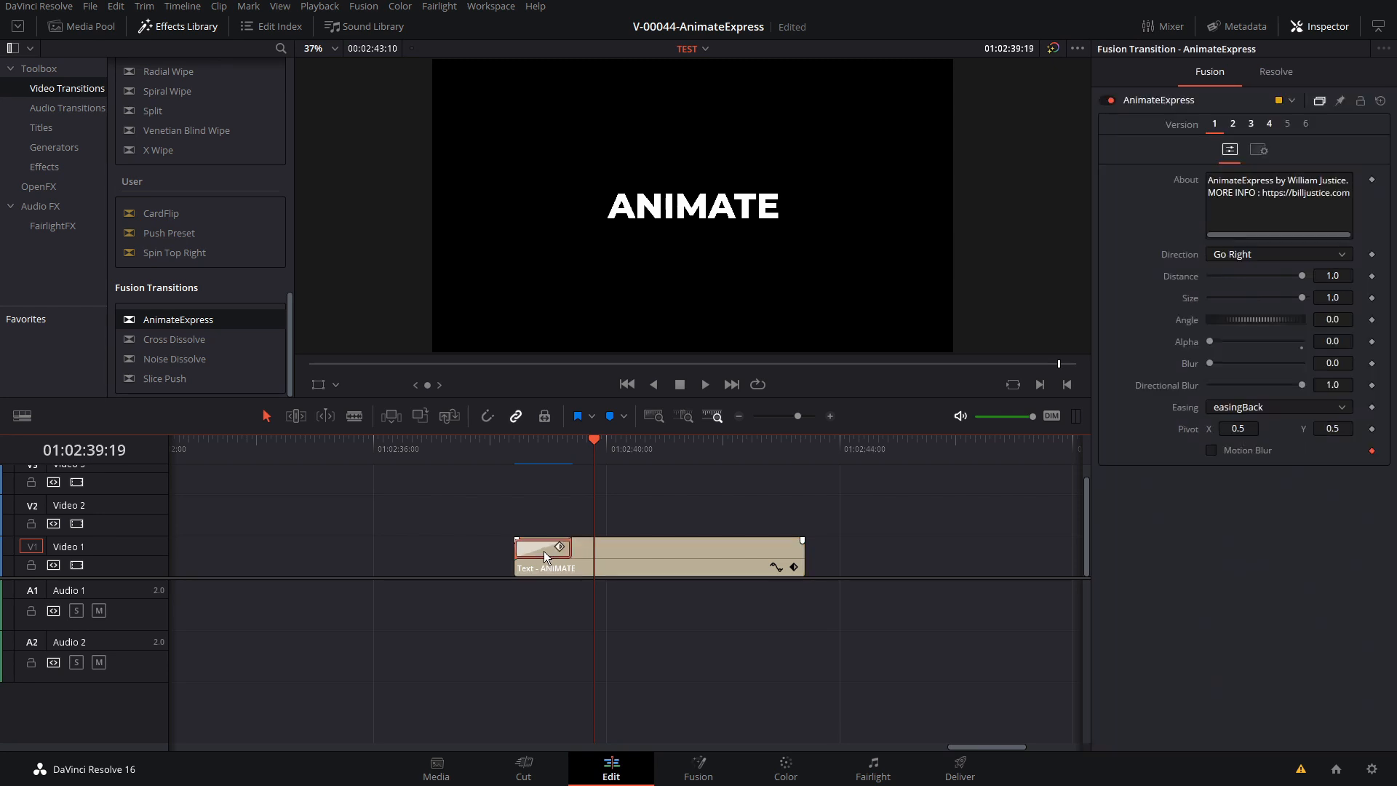
left_click(1233, 125)
left_click(510, 445)
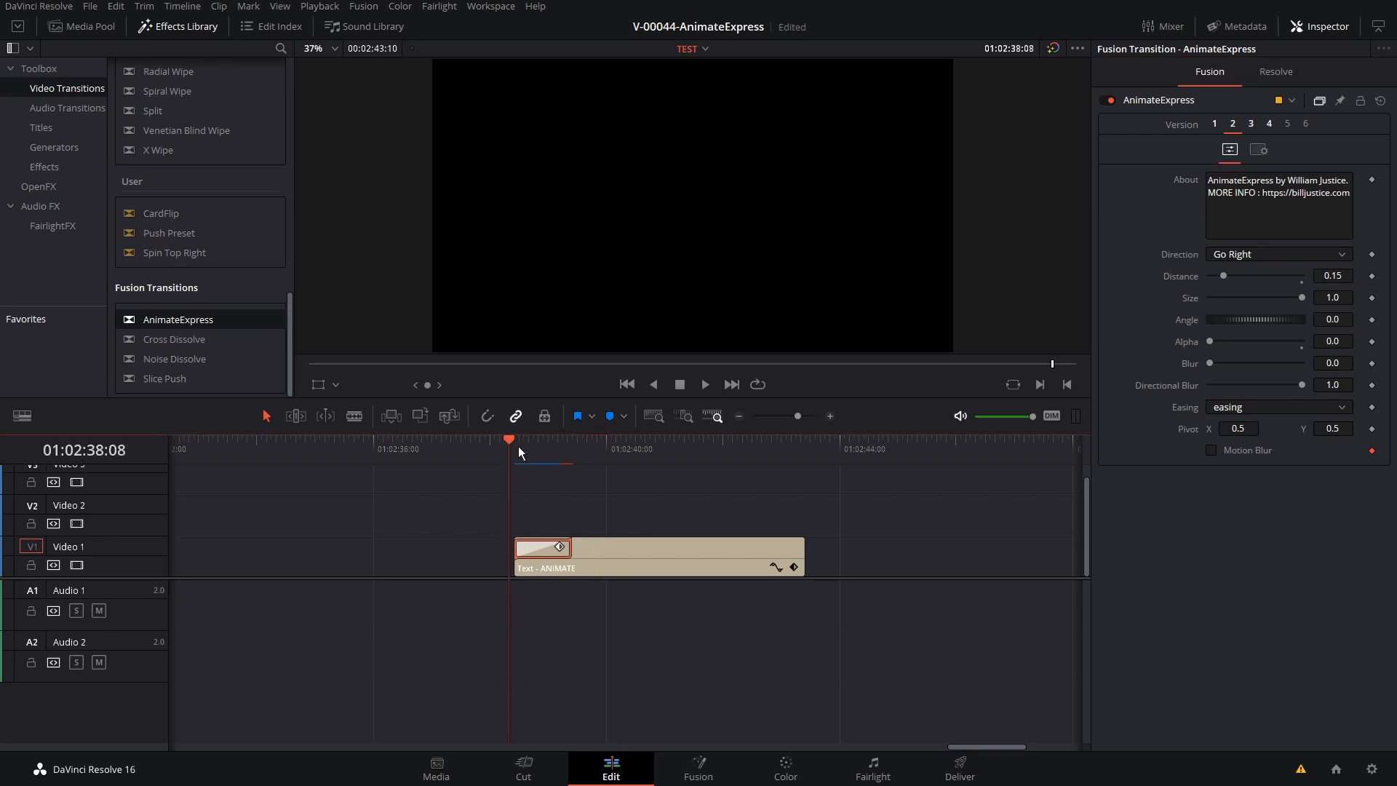
key("space")
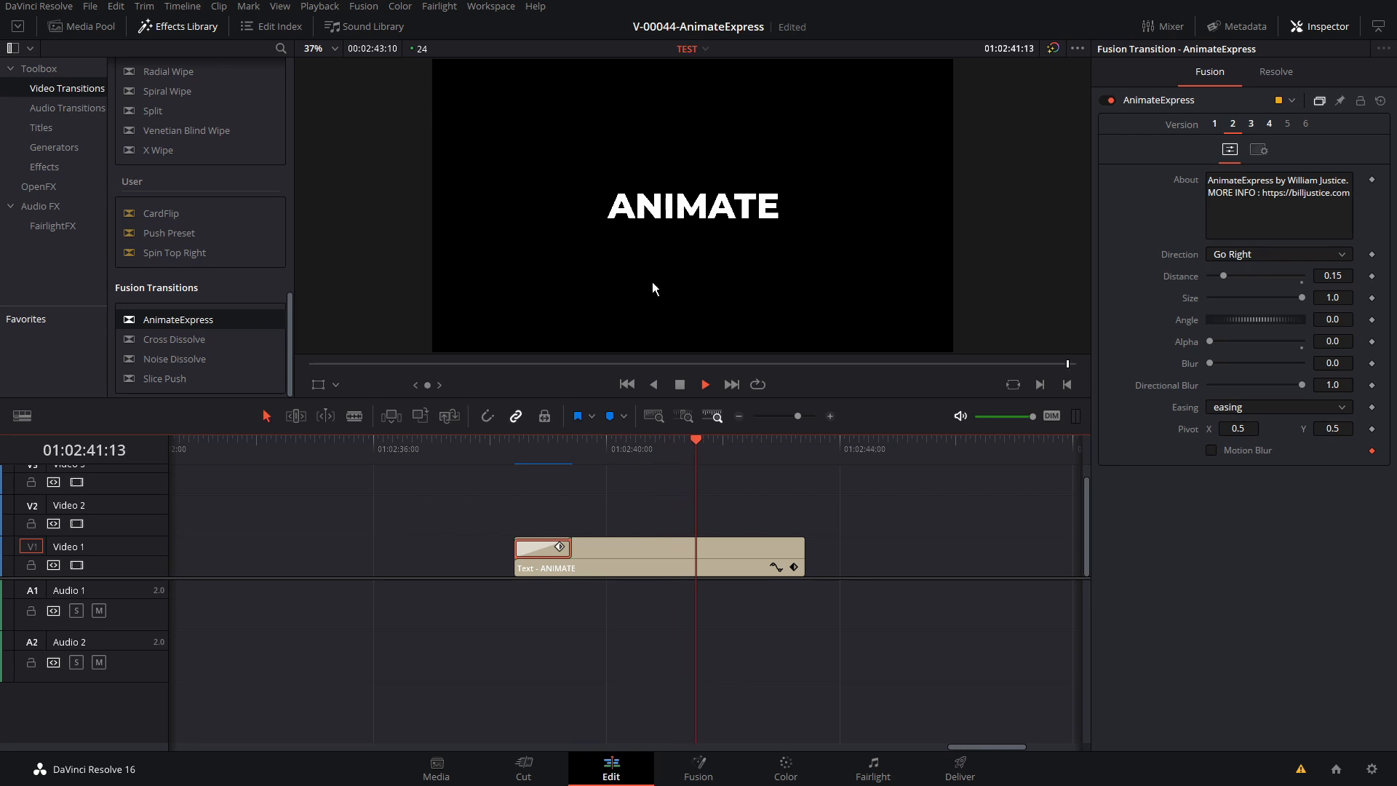
left_click(551, 445)
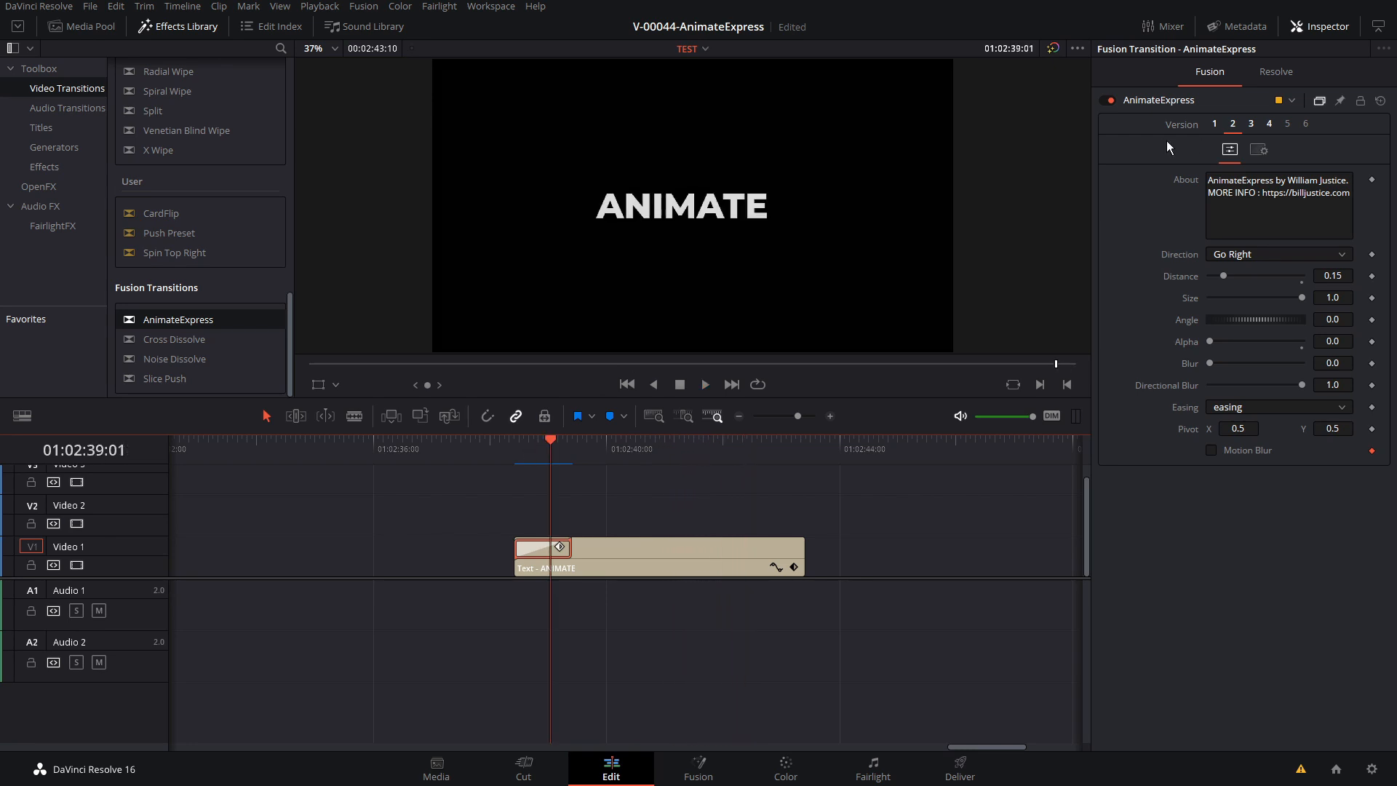
Try version 3 of the AnimateExpress transition, then switch it to version 4
left_click(1251, 125)
left_click(611, 441)
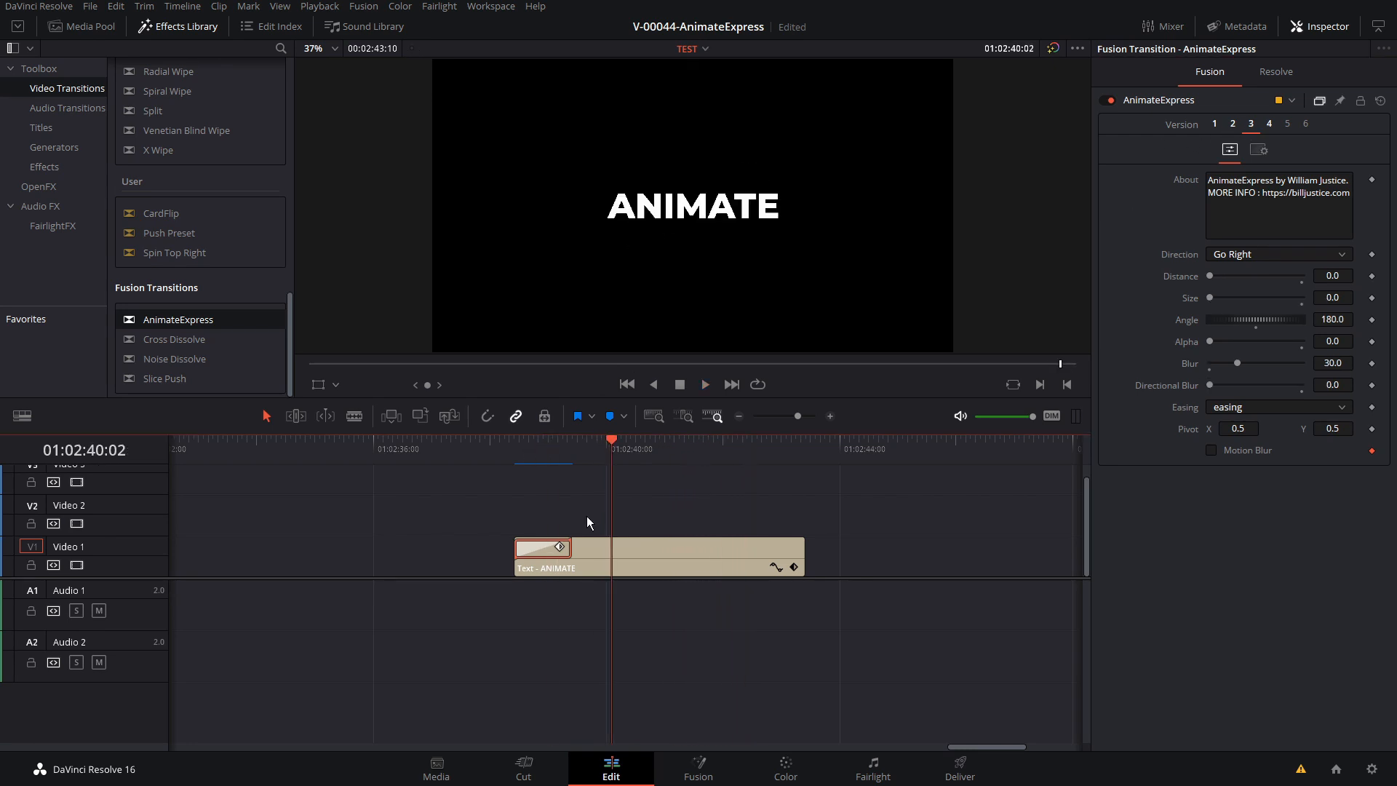
left_click(1269, 124)
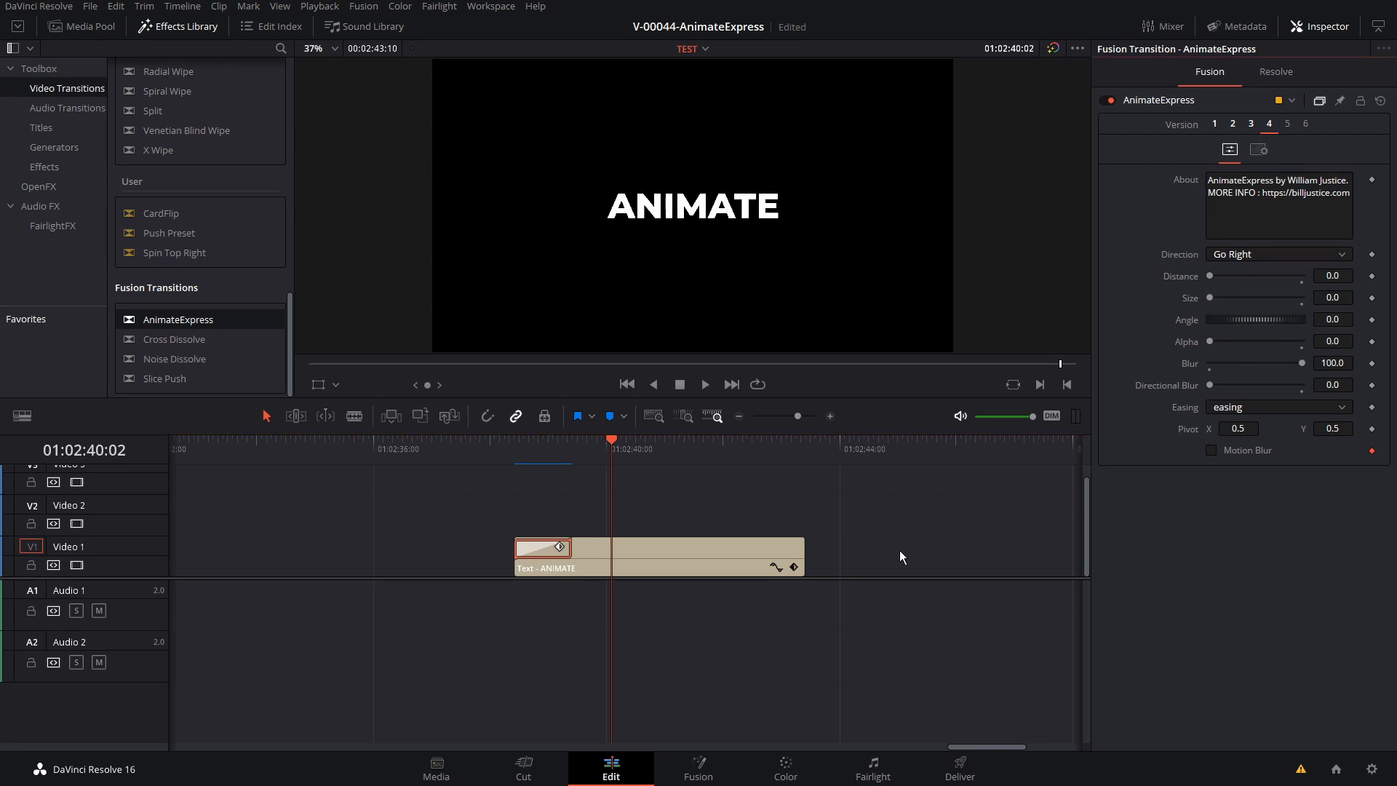
Play back the ANIMATE title's entrance with version 4 of the AnimateExpress transition
left_click(530, 443)
key("space")
left_click(519, 448)
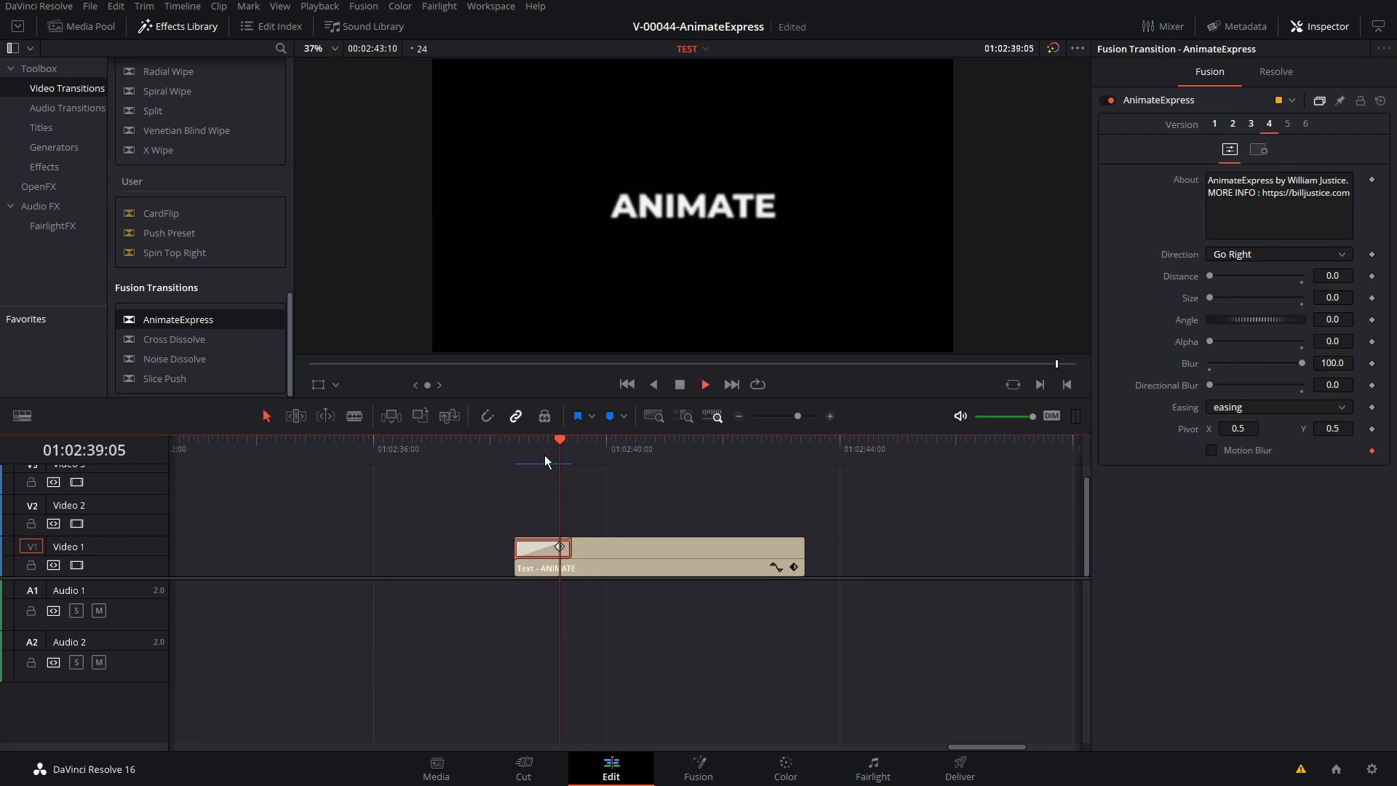
key("space")
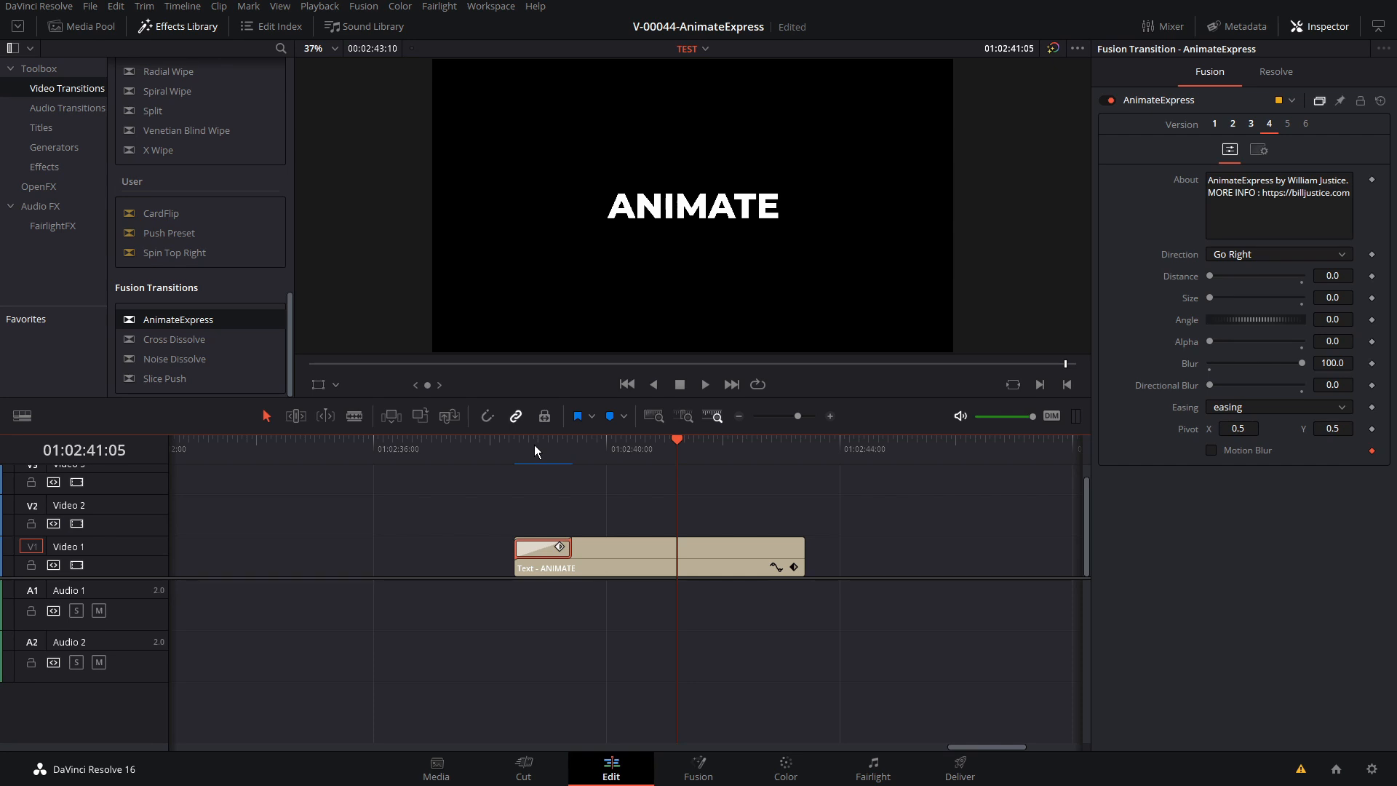
Copy the AnimateExpress transition from the start of the ANIMATE clip to its end
left_click(548, 551)
left_click(550, 551)
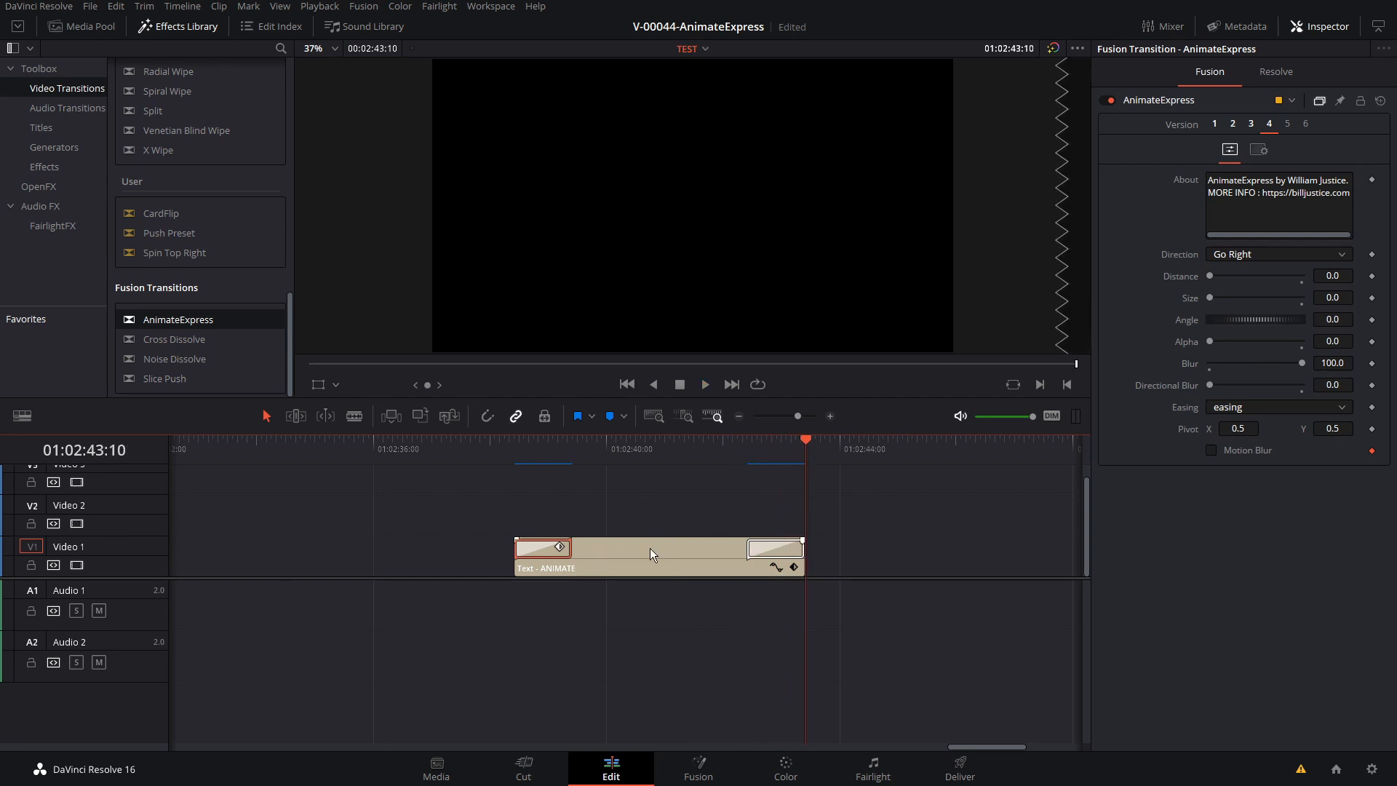
Move the ANIMATE clip slightly earlier on Video 1 and shorten it to end at 01:02:40:11
left_click_drag(582, 547, 539, 548)
left_click(600, 446)
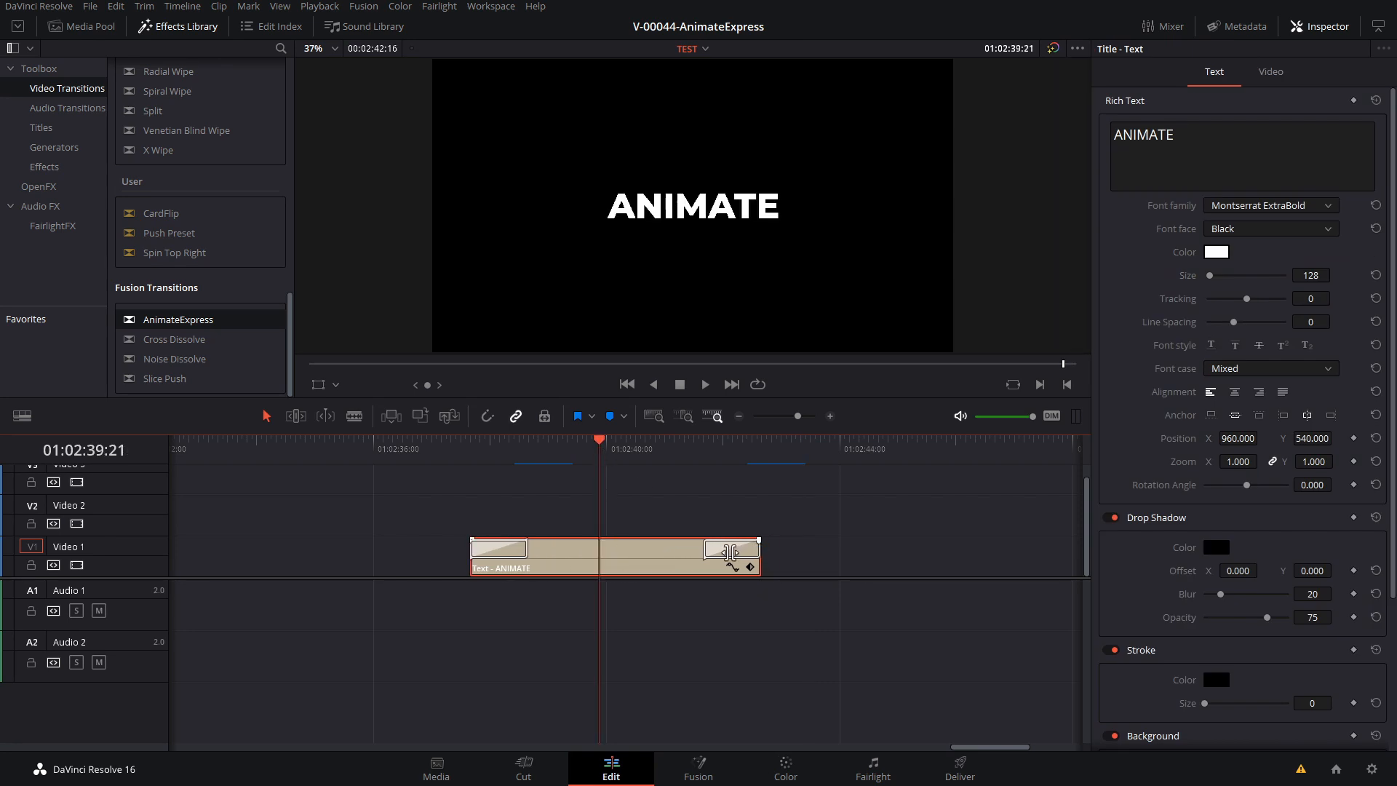
left_click_drag(759, 553, 631, 555)
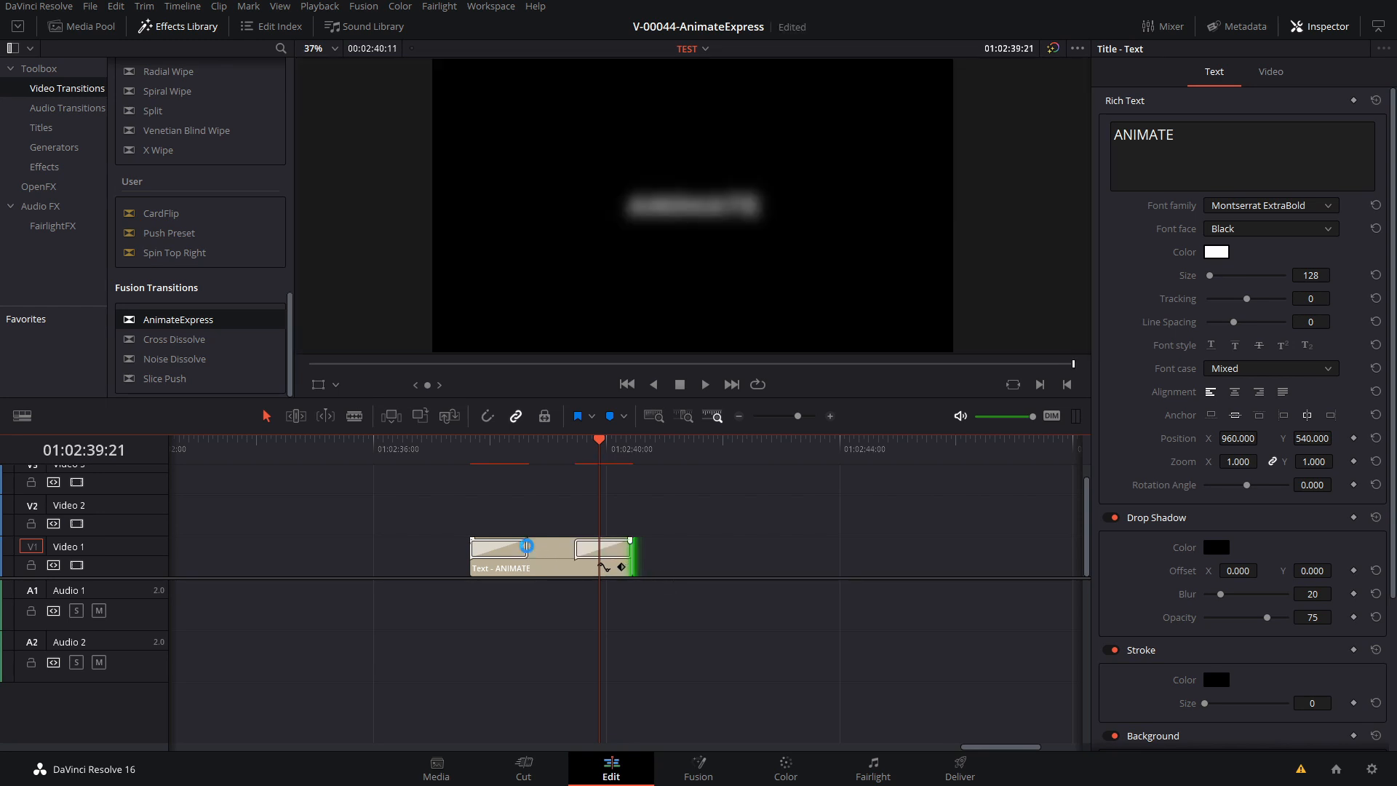
Adjust the lengths of the transitions on the ANIMATE clip and examine the start transition's duration and alignment settings
left_click(523, 547)
left_click_drag(524, 546, 566, 548)
left_click(535, 547)
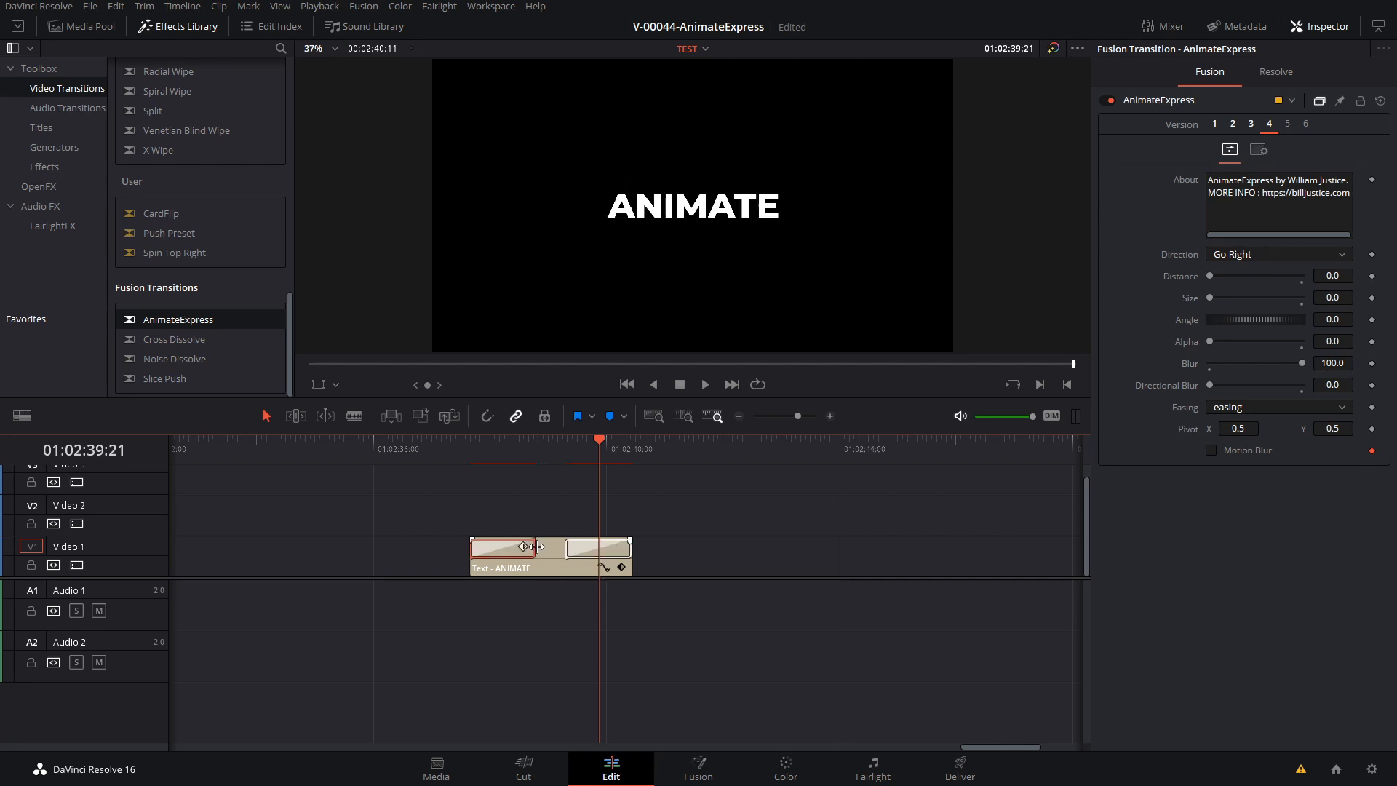
key("Down")
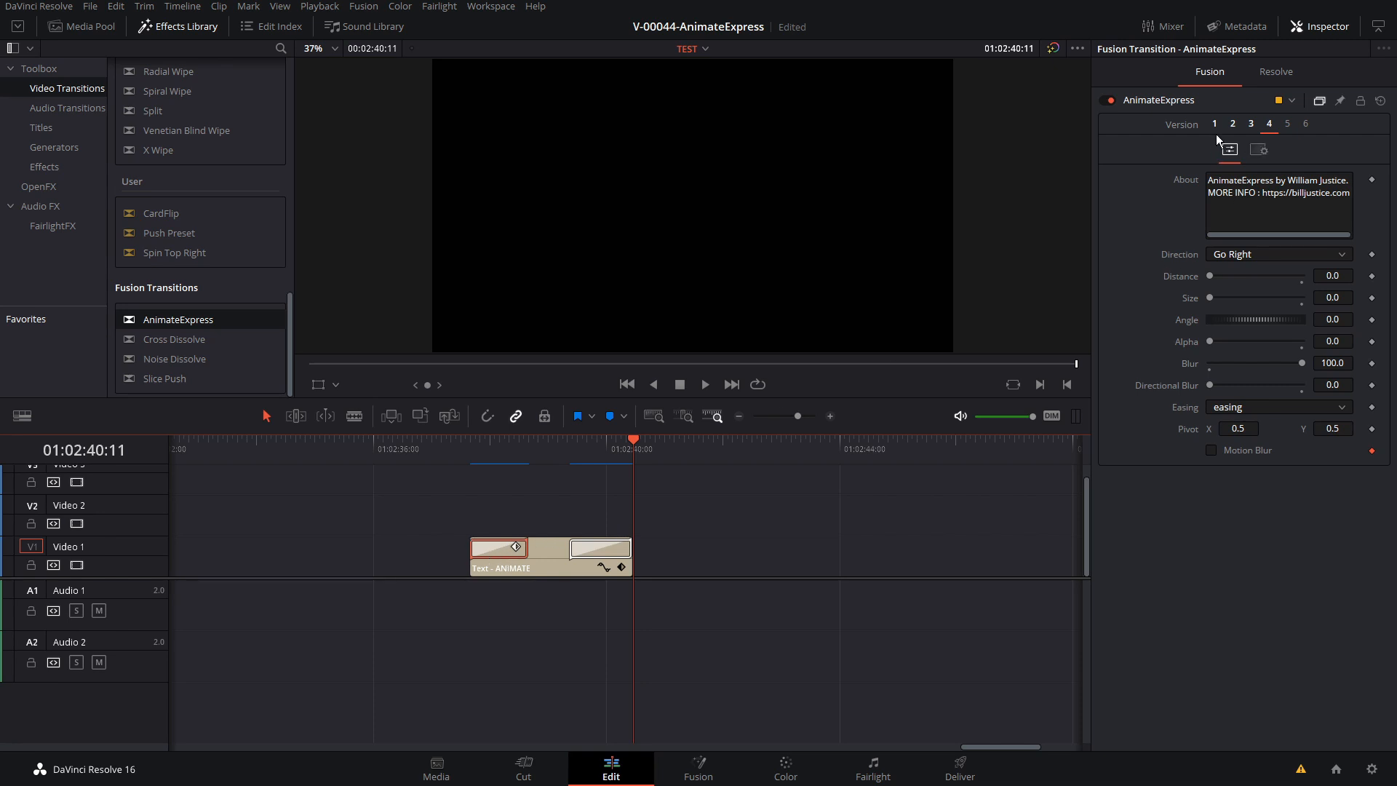
left_click(1274, 73)
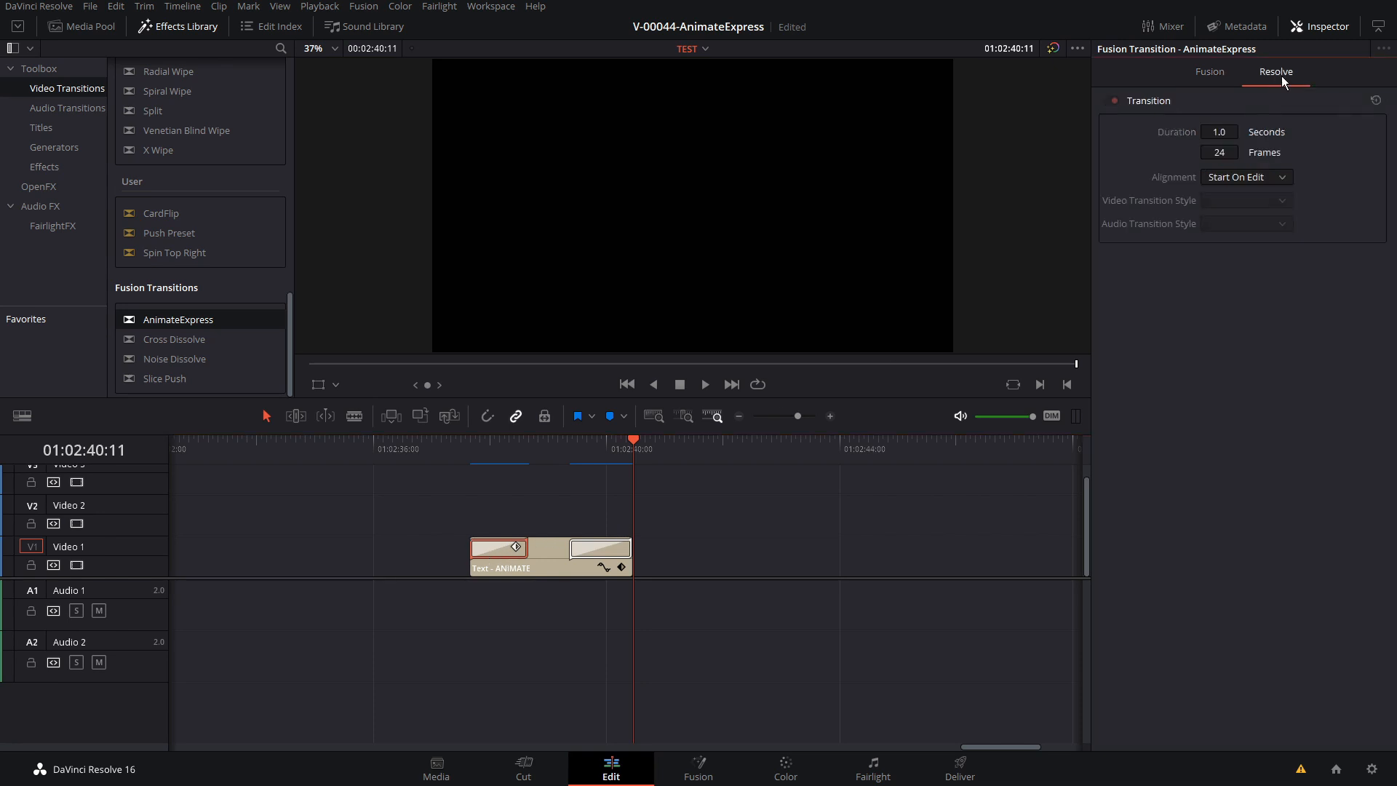
left_click(1215, 153)
left_click(495, 551)
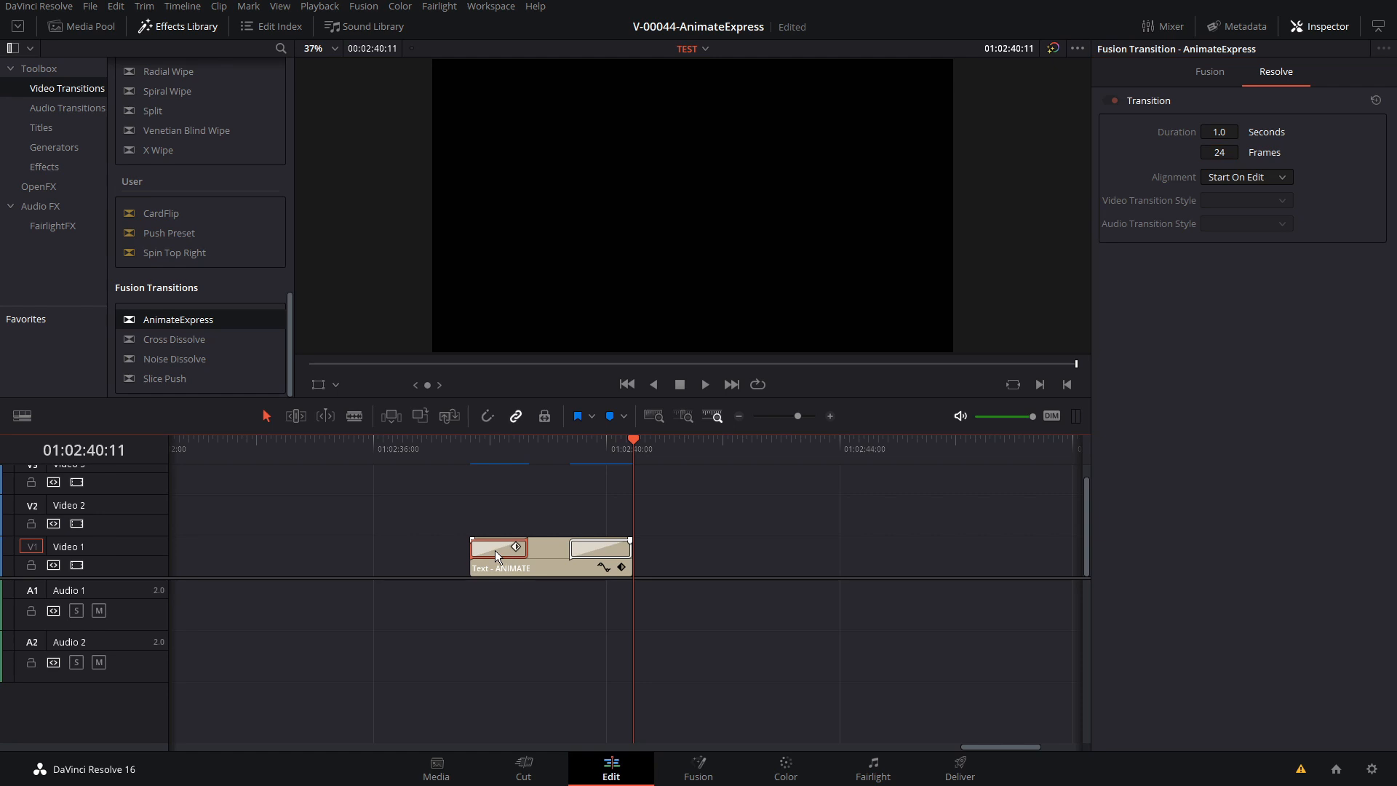
Switch the start transition back to version 1 and show the entrance at 01:02:38:00
left_click(1209, 72)
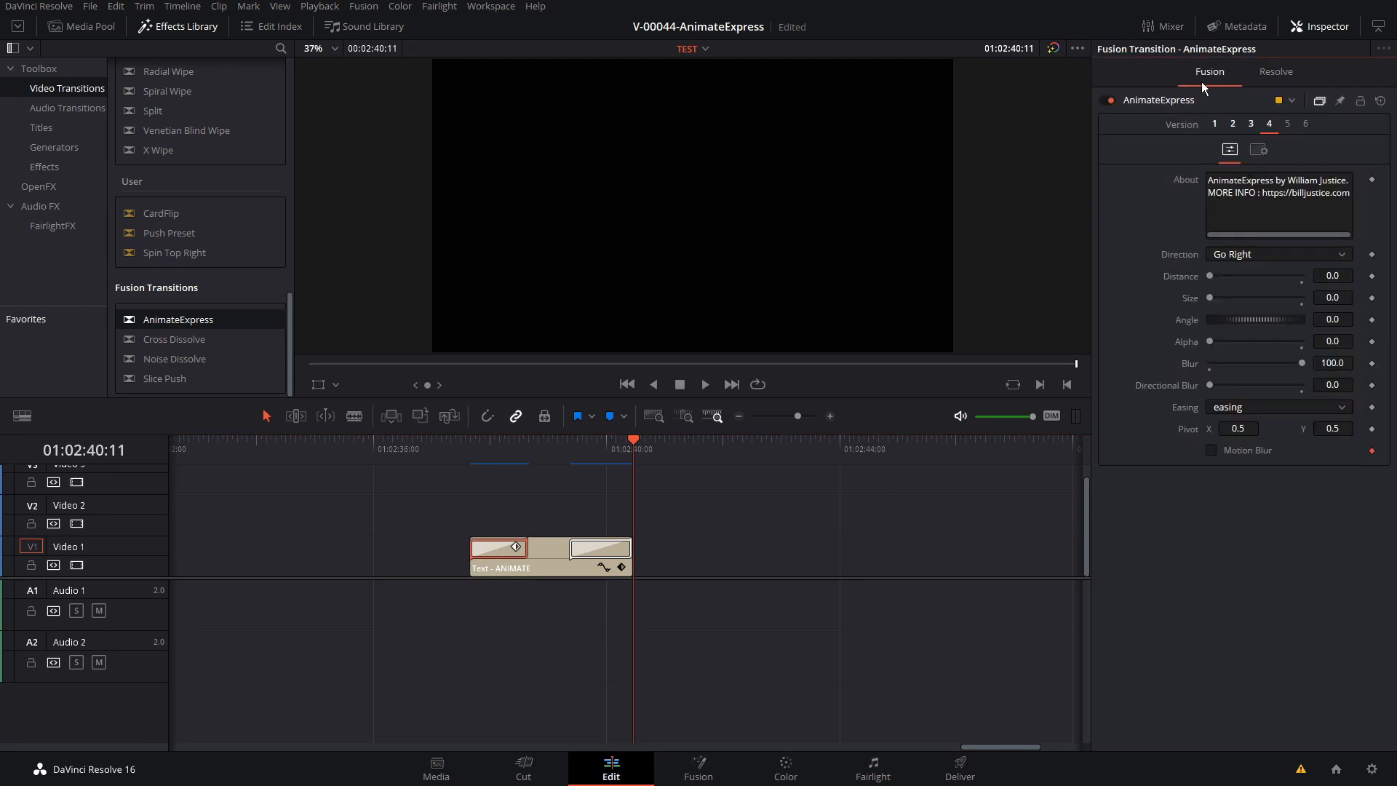
left_click(1215, 125)
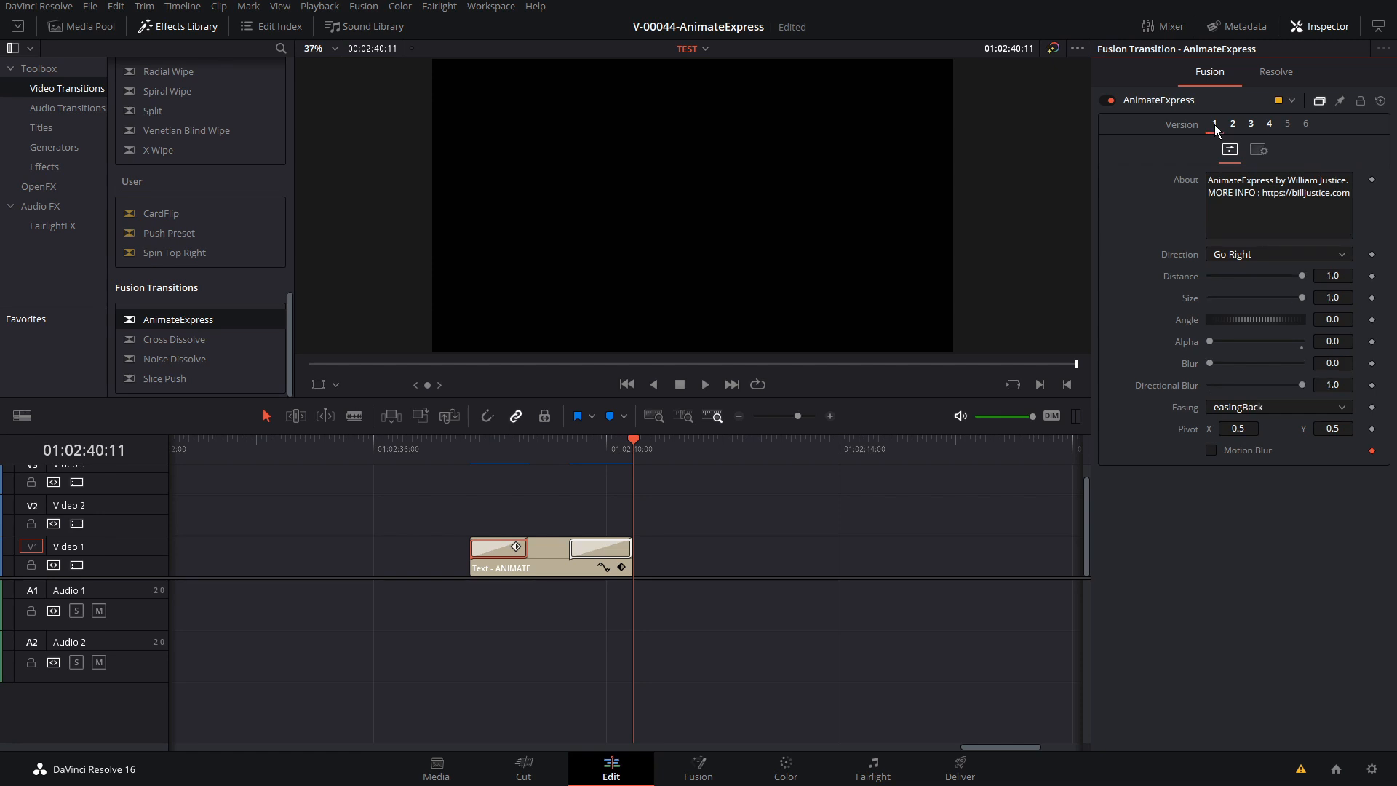
left_click(489, 441)
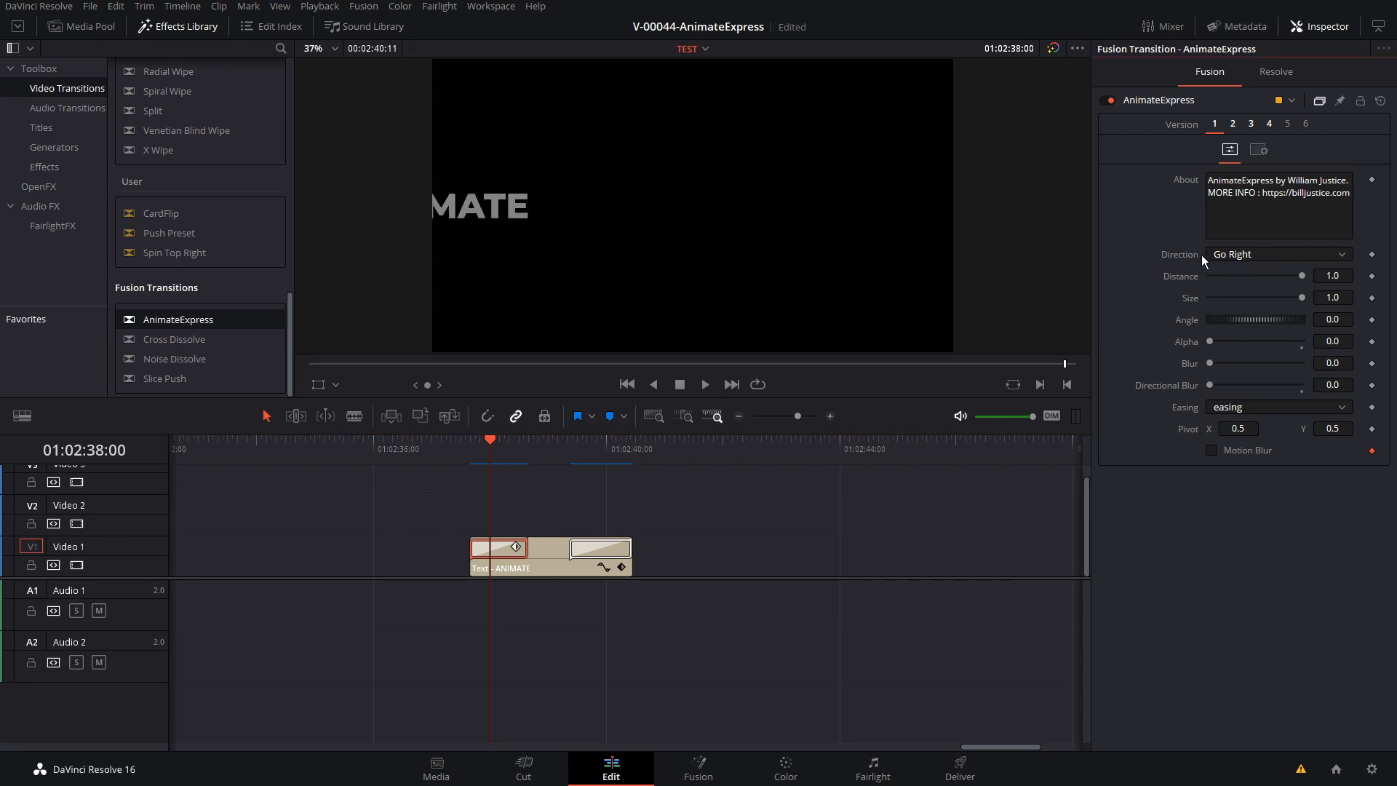
Set the start transition's Direction to Go Up and play back the ANIMATE title's entrance
left_click(1255, 255)
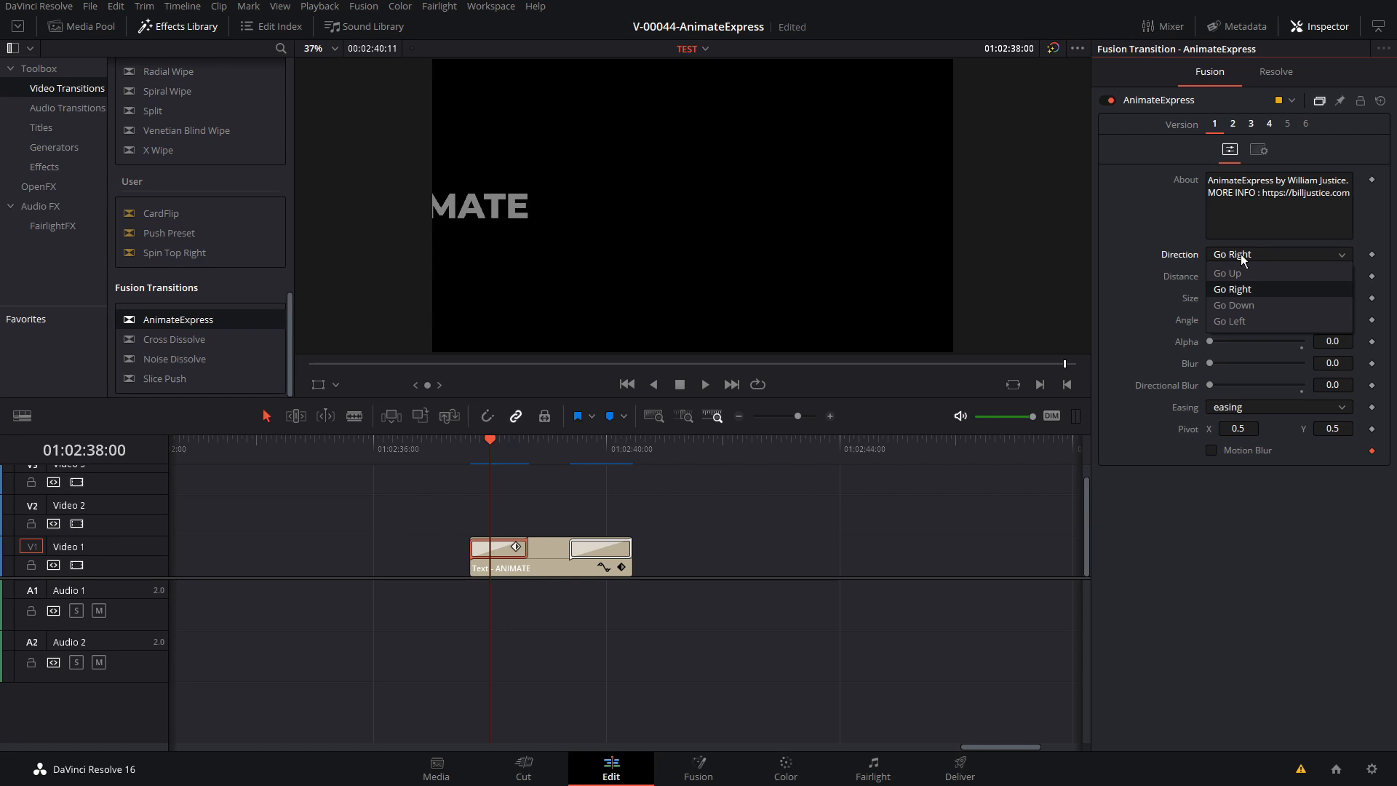
left_click(1250, 270)
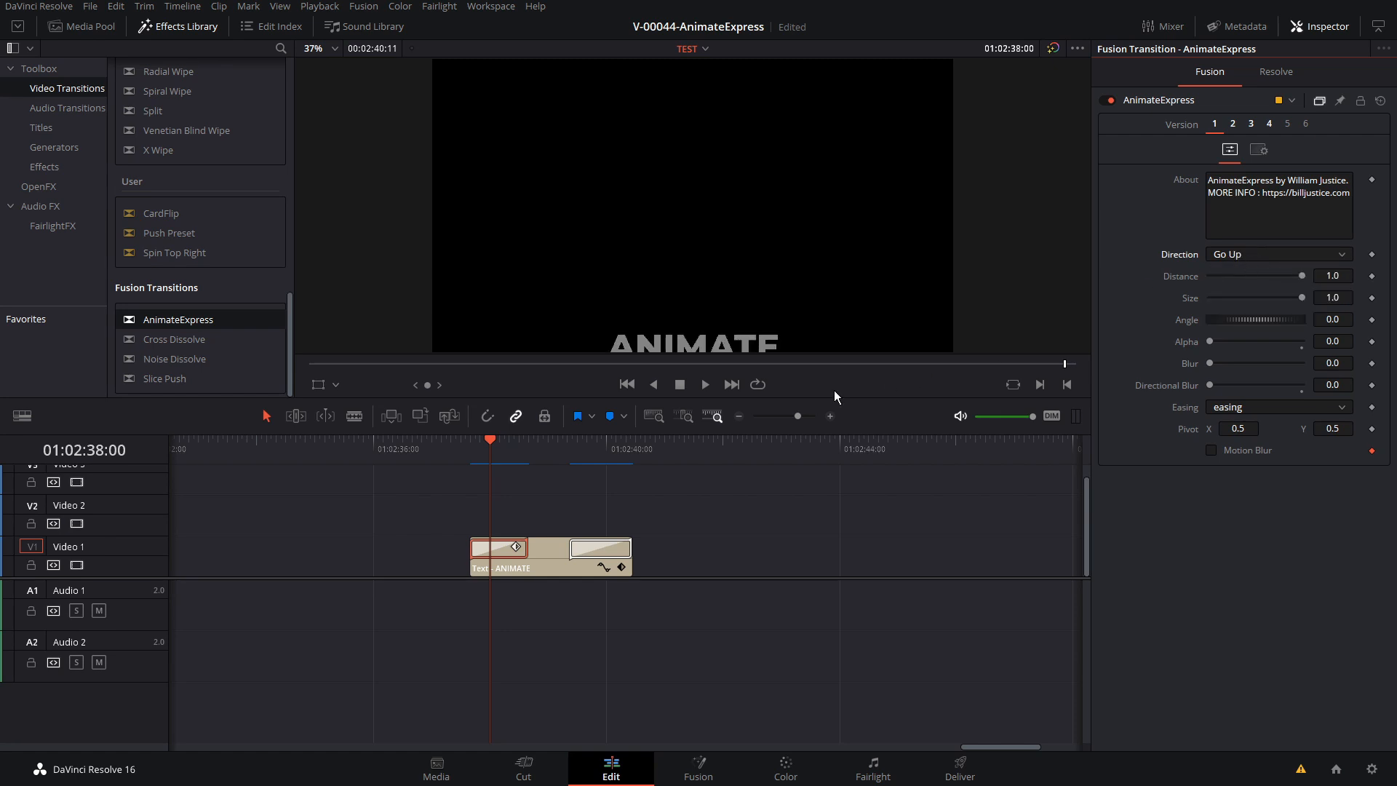
left_click(473, 451)
key("space")
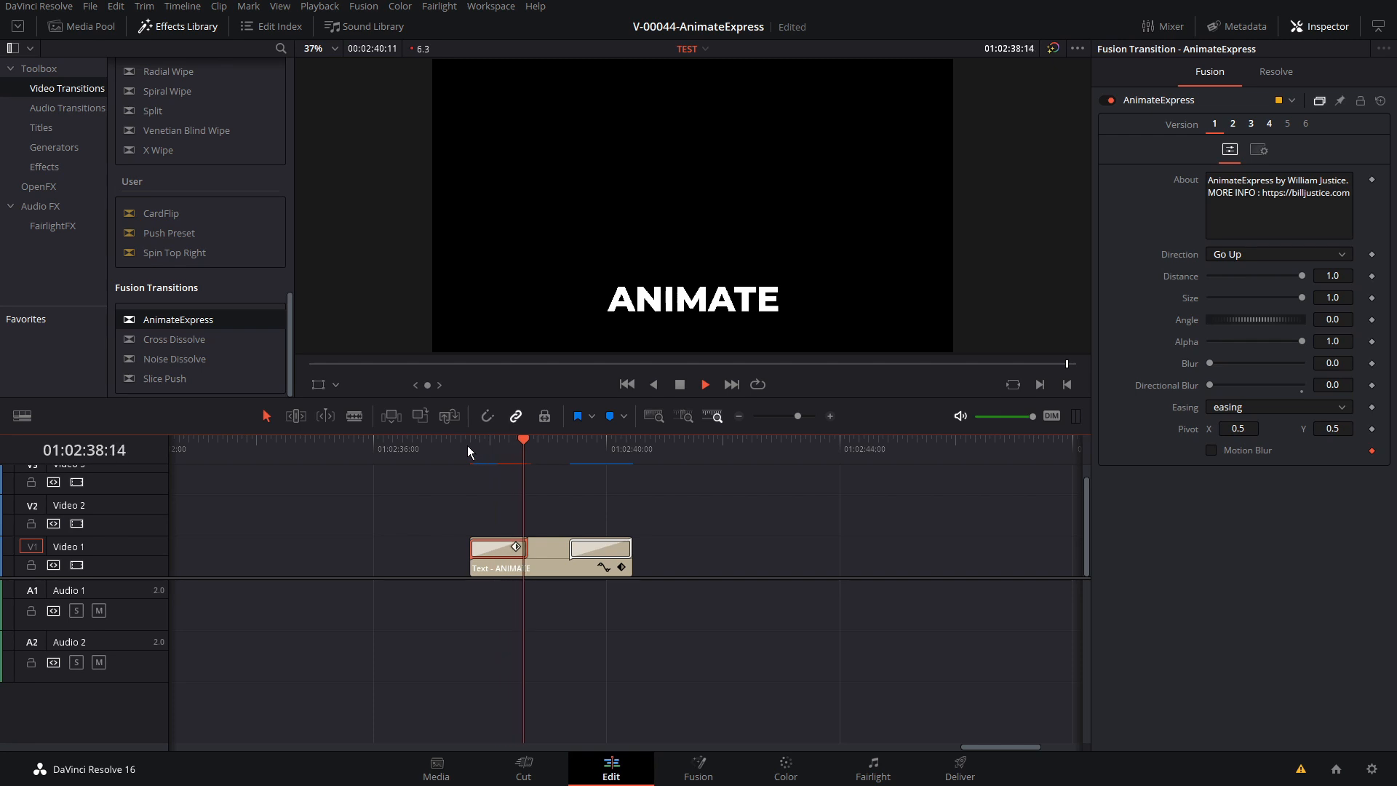
left_click(469, 446)
key("space")
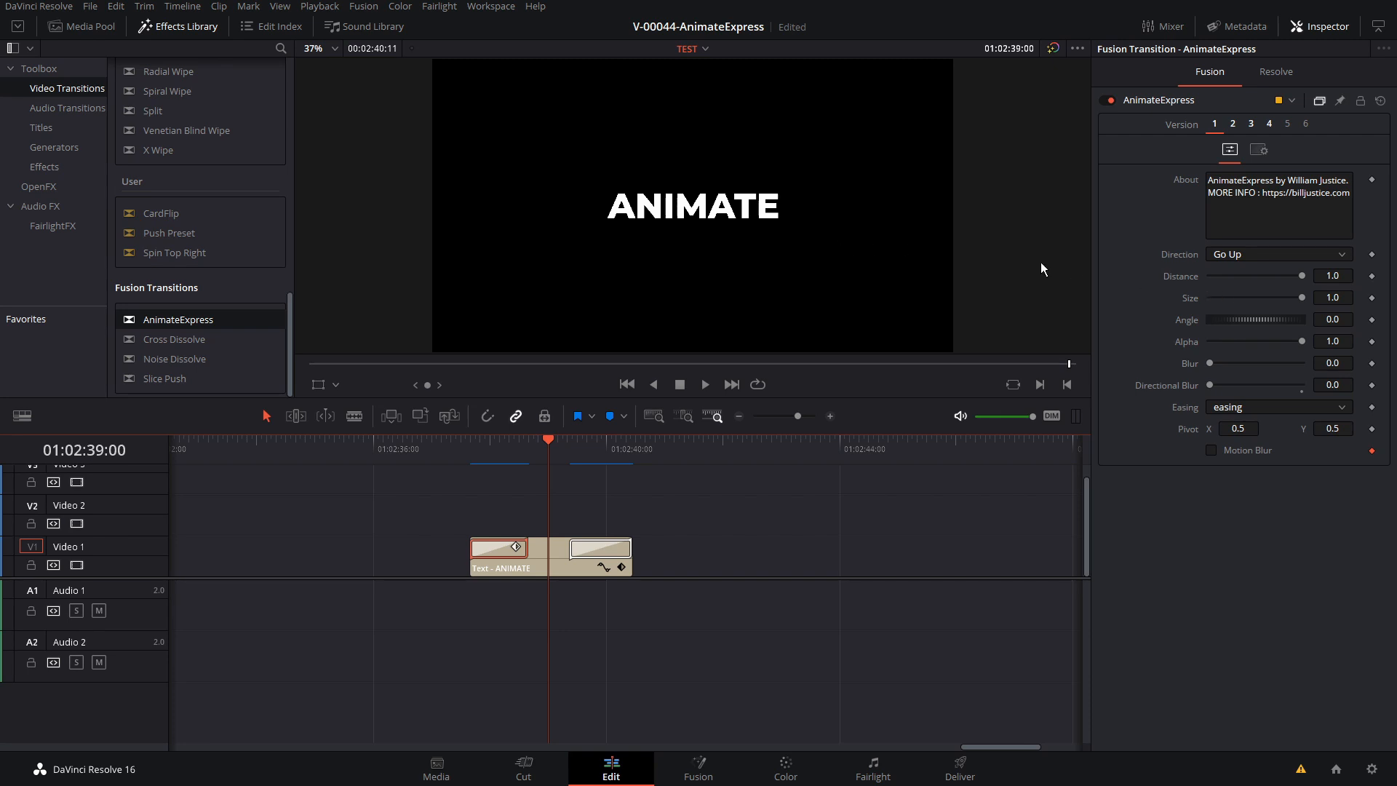
Reduce the start transition's Distance to 0.2 and preview the shorter upward movement
left_click(1226, 277)
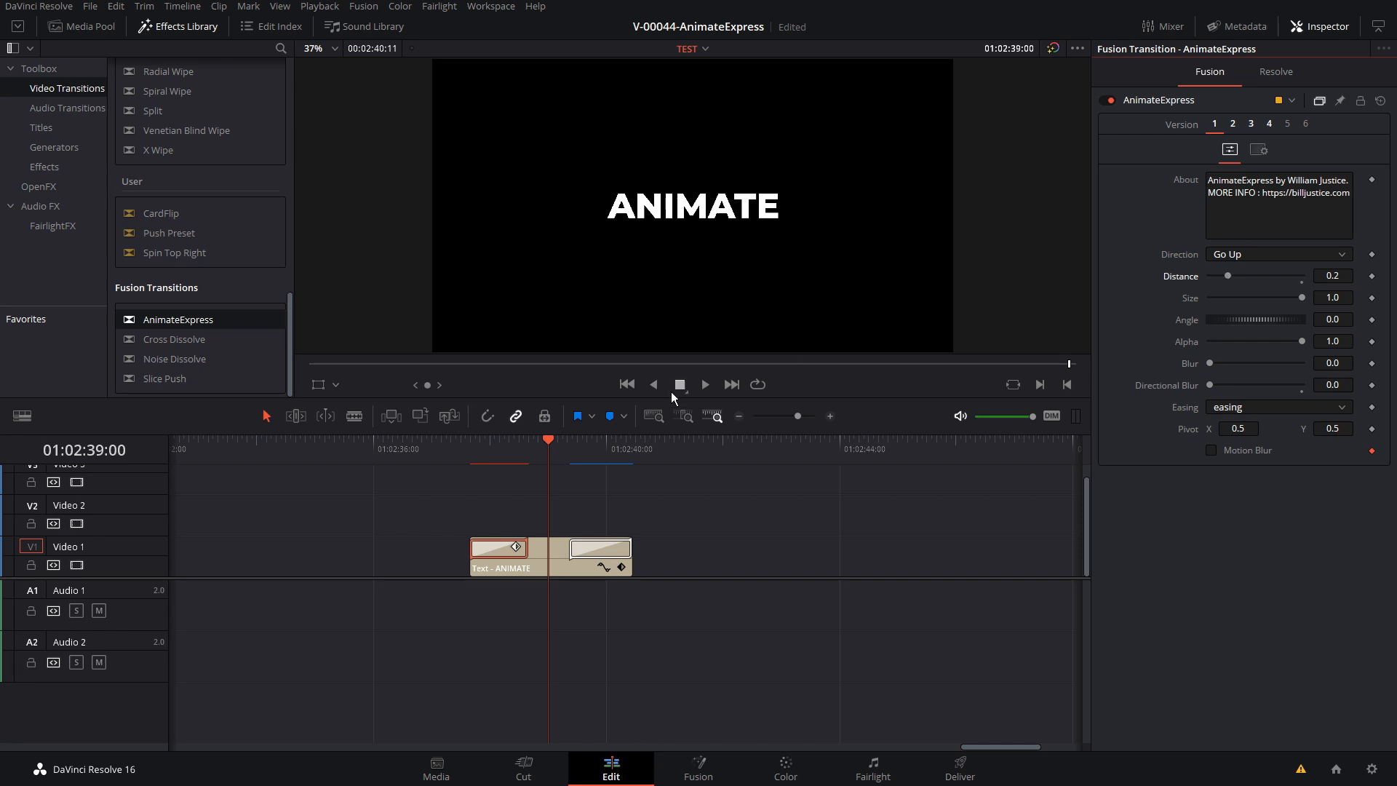
left_click(465, 440)
key("space")
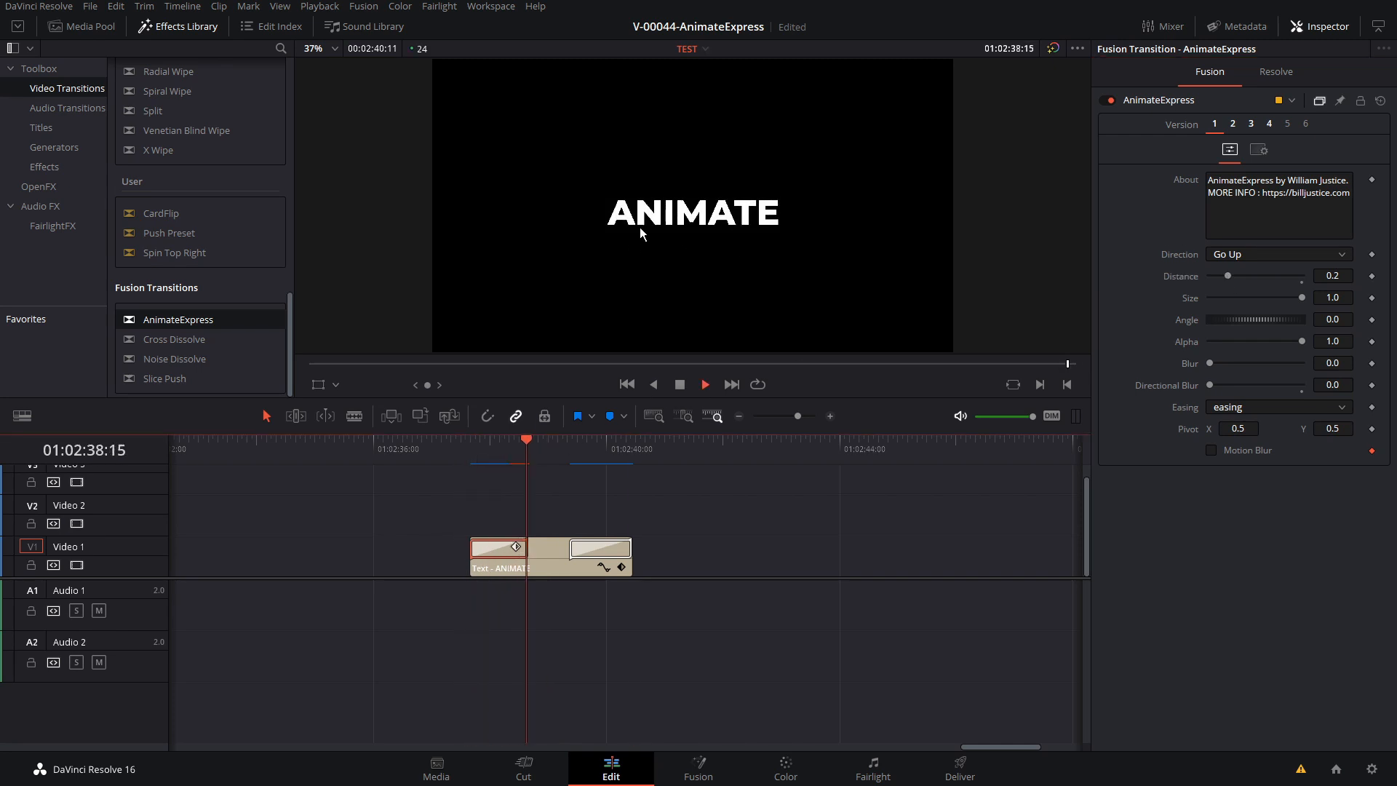
left_click(473, 442)
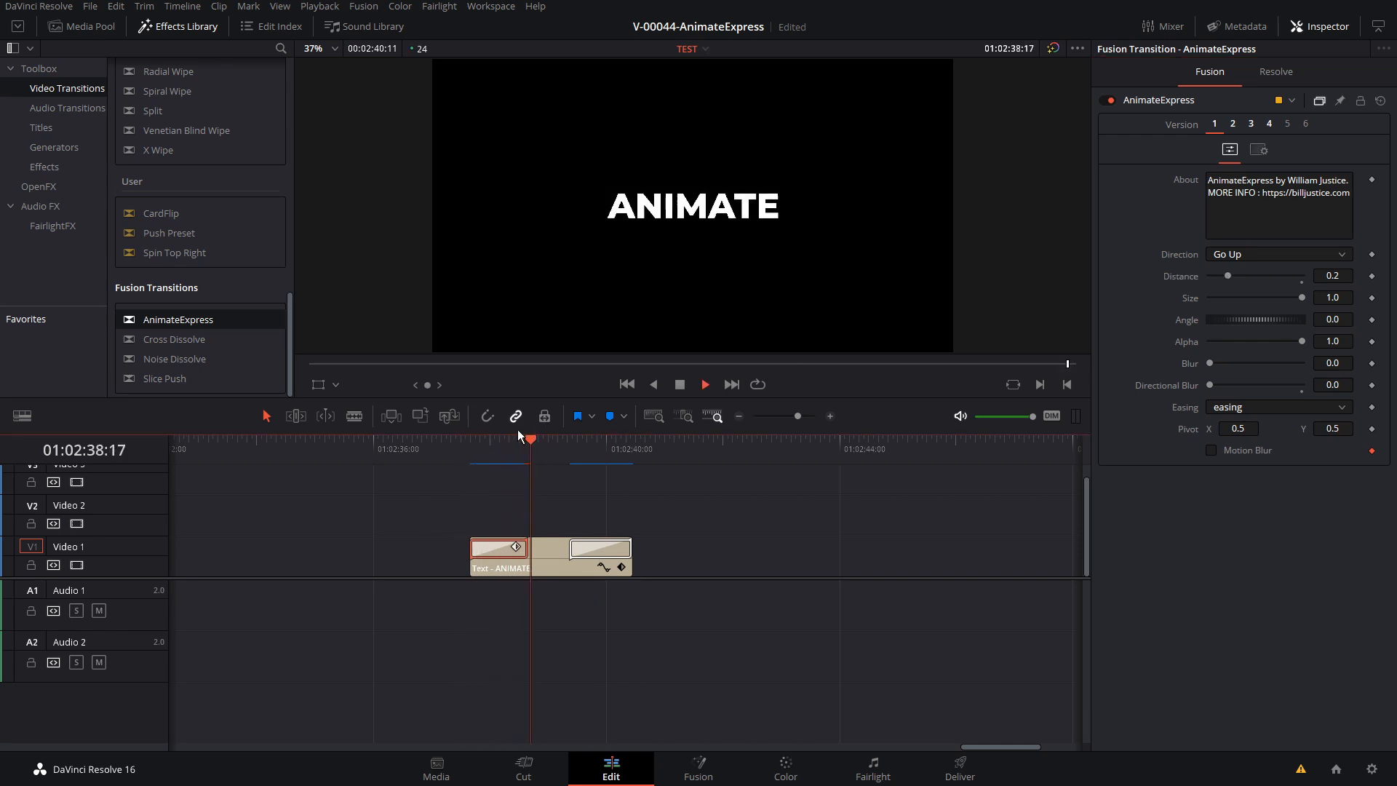
mouse_move(502, 445)
left_mouse_down()
mouse_move(469, 447)
mouse_move(507, 446)
left_mouse_up()
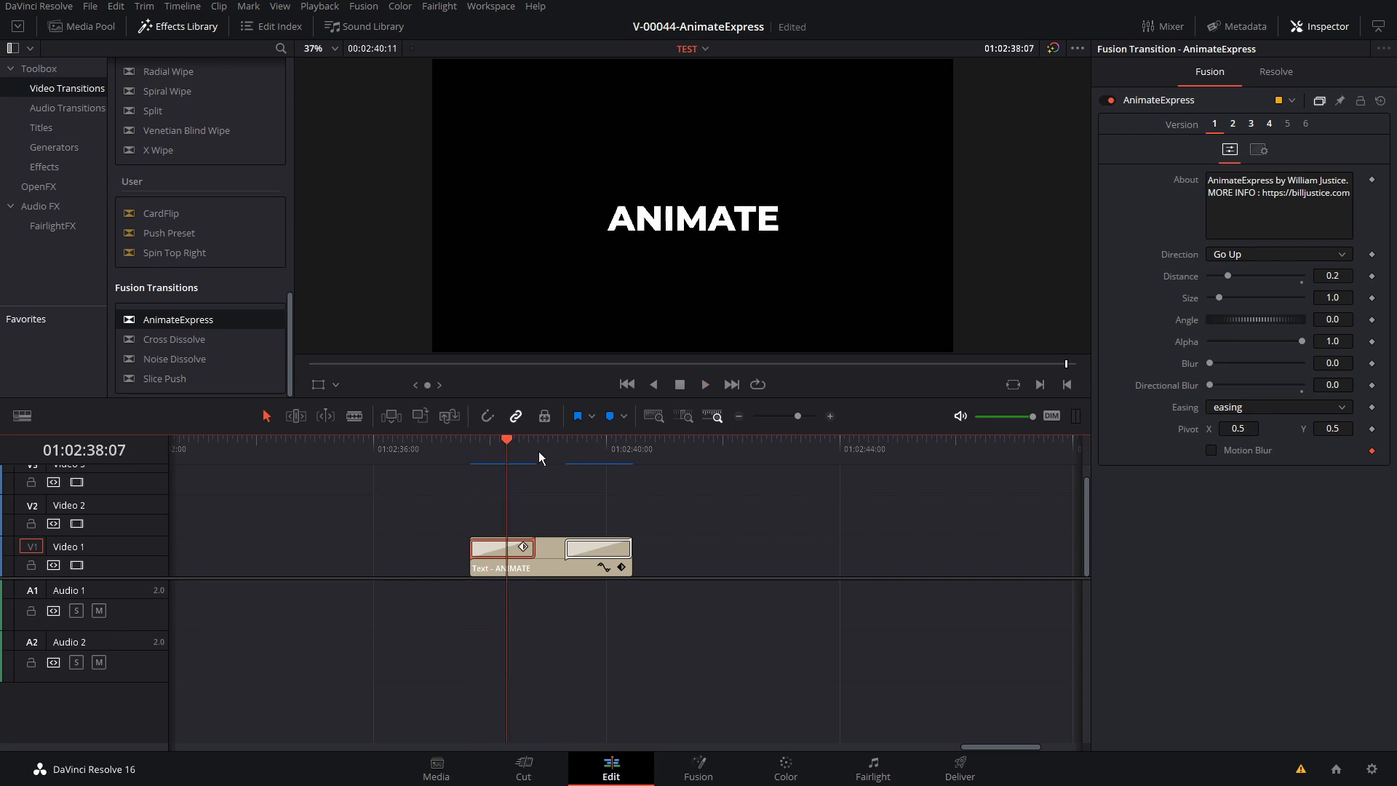
Set the start transition's Distance and Size to 0.0 and play back the scaling entrance
left_click_drag(1215, 281, 1202, 282)
left_click_drag(474, 443, 500, 443)
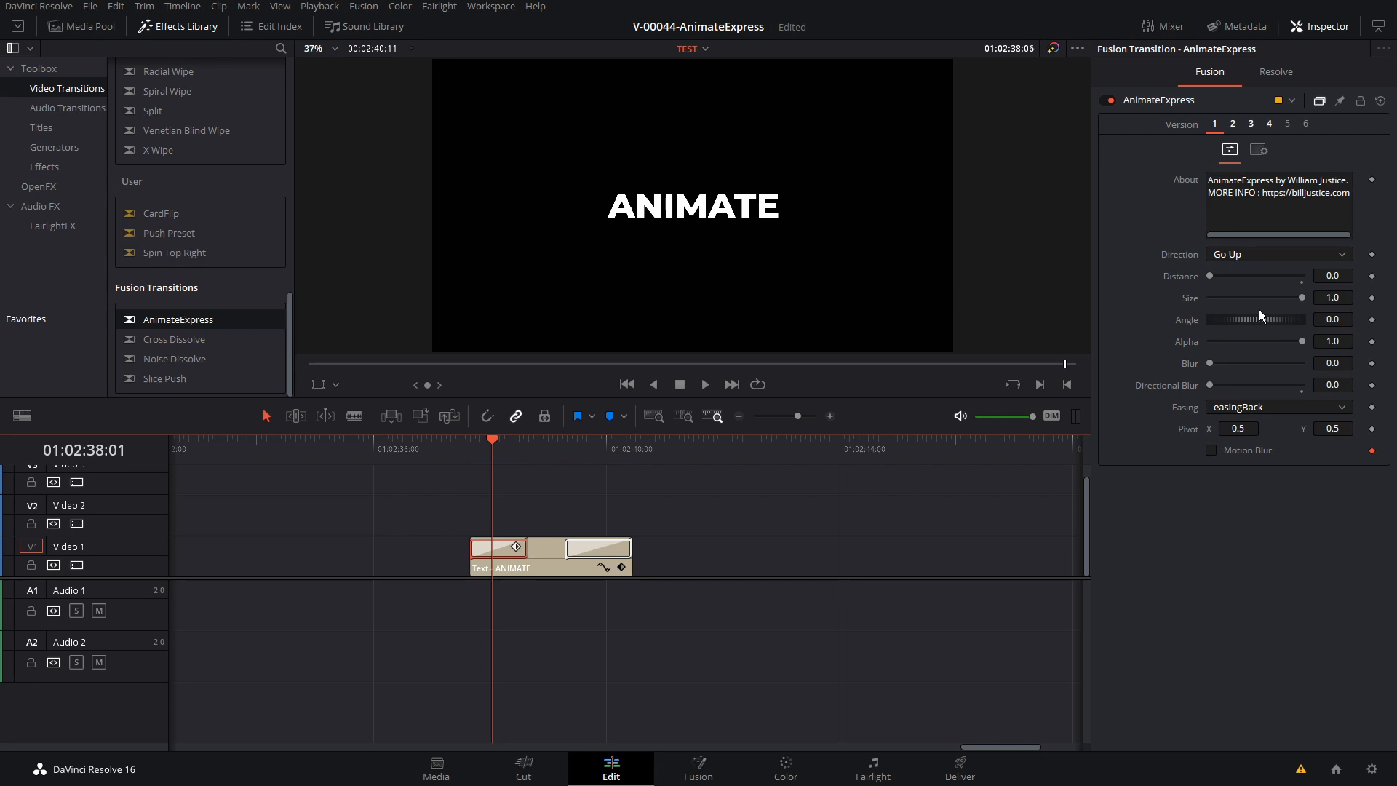
left_click_drag(1301, 299, 1202, 300)
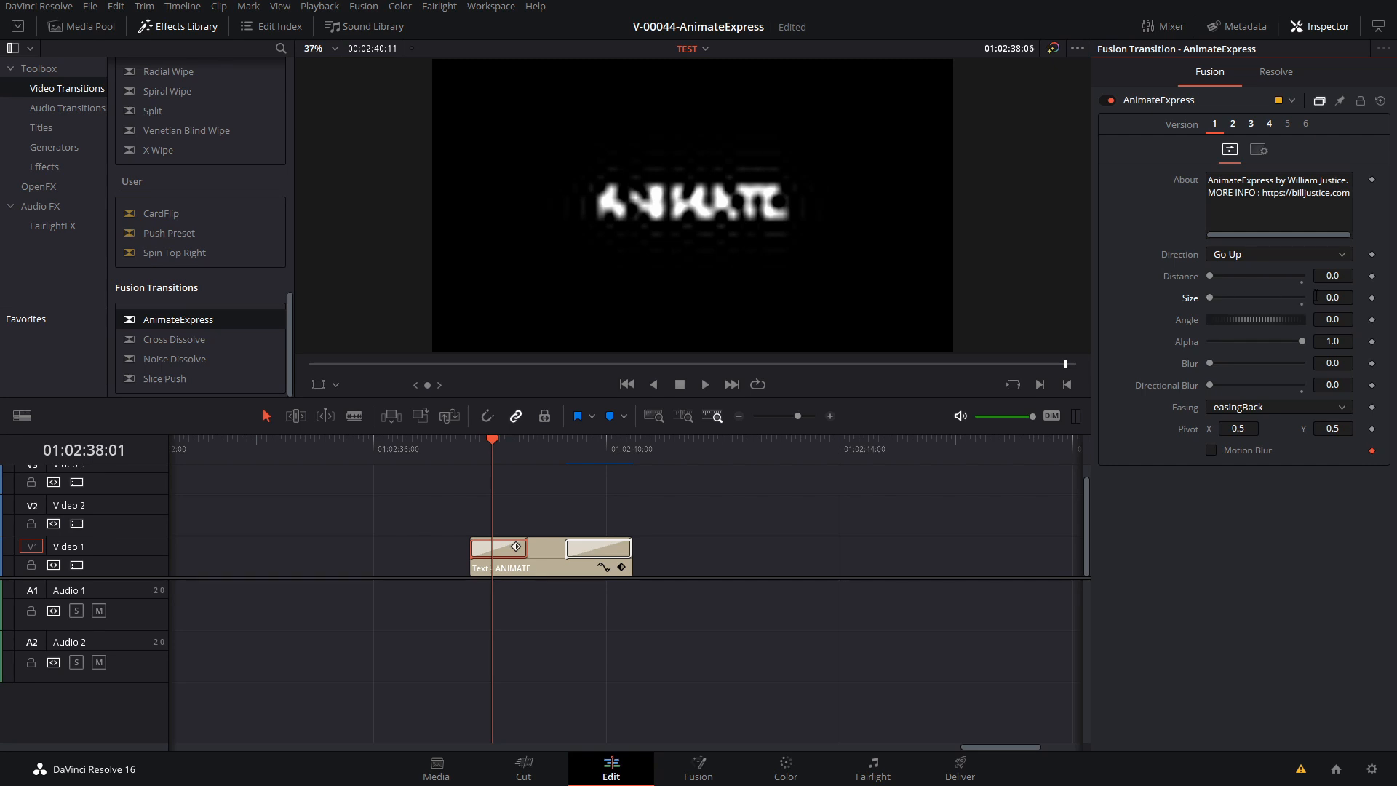
key("space")
left_click(471, 442)
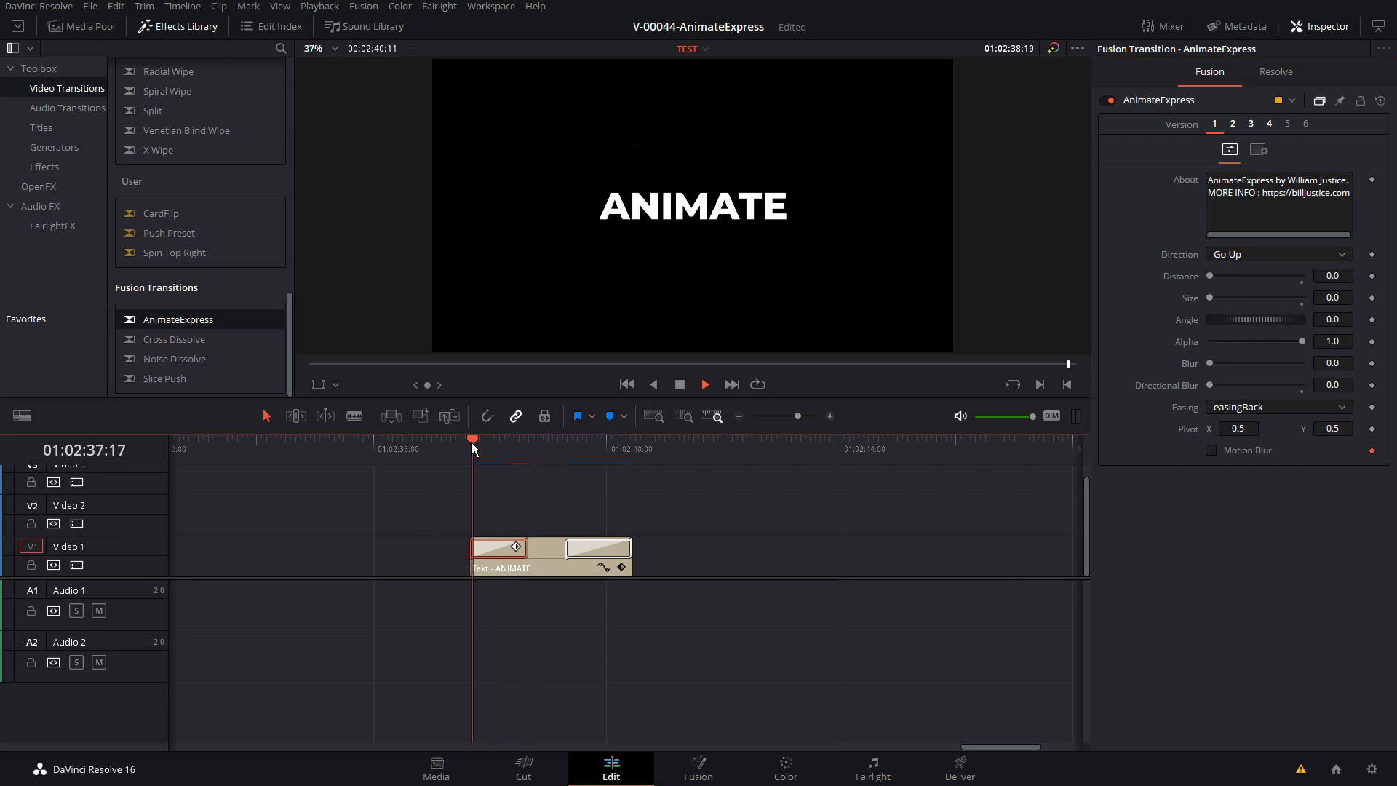
key("space")
left_click_drag(489, 442, 497, 443)
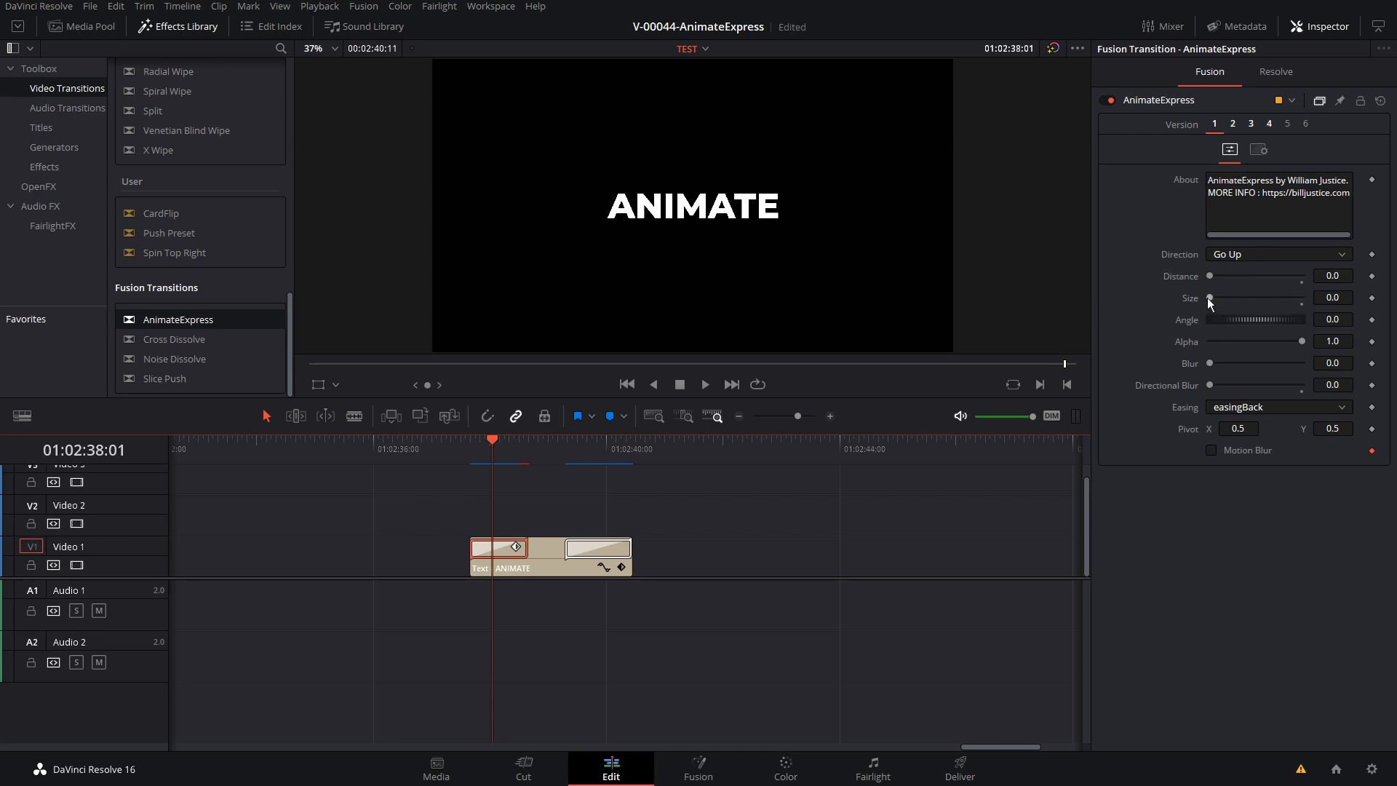
Try a Size of 10 for the start transition and preview the title's entrance
left_click_drag(1209, 299, 1298, 303)
left_click(1331, 297)
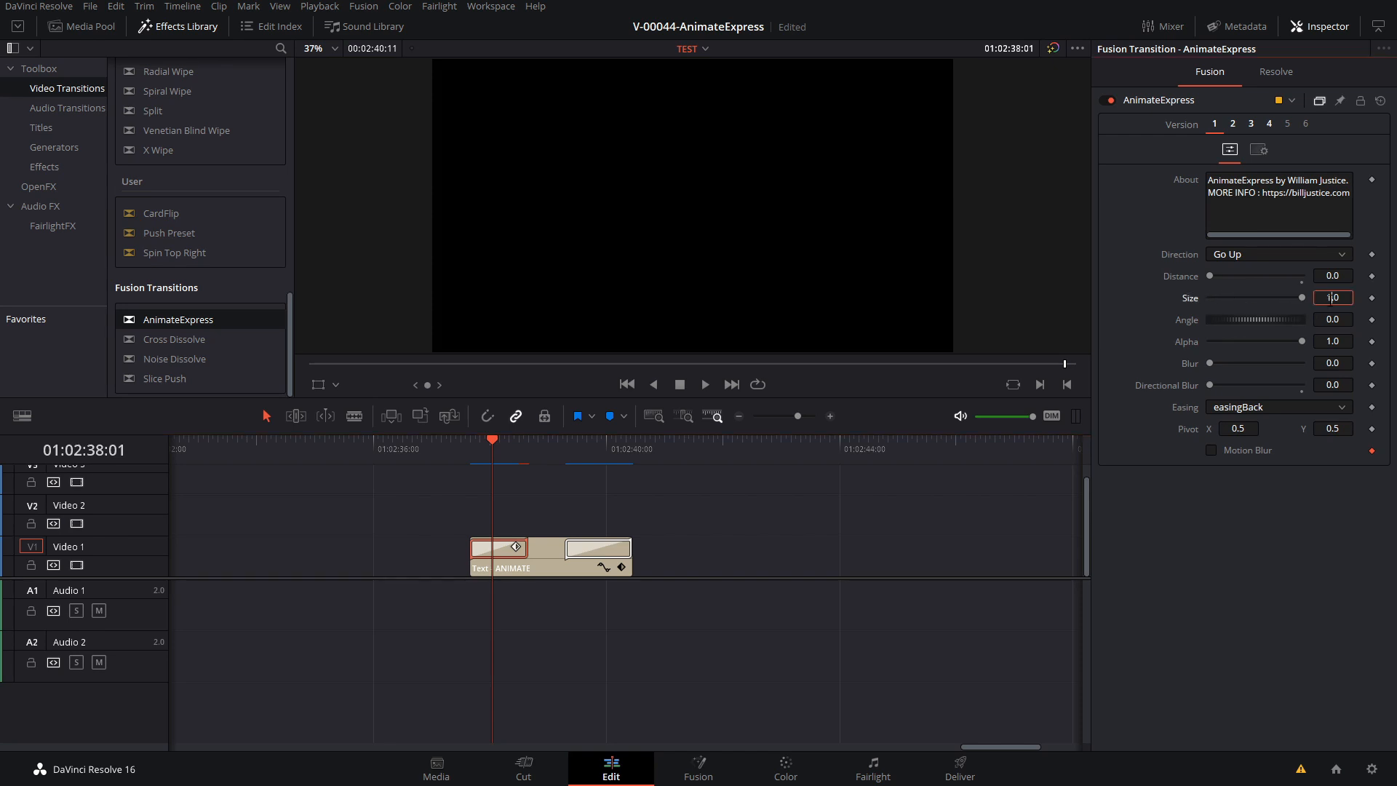
type("10")
left_click(469, 450)
key("space")
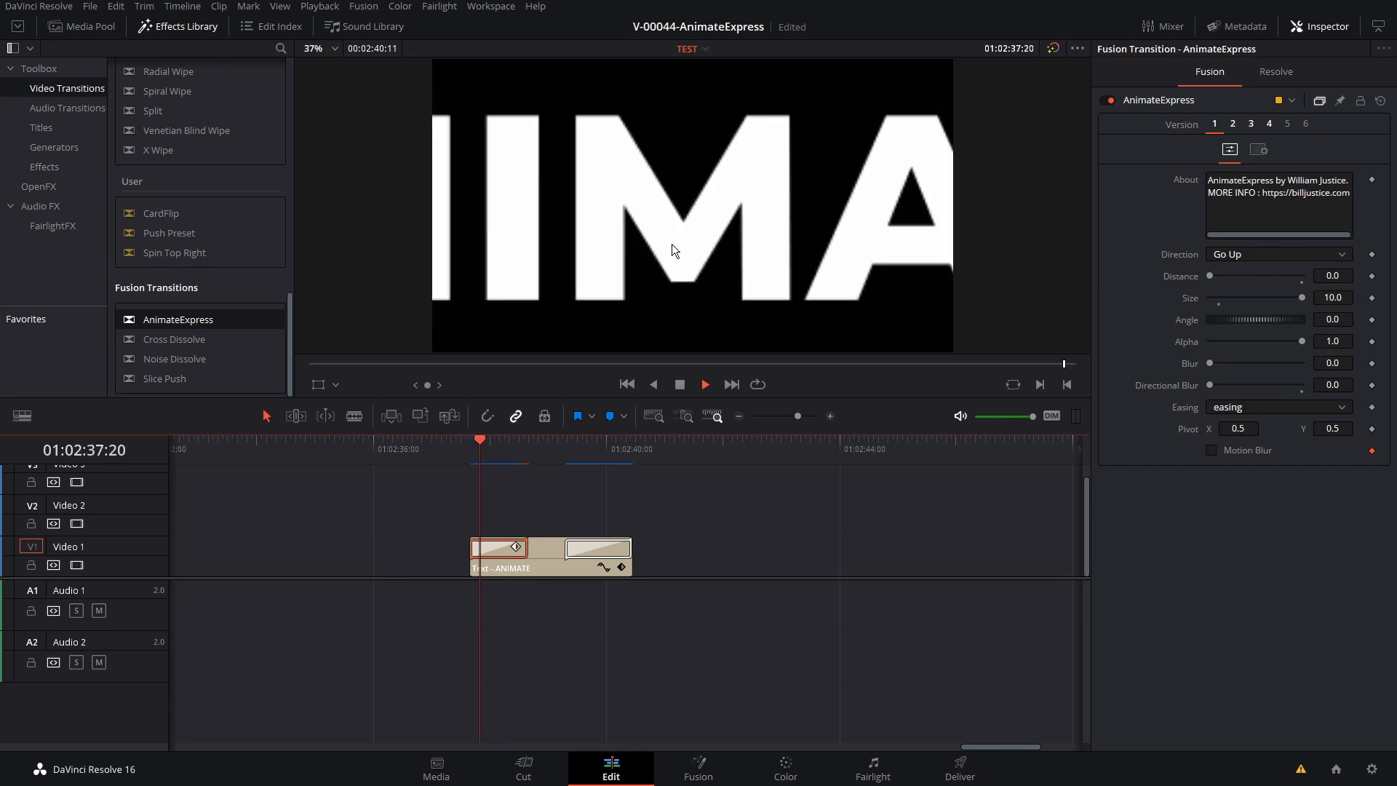
left_click(510, 450)
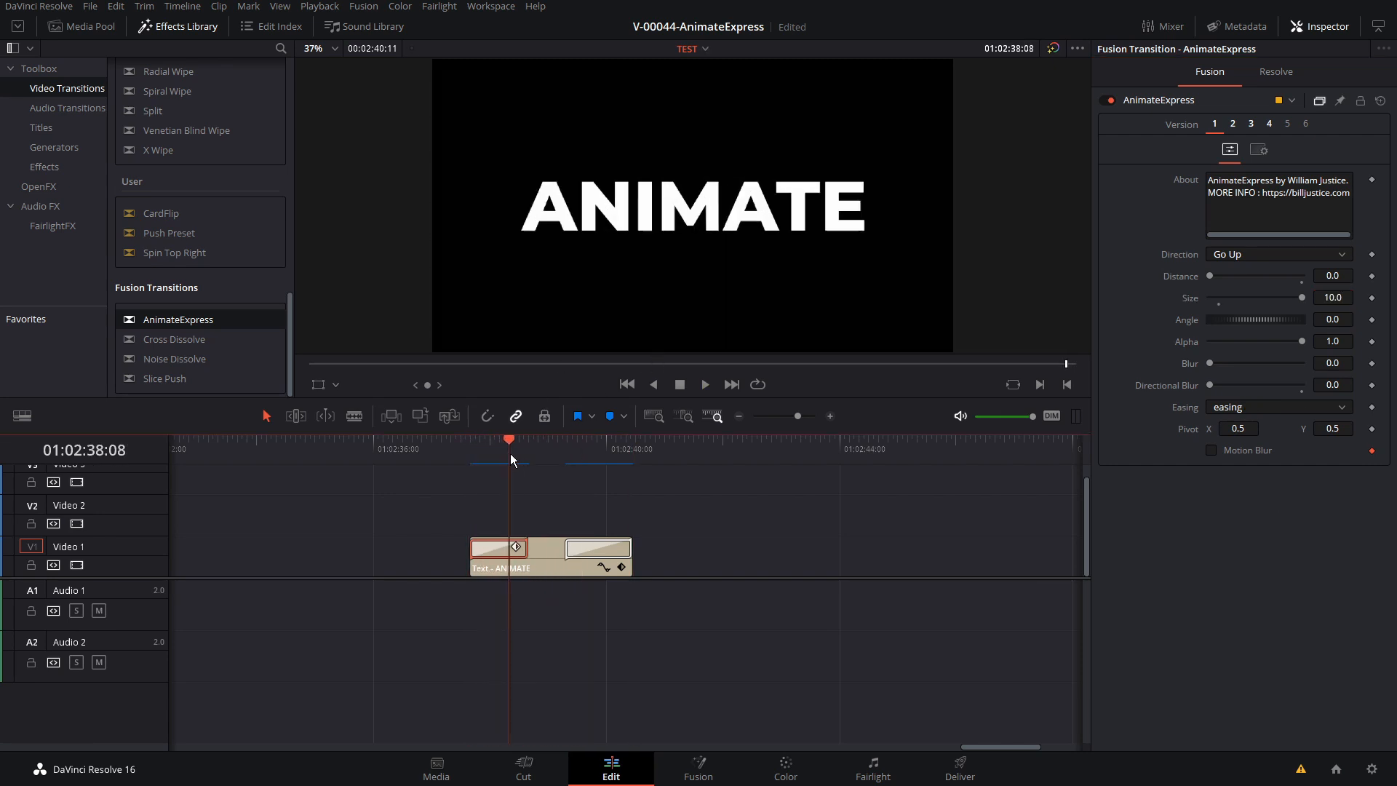
Reset the start transition's Size to 1.0, set its Angle to 180, and play back the entrance
left_click(1218, 304)
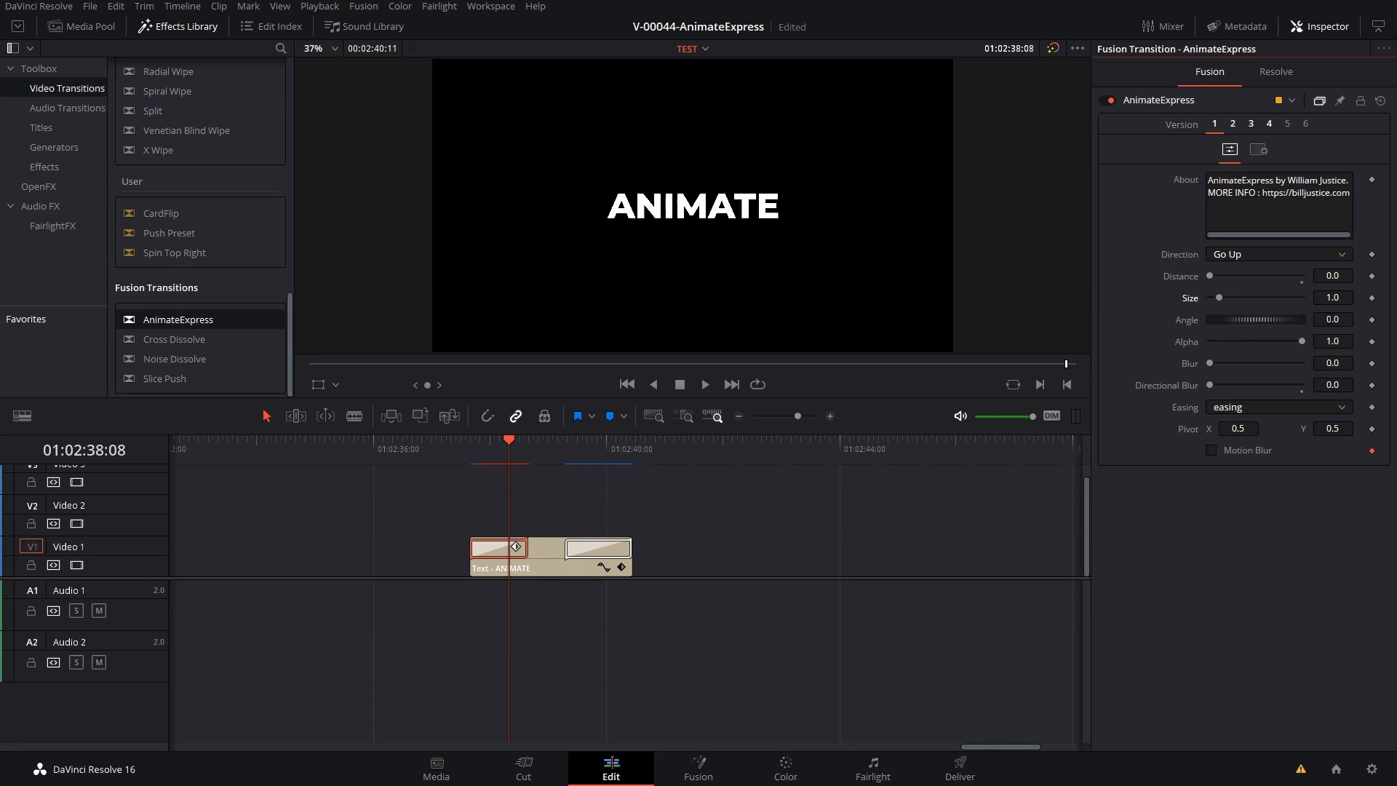
double_click(1331, 319)
type("180")
key("Return")
left_click(474, 444)
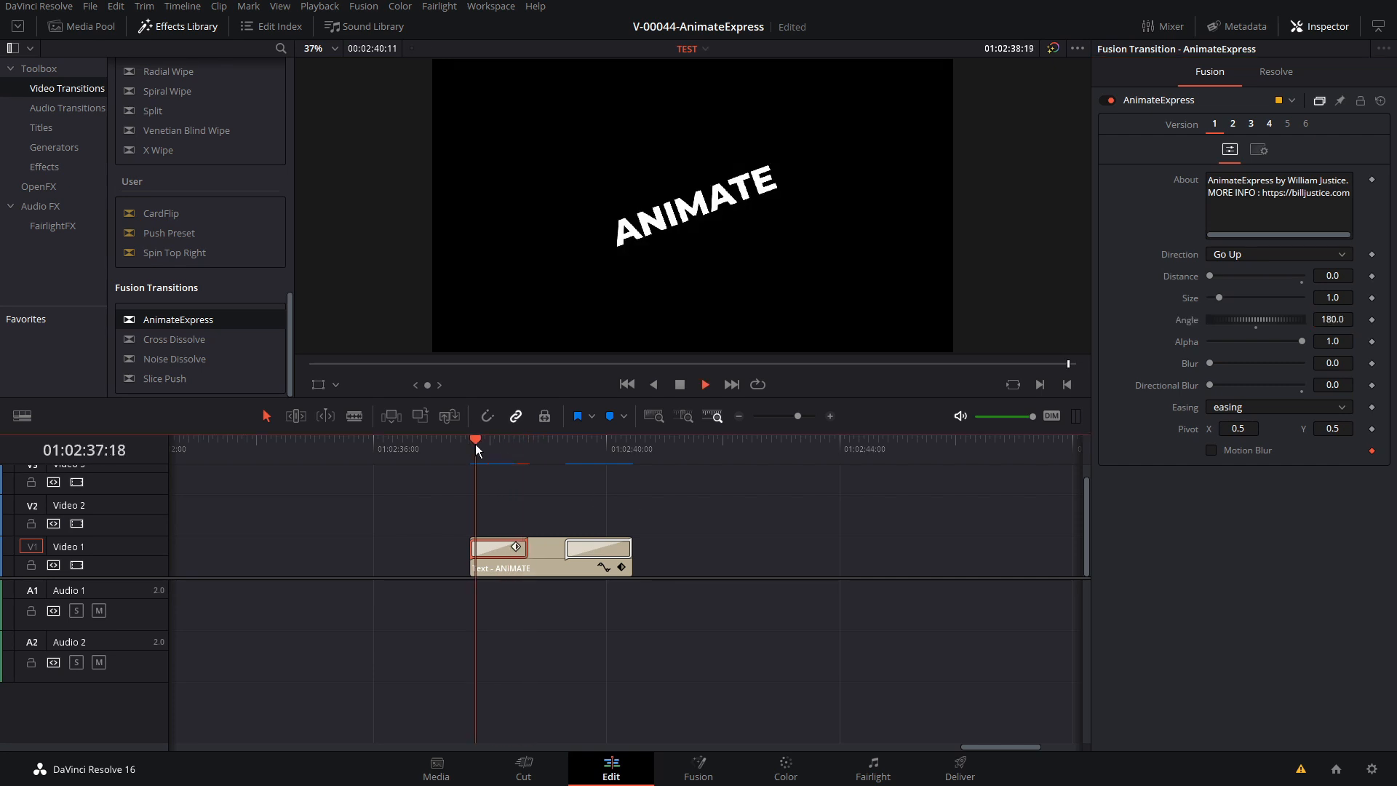
key("space")
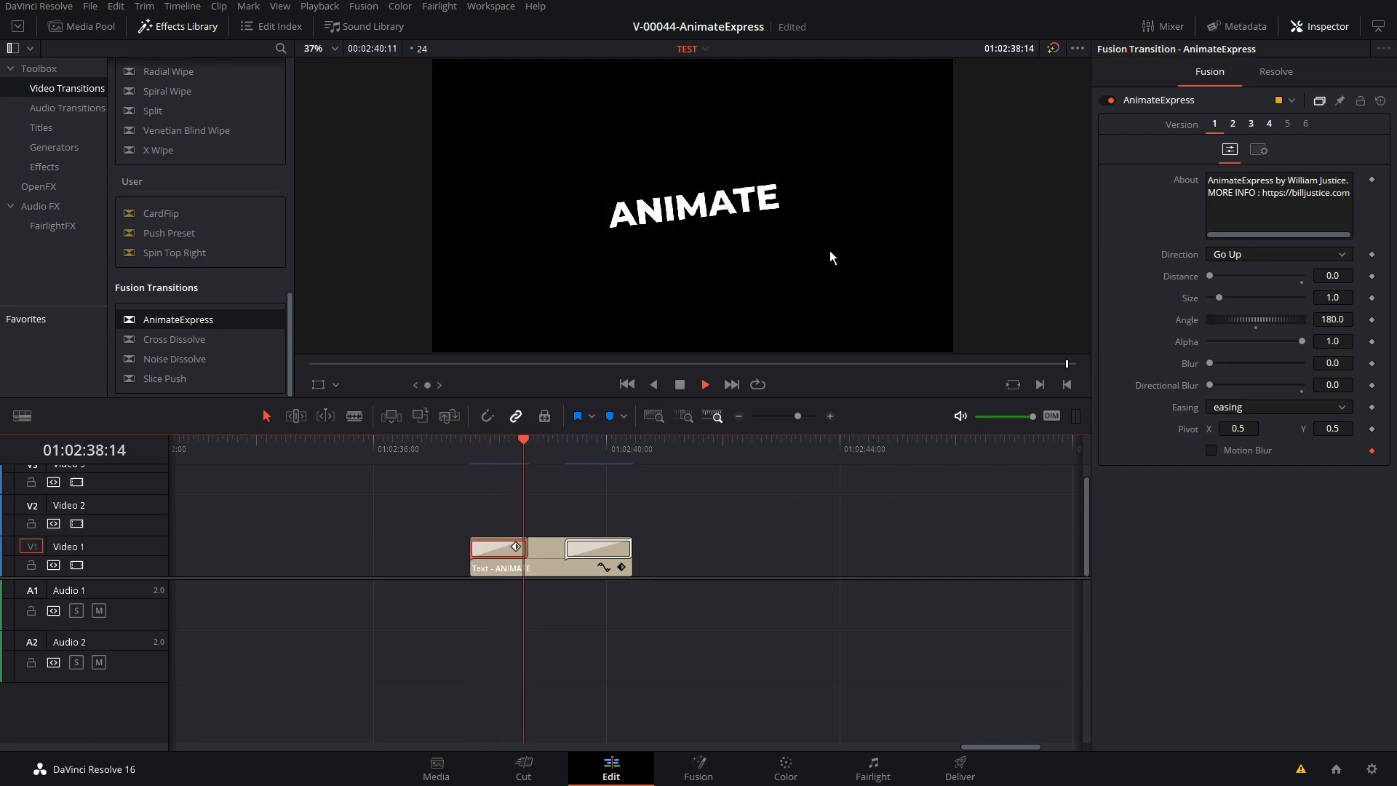
Replay the rotating entrance of the ANIMATE title several times and examine its first frame
left_click(468, 446)
key("space")
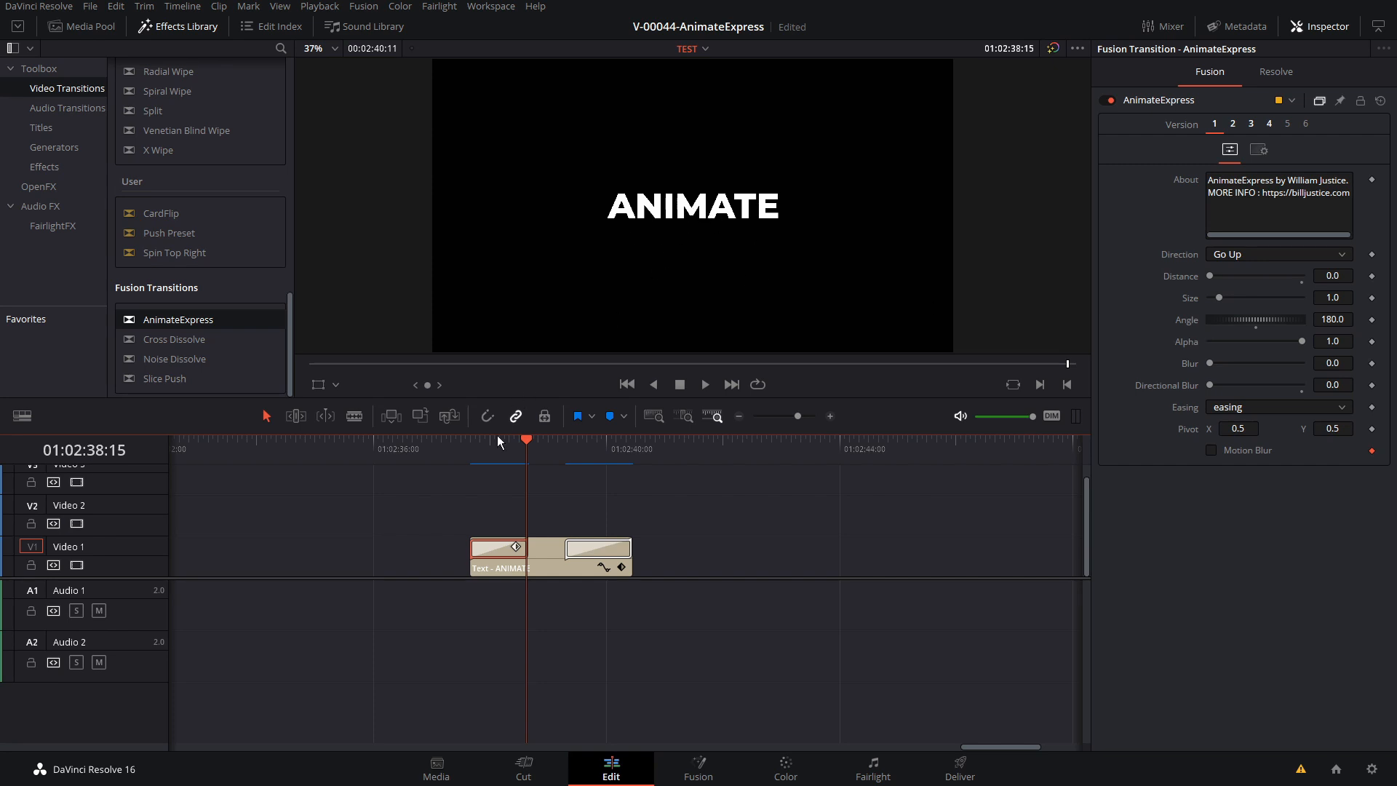
left_click(477, 446)
key("space")
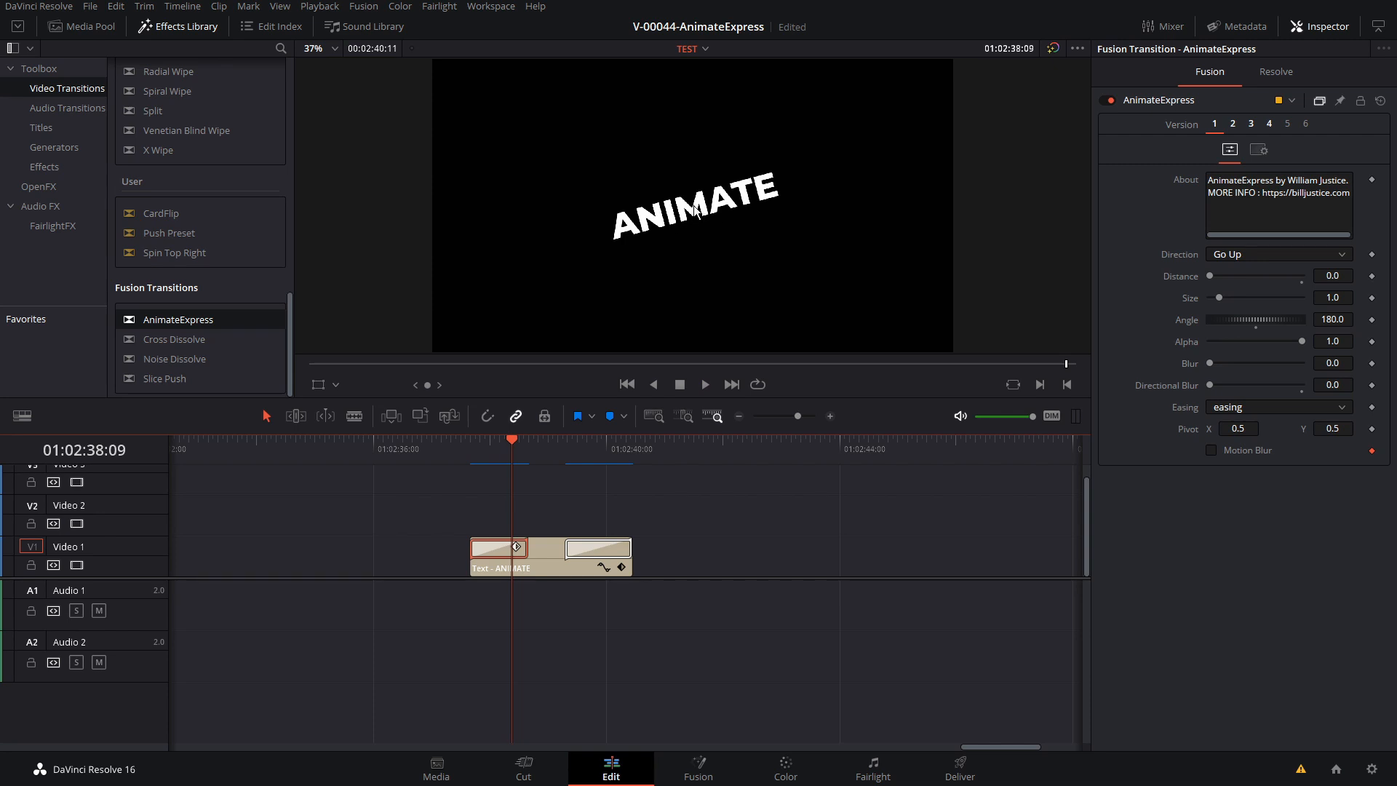
key("Up")
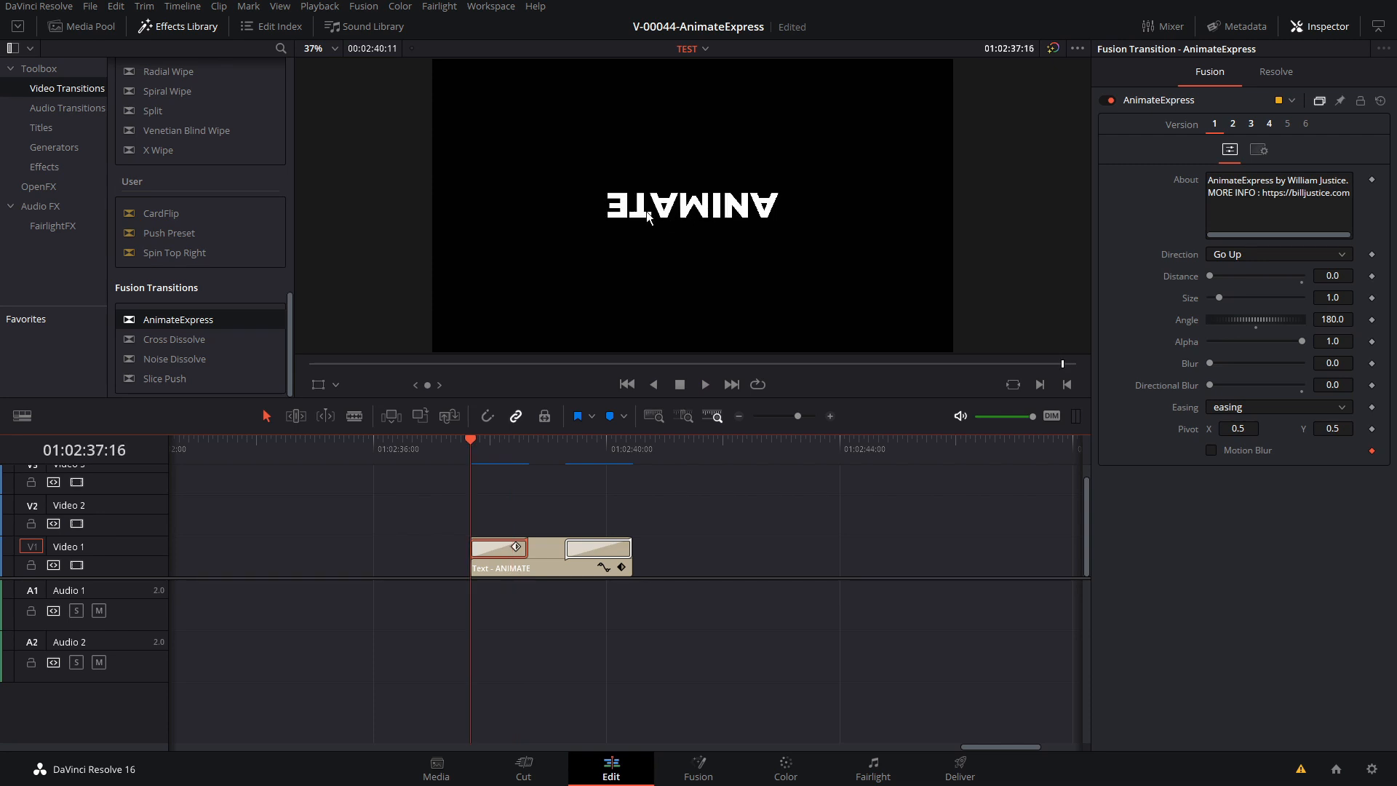
left_click(462, 441)
key("space")
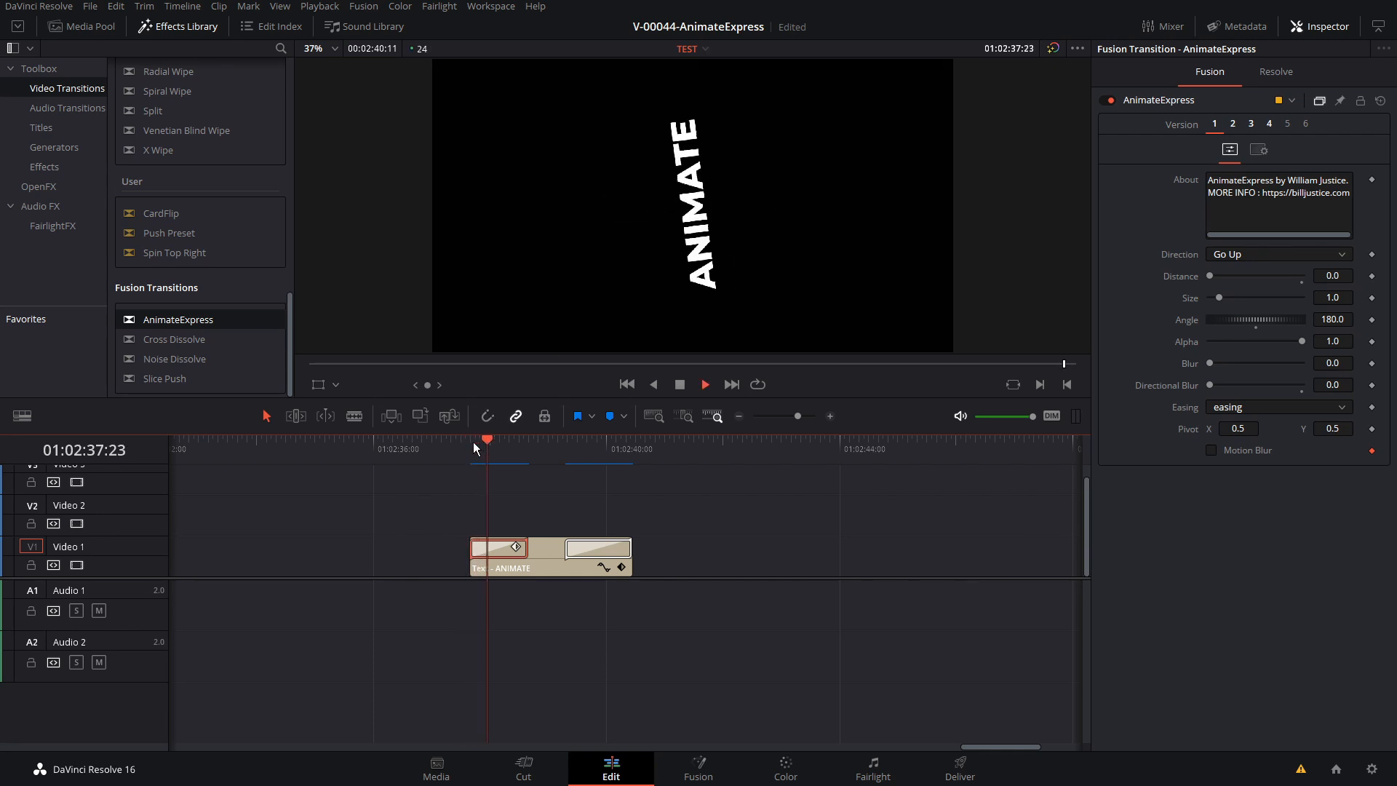
key("space")
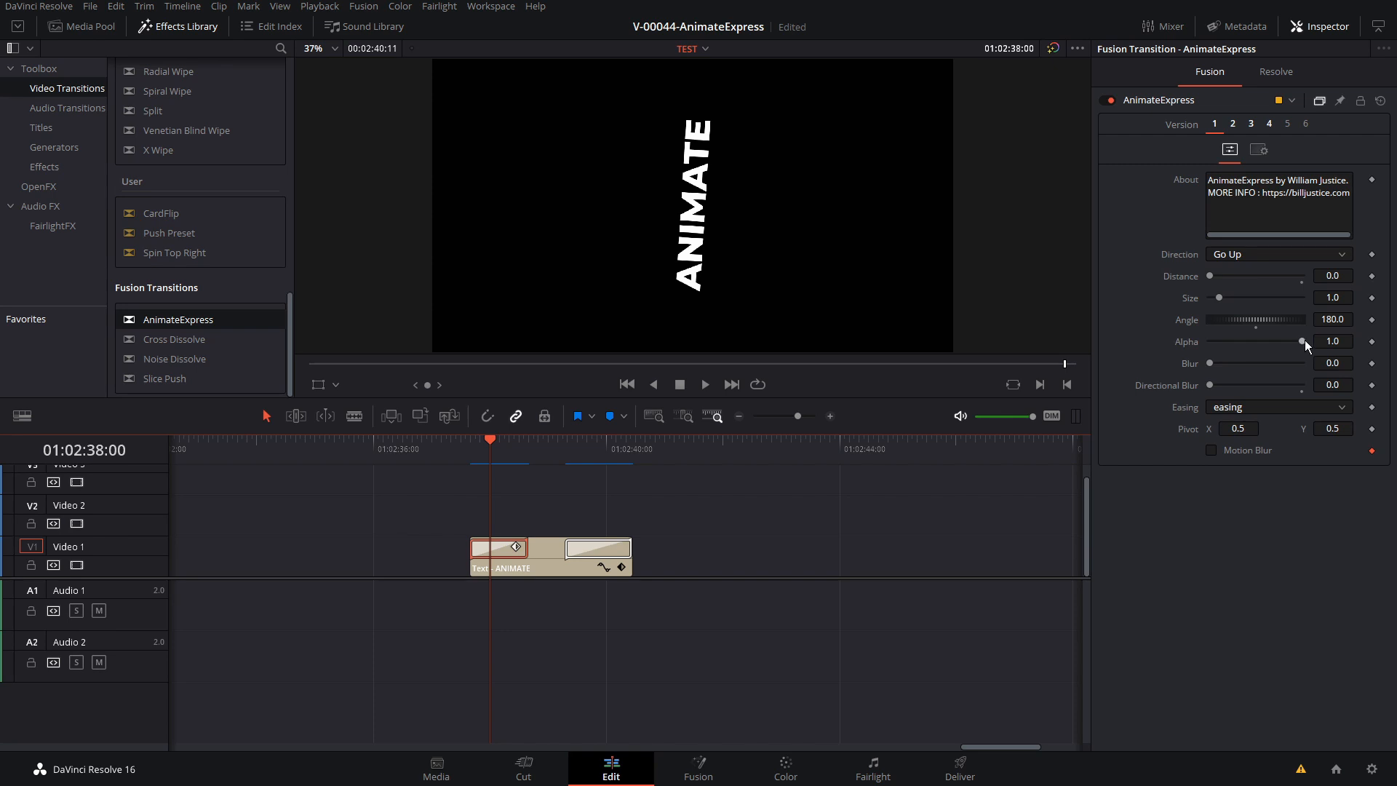
Set the start transition's Alpha to 0.0 and play back the fading, rotating entrance of the ANIMATE title several times
left_click_drag(1302, 340, 1211, 339)
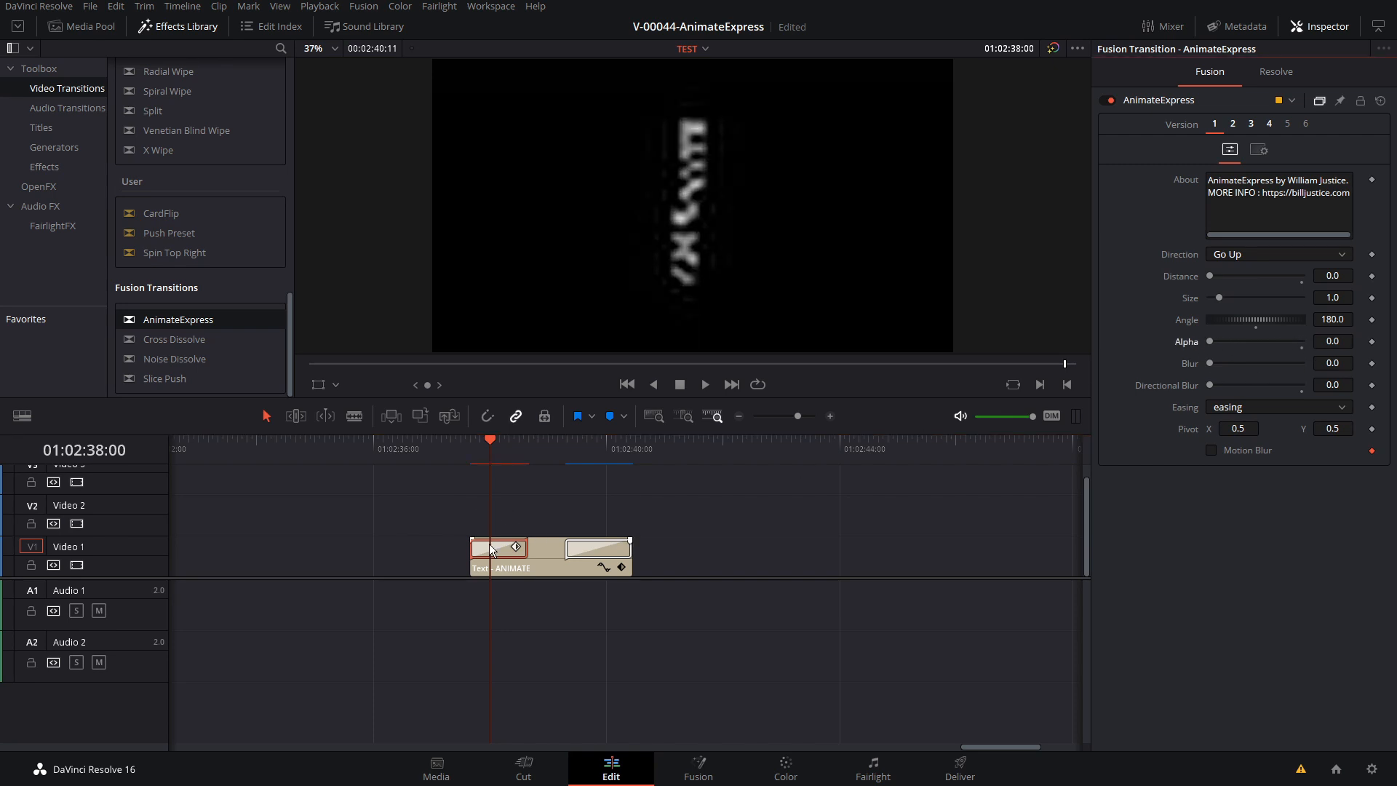
left_click(470, 447)
key("space")
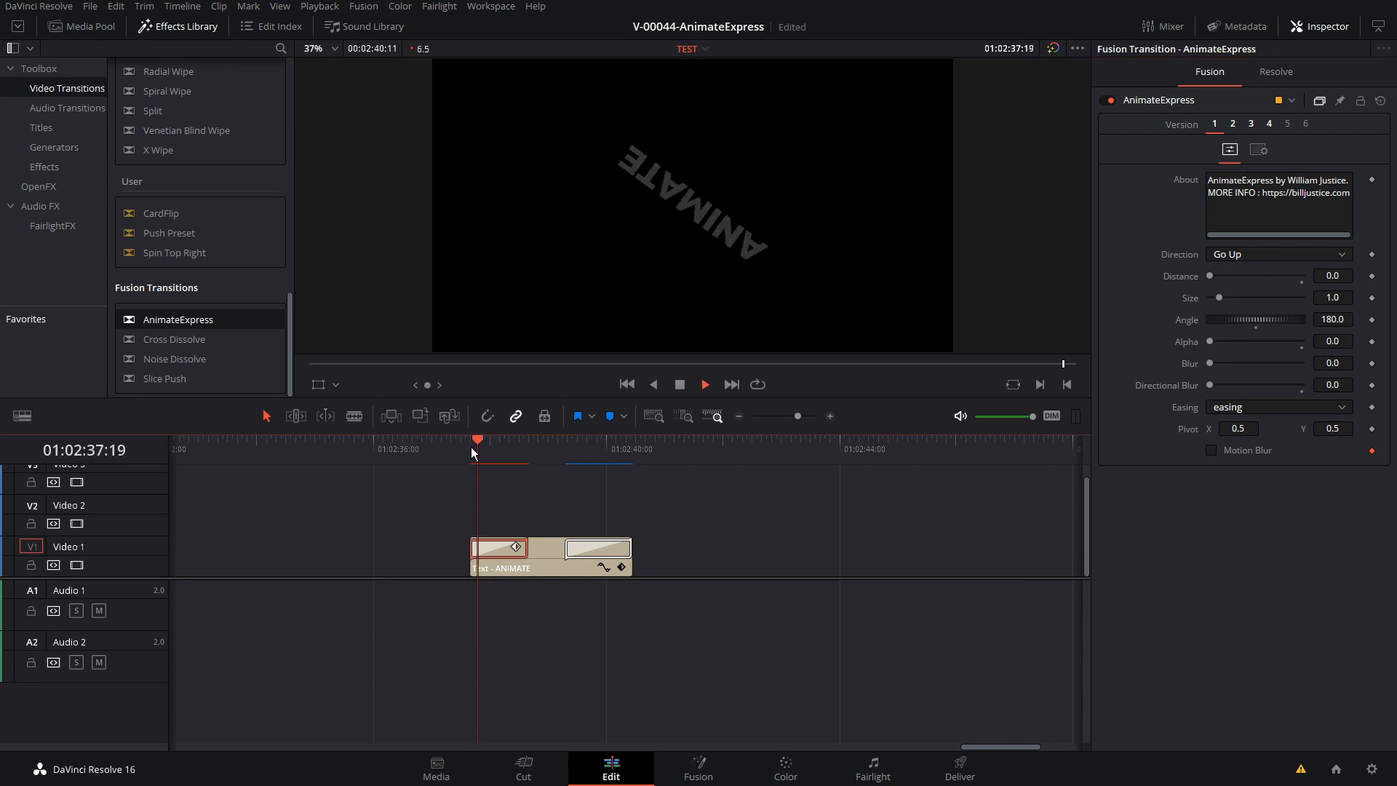
left_click(470, 447)
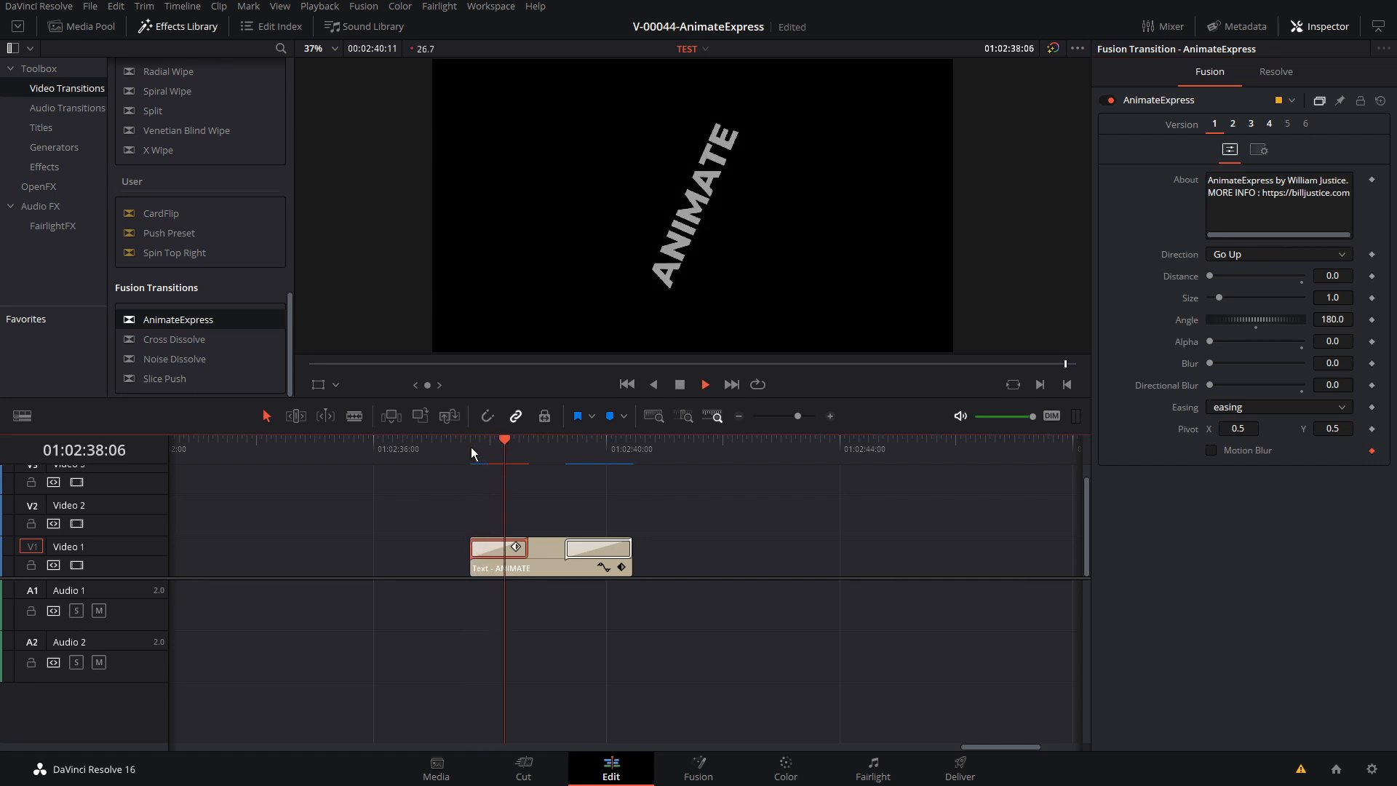
left_click(470, 446)
key("space")
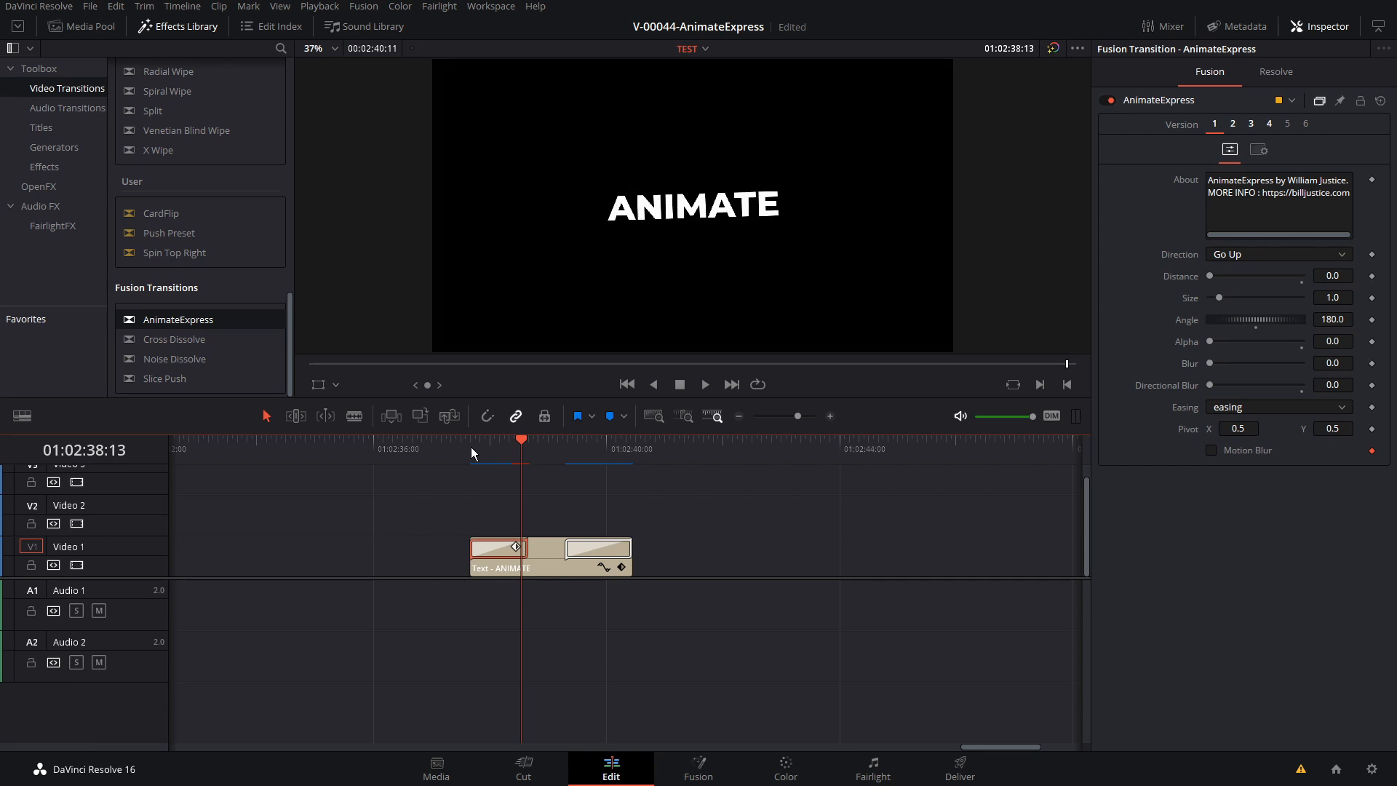
left_click(470, 447)
key("space")
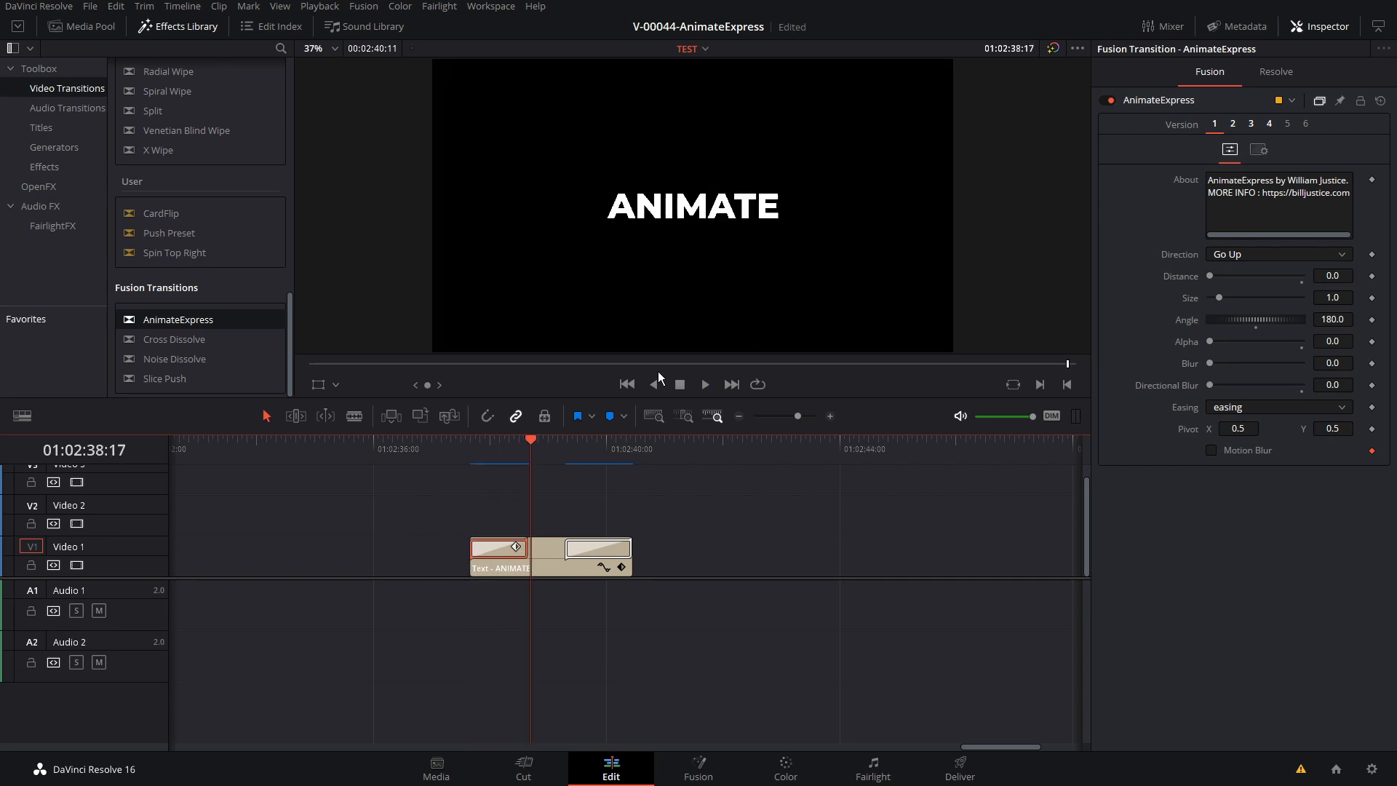
Try a Blur of 100 for the start transition, then play back the entrance and examine frames within it
left_click(497, 454)
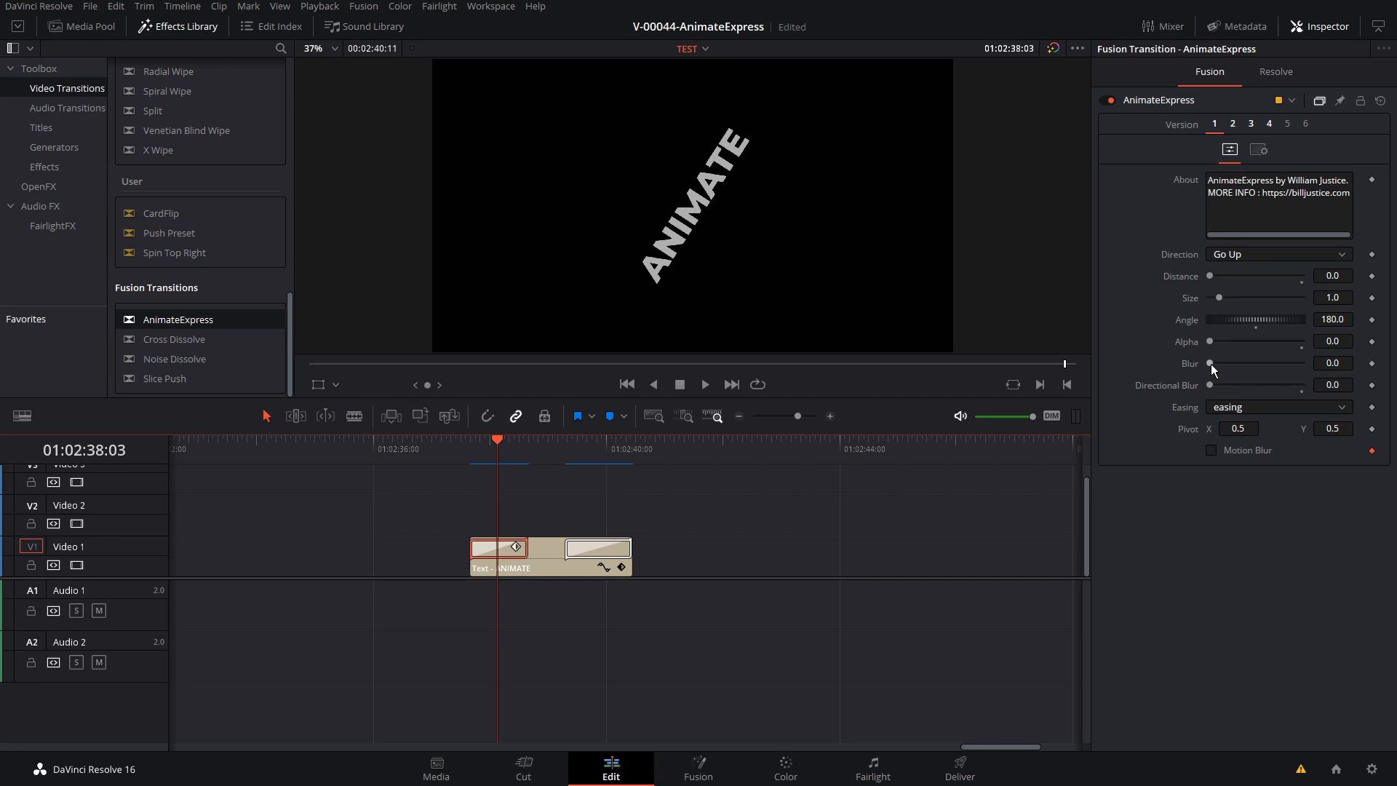
left_click_drag(1211, 364, 1272, 368)
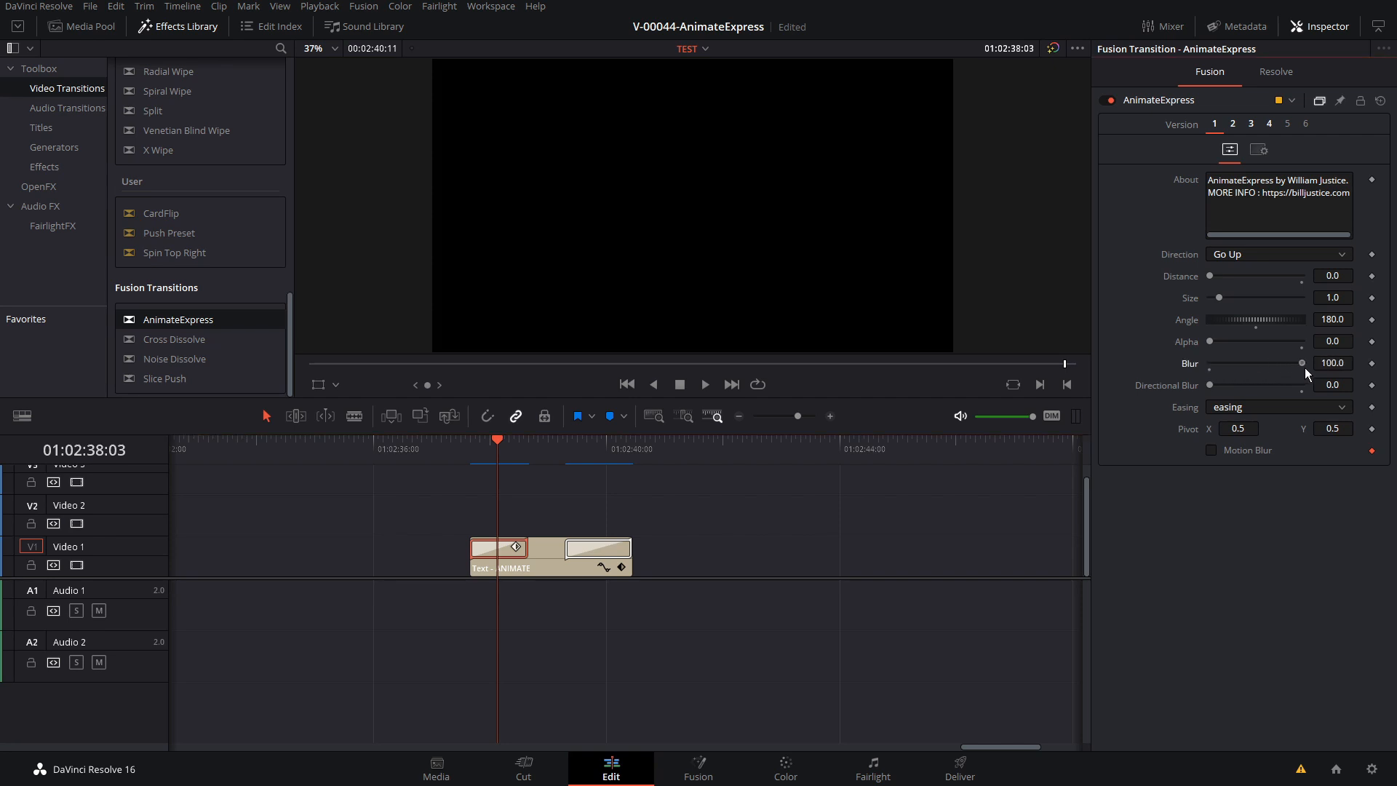
left_click(471, 452)
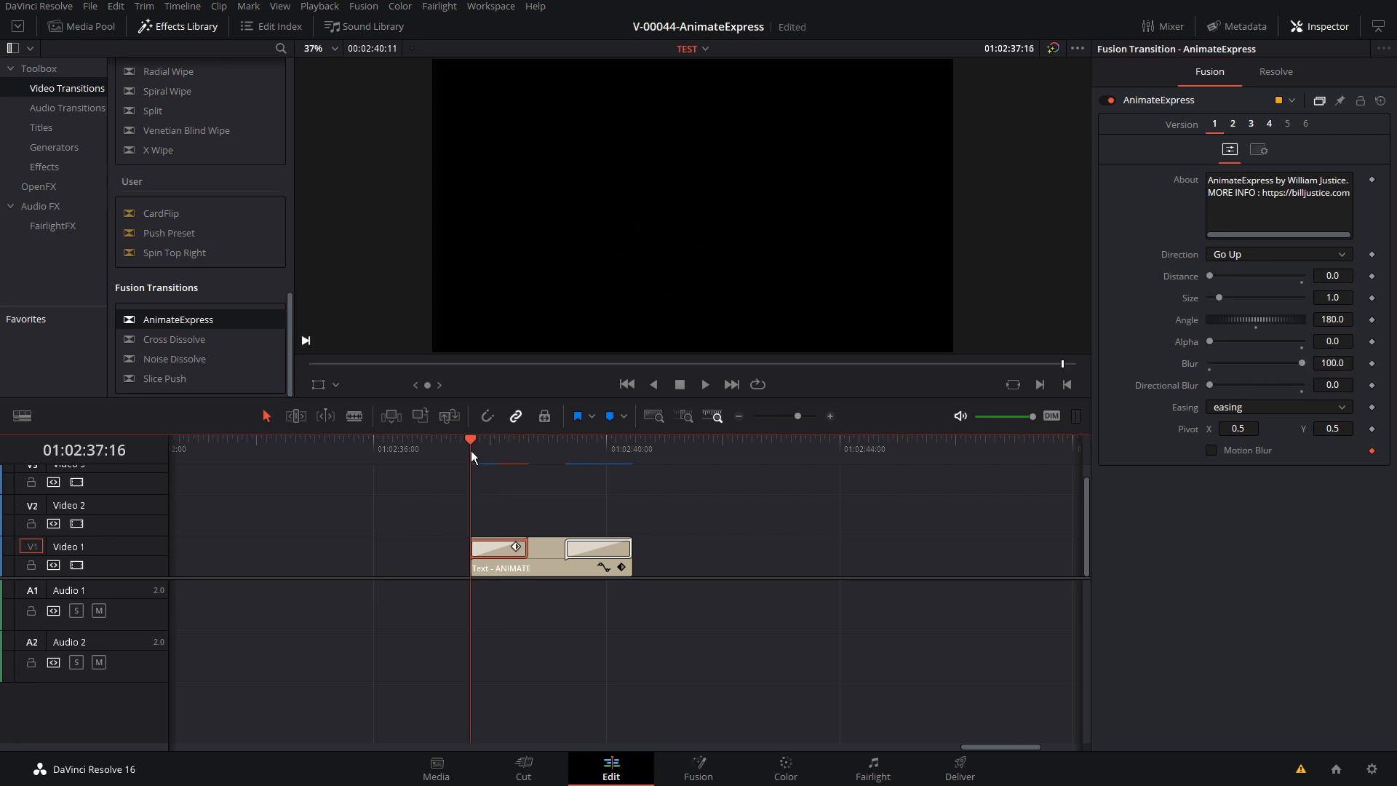
key("space")
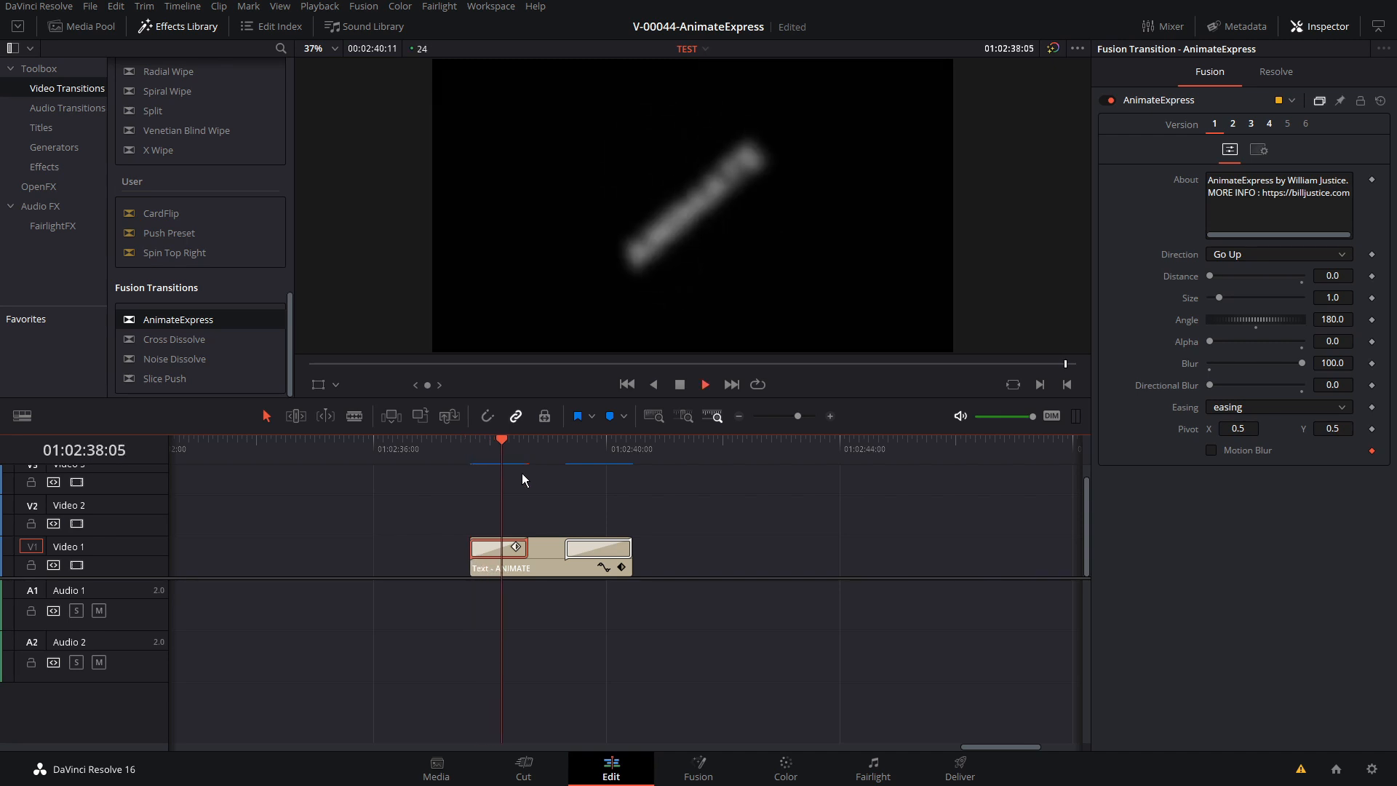
left_click(509, 452)
left_click(488, 447)
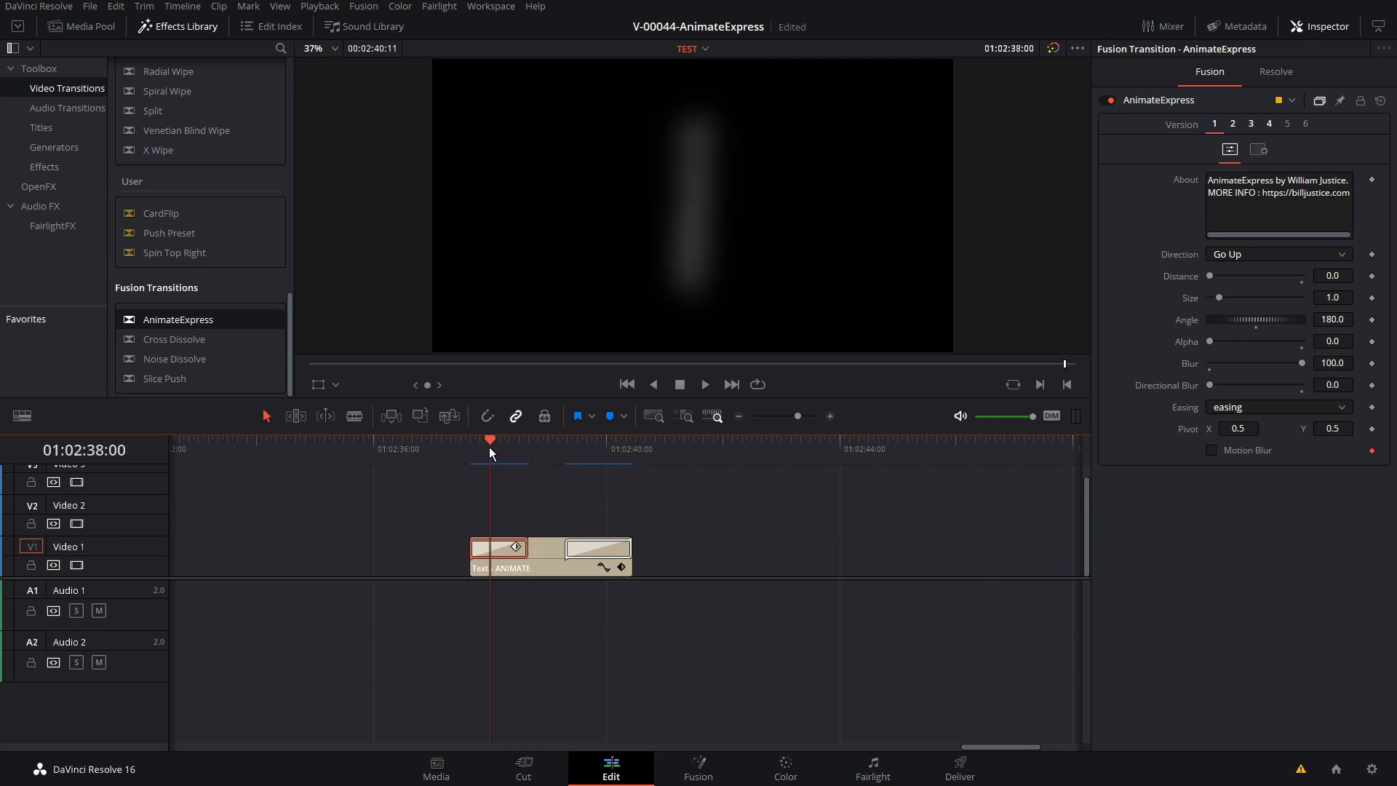
left_click(501, 443)
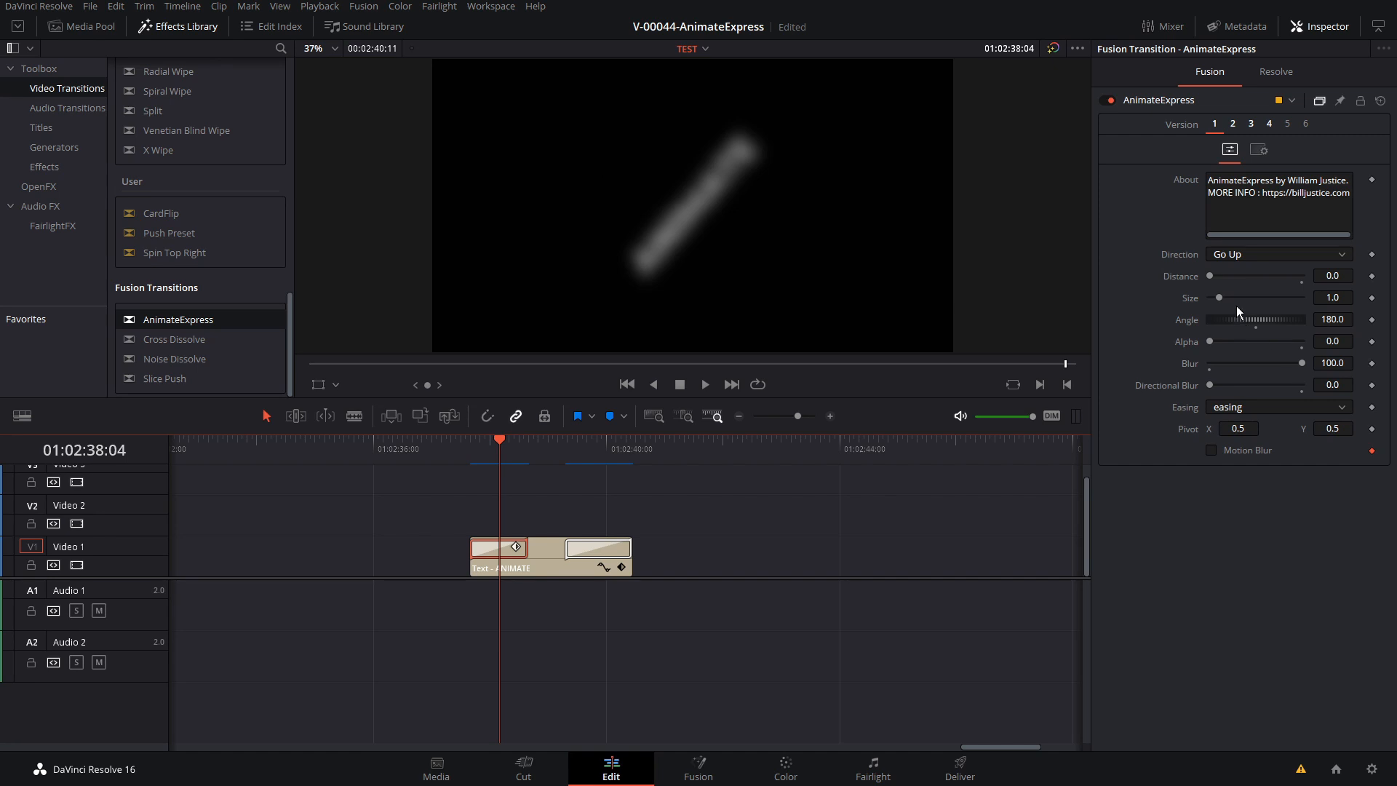
Try a Size of 10 together with the blur on the start transition and play back the title's entrance
left_click_drag(1220, 298, 1303, 299)
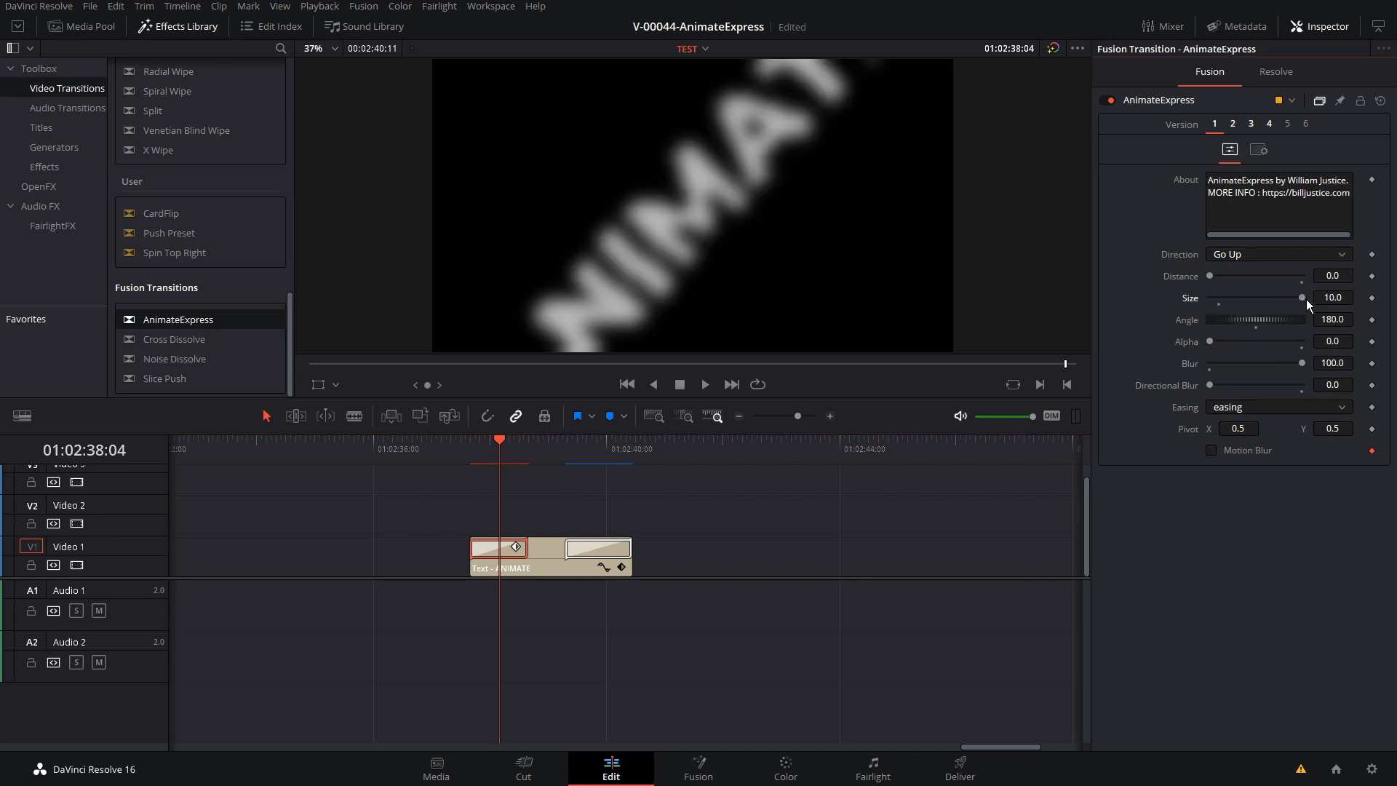
left_click(470, 447)
key("space")
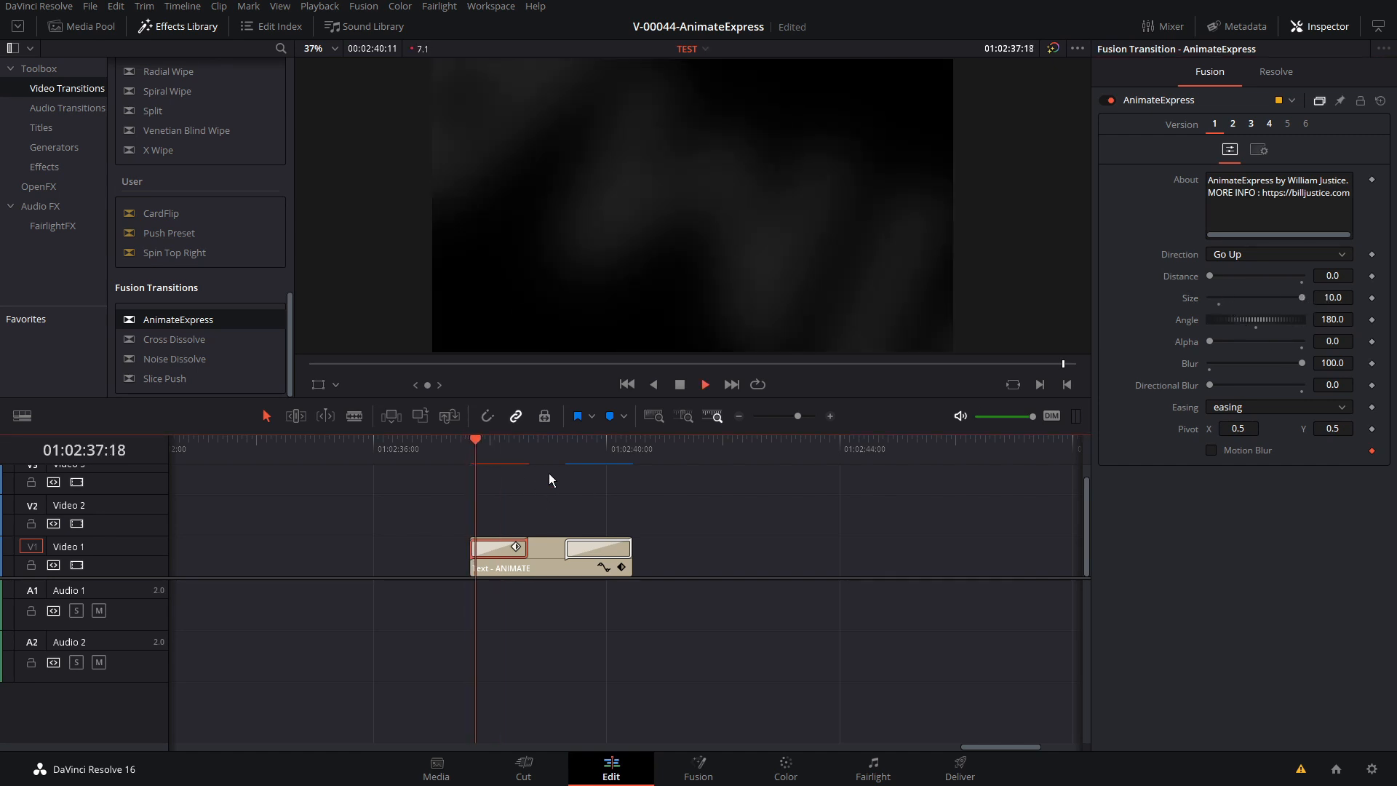
left_click(482, 447)
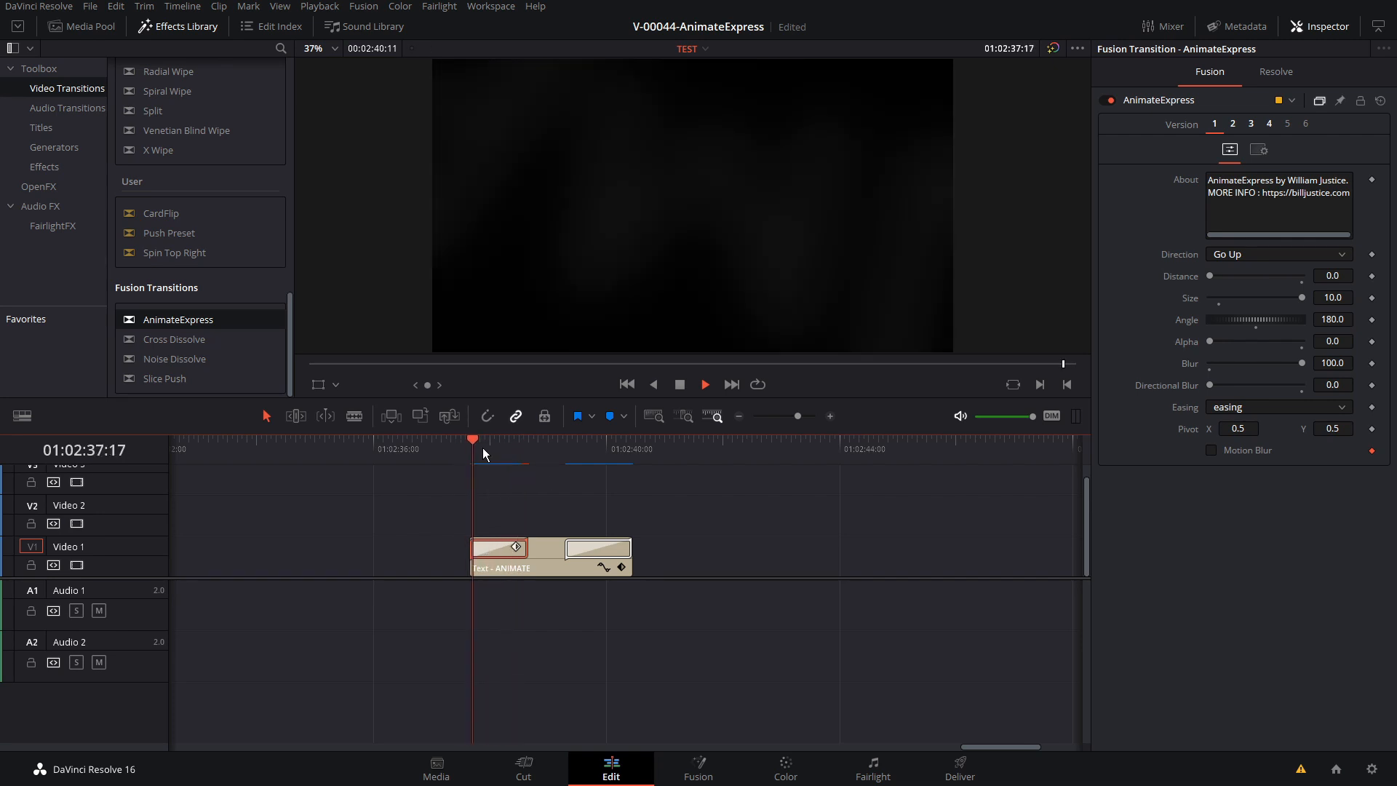
key("space")
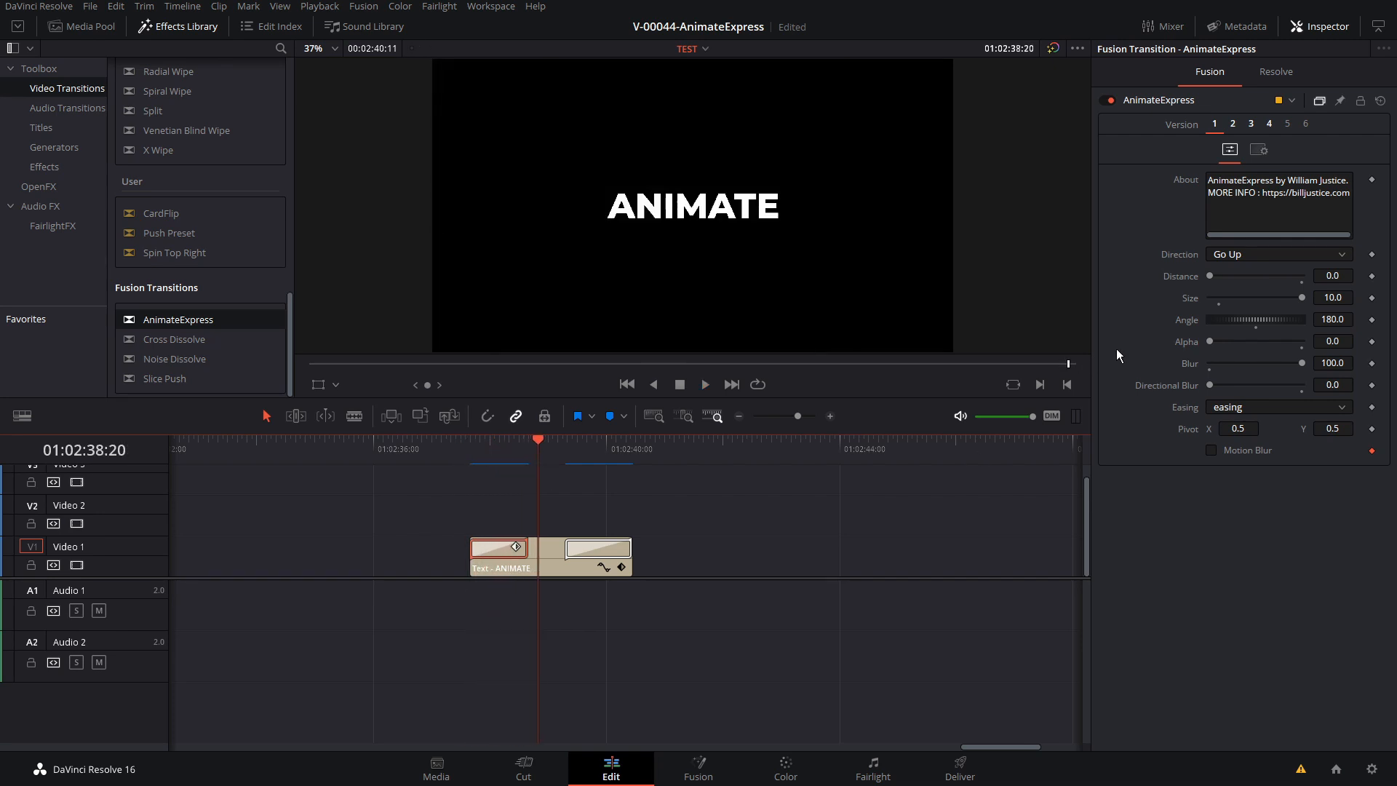
Reset the start transition's Size to 1.0, Angle to 0.0 and Blur to 0.0, and set Directional Blur to 1.0
left_click(1220, 299)
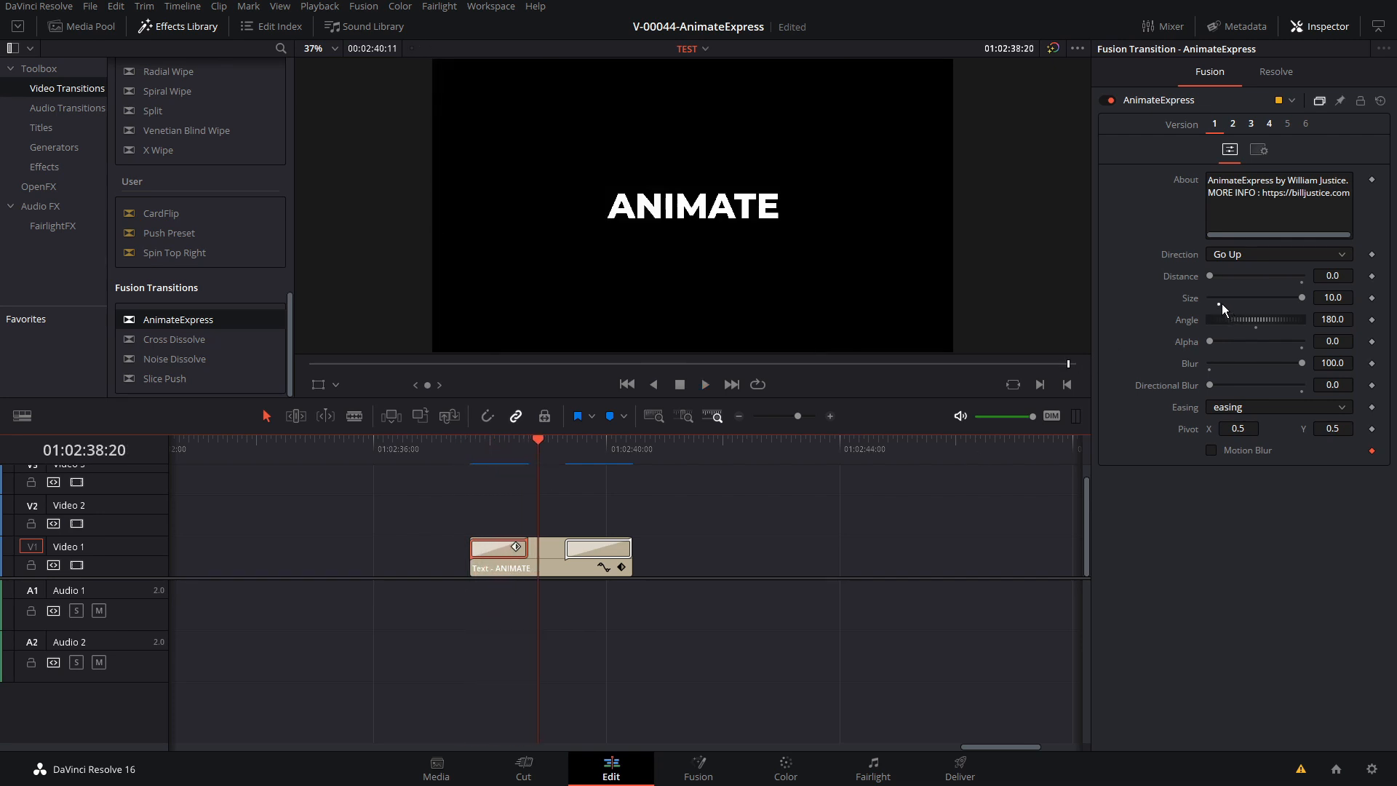
double_click(1254, 328)
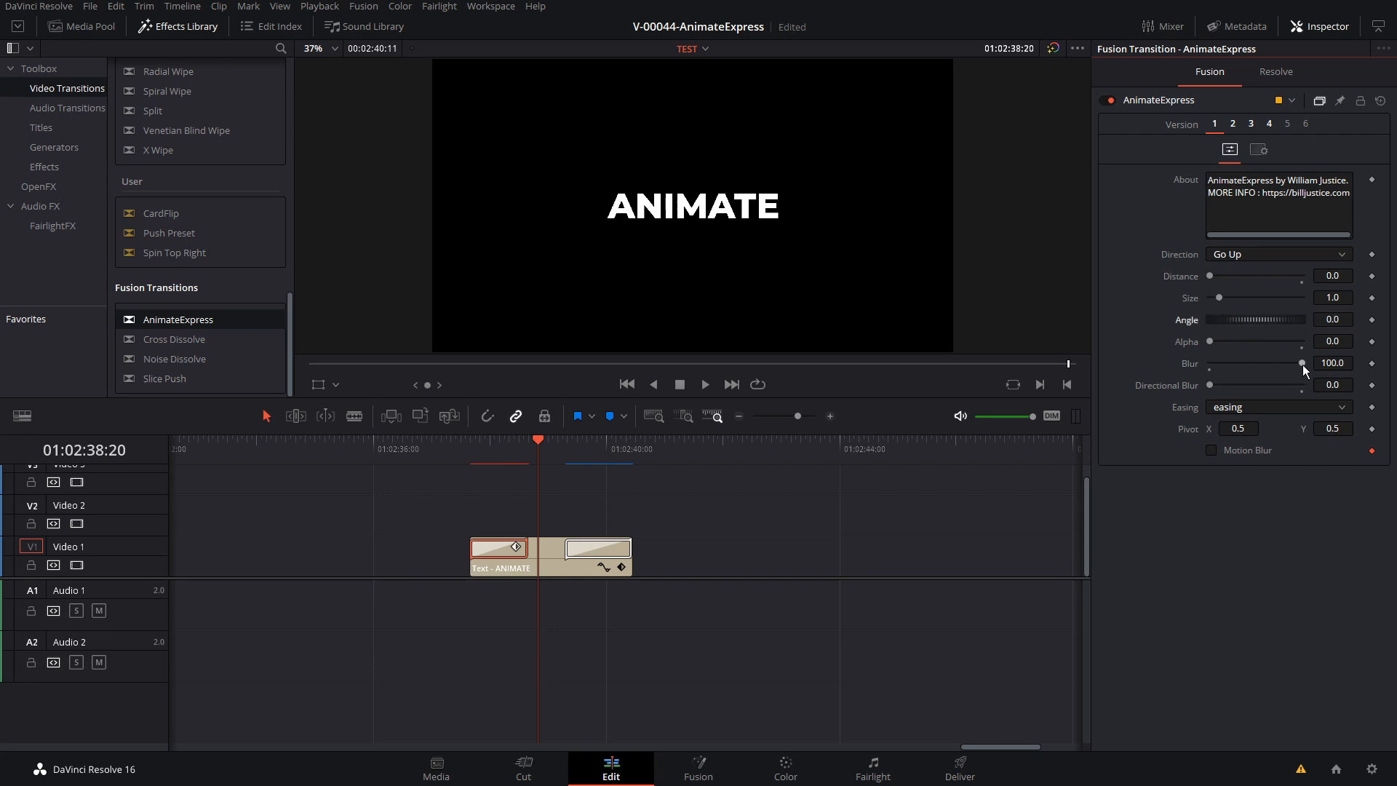
mouse_move(1302, 365)
left_mouse_down()
mouse_move(1208, 368)
mouse_move(1290, 386)
left_mouse_up()
left_click_drag(490, 445, 490, 446)
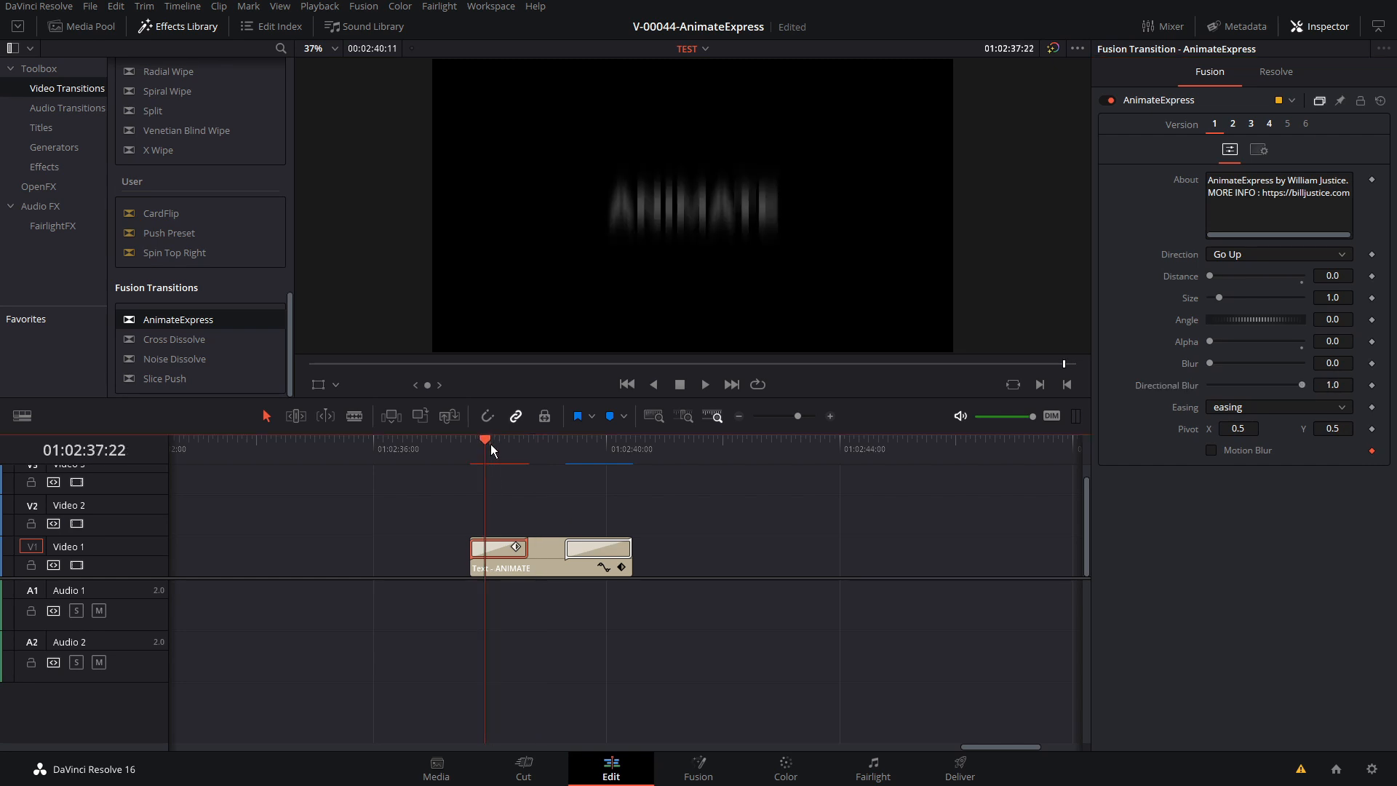
Try the Go Right direction for the directional blur, then return the direction to Go Up
left_click(1246, 254)
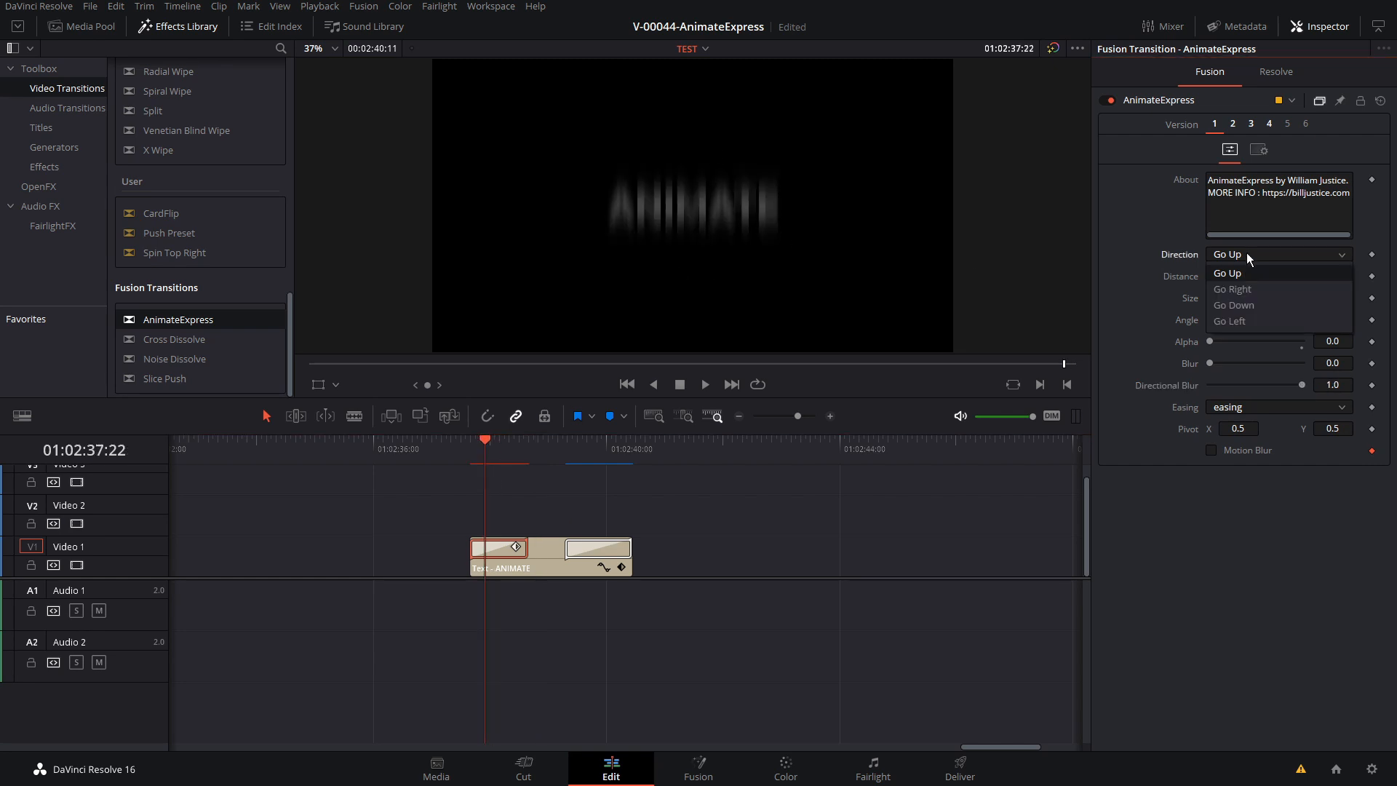
left_click(1236, 289)
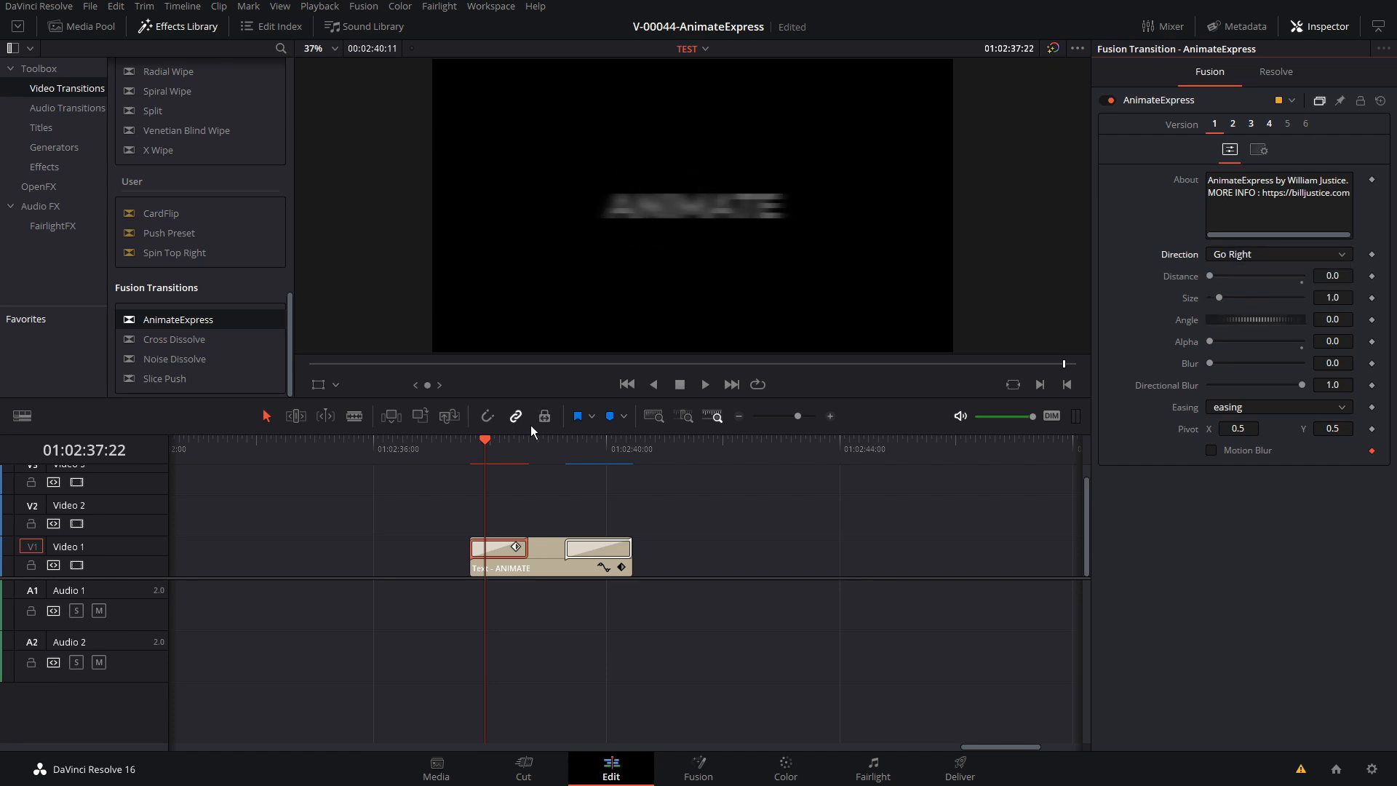
left_click(1258, 254)
left_click(1256, 268)
Play back the title's entrance with the directional blur and examine a frame within the transition
key("space")
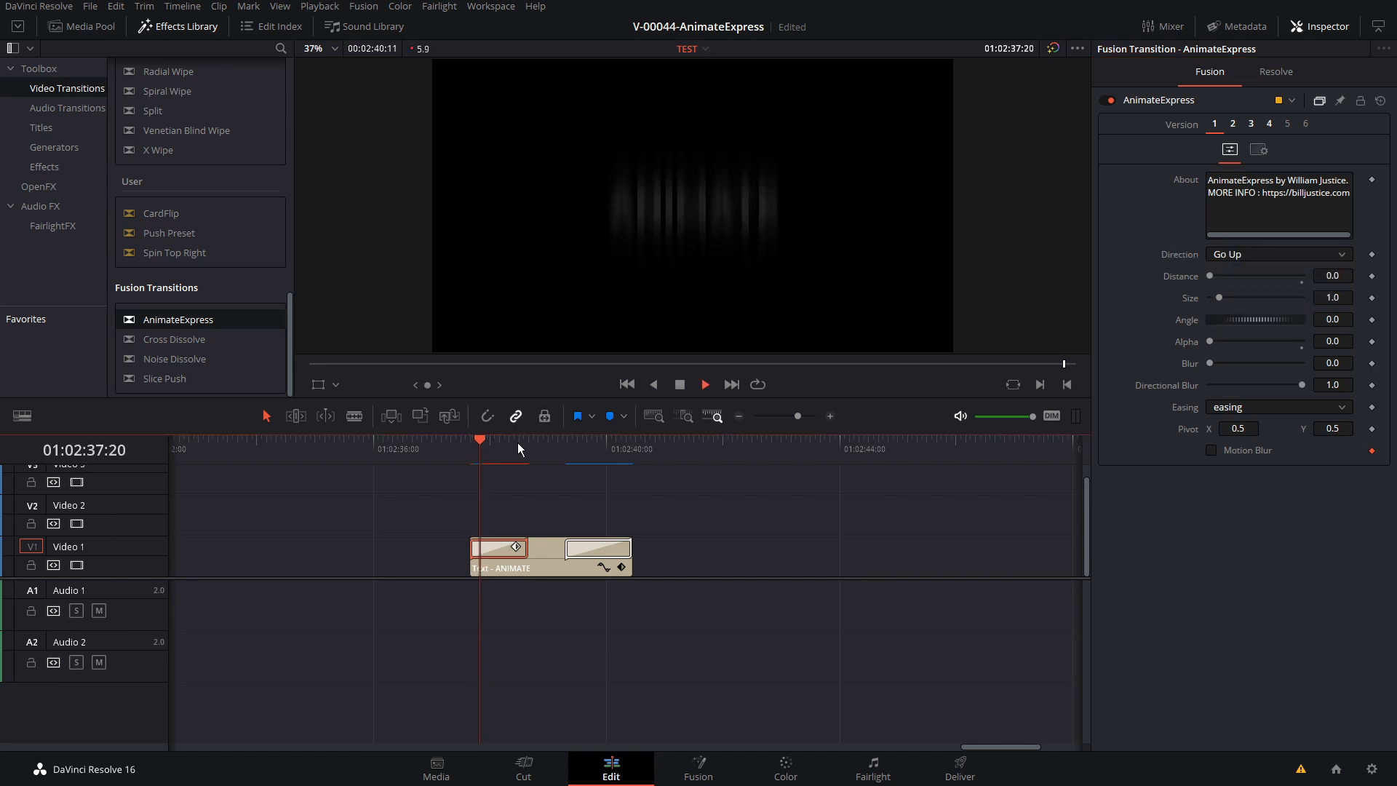
left_click(467, 446)
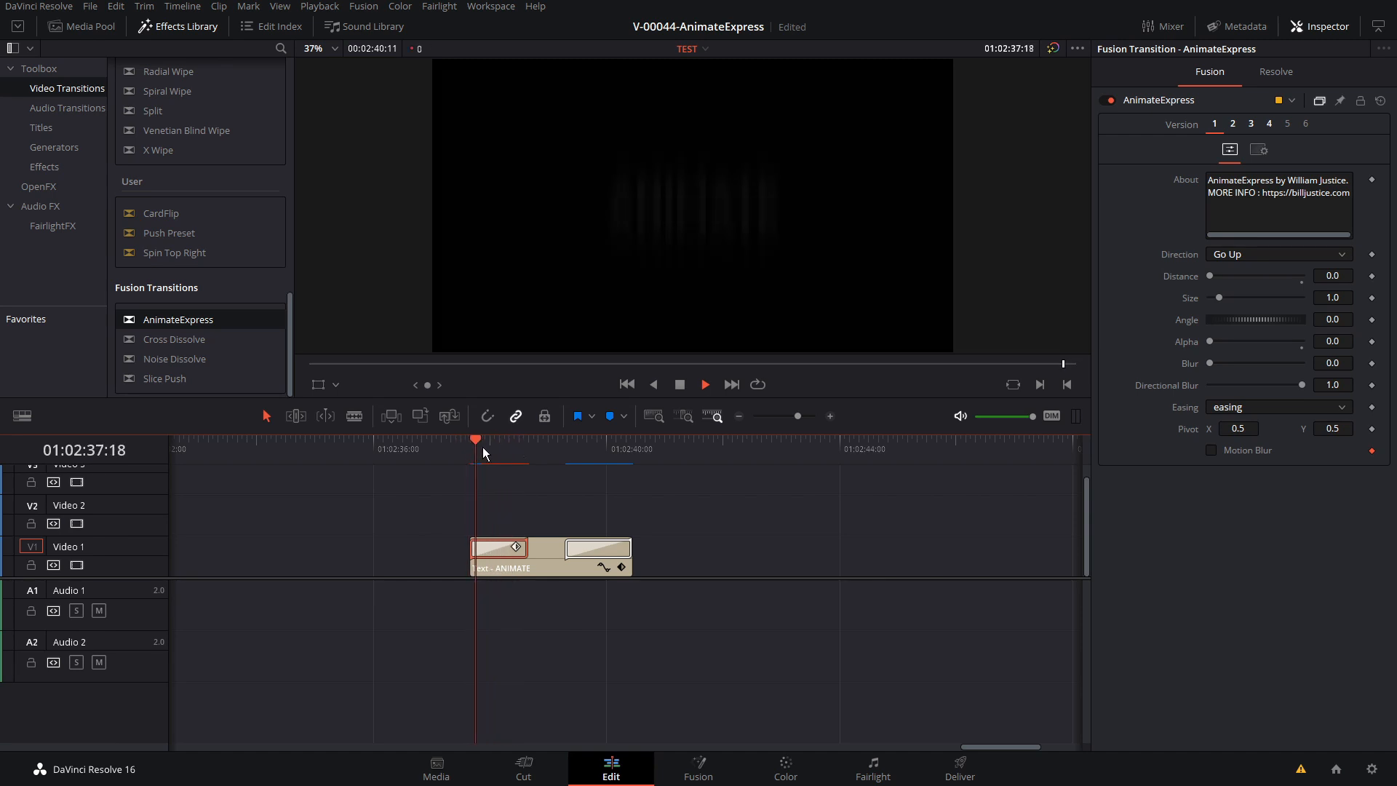
left_click(483, 452)
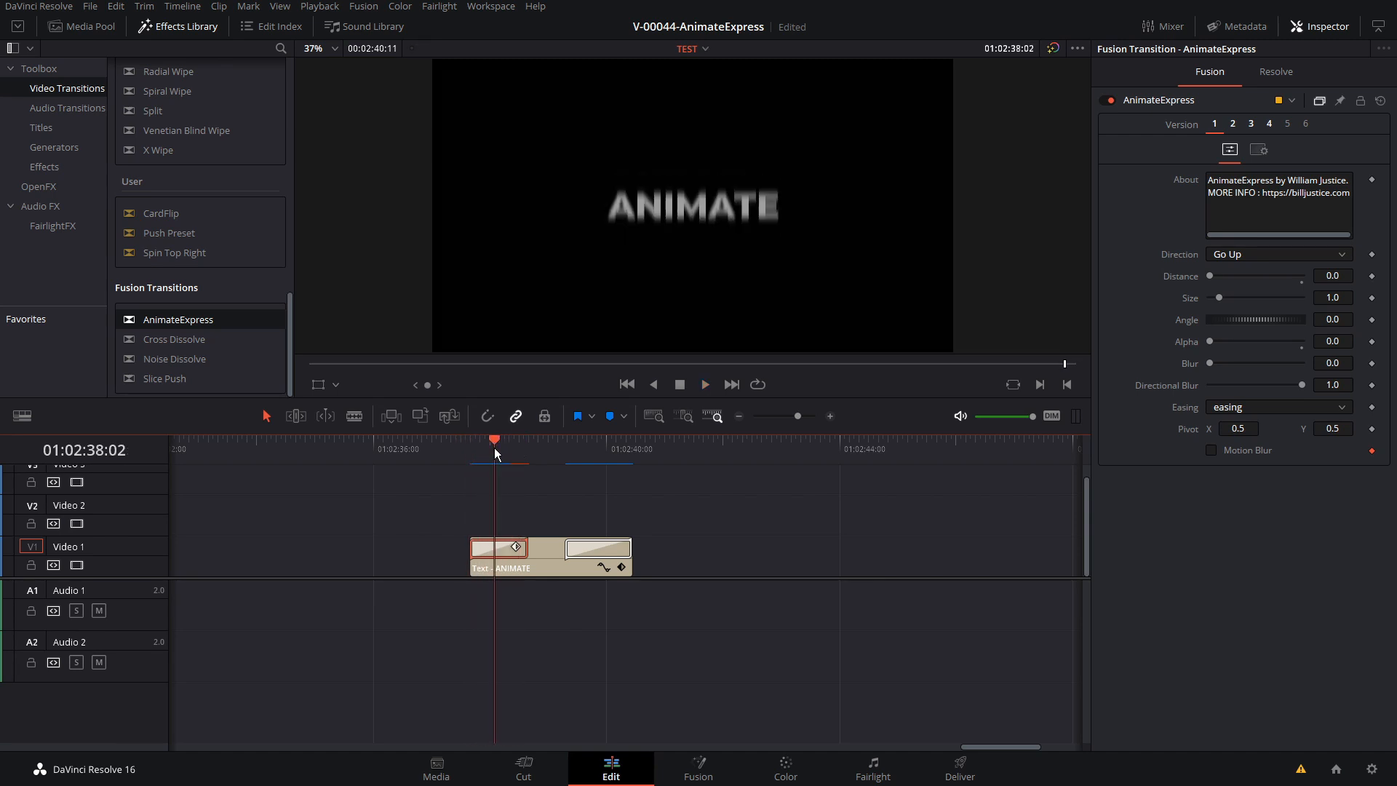
key("space")
Set the start transition's Distance to 0.4 and play back the rising, blurred entrance twice
left_click_drag(1217, 277, 1245, 274)
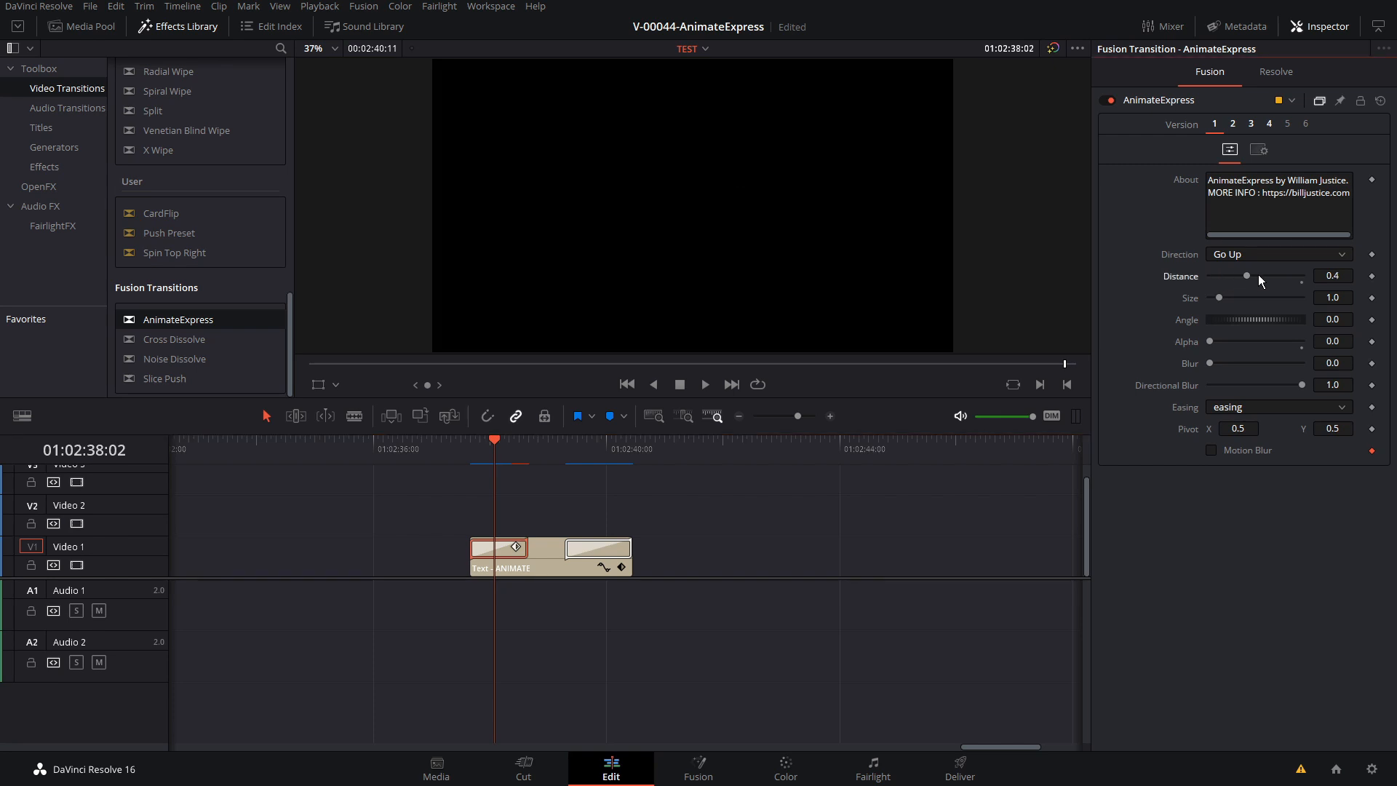
left_click(471, 446)
key("space")
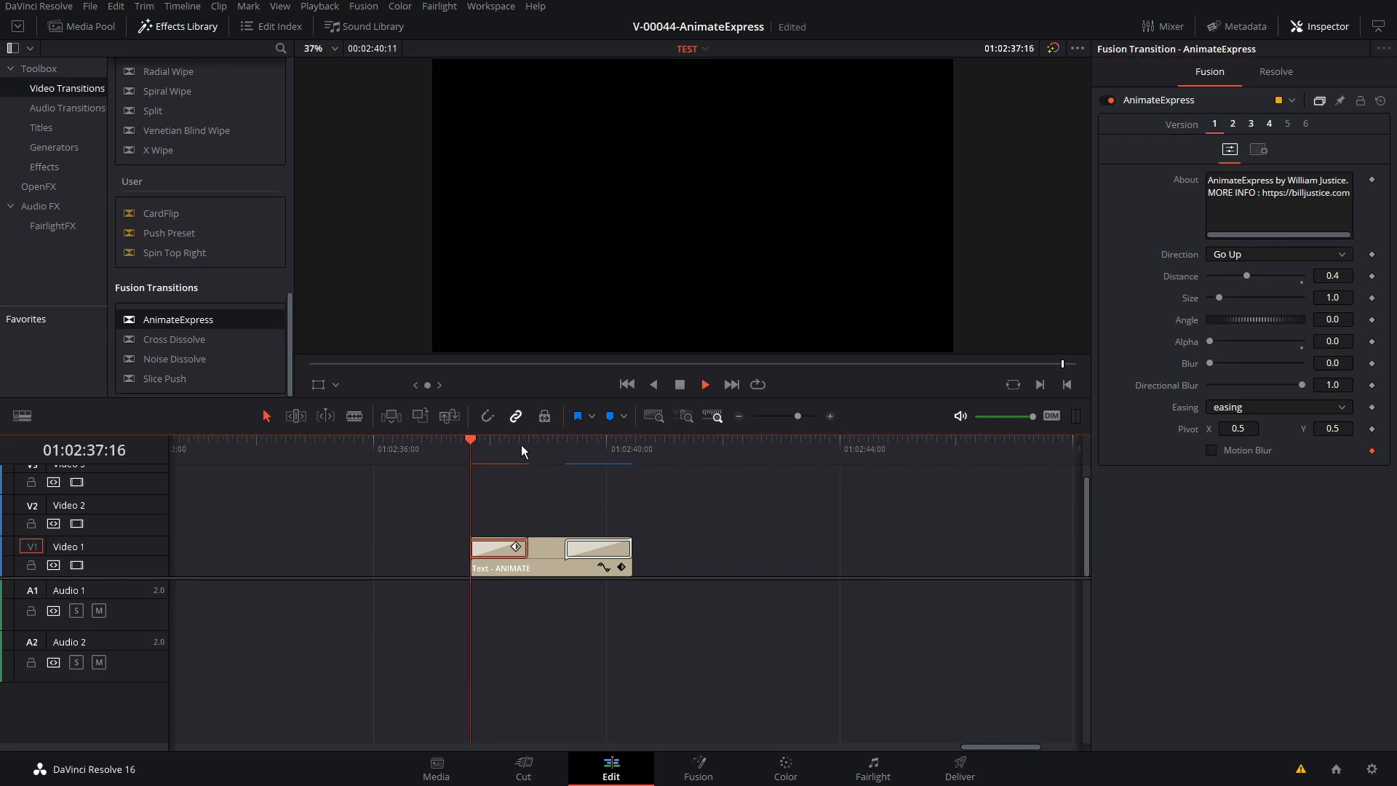
left_click(470, 445)
key("space")
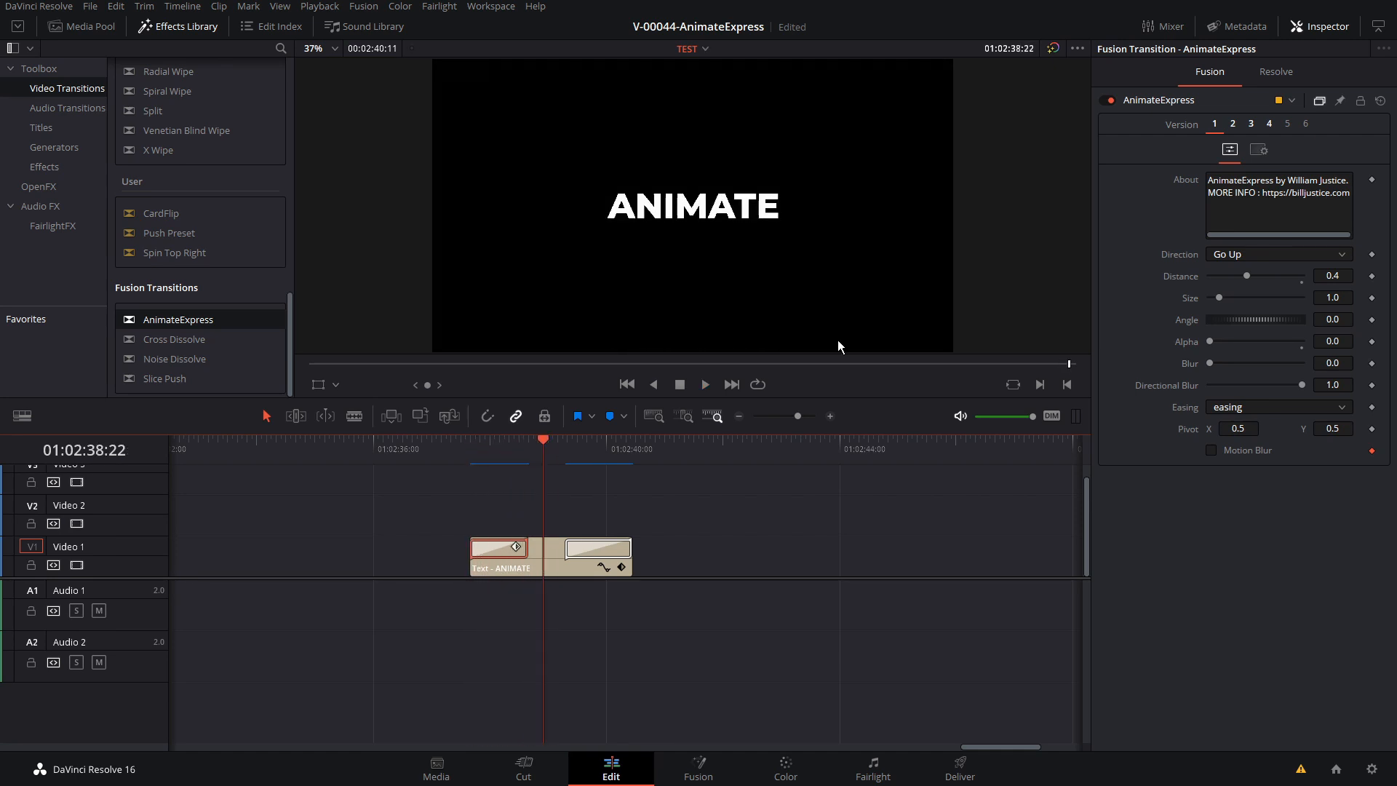
Change the start transition's Easing to easingBack, play back the entrance and examine a frame within the transition
left_click(495, 445)
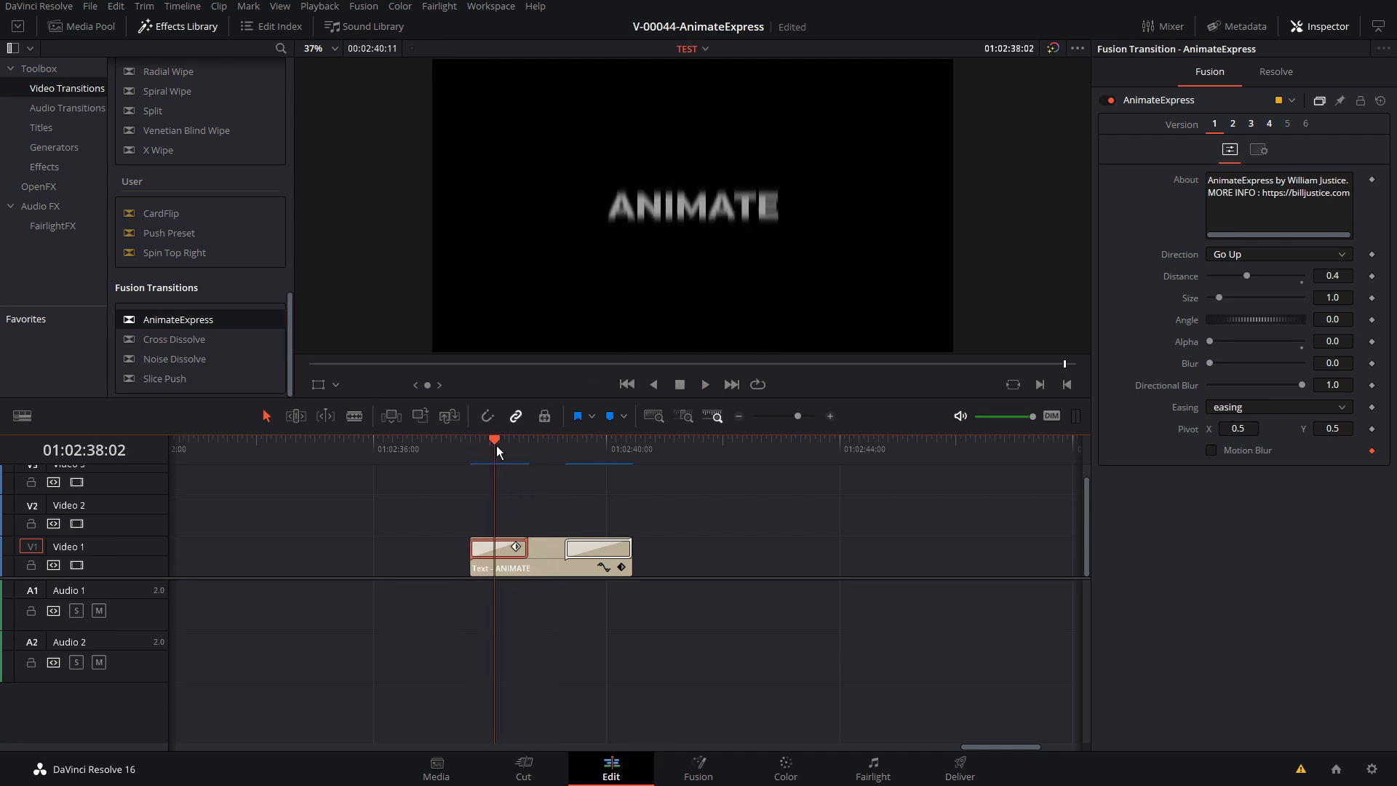
left_click(1241, 407)
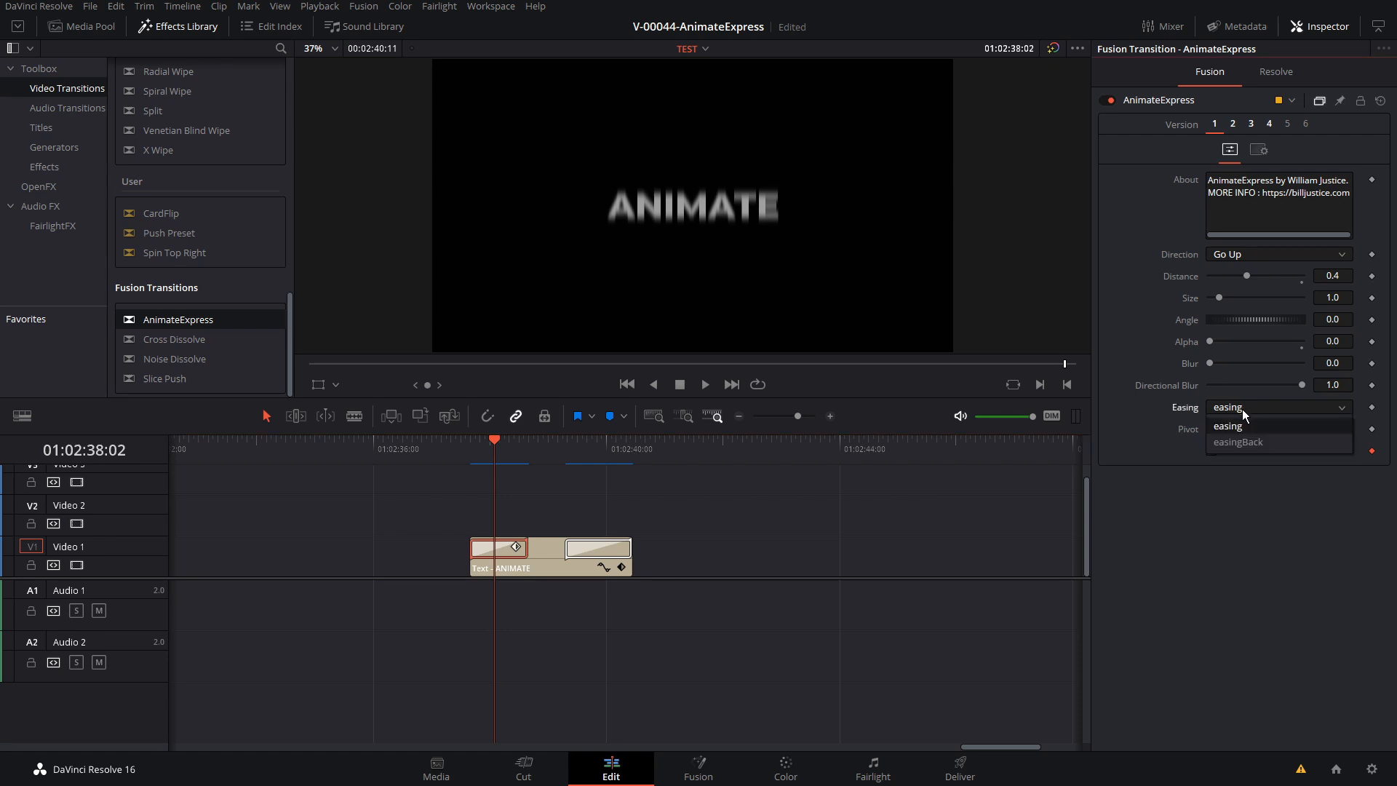
left_click(1252, 442)
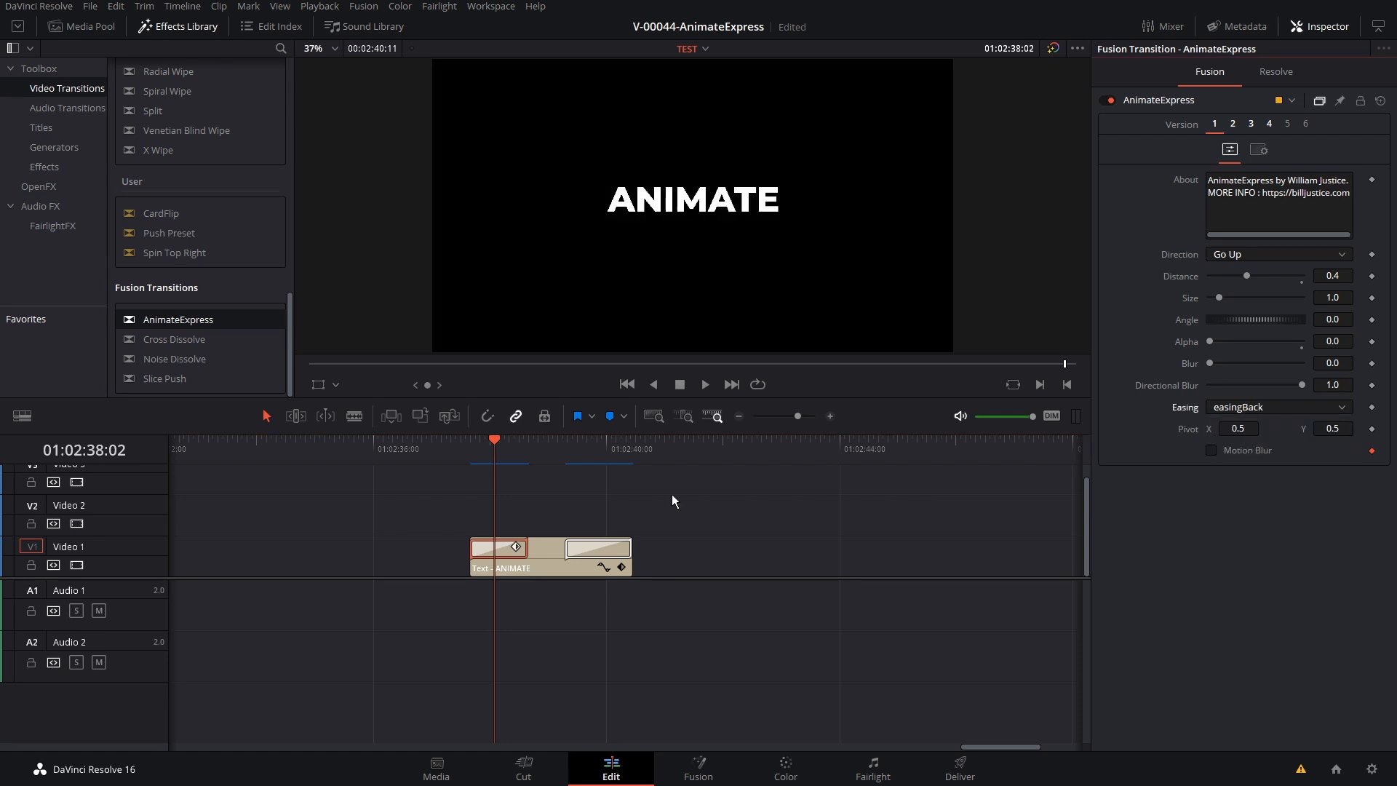
left_click(473, 448)
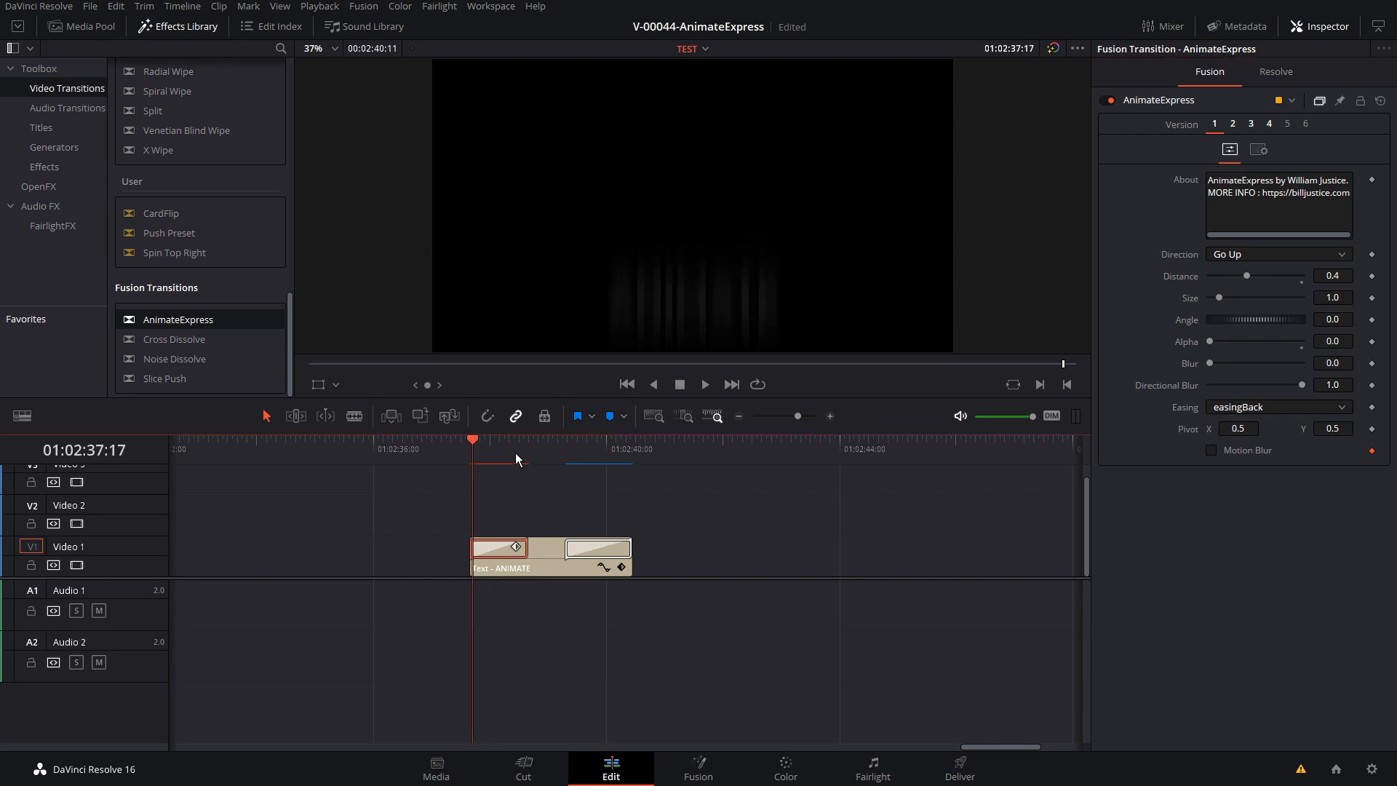
key("space")
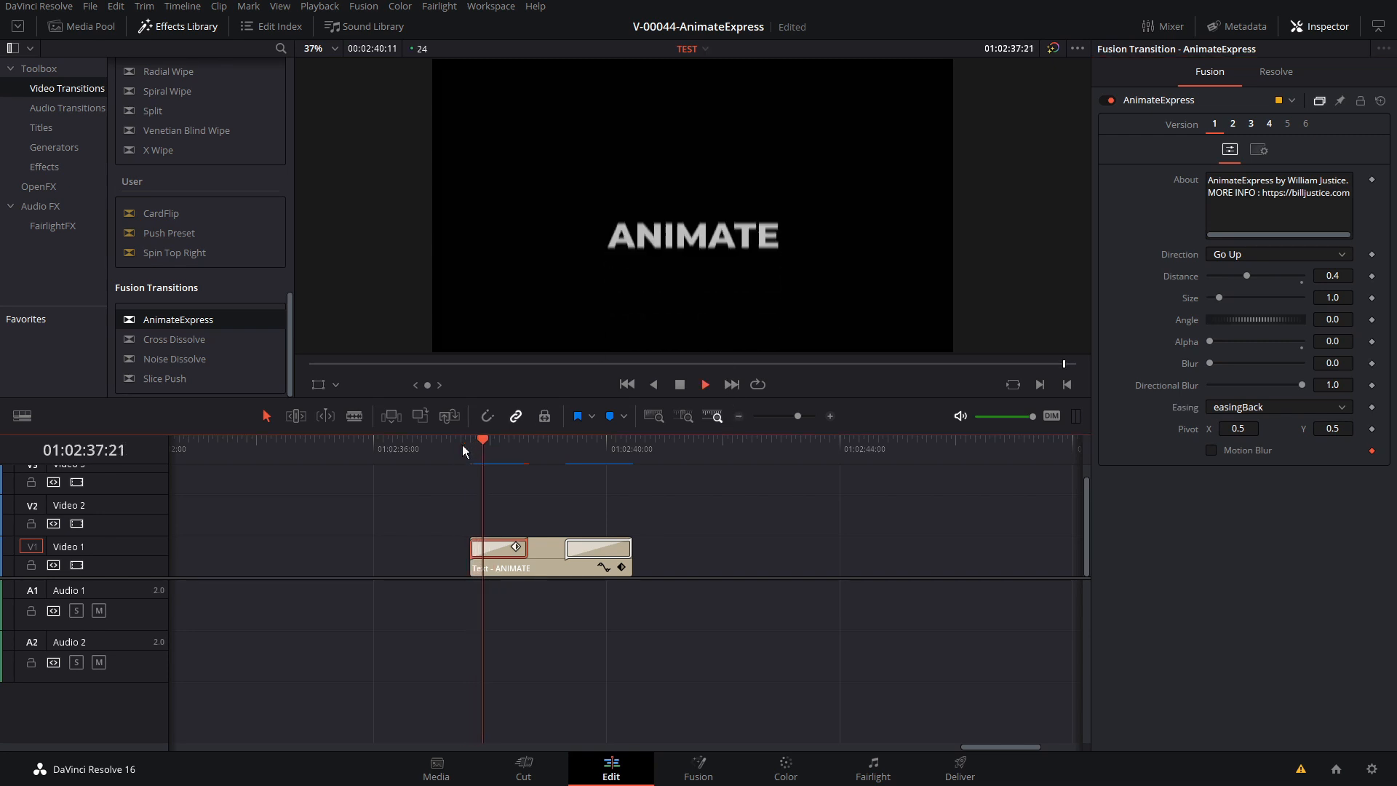
left_click(468, 448)
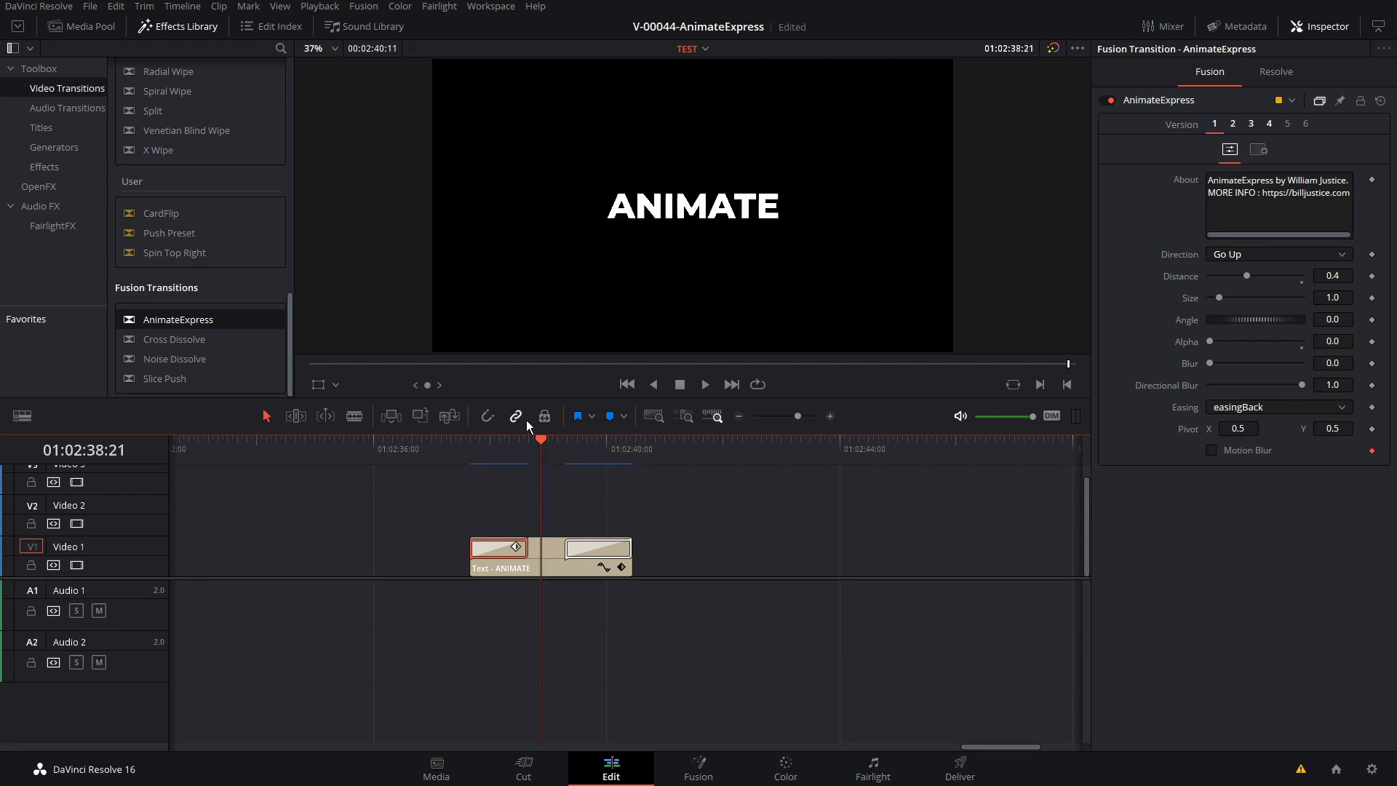
left_click(497, 447)
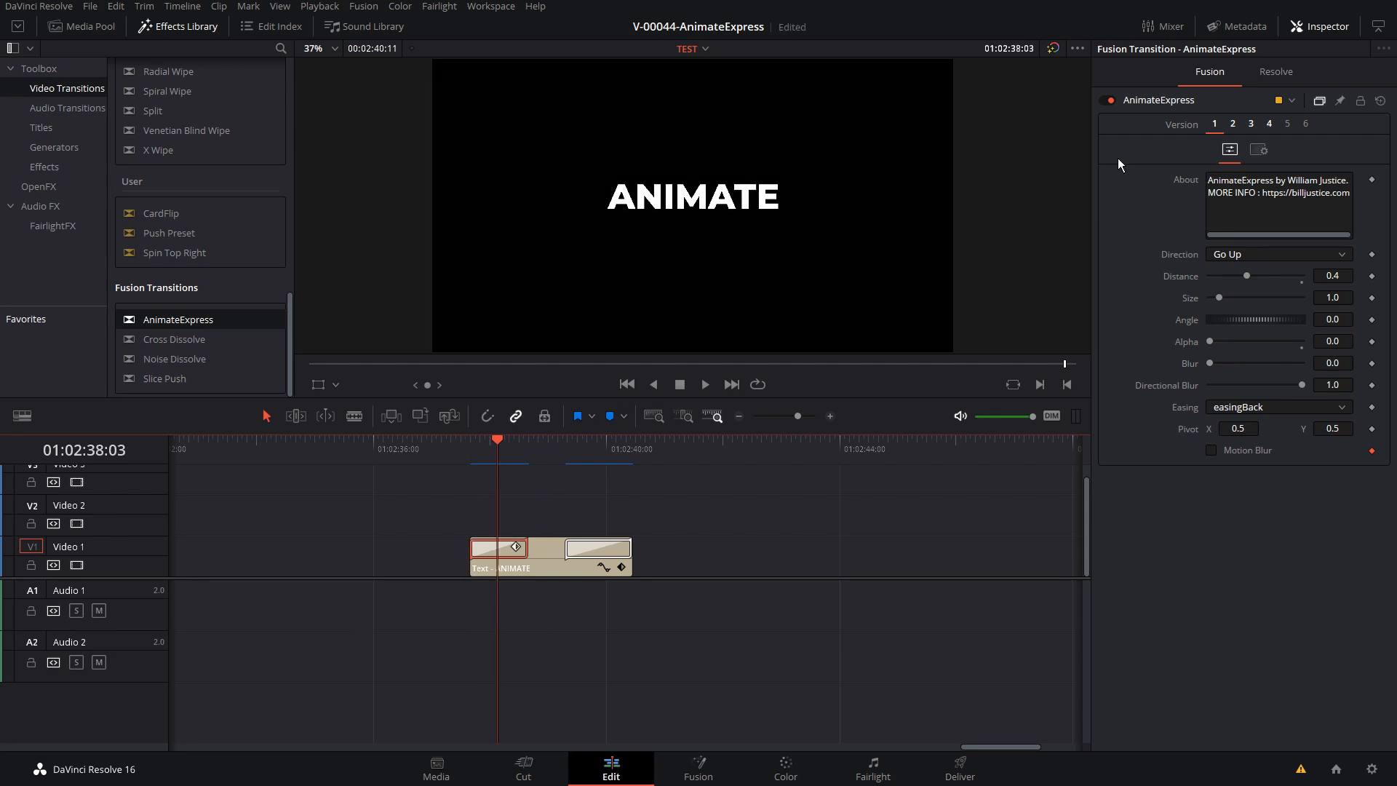
Switch the start transition to version 3 and play back the title's entrance
left_click(1251, 124)
left_click(474, 442)
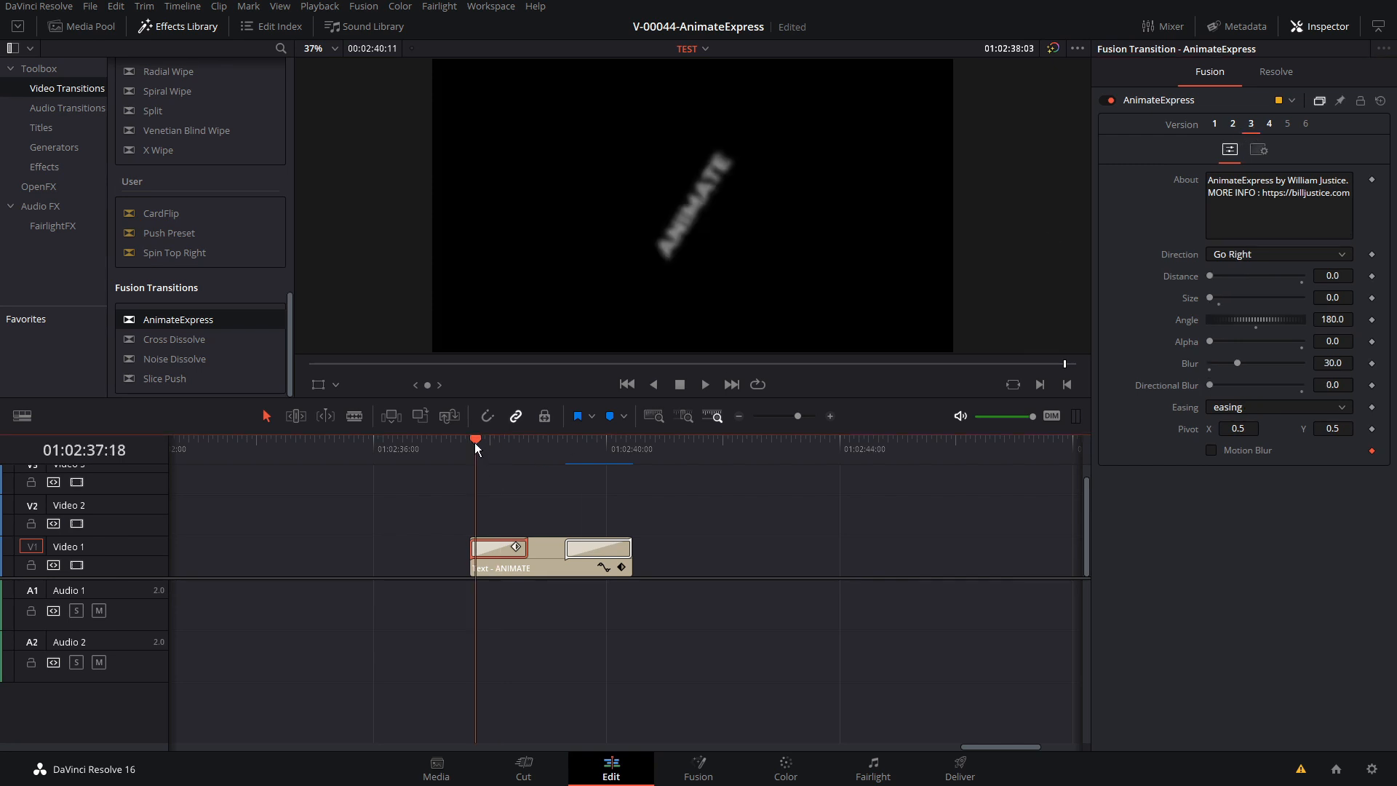
key("space")
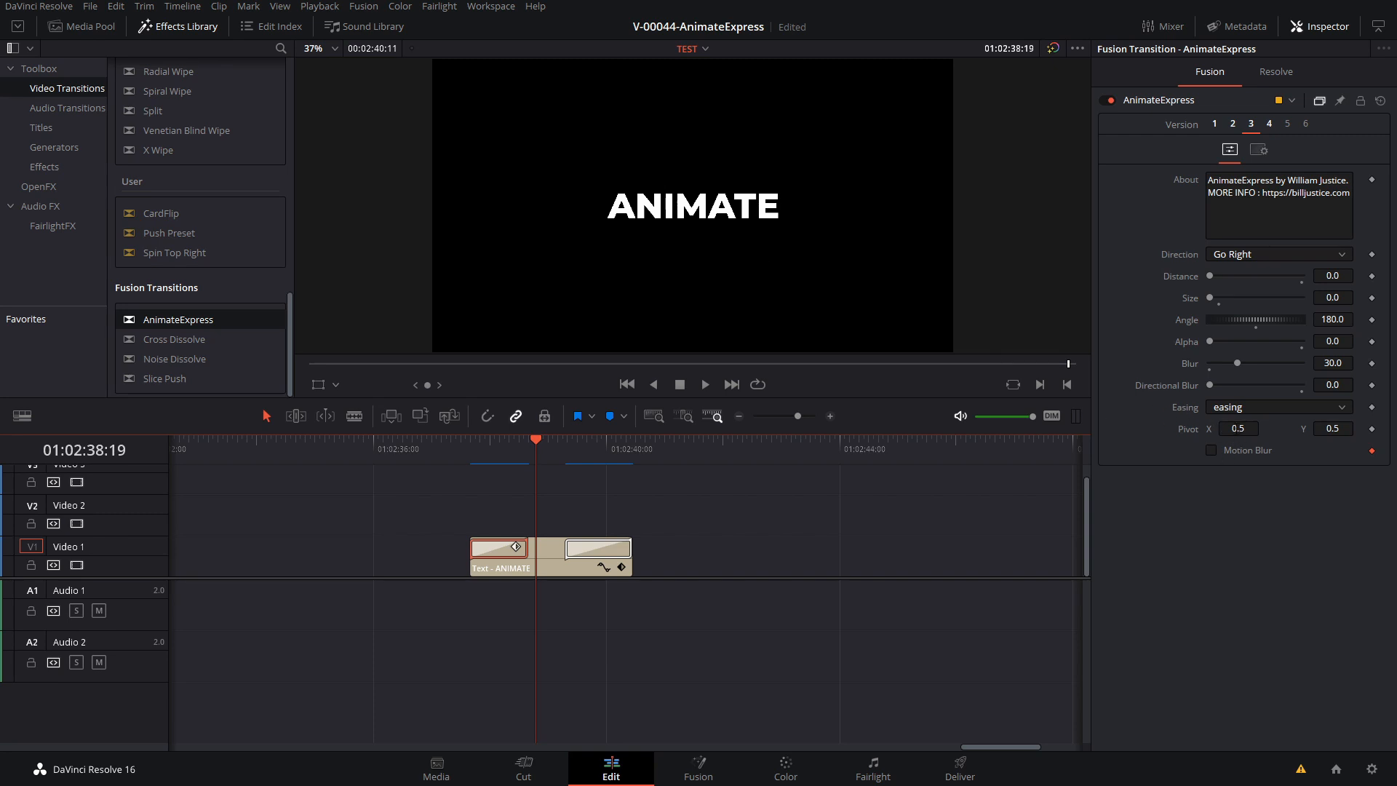
Set the start transition's pivot to X 0.0 and Y 1.0
left_click(1238, 429)
type("0")
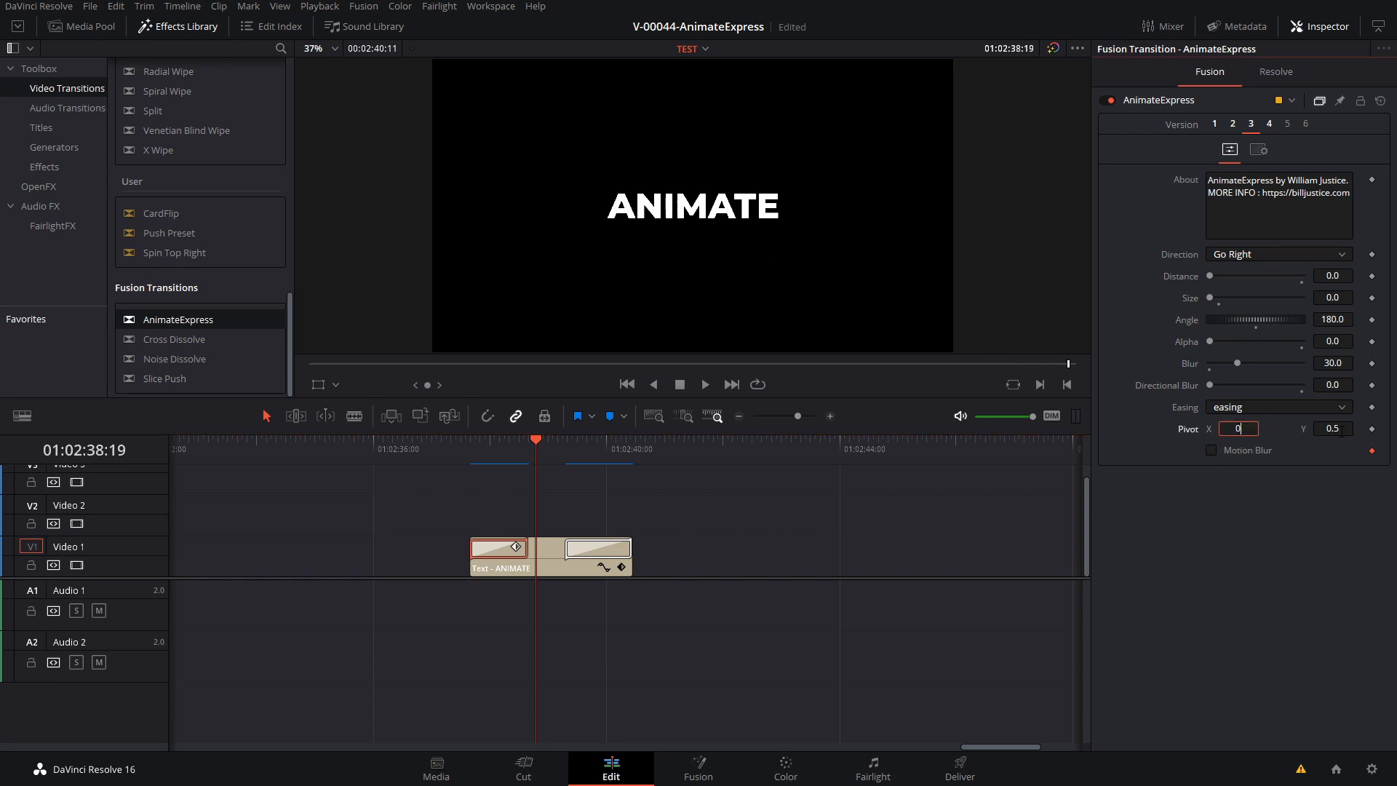
left_click(1341, 431)
type("1")
key("Return")
Play back the title's entrance twice with the corner pivot and examine several frames within the transition
left_click(473, 447)
key("space")
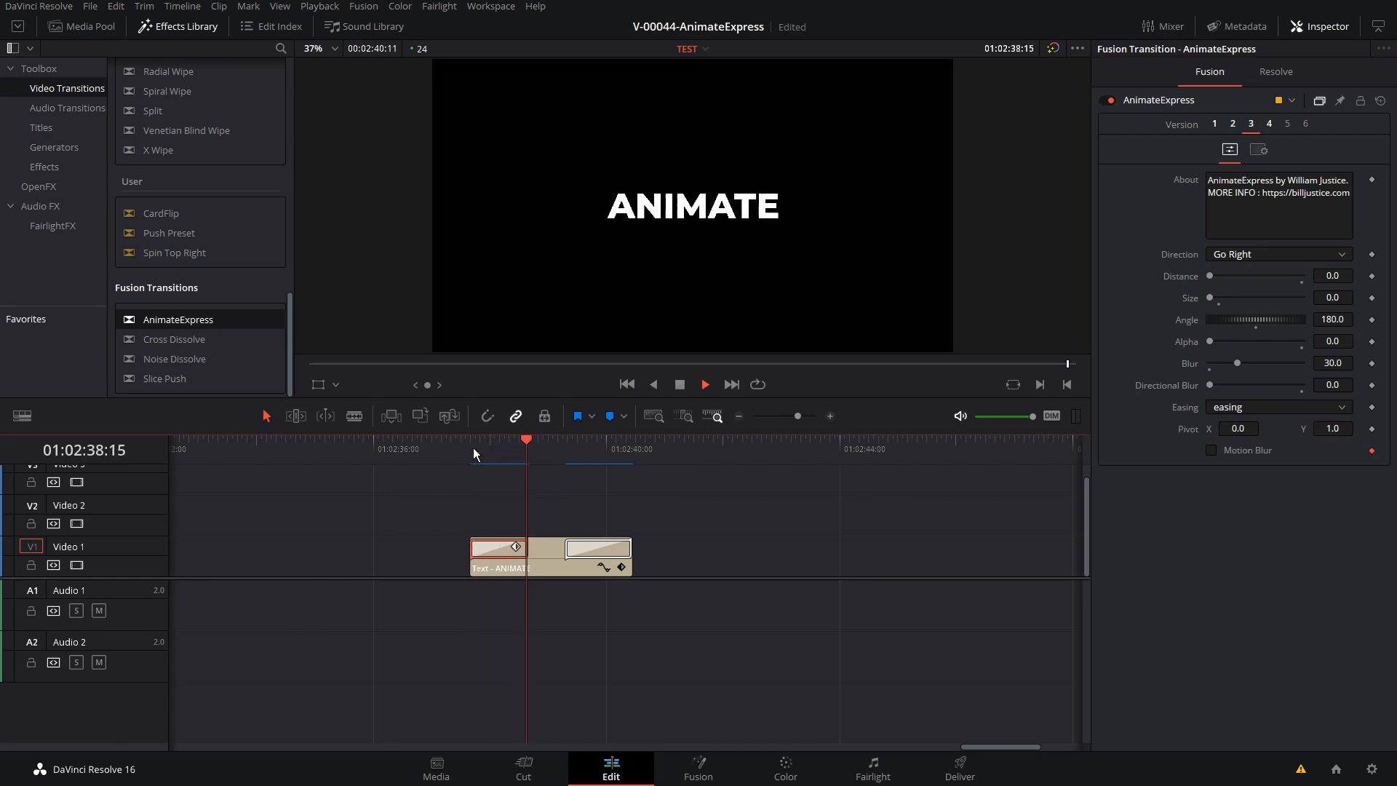
key("space")
left_click(470, 451)
key("space")
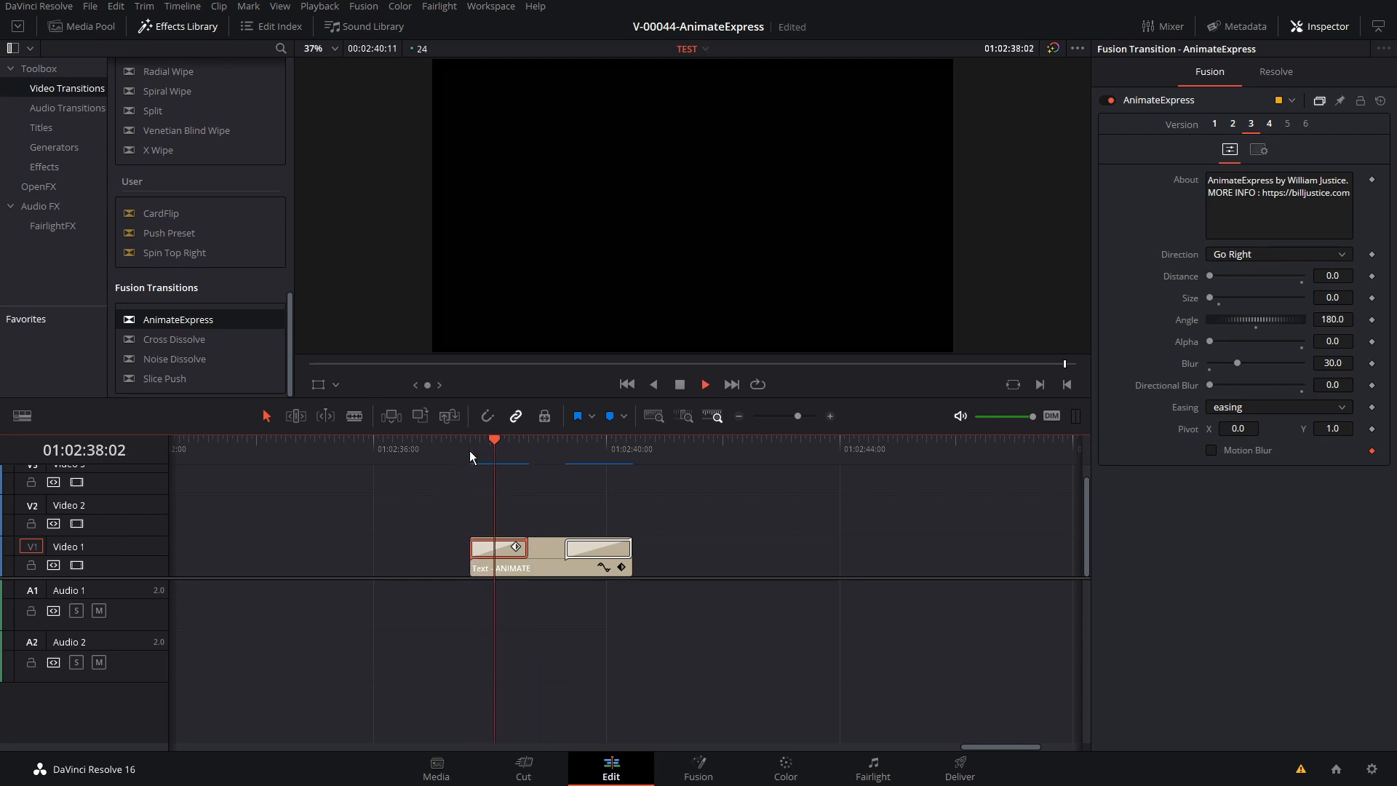
key("space")
left_click_drag(481, 452, 500, 450)
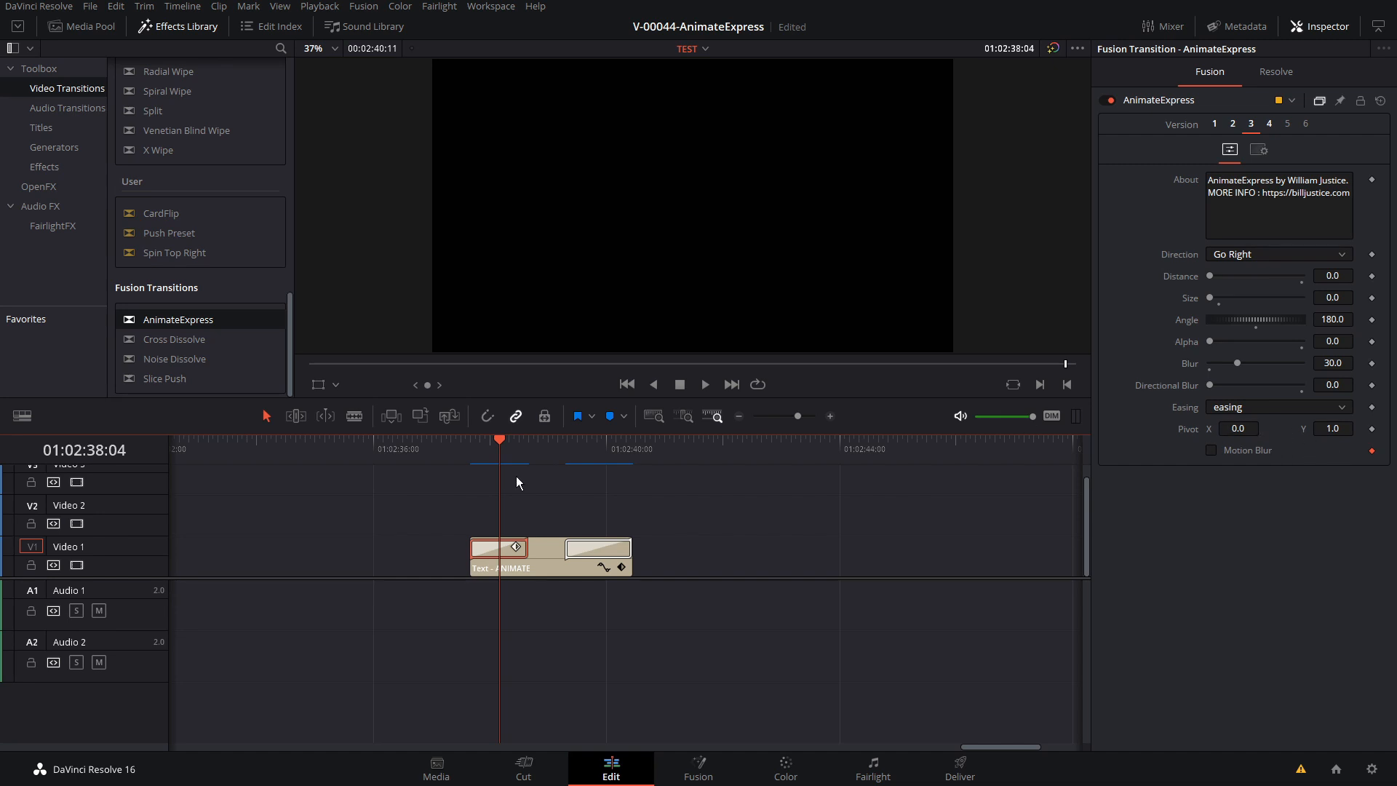
left_click(514, 451)
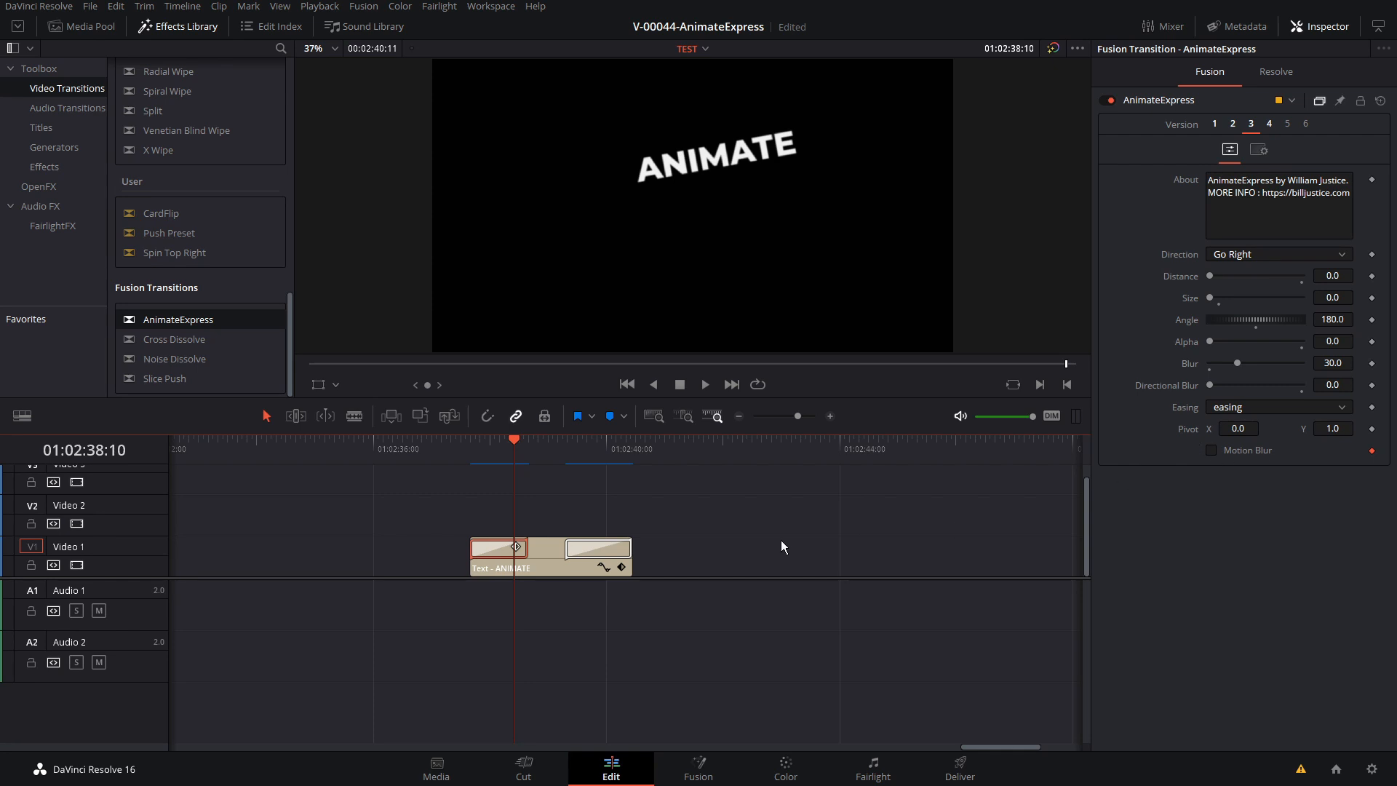
left_click(502, 446)
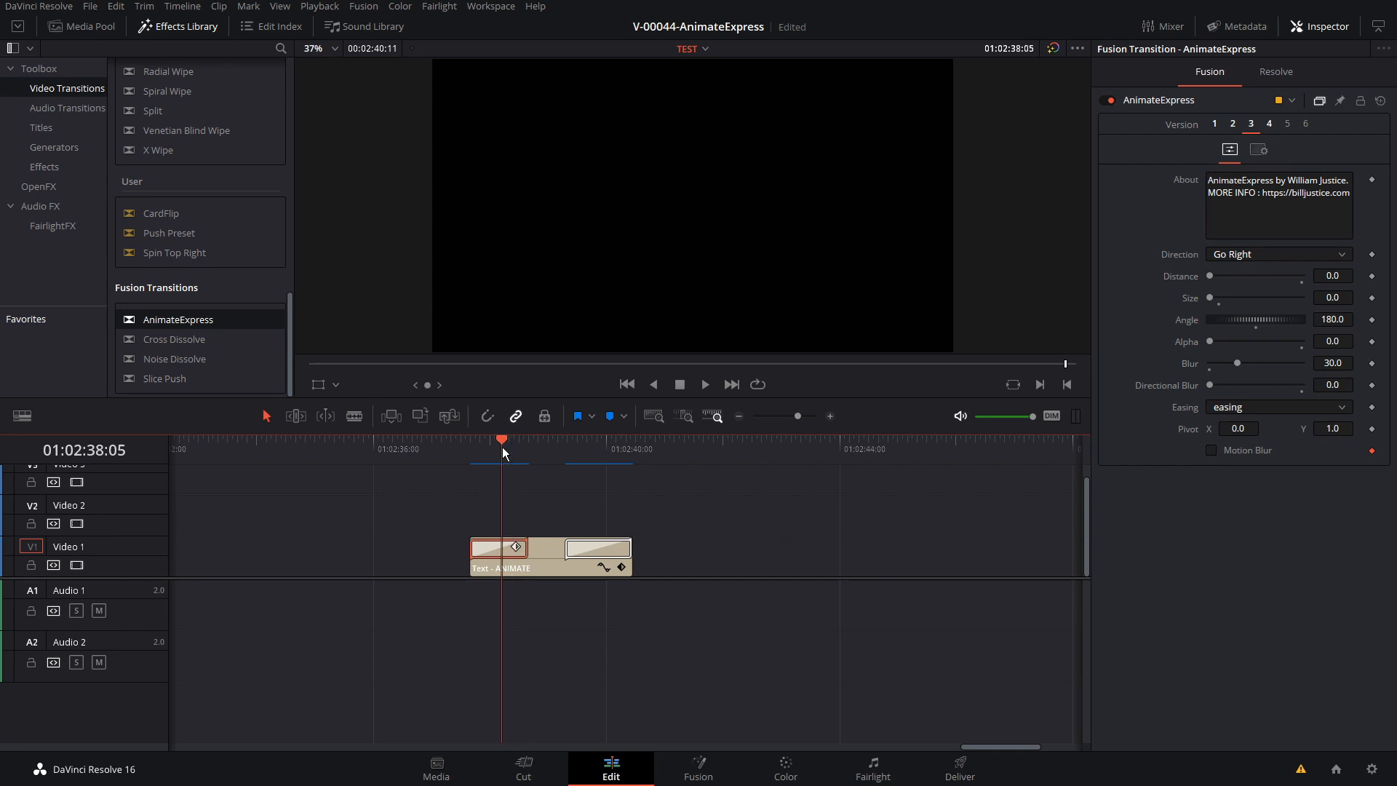
Open the start transition in the Fusion page, select the AnimateExpress node and scrub through the frames up to frame 23
right_click(486, 550)
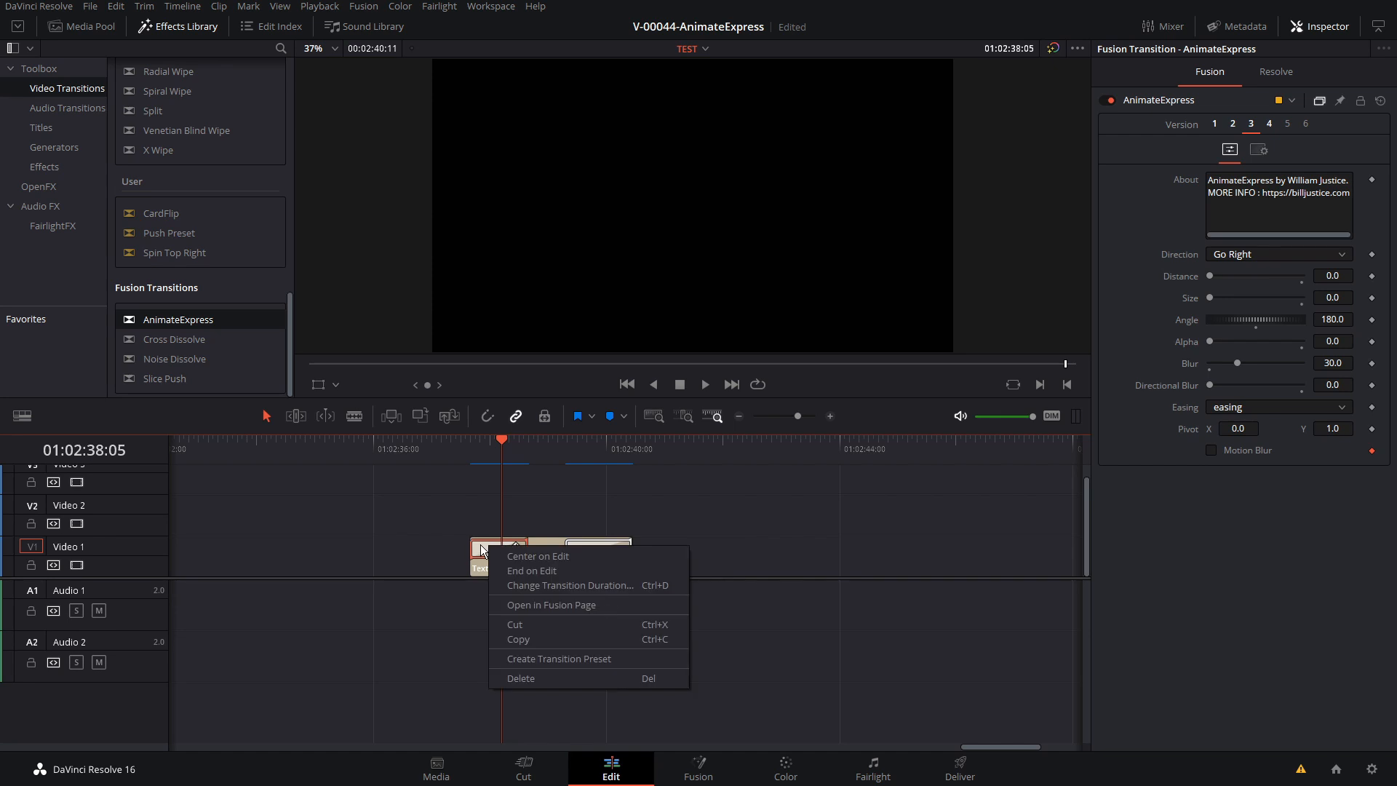
left_click(540, 605)
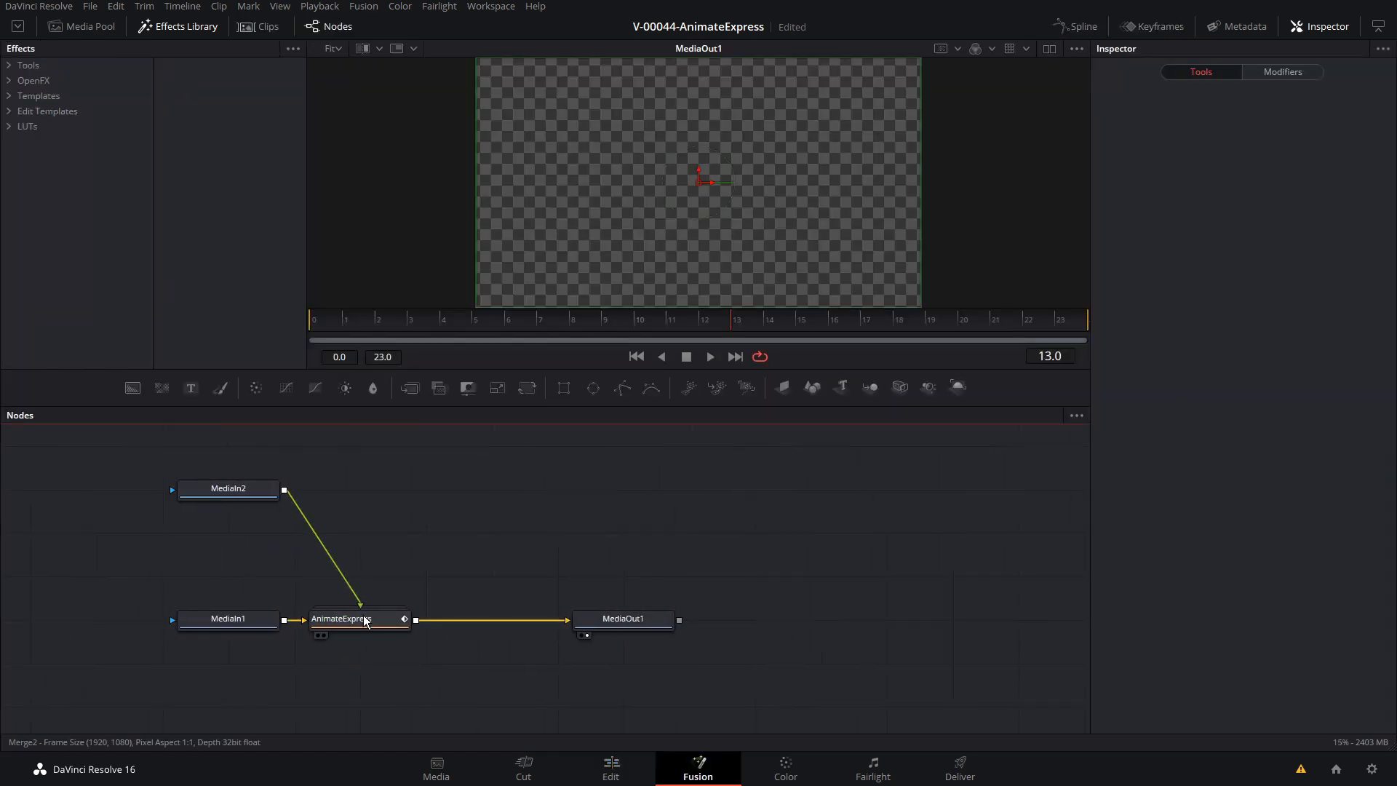
left_click(364, 620)
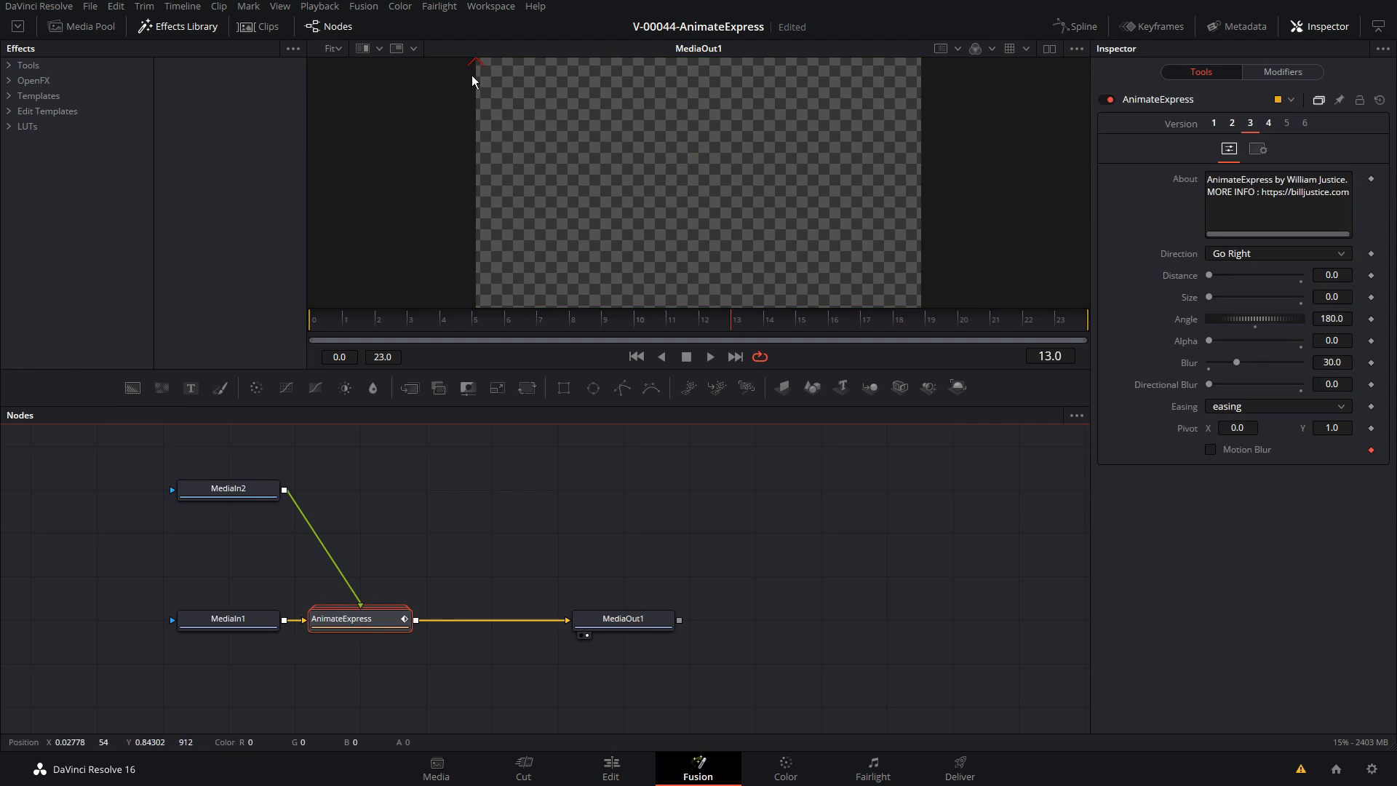
left_click(603, 321)
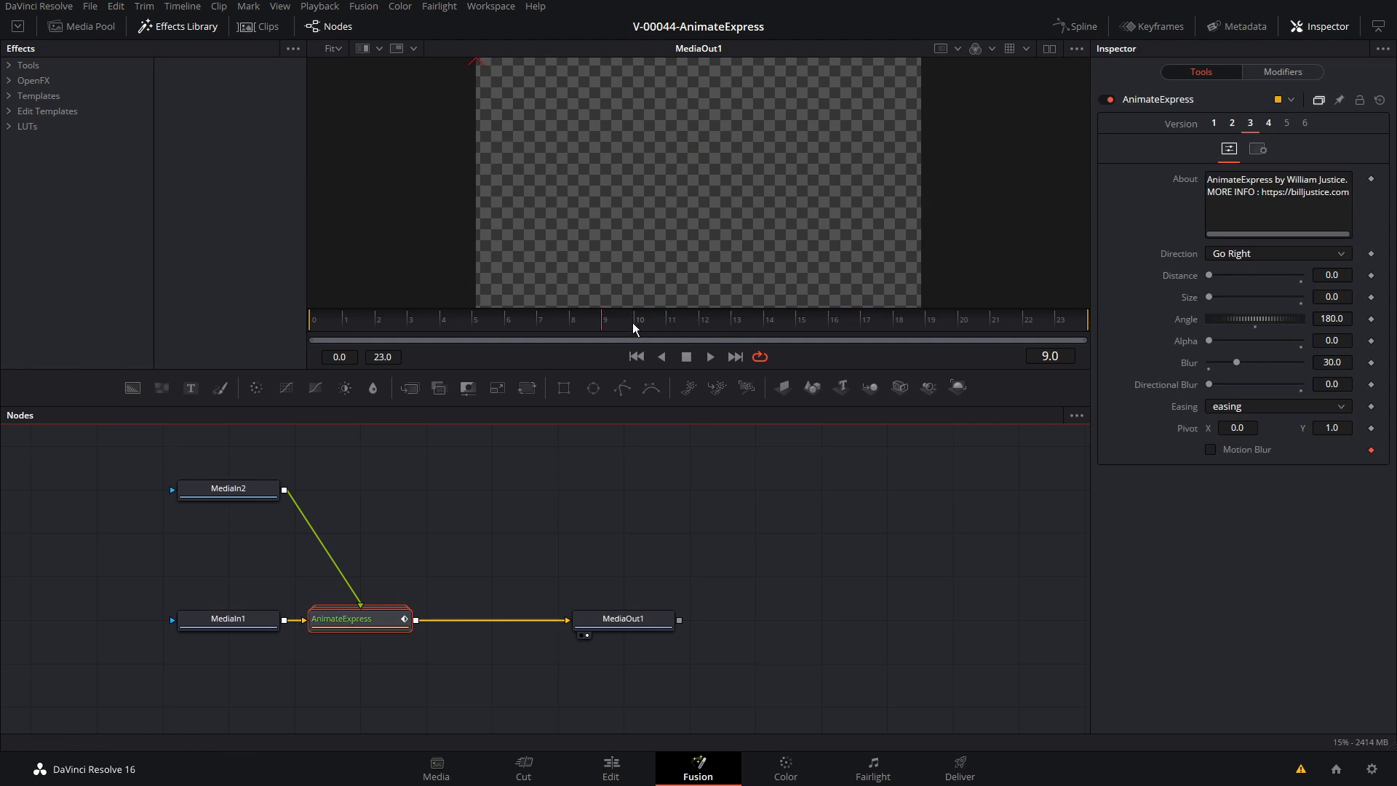
left_click_drag(632, 322, 1058, 326)
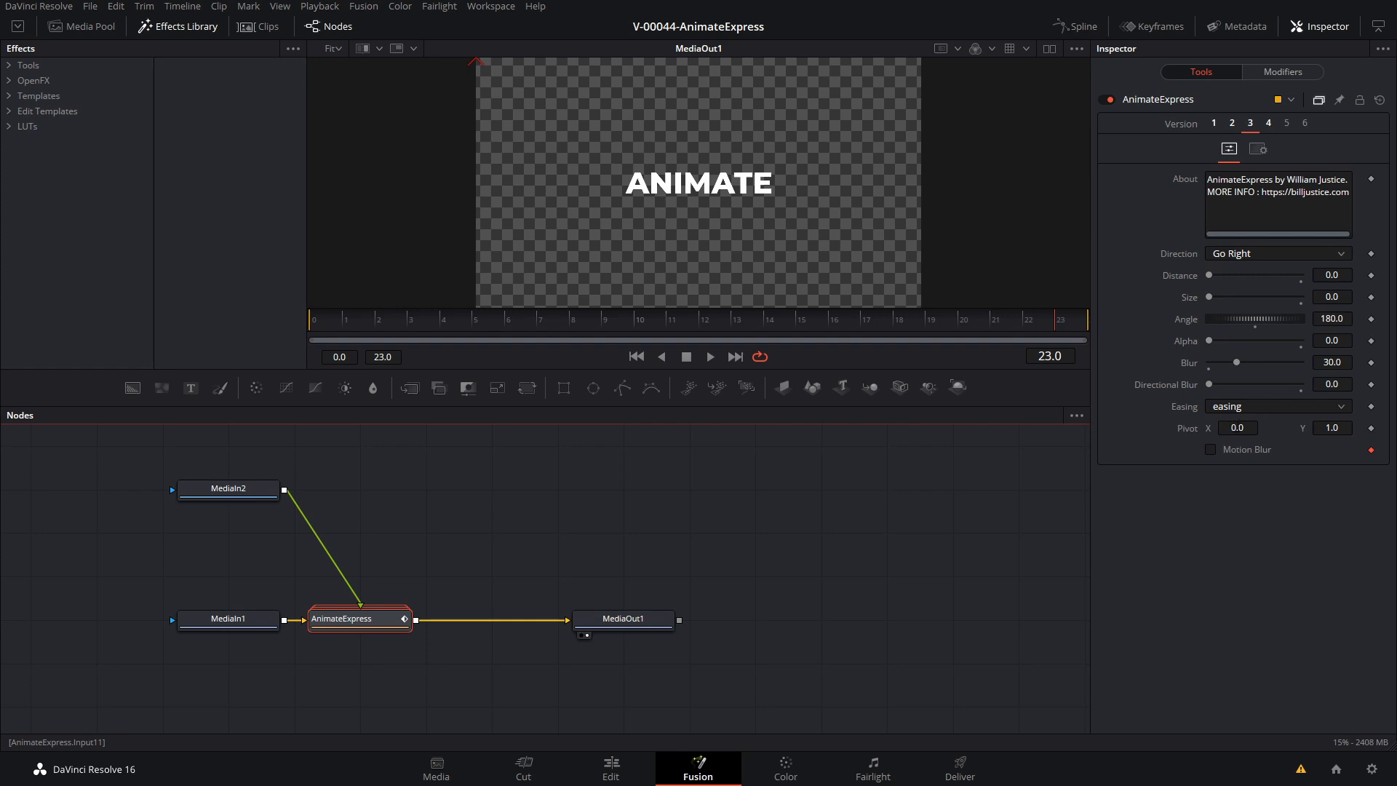
Move the AnimateExpress pivot to X 0.365 and Y 0.509, and return to the Edit page
left_click_drag(1237, 429, 1249, 429)
left_click_drag(1334, 428, 1242, 428)
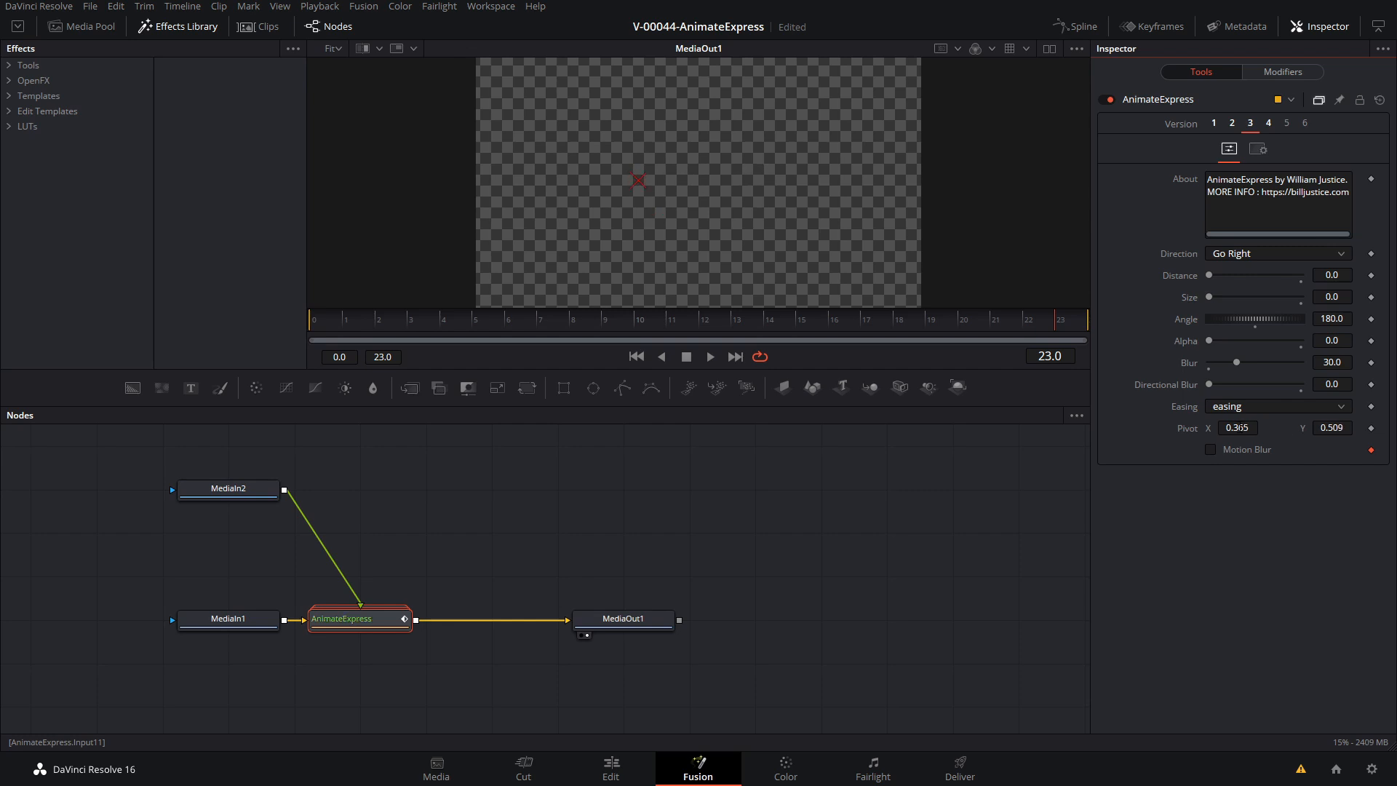
left_click(611, 768)
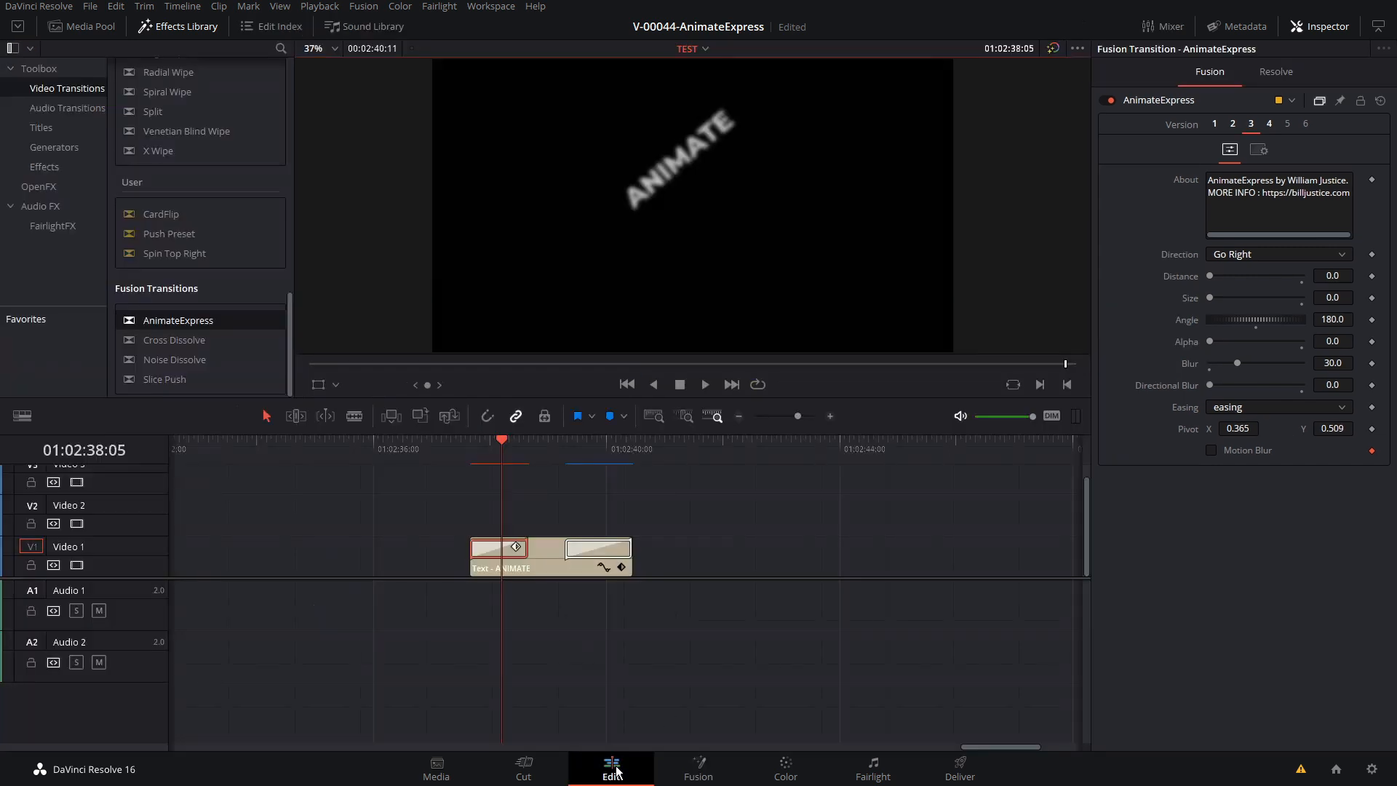
Play back the entrance rotating around the moved pivot twice and examine frames within the transition
left_click(470, 448)
key("space")
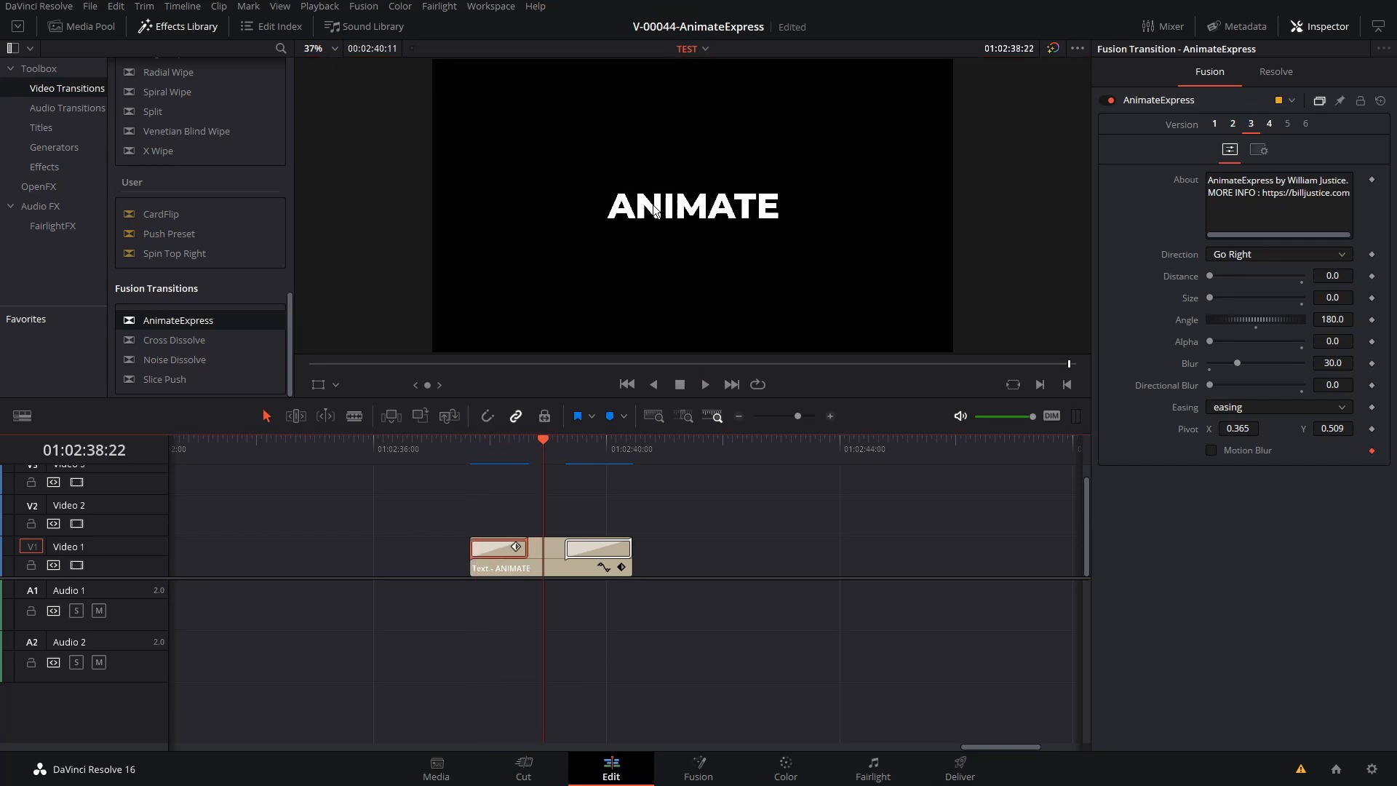
left_click(471, 449)
key("space")
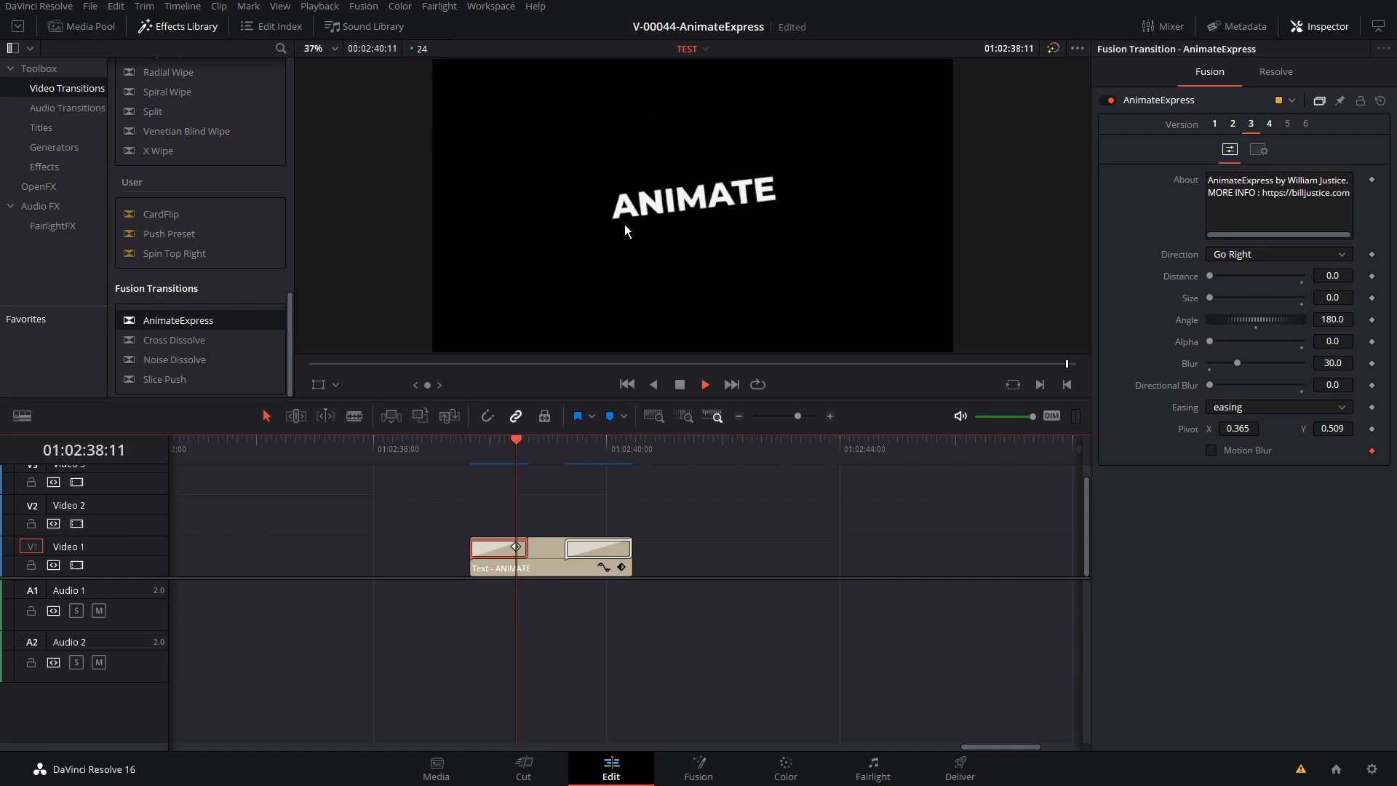
left_click_drag(482, 449, 497, 441)
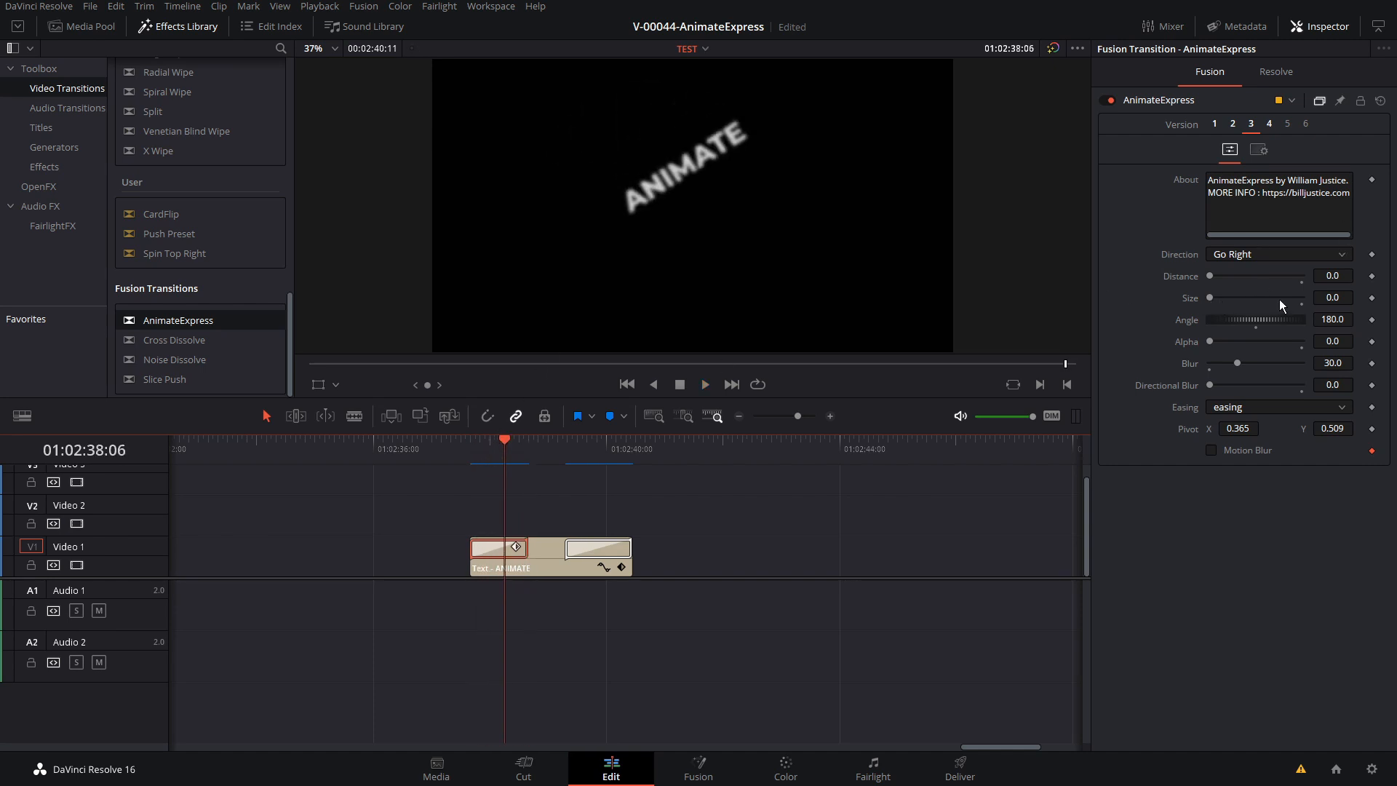
left_click_drag(514, 437, 491, 439)
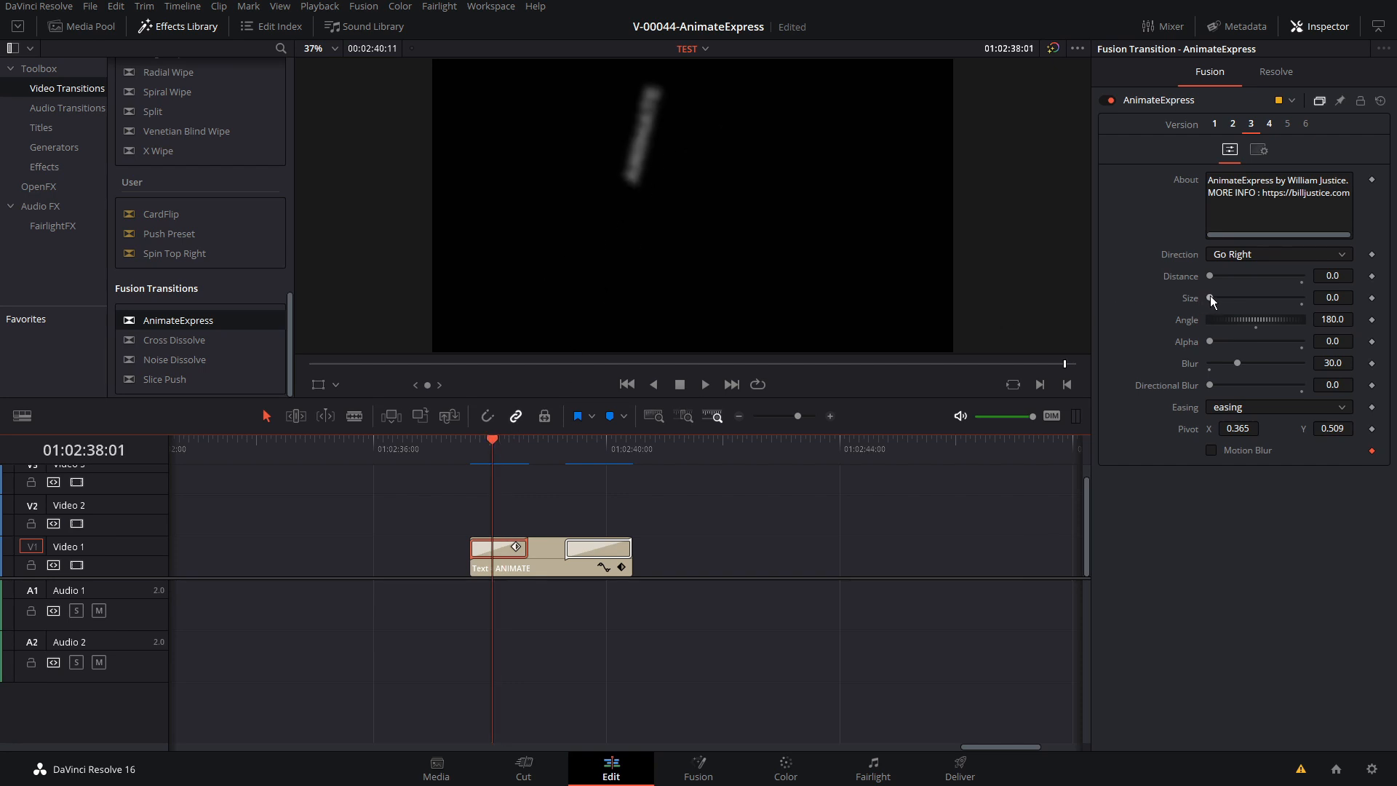
Set the start transition's Size to 1.0, play back the entrance twice and examine frames within the transition
left_click_drag(1211, 297, 1306, 309)
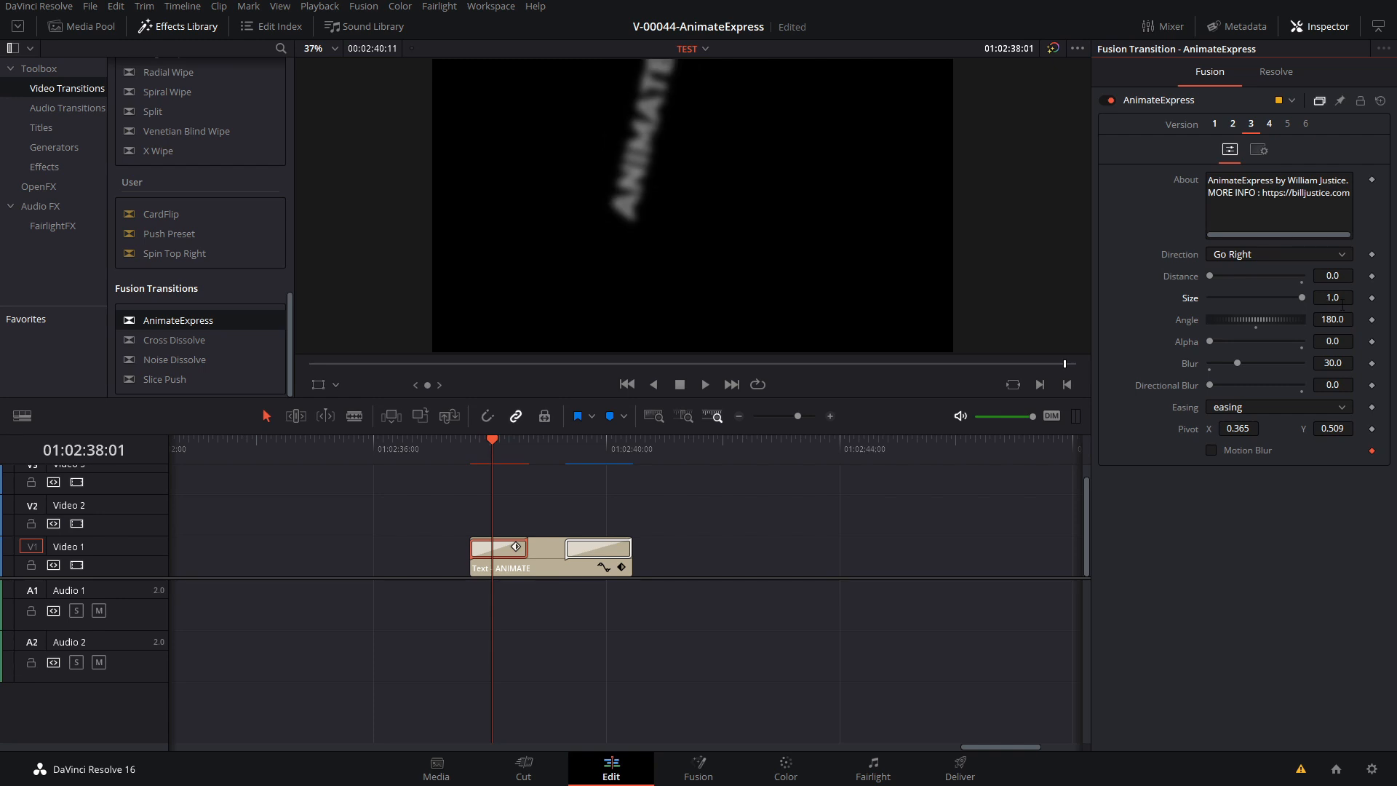
left_click(475, 444)
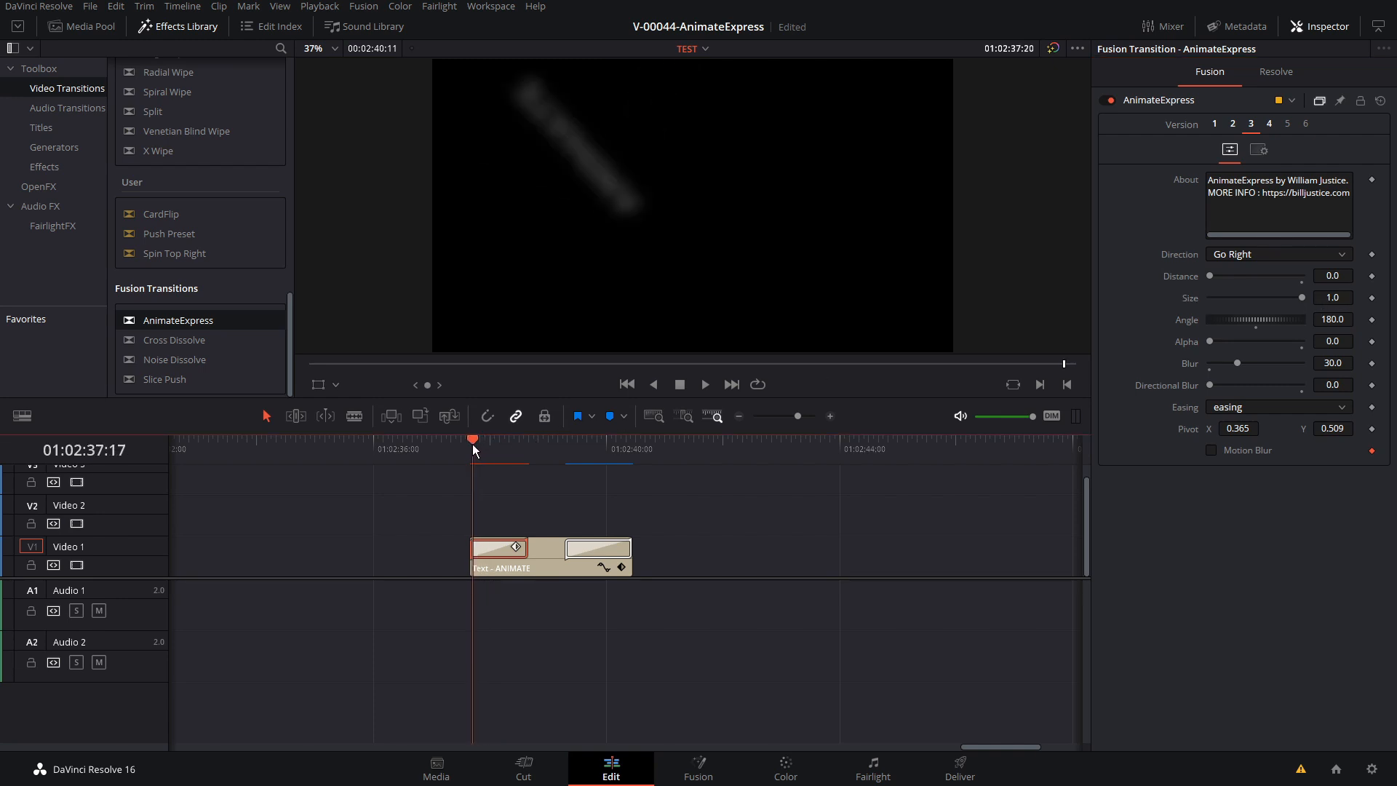
key("space")
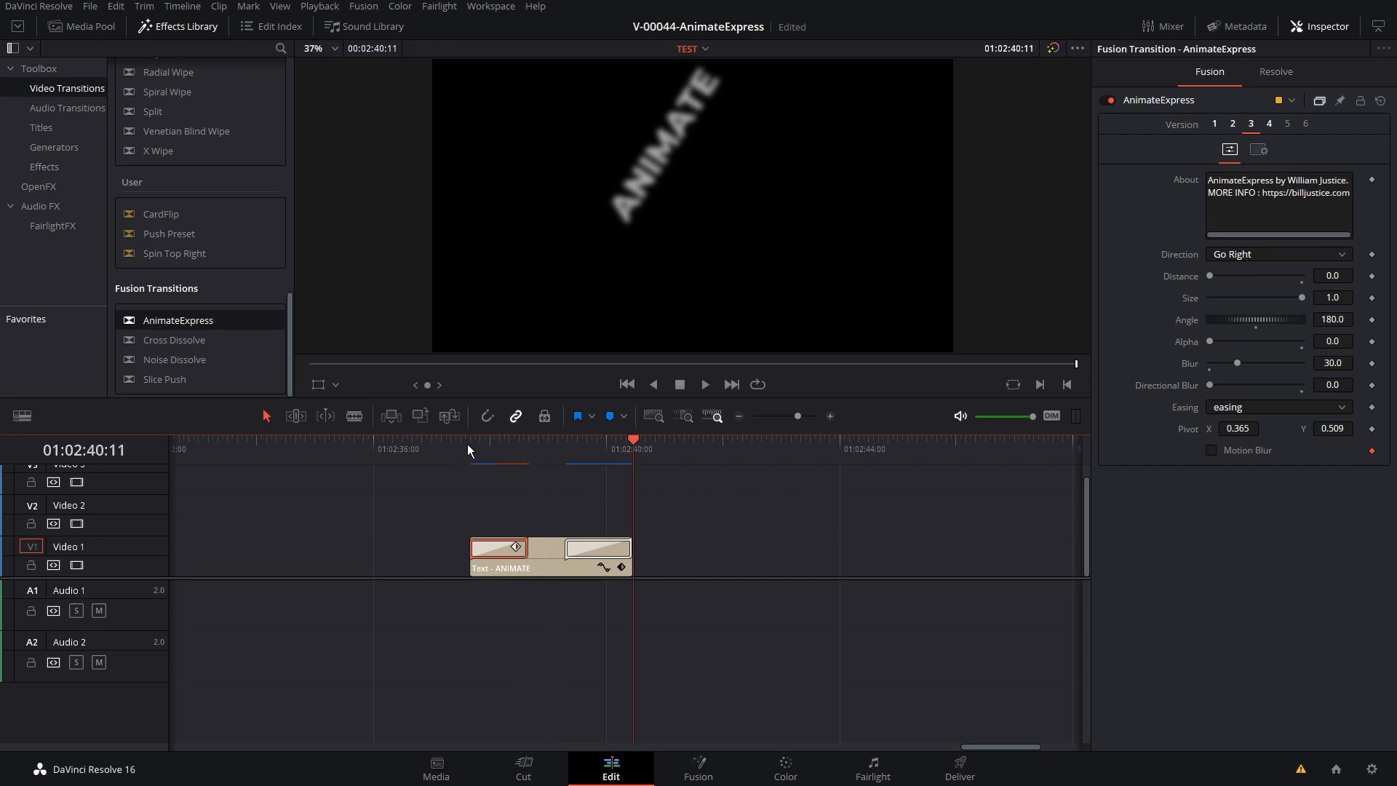
left_click(467, 444)
key("space")
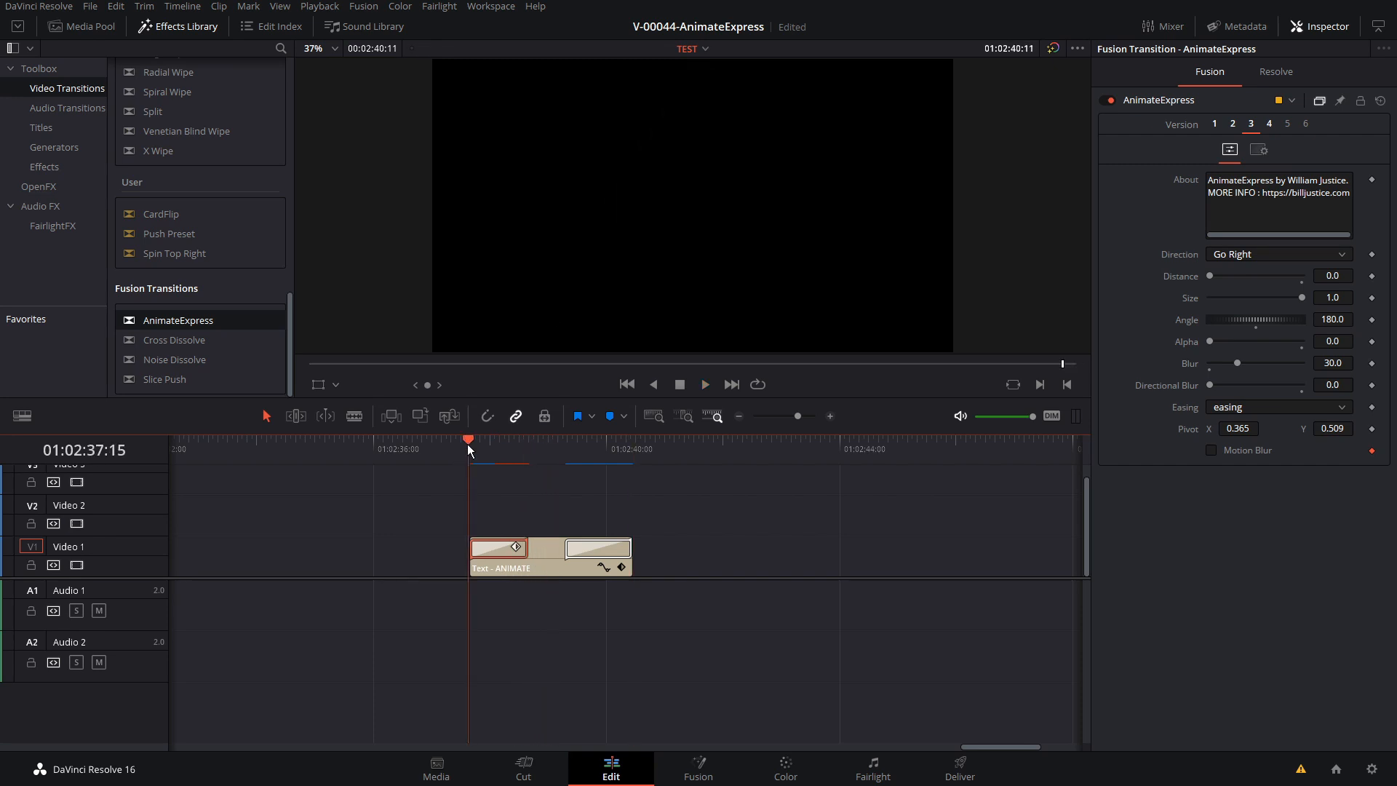
left_click(474, 447)
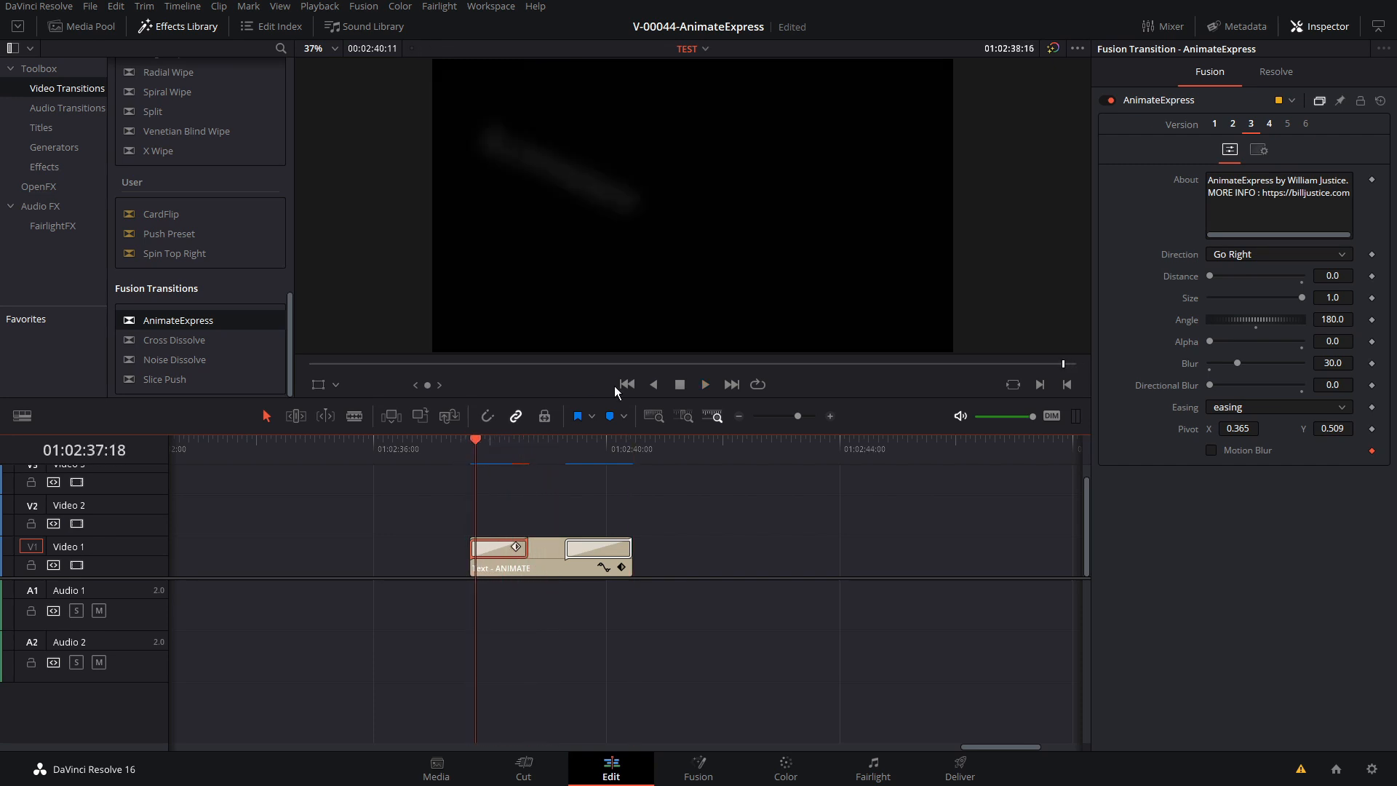
left_click_drag(474, 447, 492, 446)
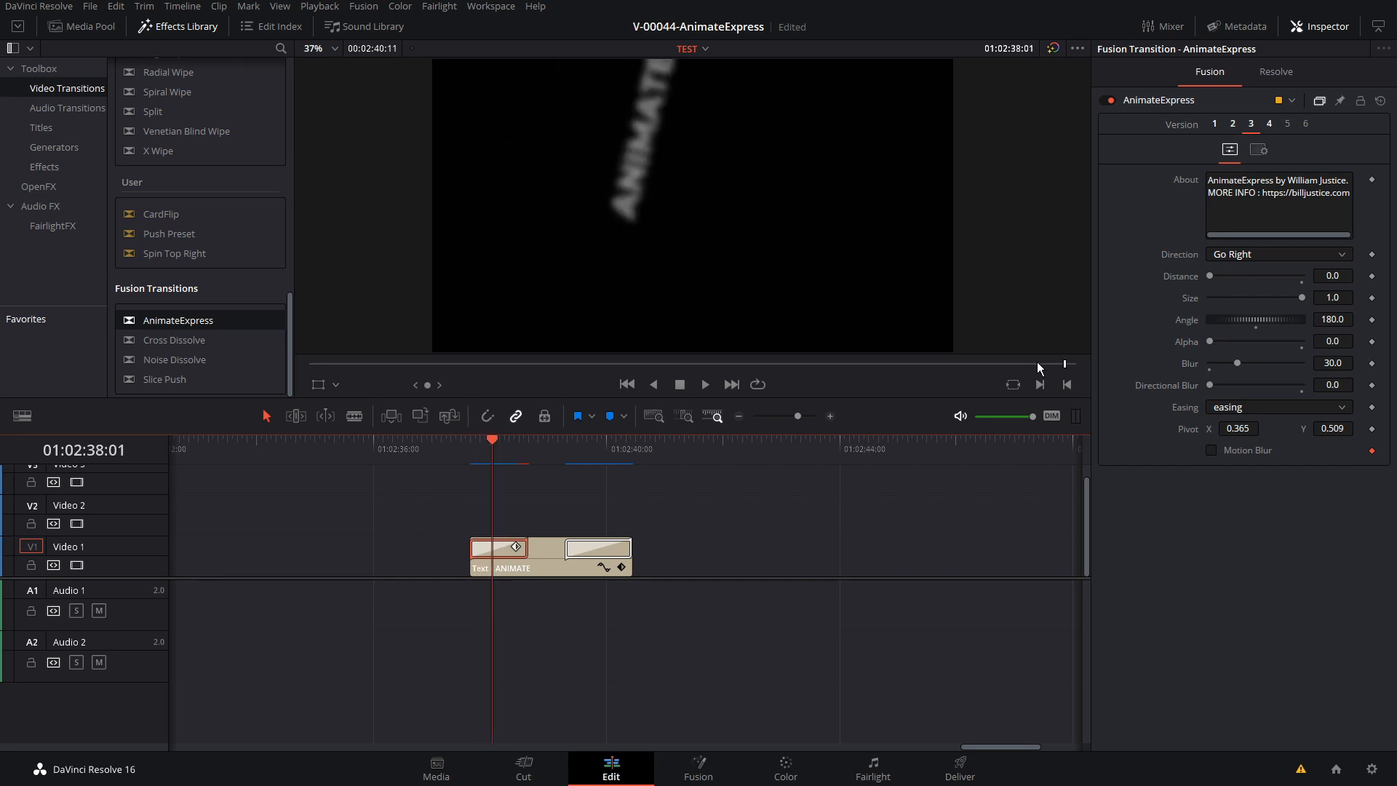
Set the start transition's Distance to 0.551 and play back the title's entrance
left_click_drag(1212, 277, 1265, 278)
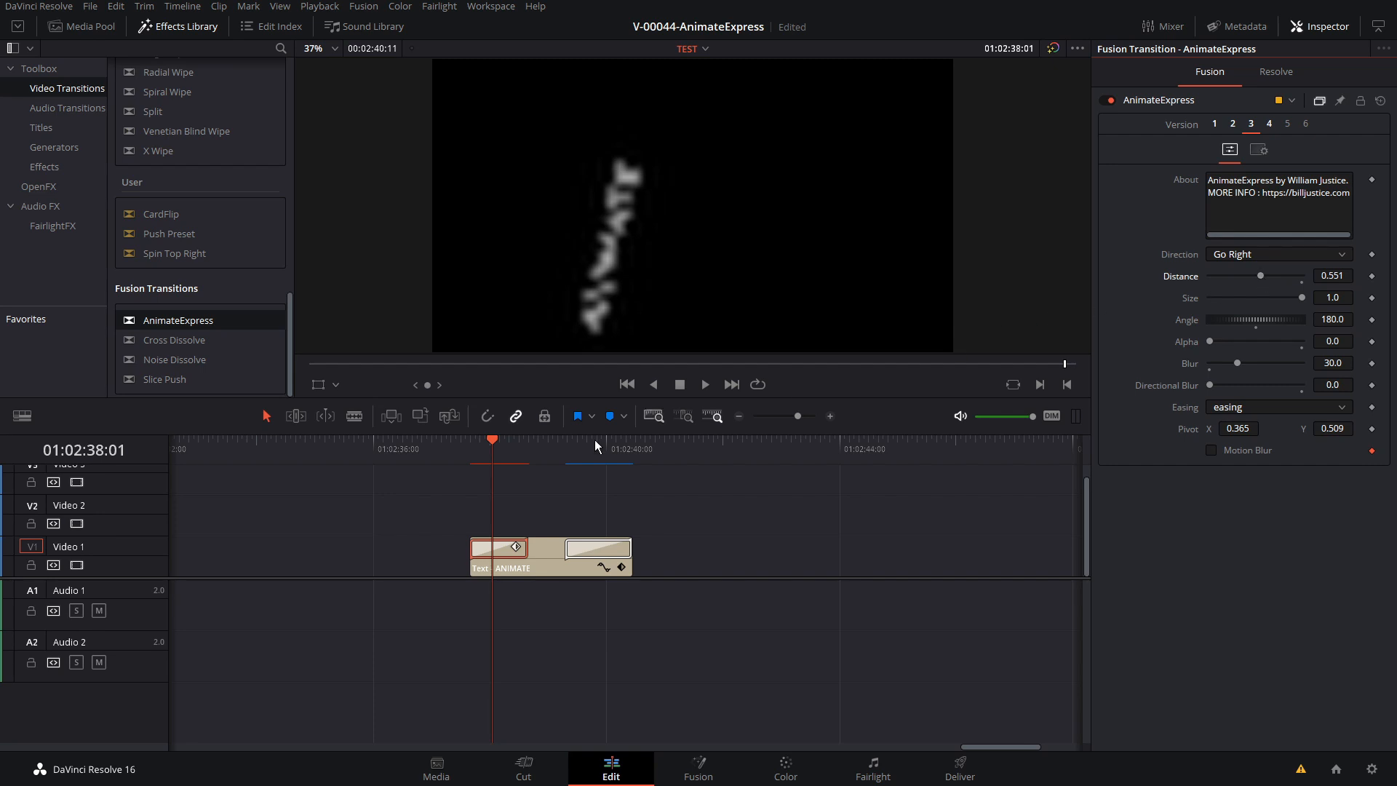
left_click(473, 444)
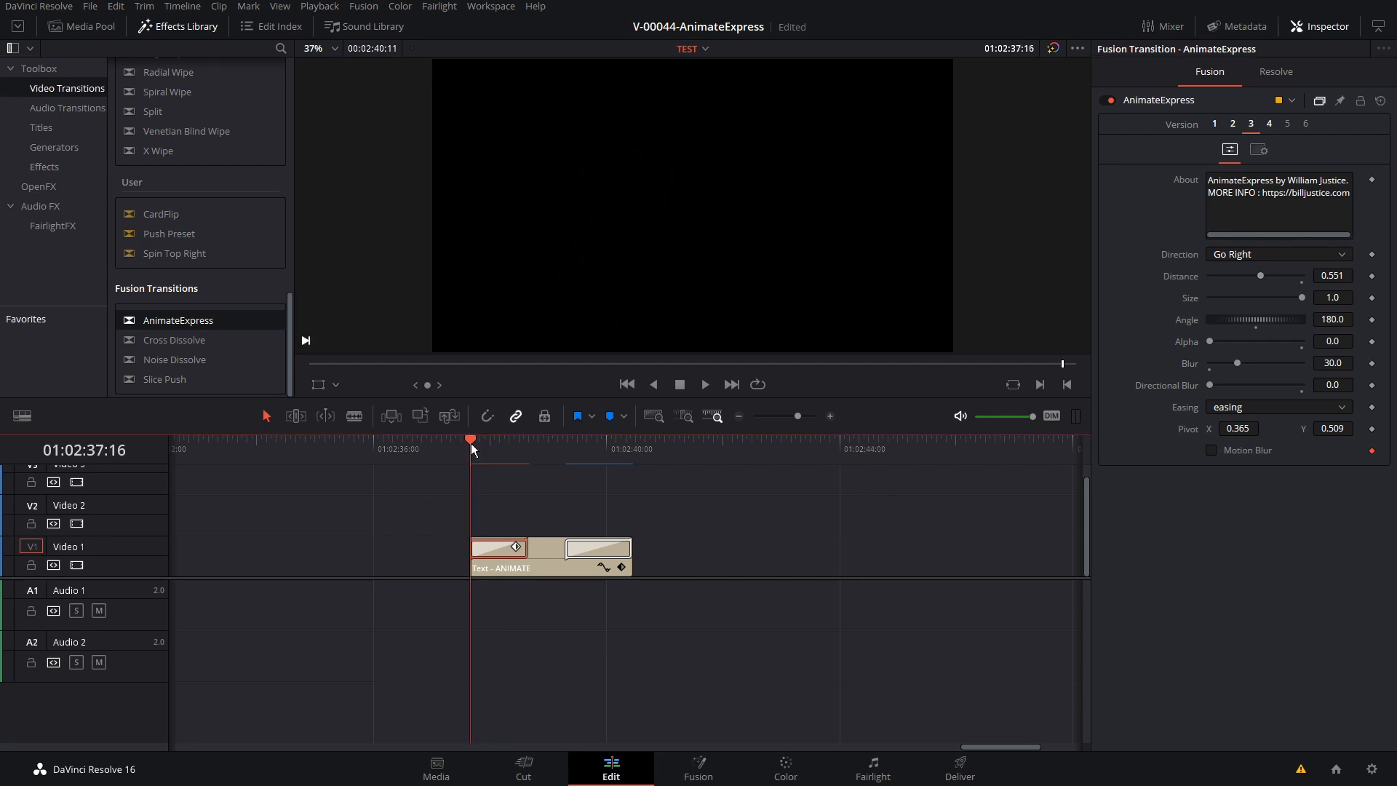
key("space")
left_click(469, 442)
Select the transition at the title's end, play back the exit and examine a frame within it
left_click(604, 550)
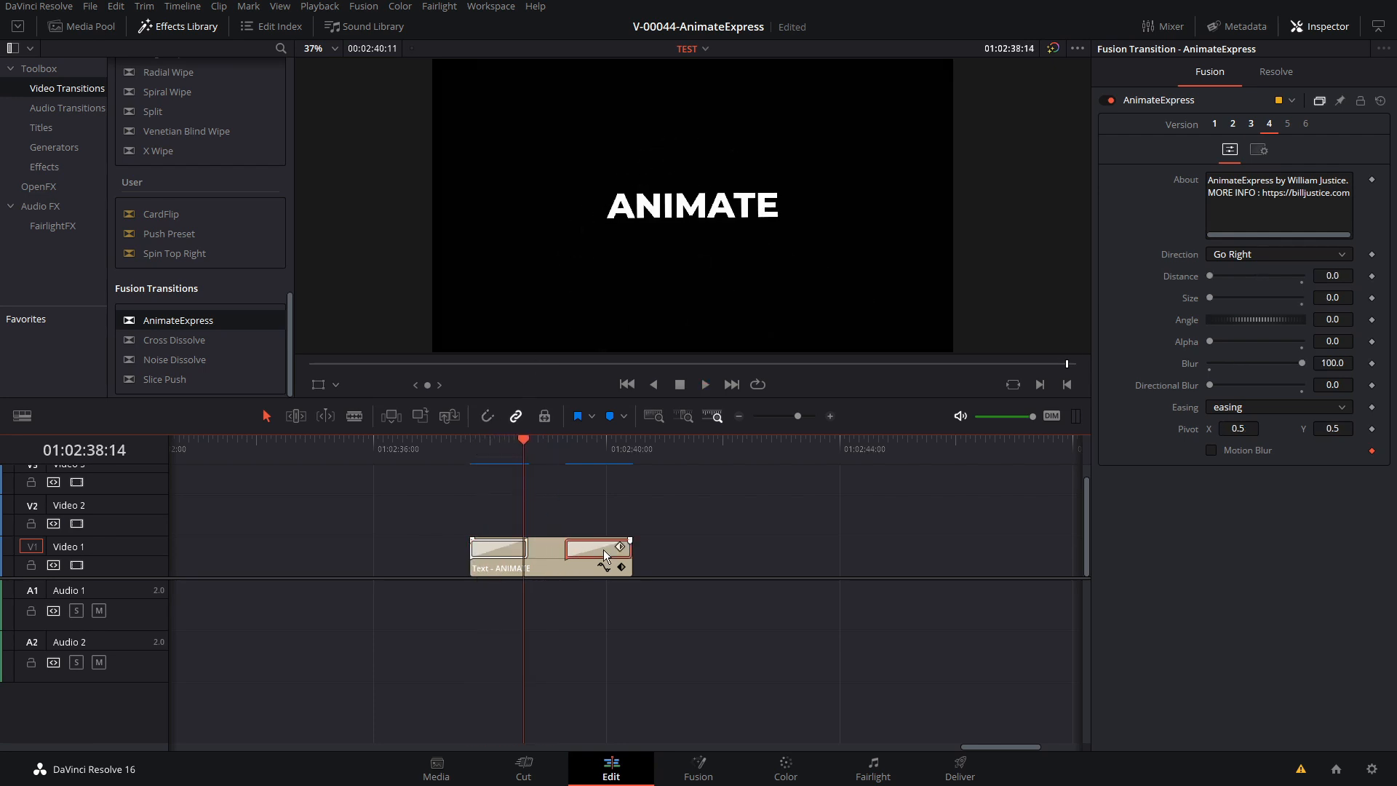
left_click(569, 452)
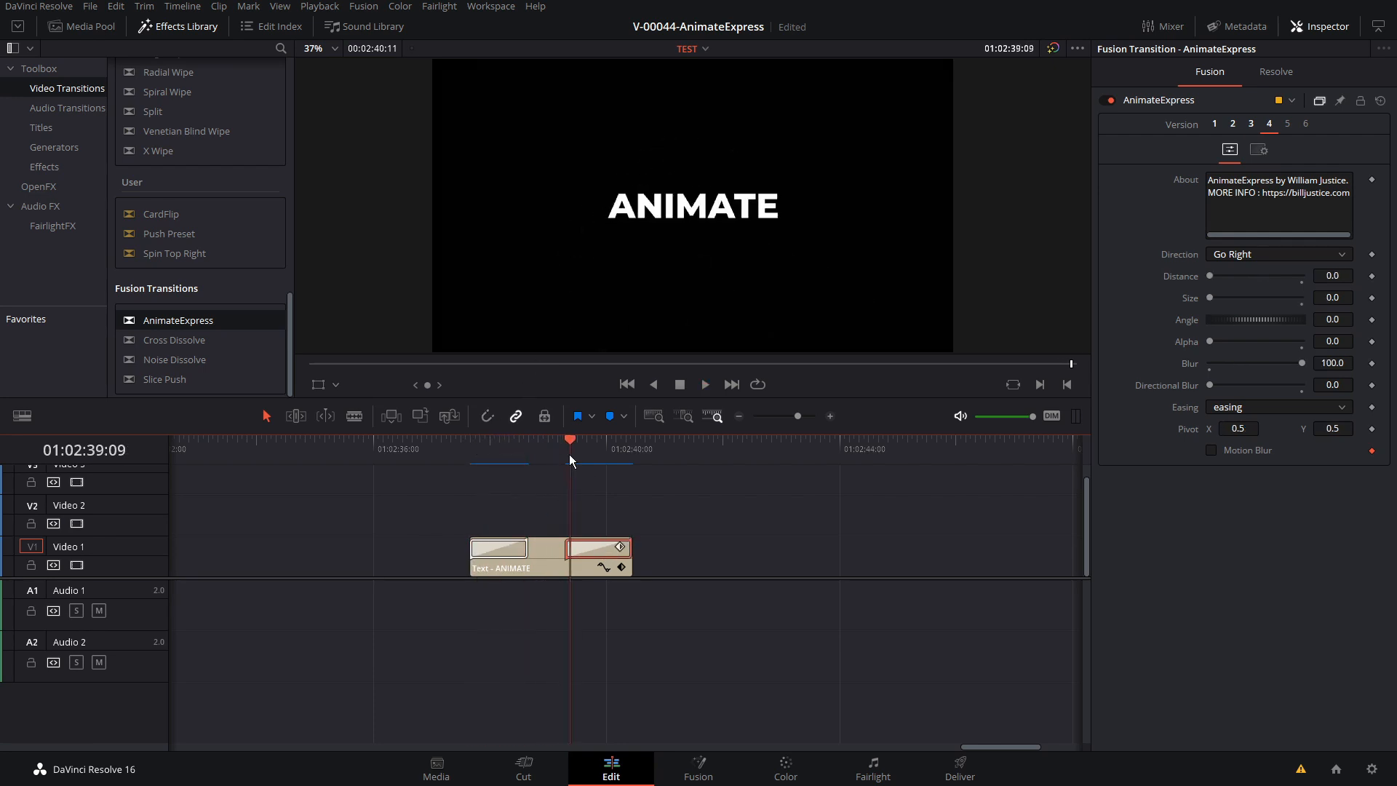
key("space")
left_click(572, 452)
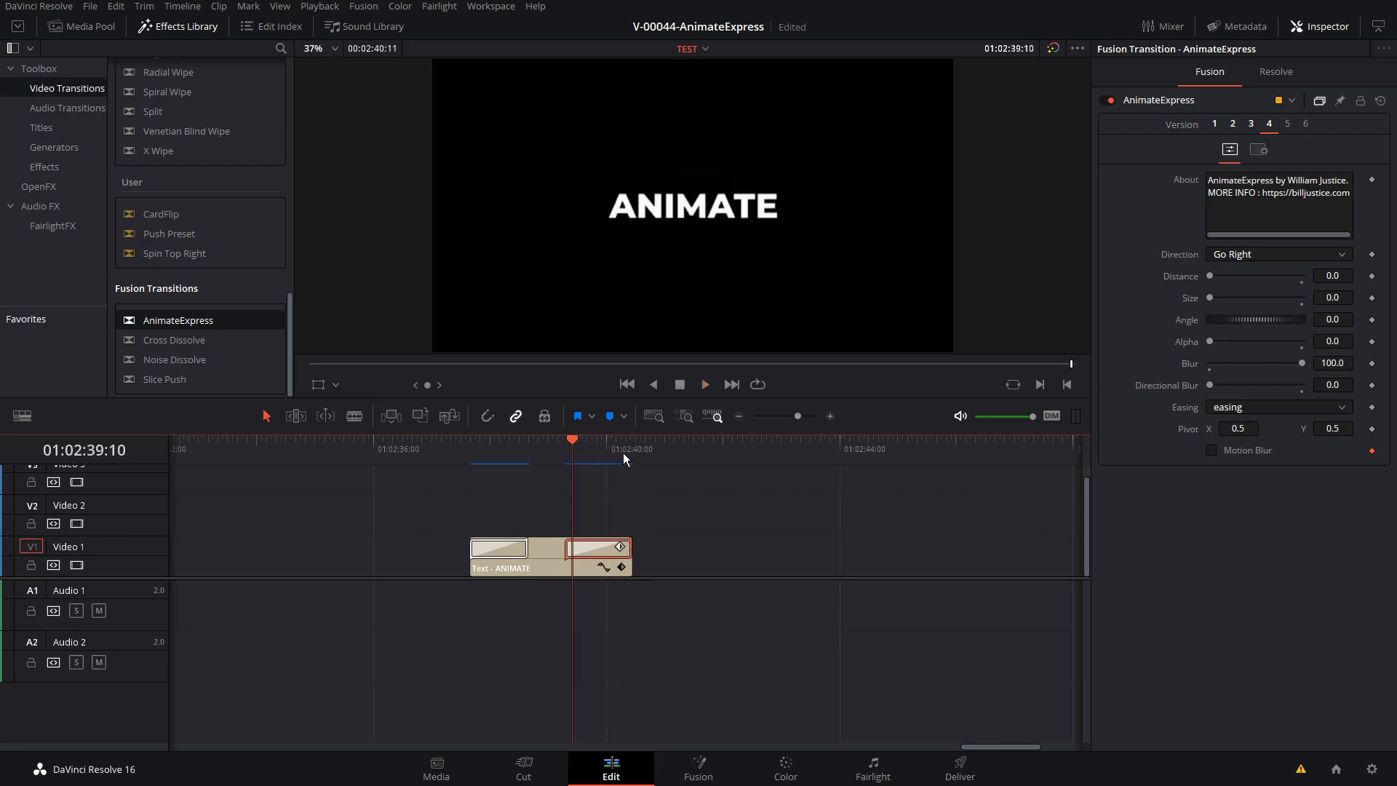
key("space")
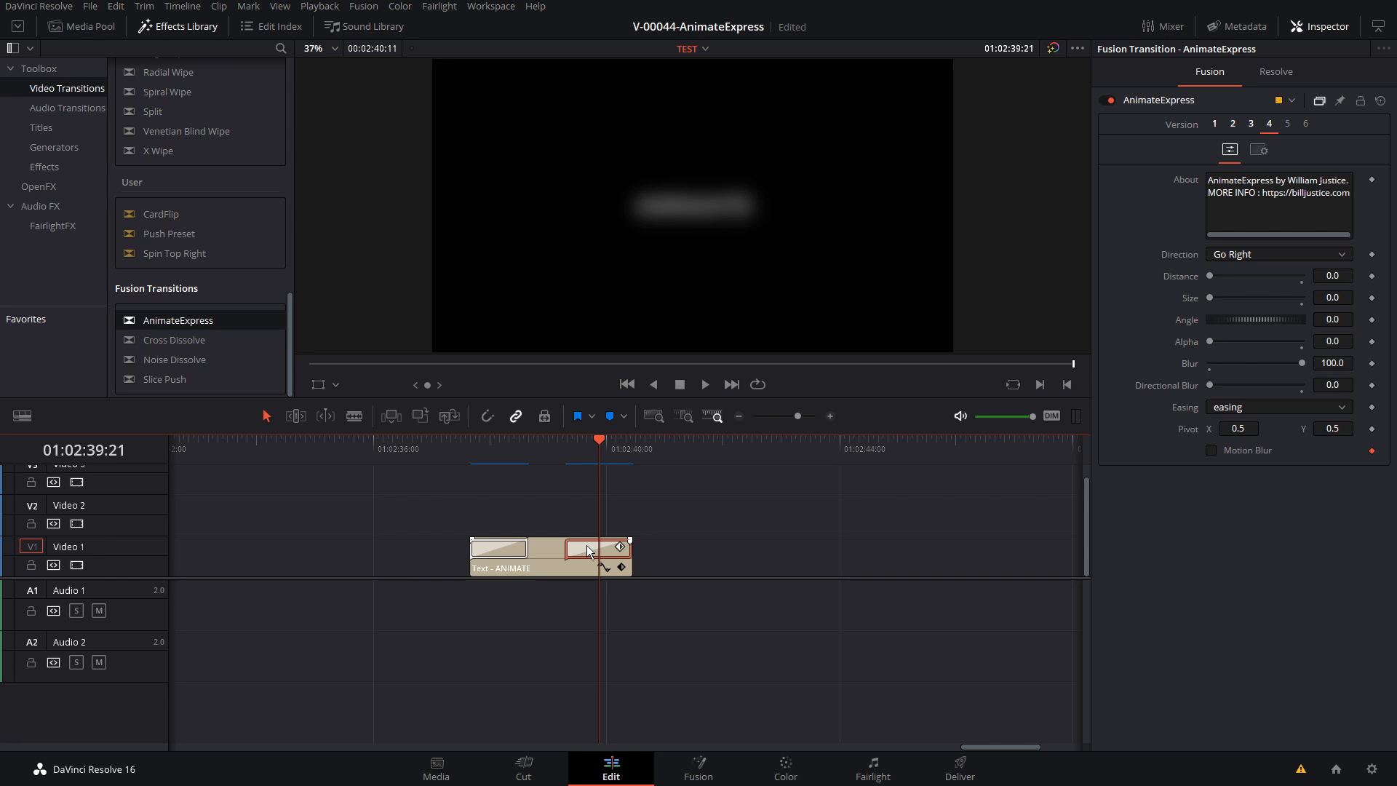
Replace the title's end transition with a copy of the customised start transition
key("Delete")
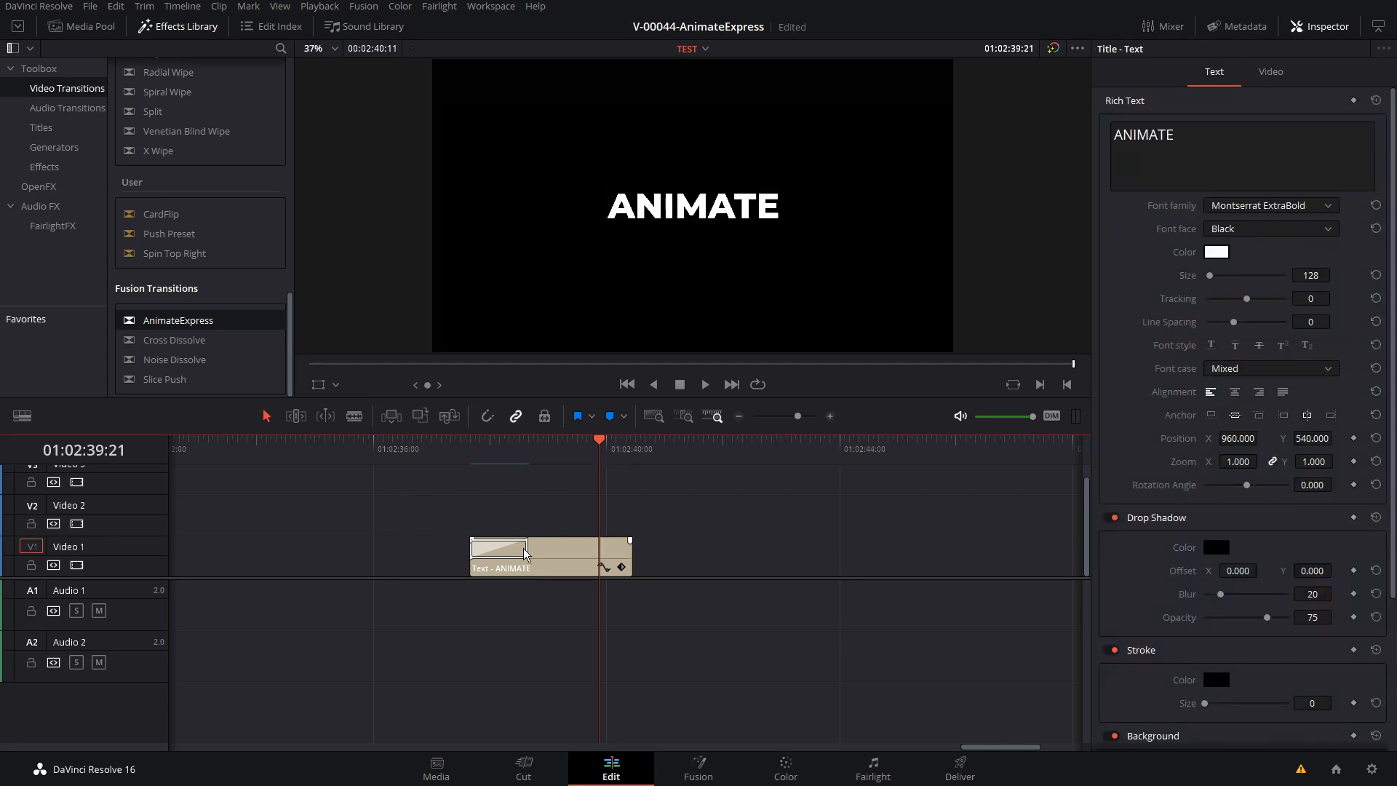
left_click(501, 550)
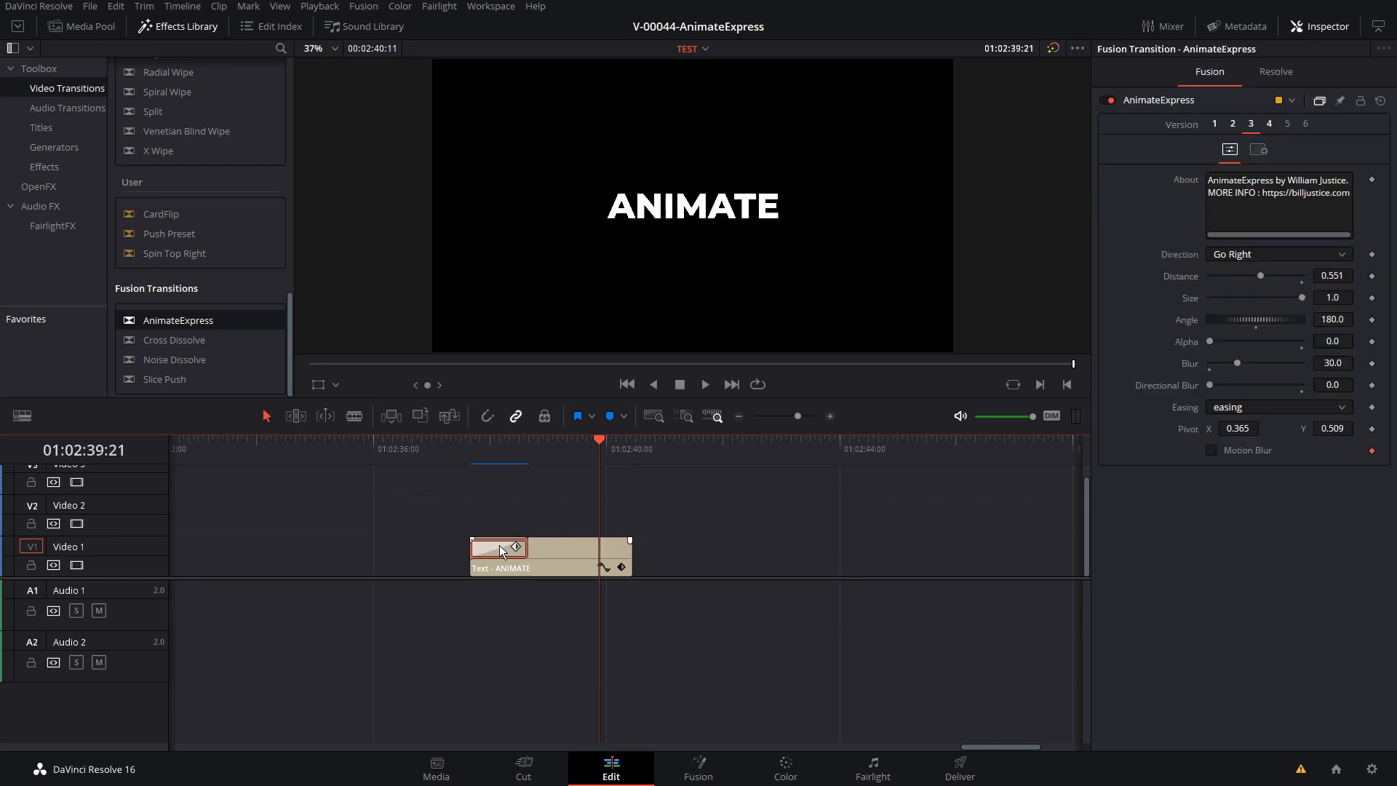
left_click_drag(500, 547, 612, 556)
Play back the title's exit twice with the copied transition
left_click(573, 444)
key("space")
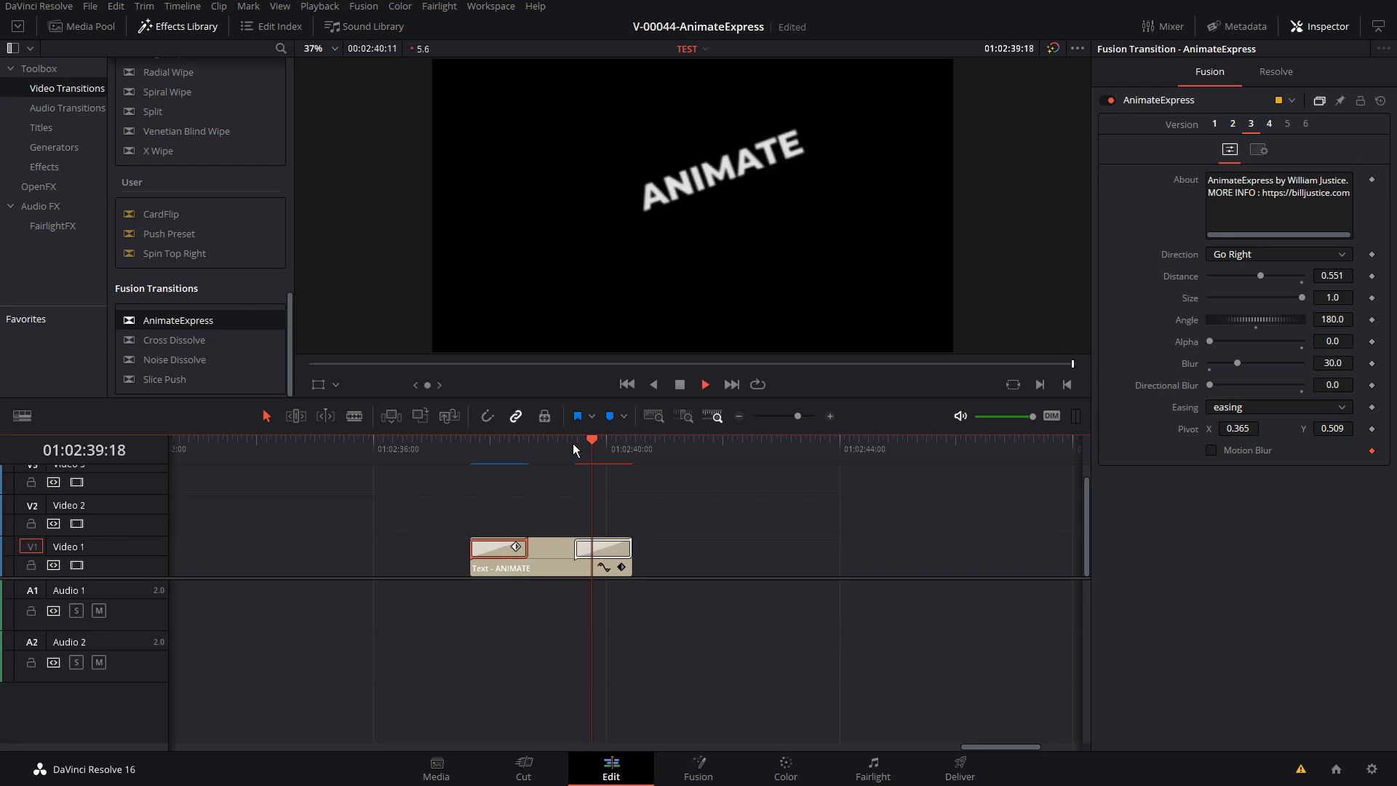
left_click(574, 443)
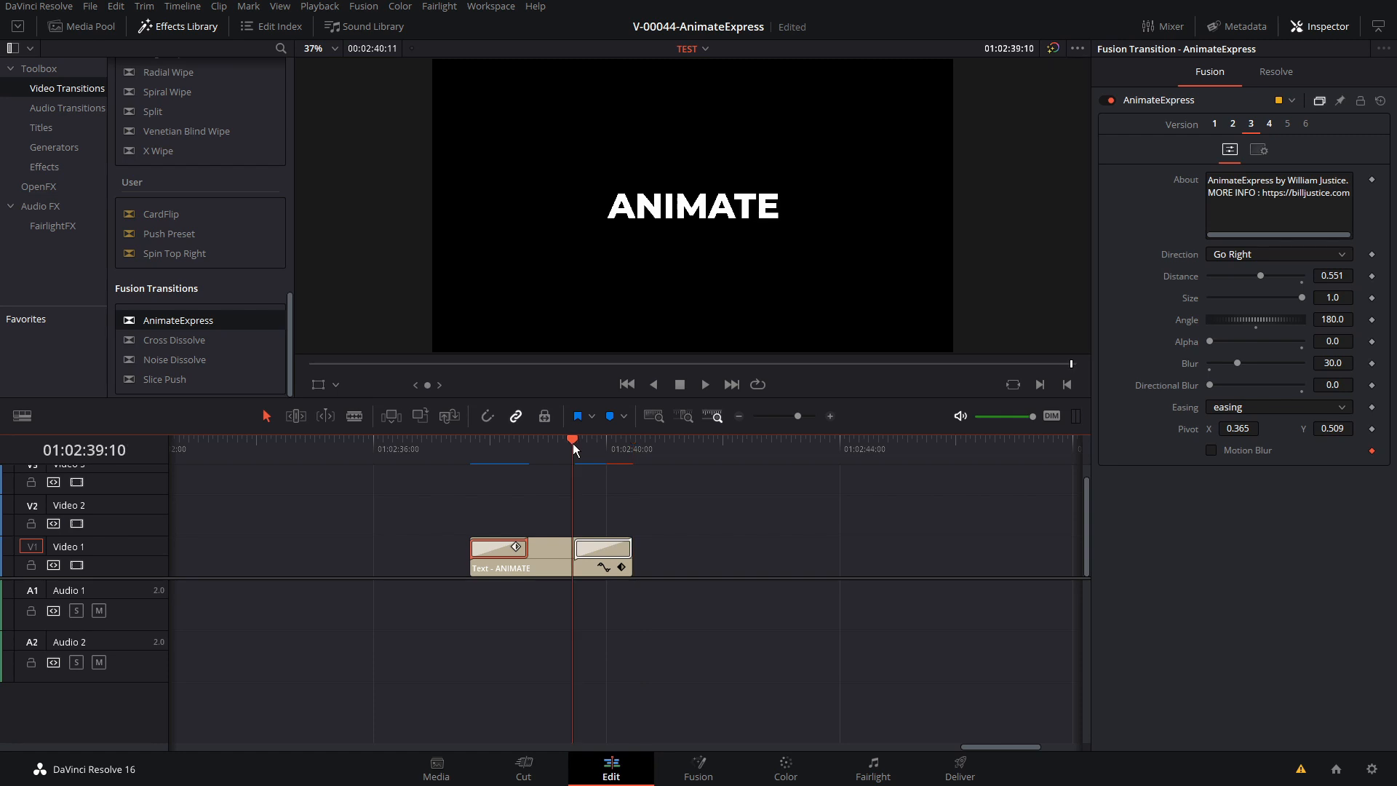
key("space")
Move the playhead back to 01:02:38:18 and set the start transition's Distance to 0.0
left_click_drag(574, 443, 534, 466)
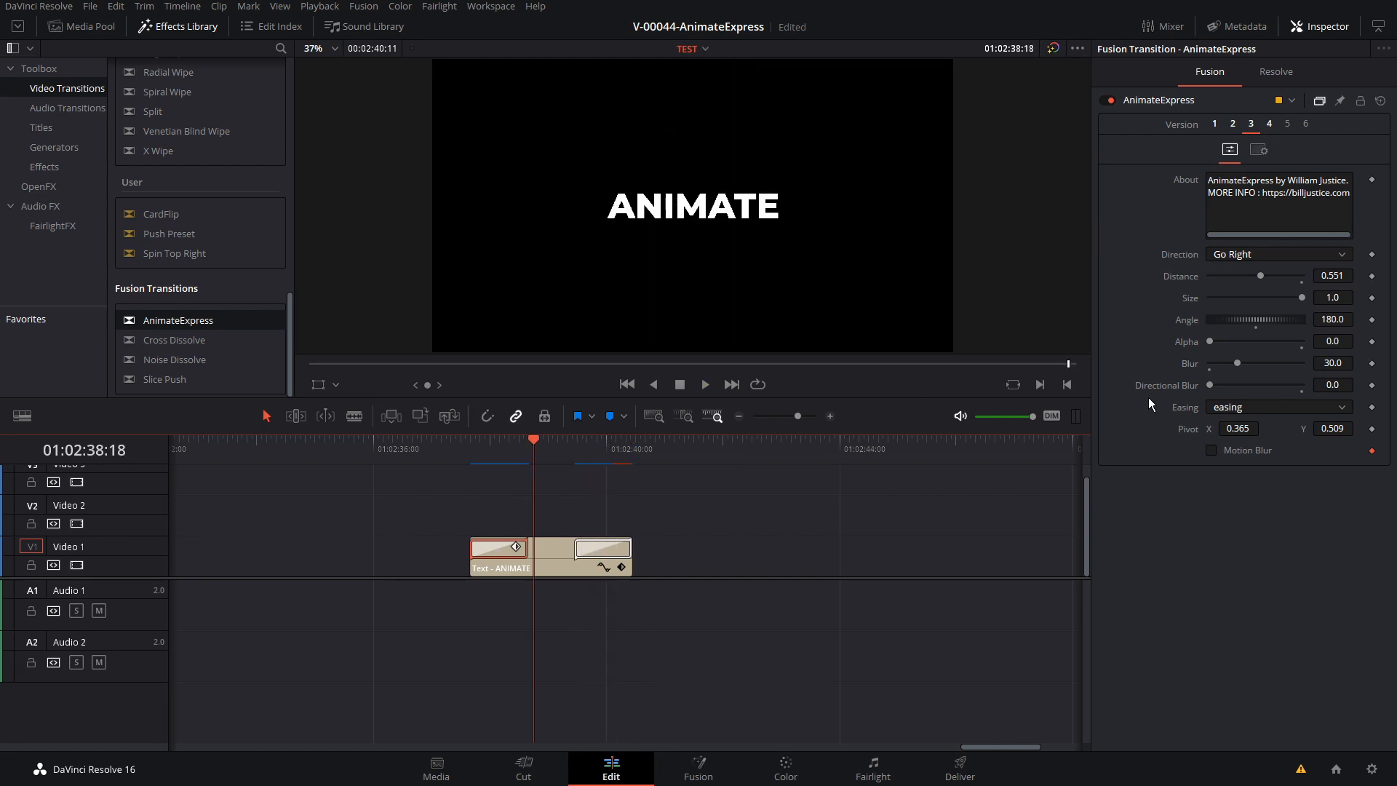
left_click_drag(1260, 275, 1176, 275)
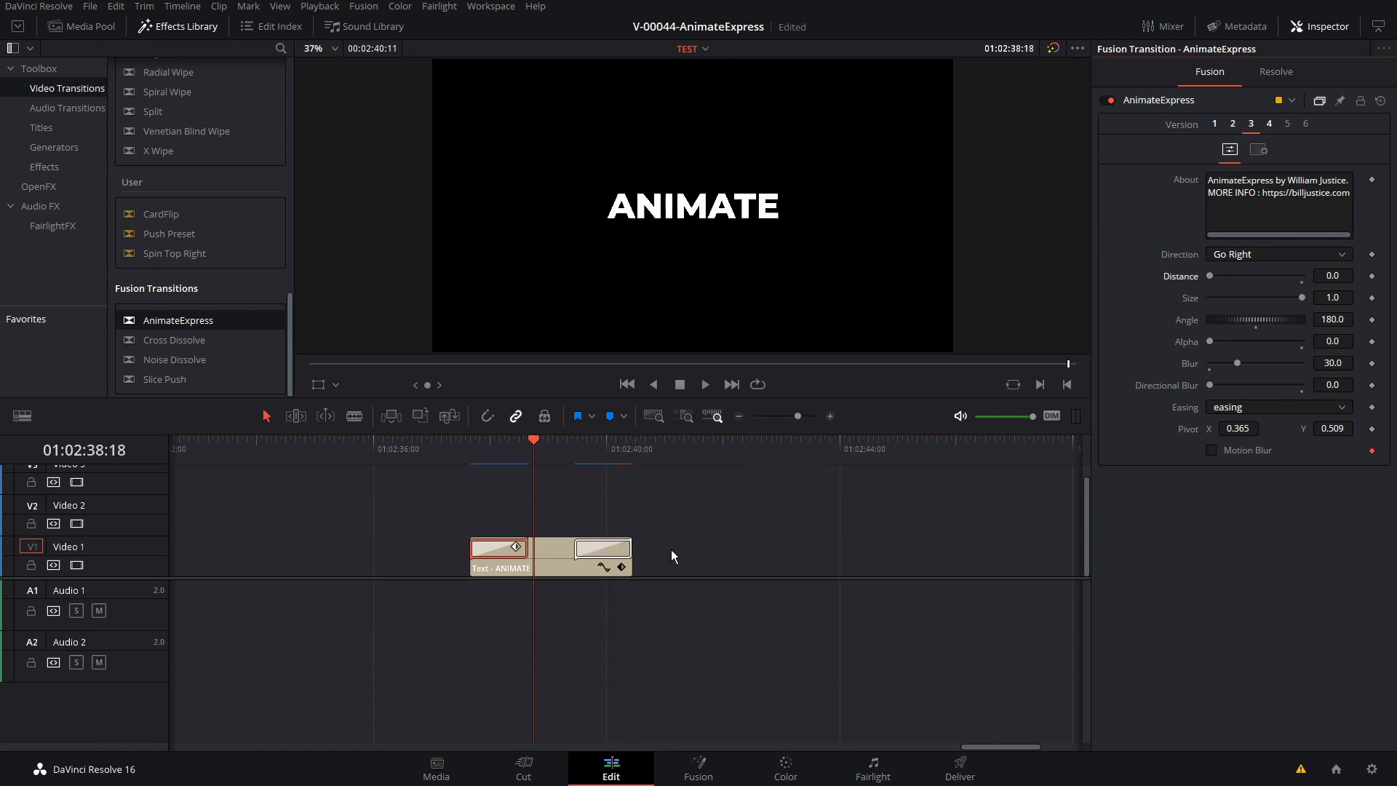
Move the playhead to 01:02:39:18 within the ANIMATE title's end transition and set that transition's Distance to 0.0
left_click(608, 540)
left_click(593, 453)
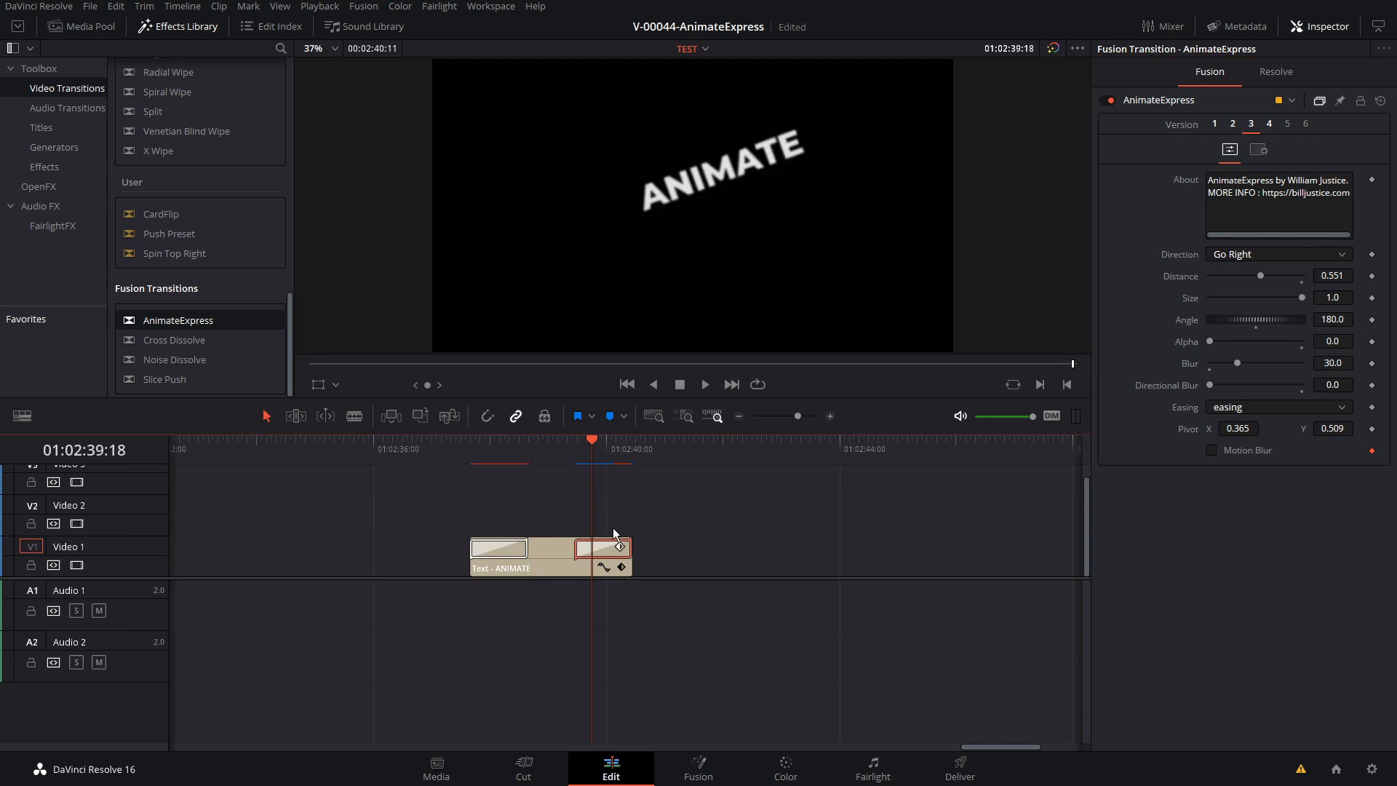
left_click(609, 547)
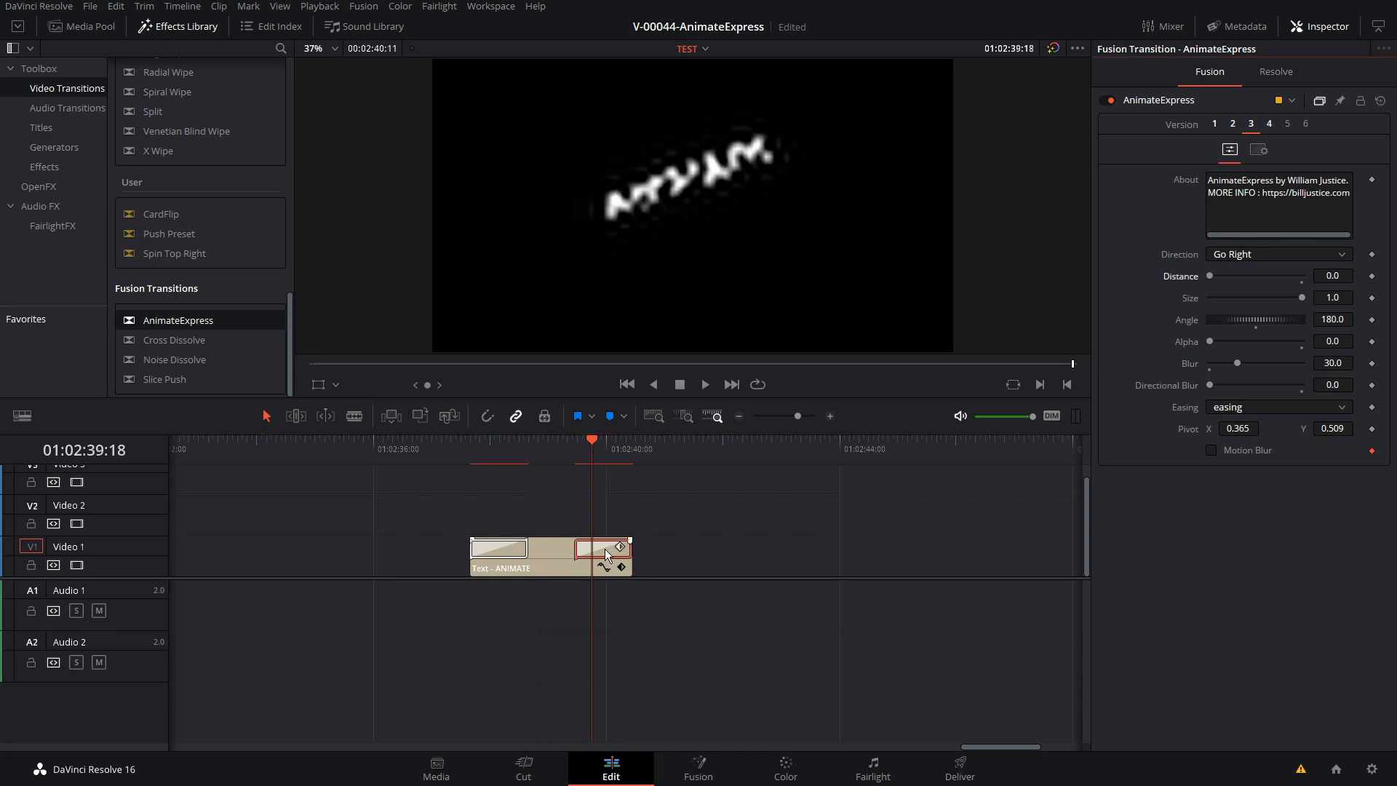
Open the end transition in the Fusion page, go to frame 0 and move its pivot onto the title's last letter, X 0.648
right_click(605, 550)
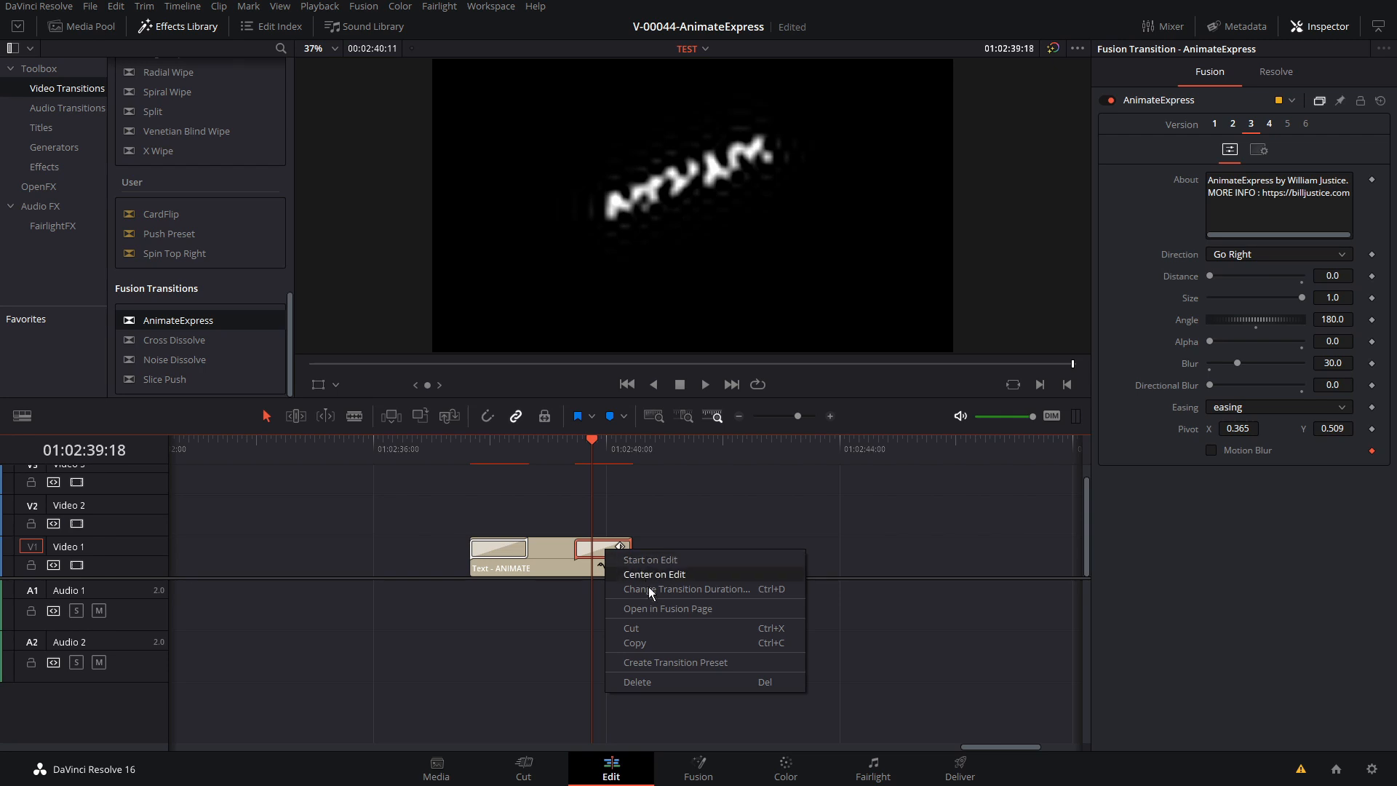
left_click(649, 607)
left_click(343, 620)
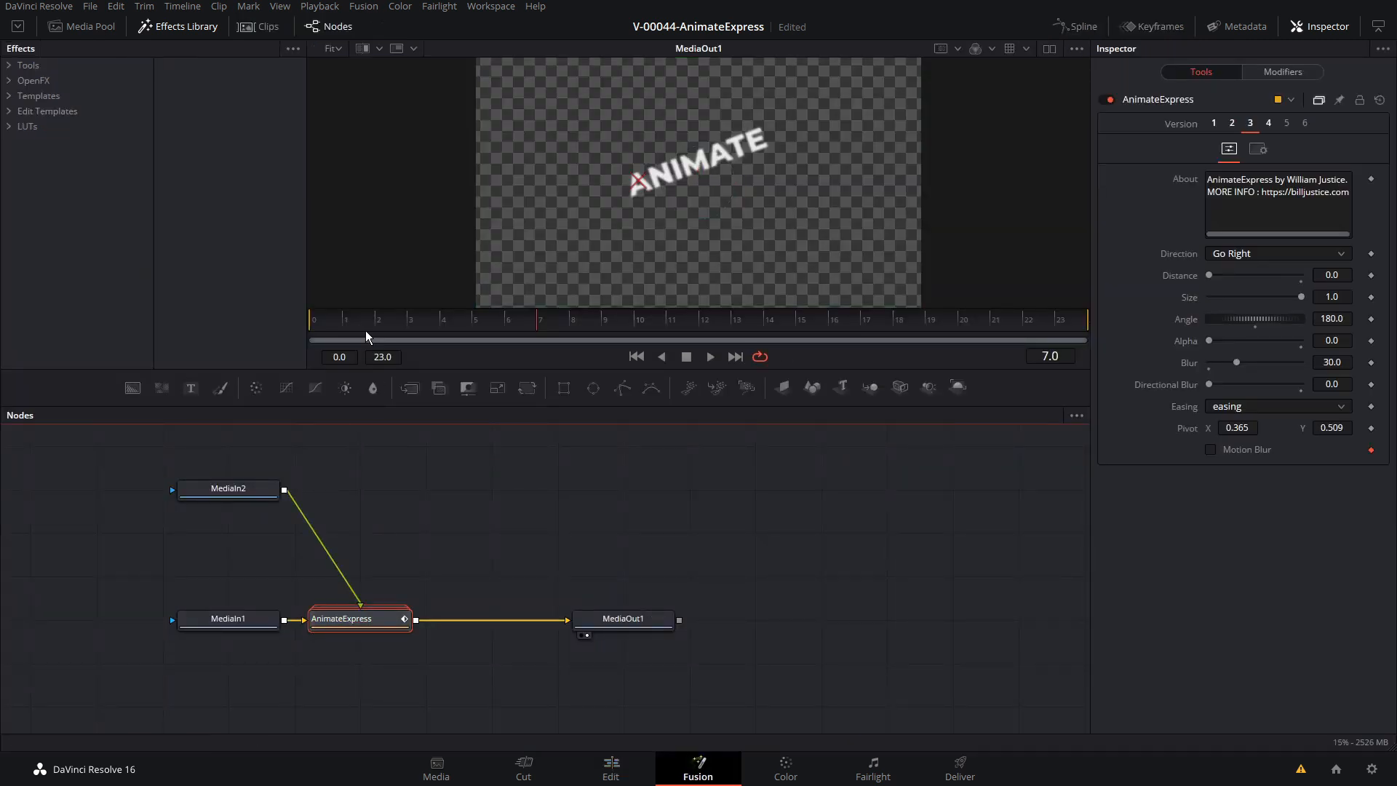
left_click(324, 322)
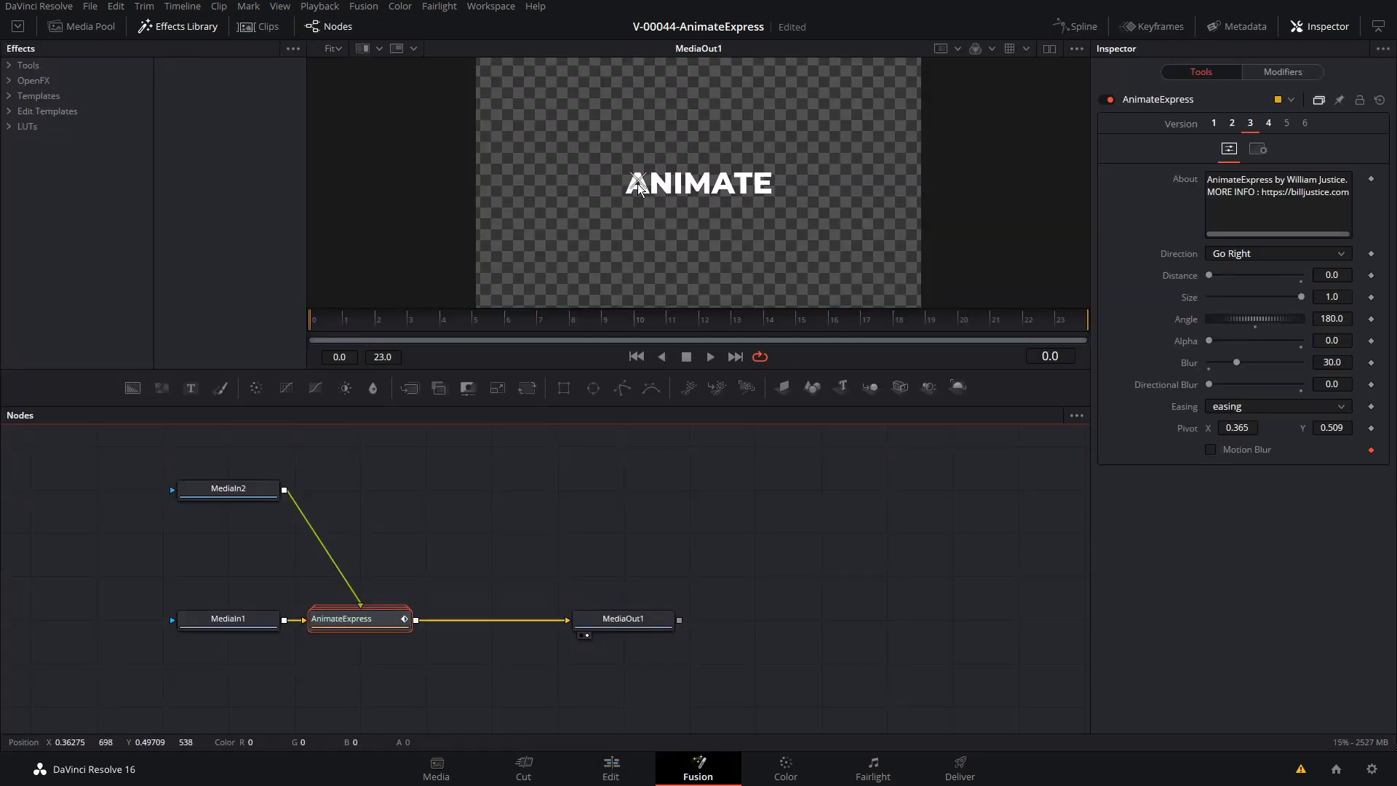
left_click_drag(1231, 429, 1237, 430)
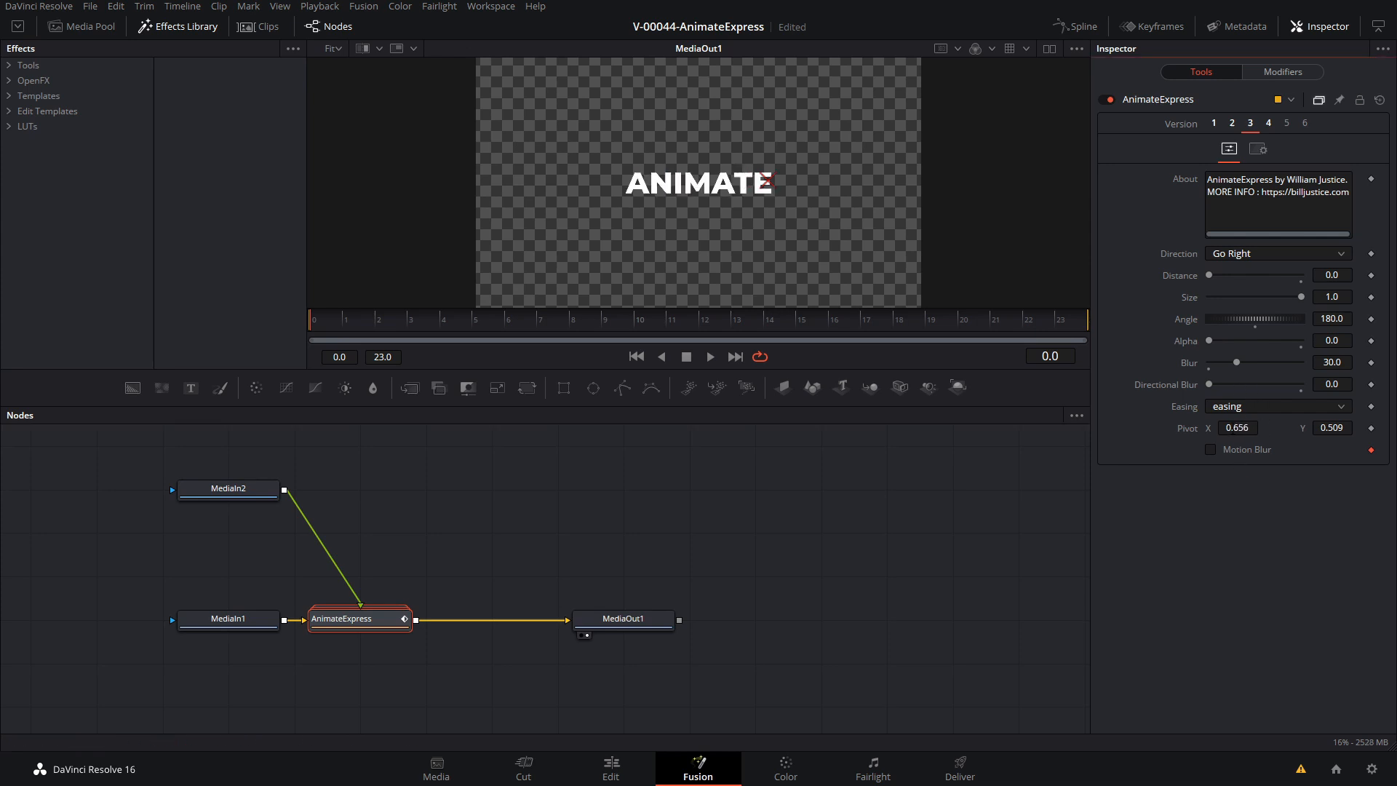
Return to the Edit page and play back the title's entrance and exit twice from its start
left_click(619, 770)
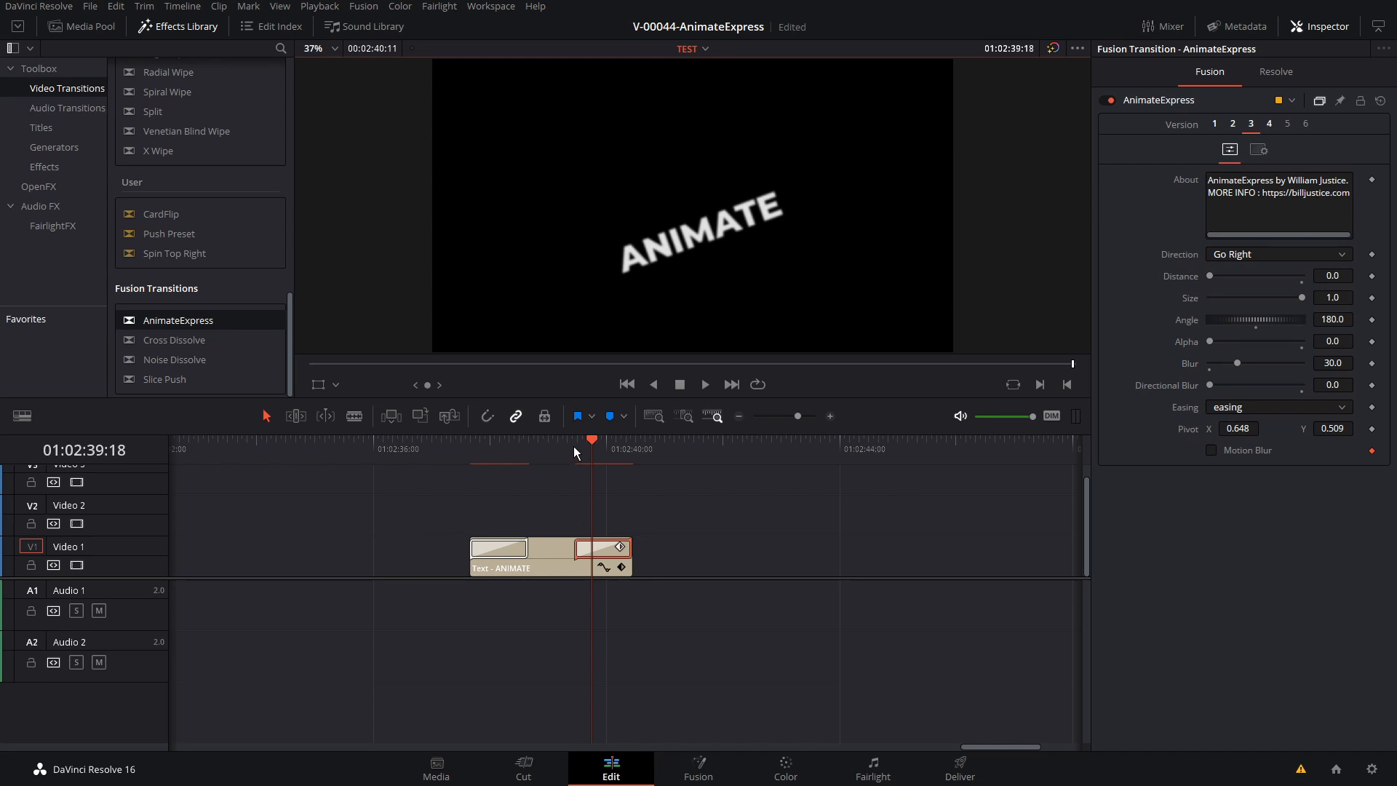
left_click(473, 452)
key("space")
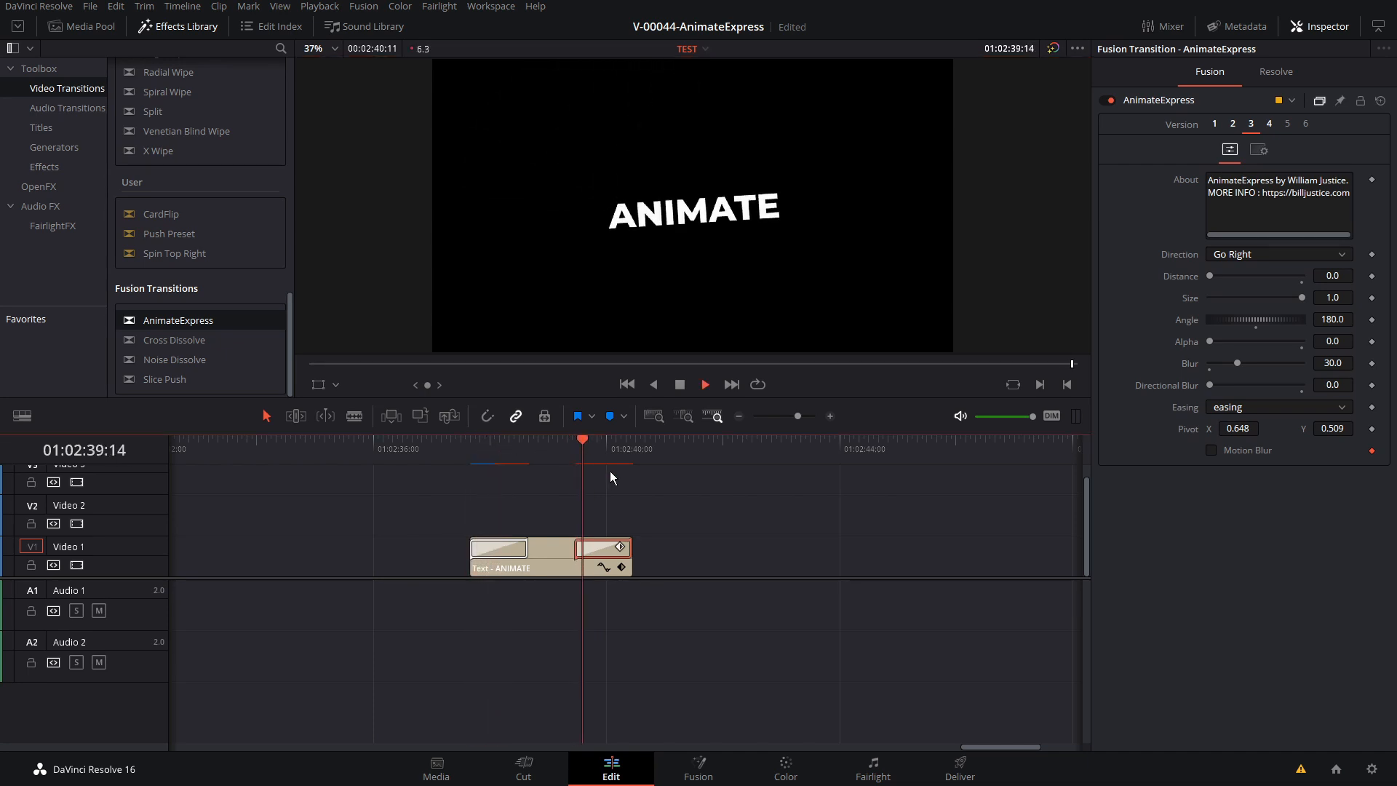
left_click(475, 453)
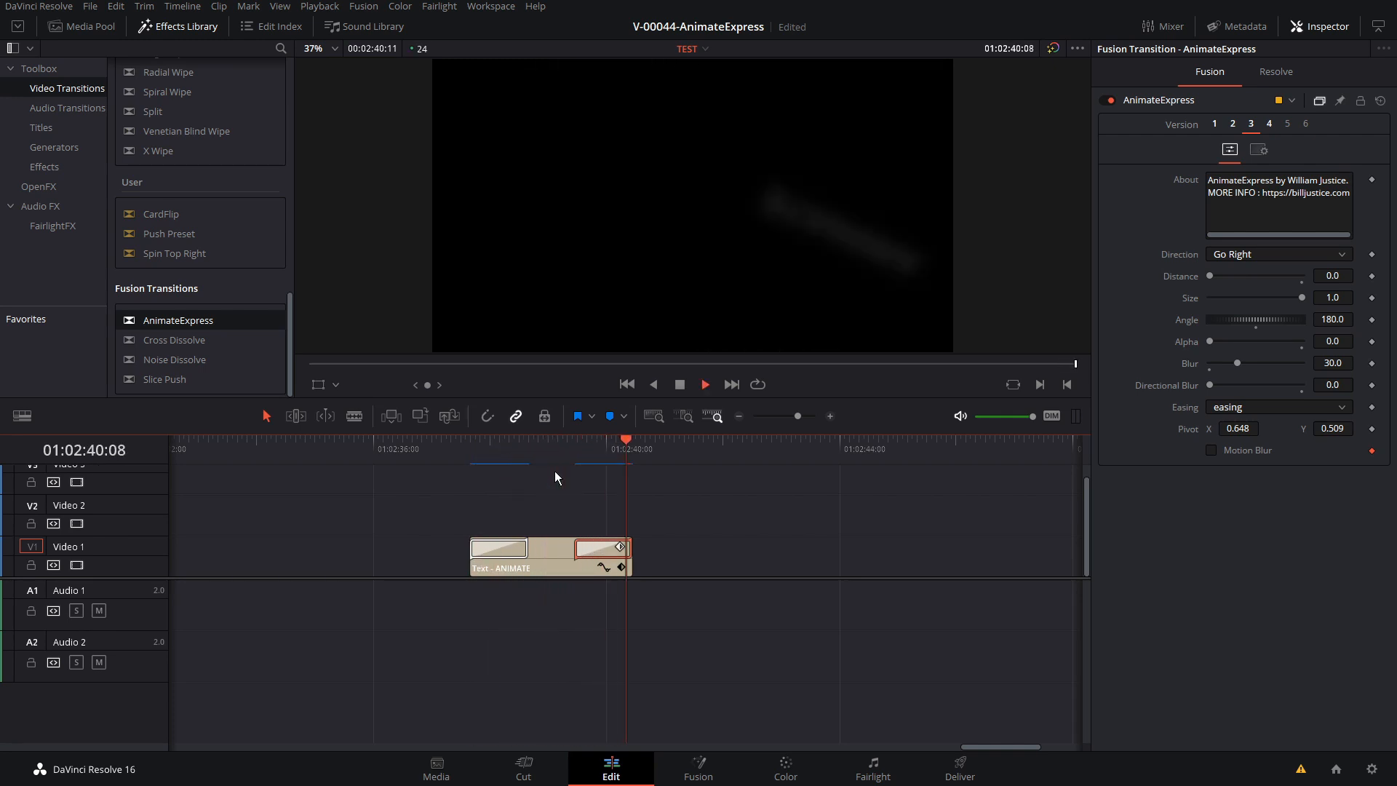
Set the start transition's Distance to 0.3 and its Easing to easingBack
left_click(497, 546)
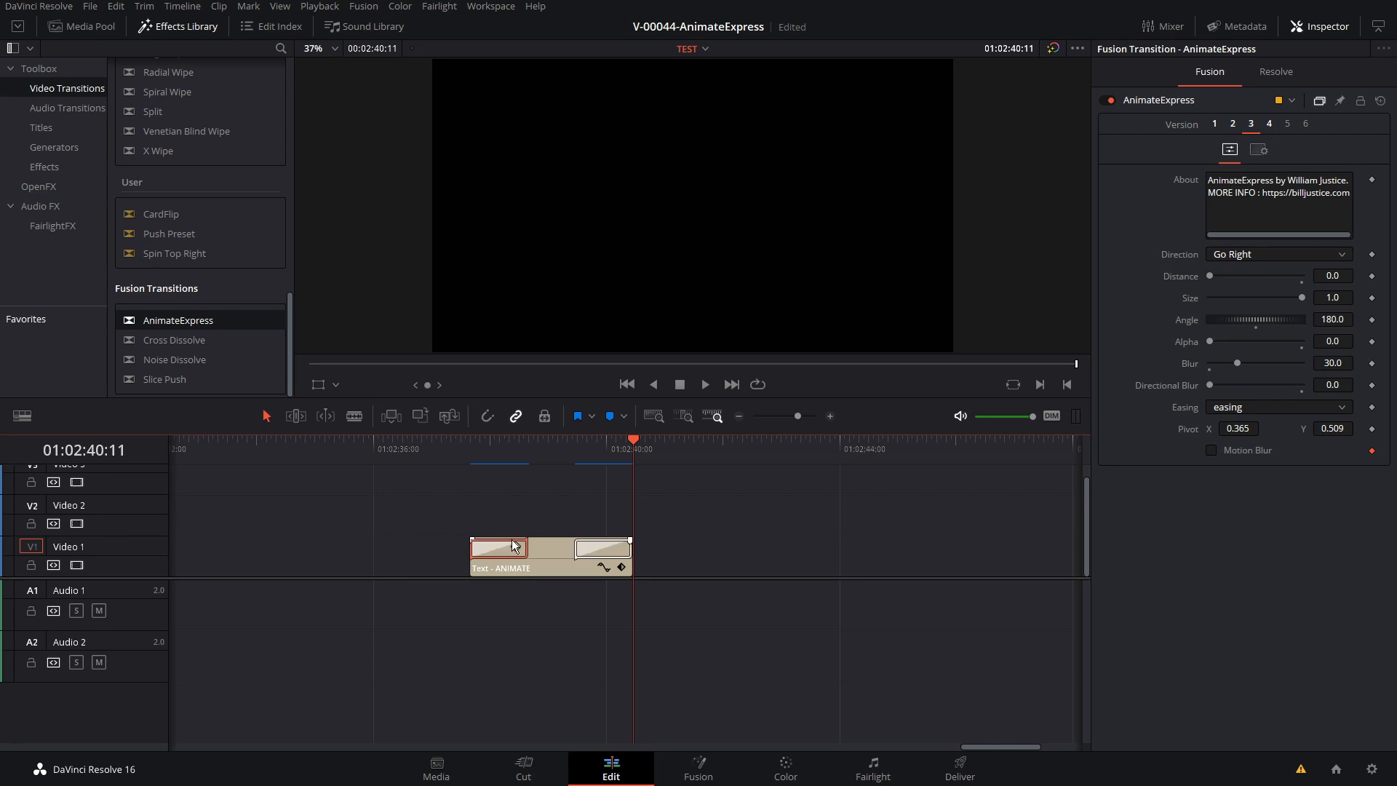
left_click(1233, 275)
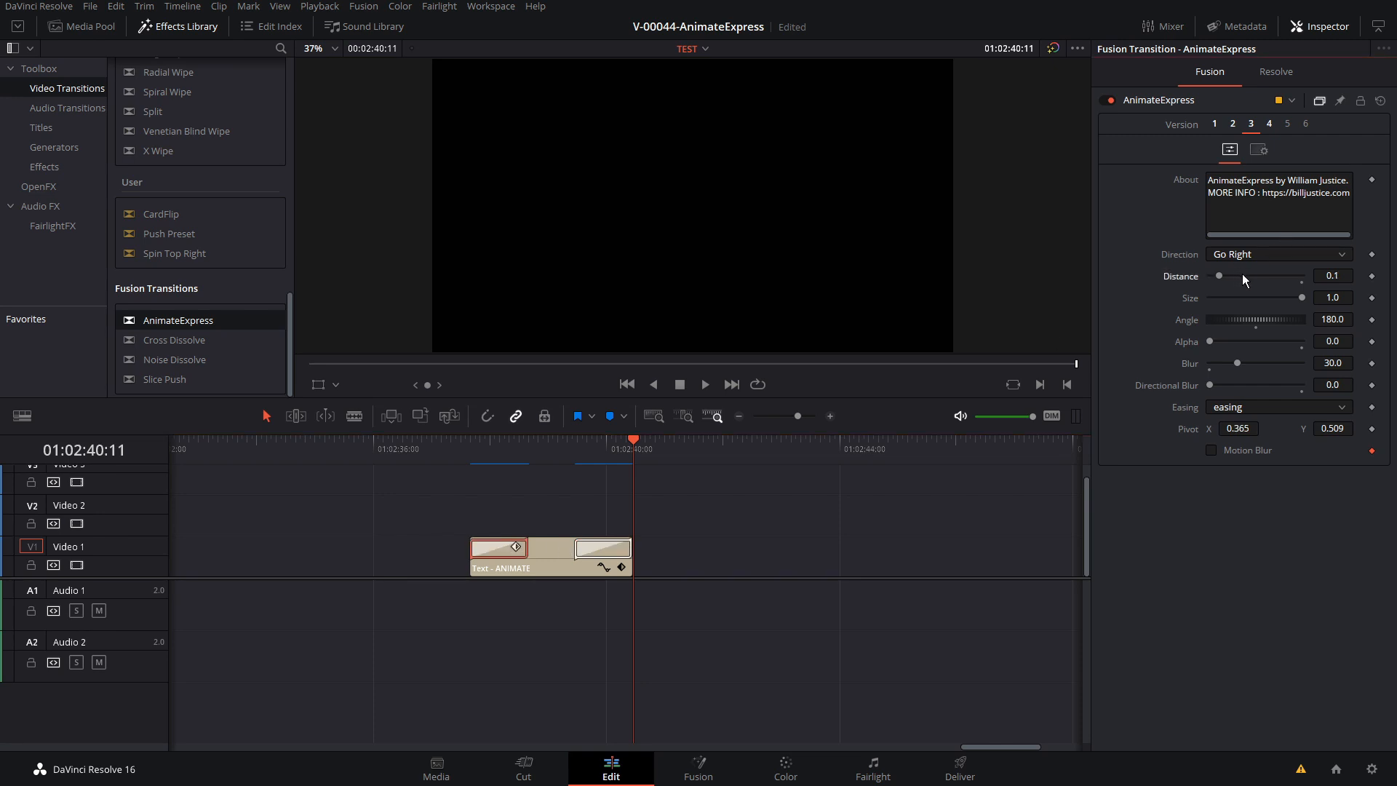
left_click(1256, 407)
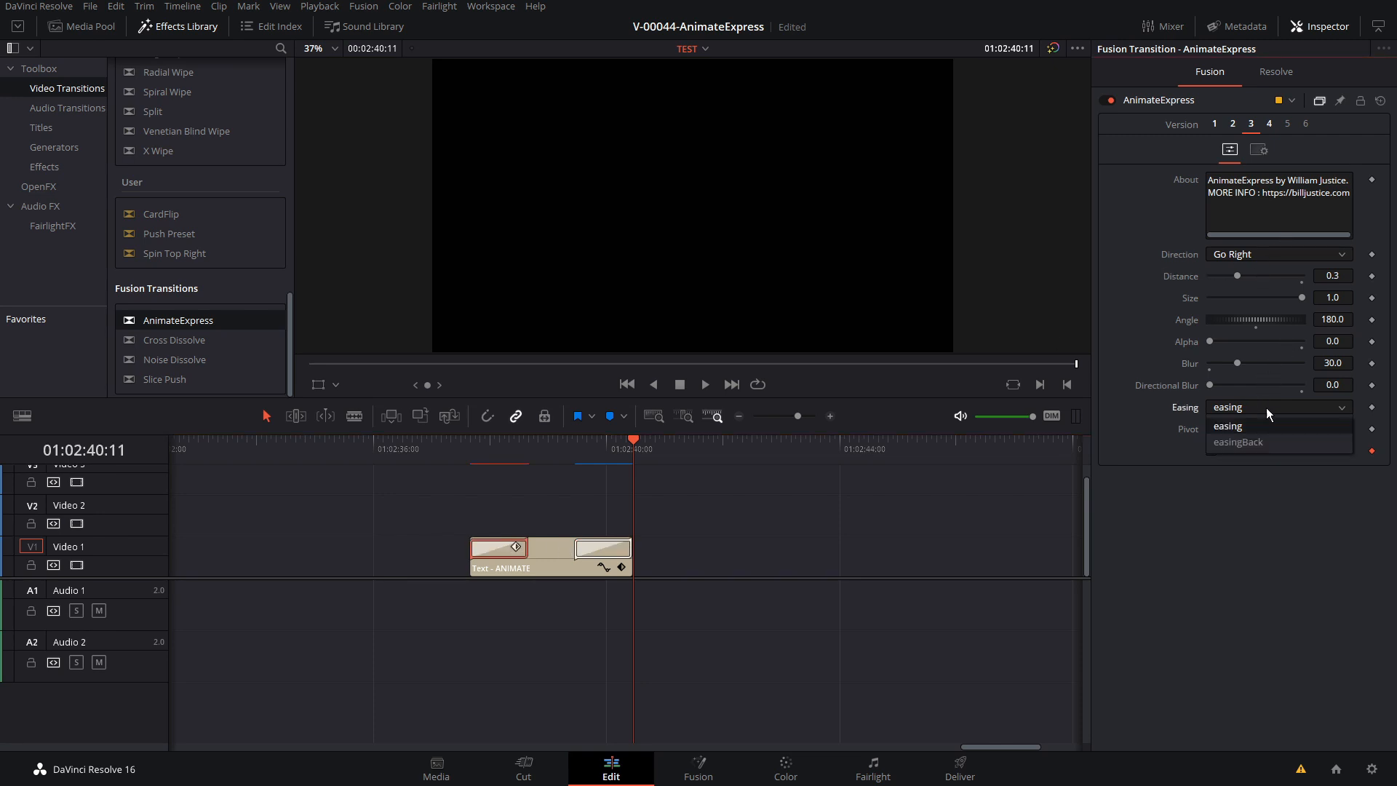
left_click(1266, 442)
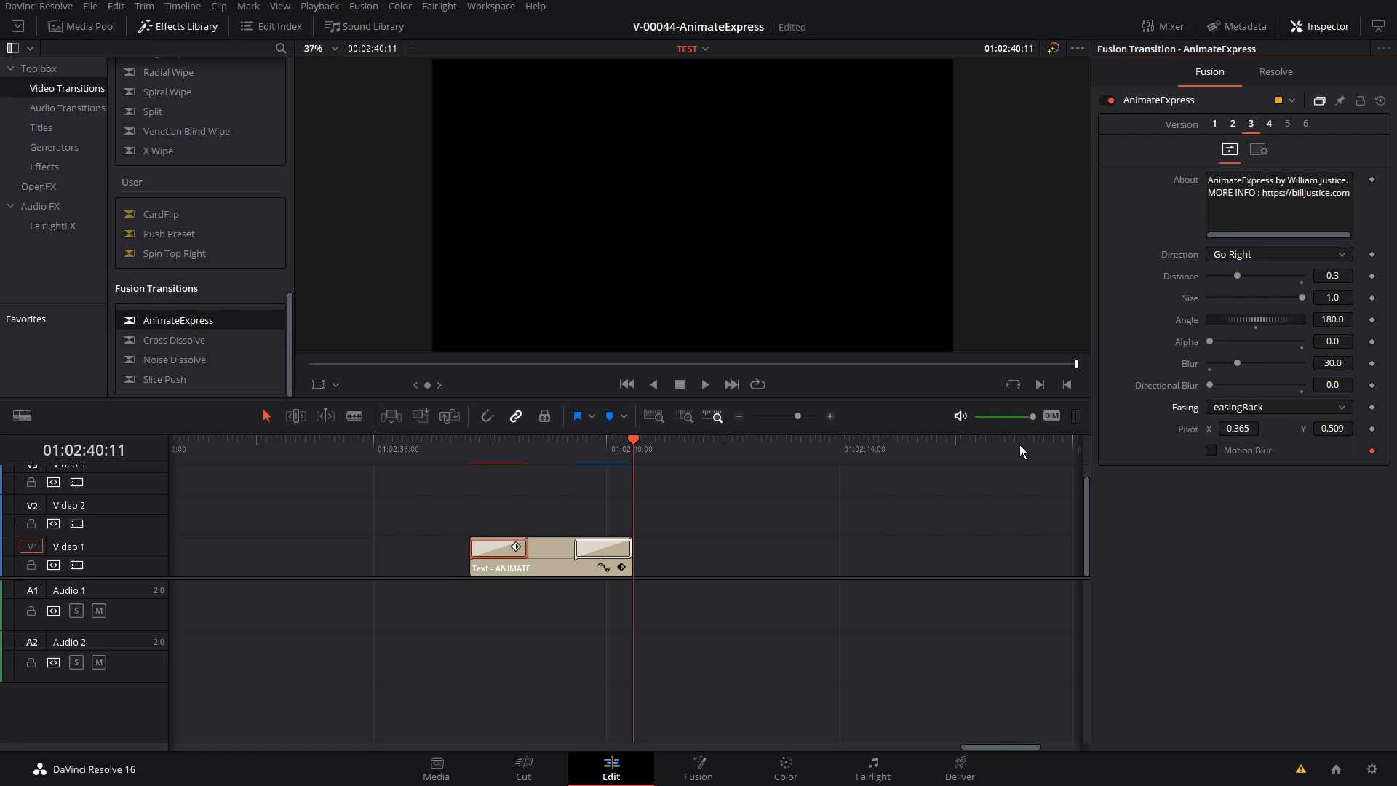
Set the end transition's Distance to 0.4, Easing to easingBack, Size to 0.638 and Blur to 51.2
left_click(608, 551)
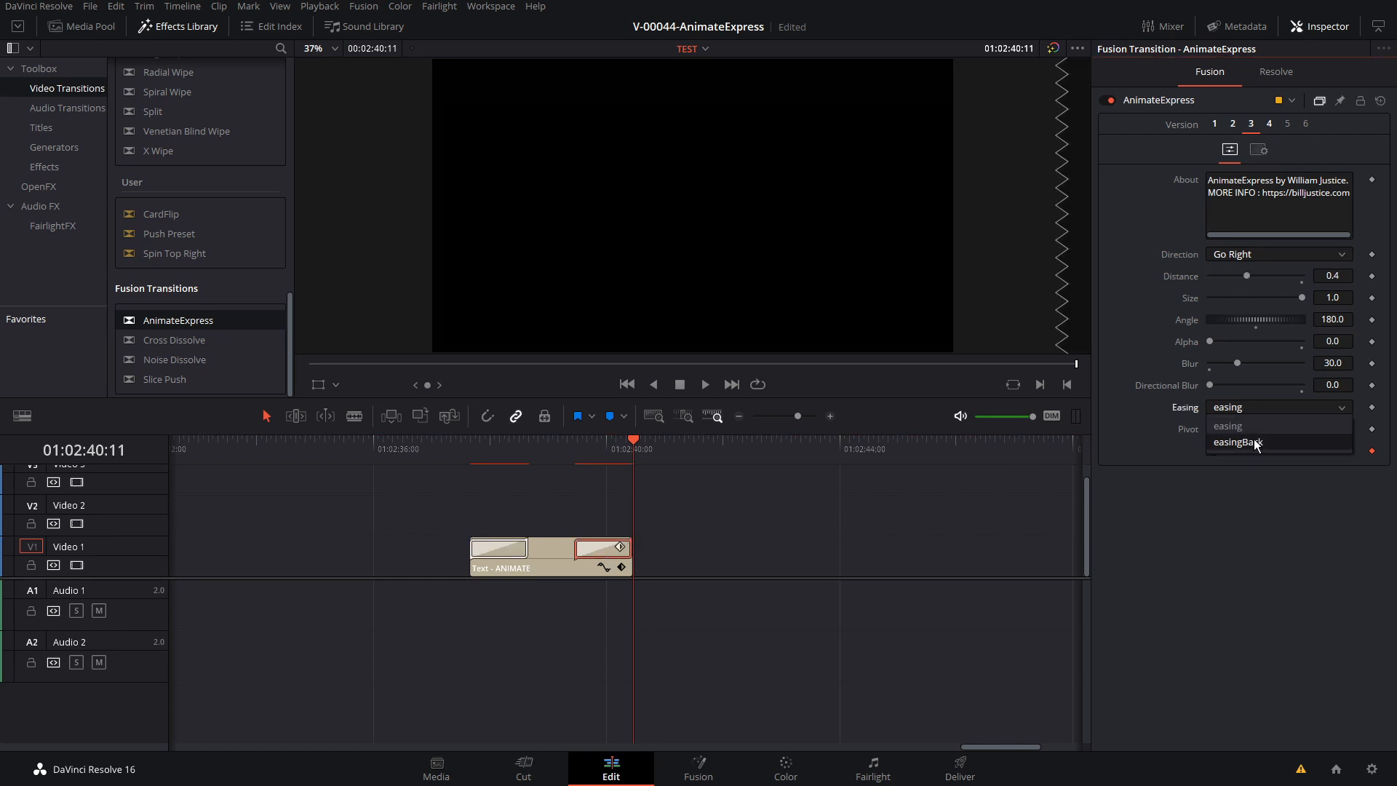
left_click_drag(1279, 302, 1269, 301)
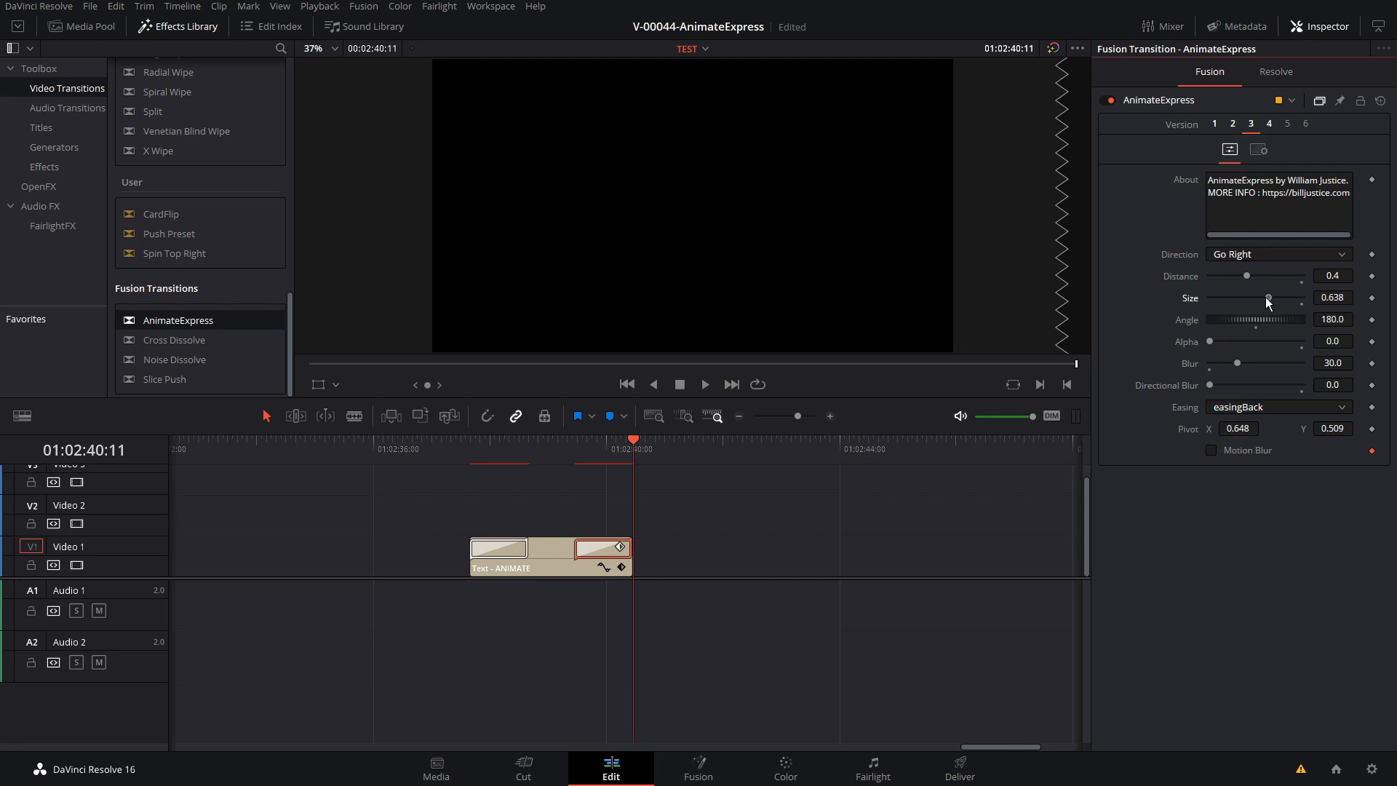
key("/")
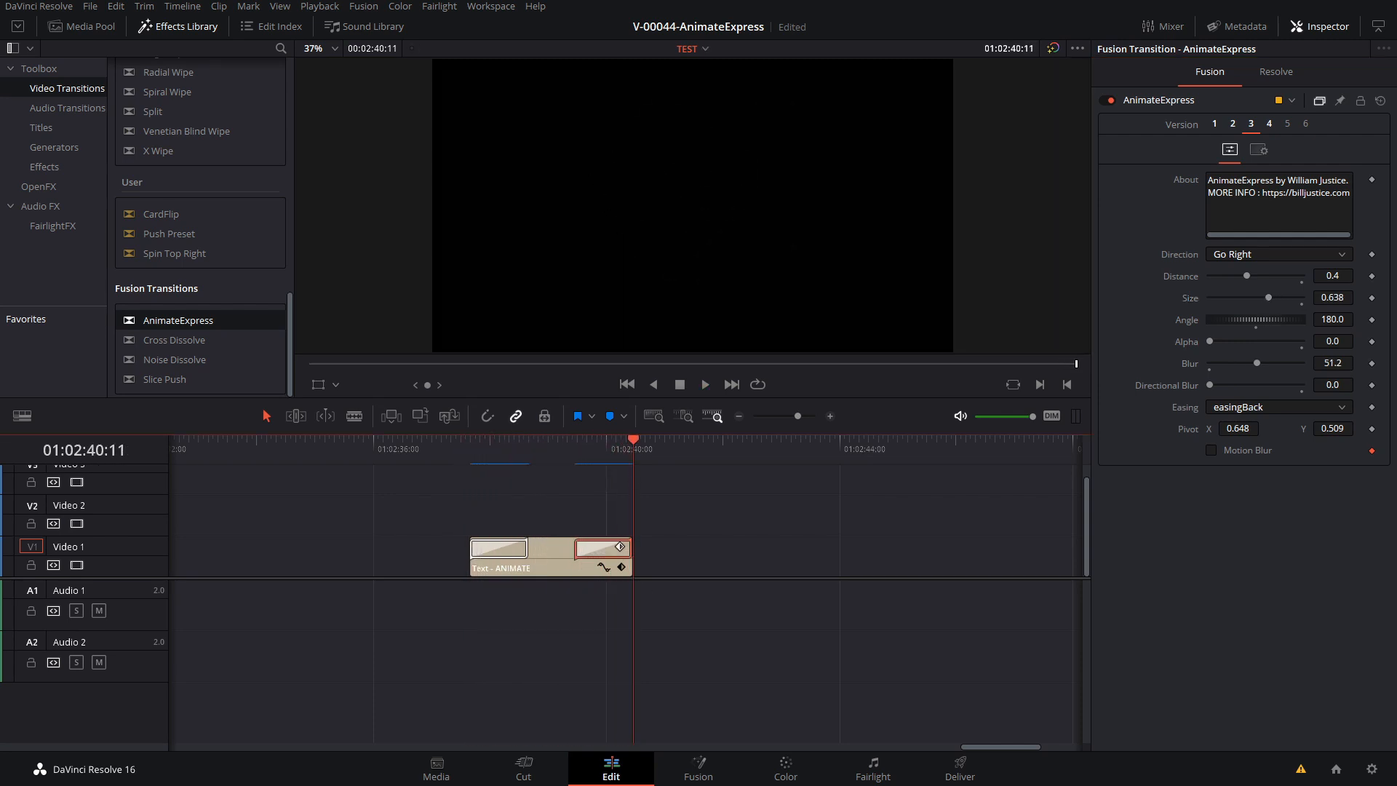
Turn on the end transition's Motion Blur to examine its settings, and turn it off again
left_click(1211, 452)
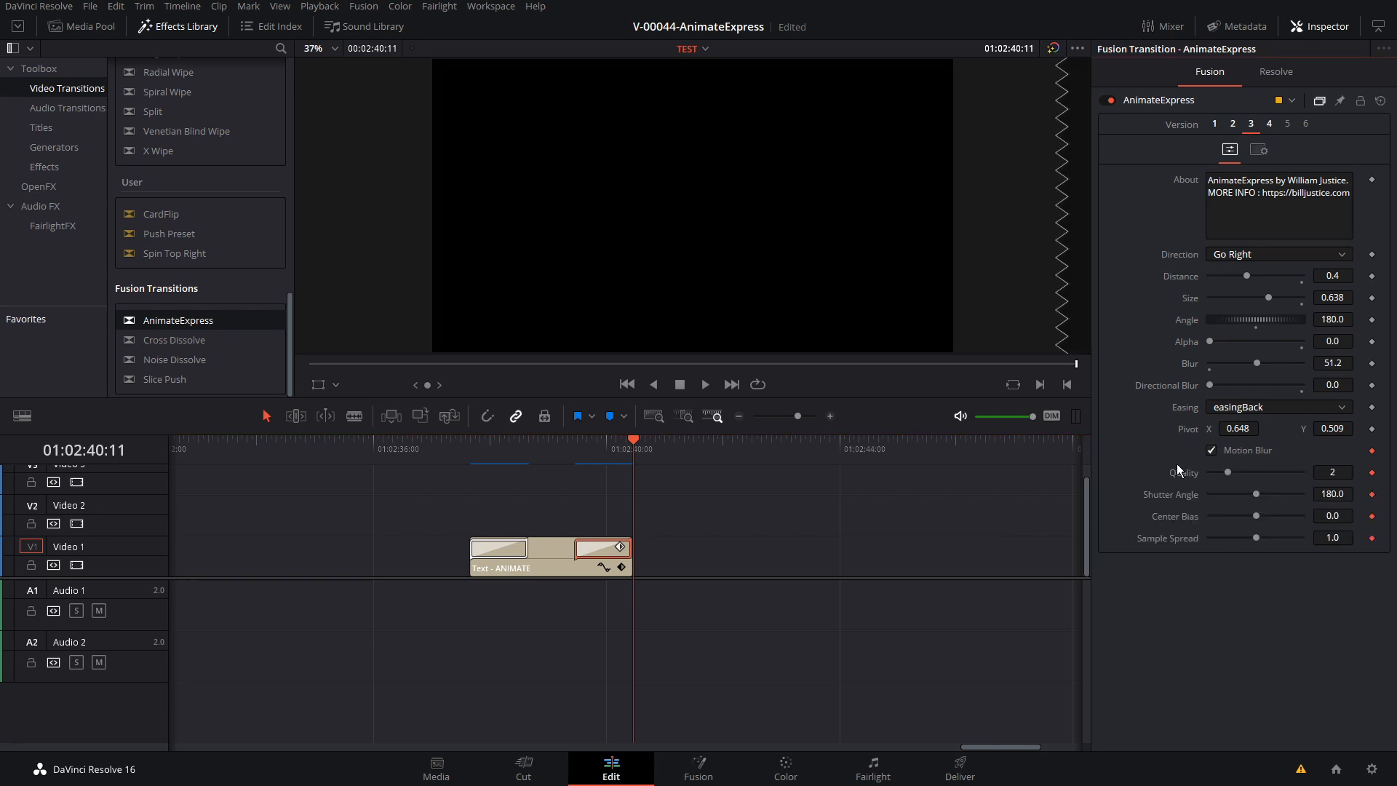
left_click(1212, 450)
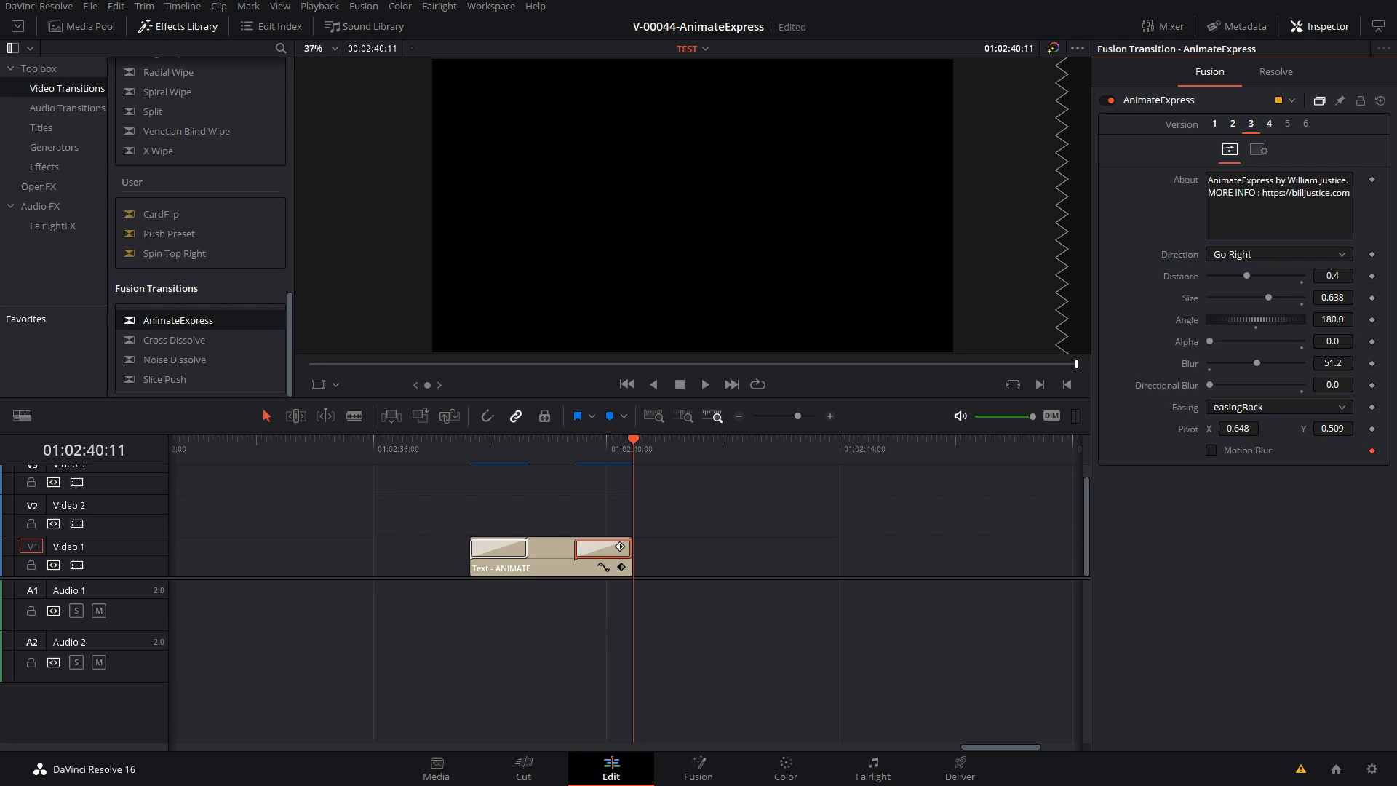
Delete the end and start transitions from the ANIMATE title
scroll(658, 543, "right", 2)
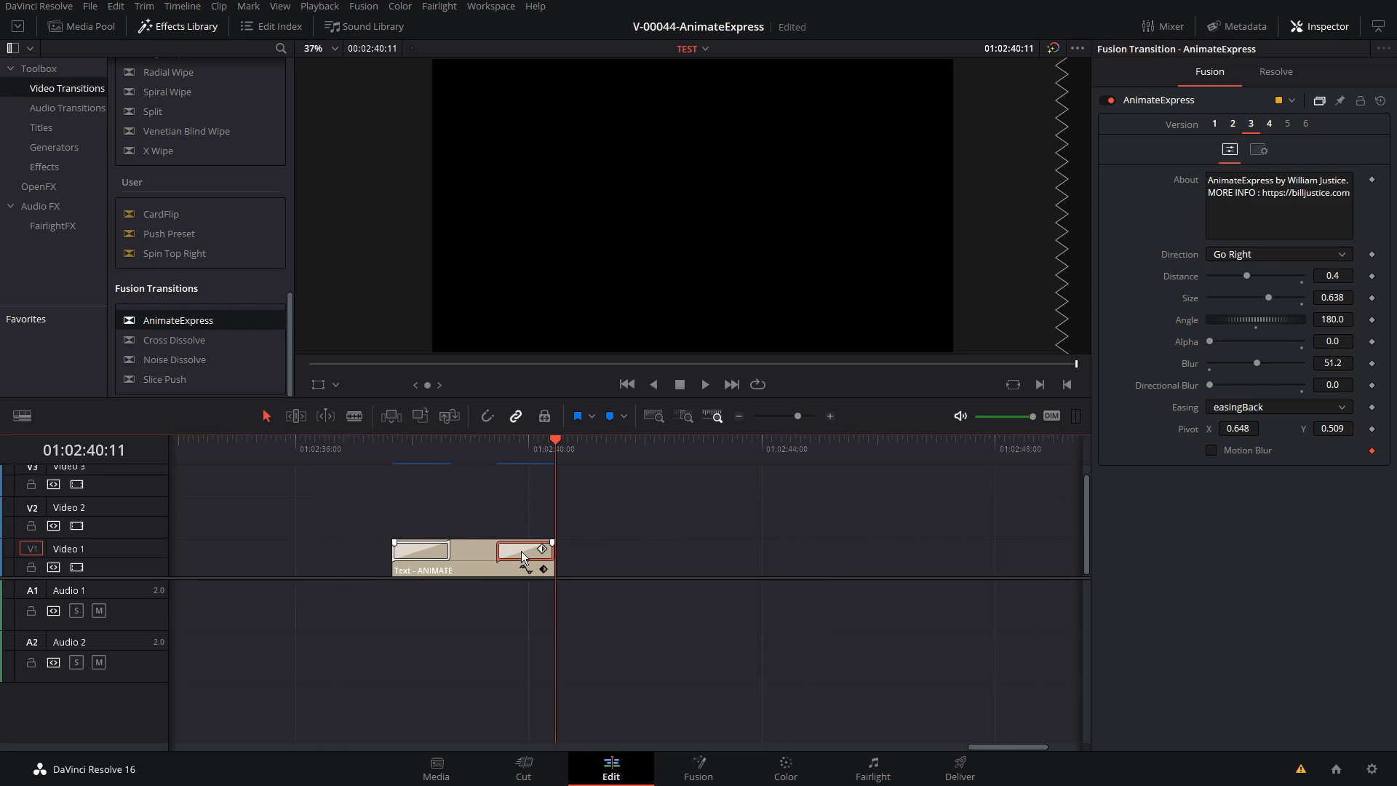
key("Delete")
left_click(435, 548)
key("Delete")
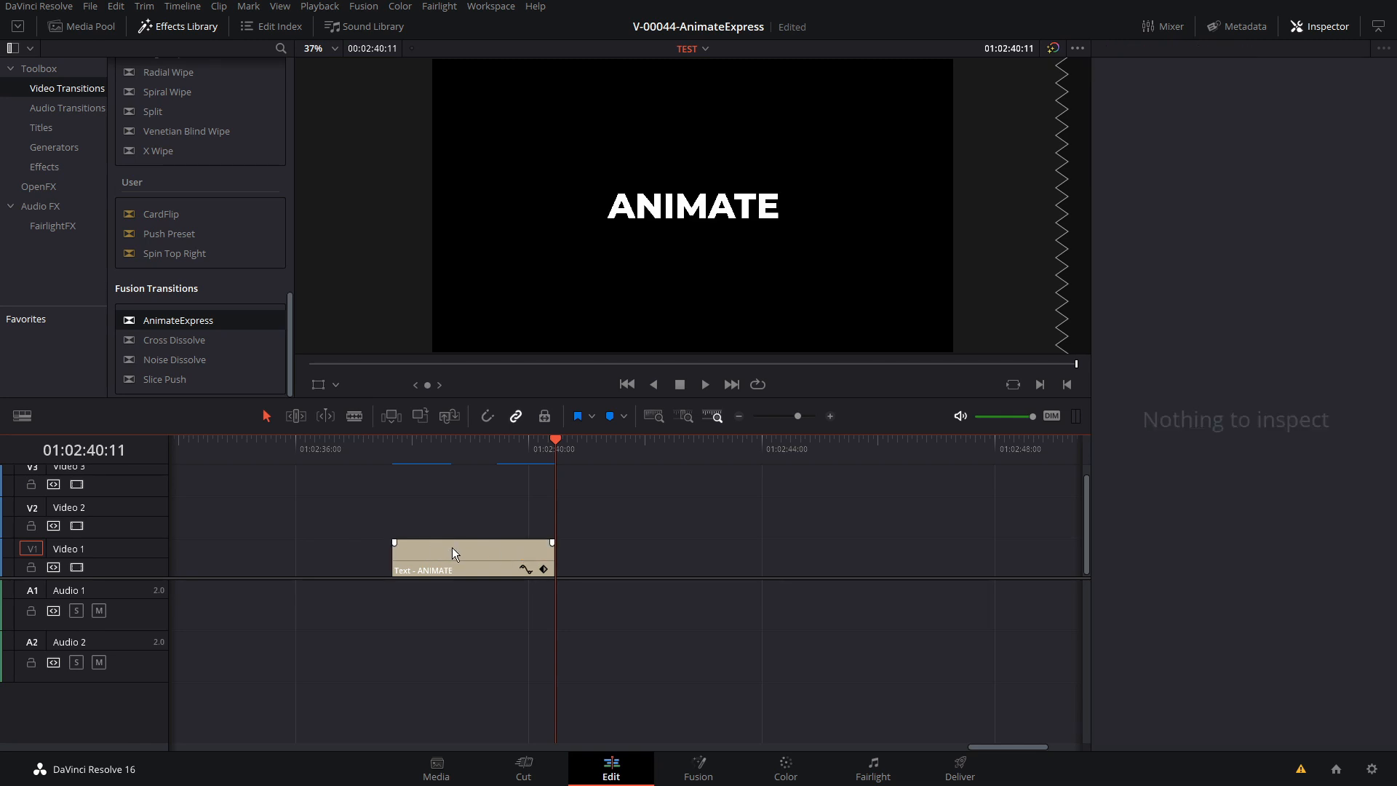
Lengthen the ANIMATE title to about 4 seconds and move it up to Video 2
left_click(549, 551)
left_click(556, 554)
left_click_drag(559, 554, 610, 533)
left_click(593, 561)
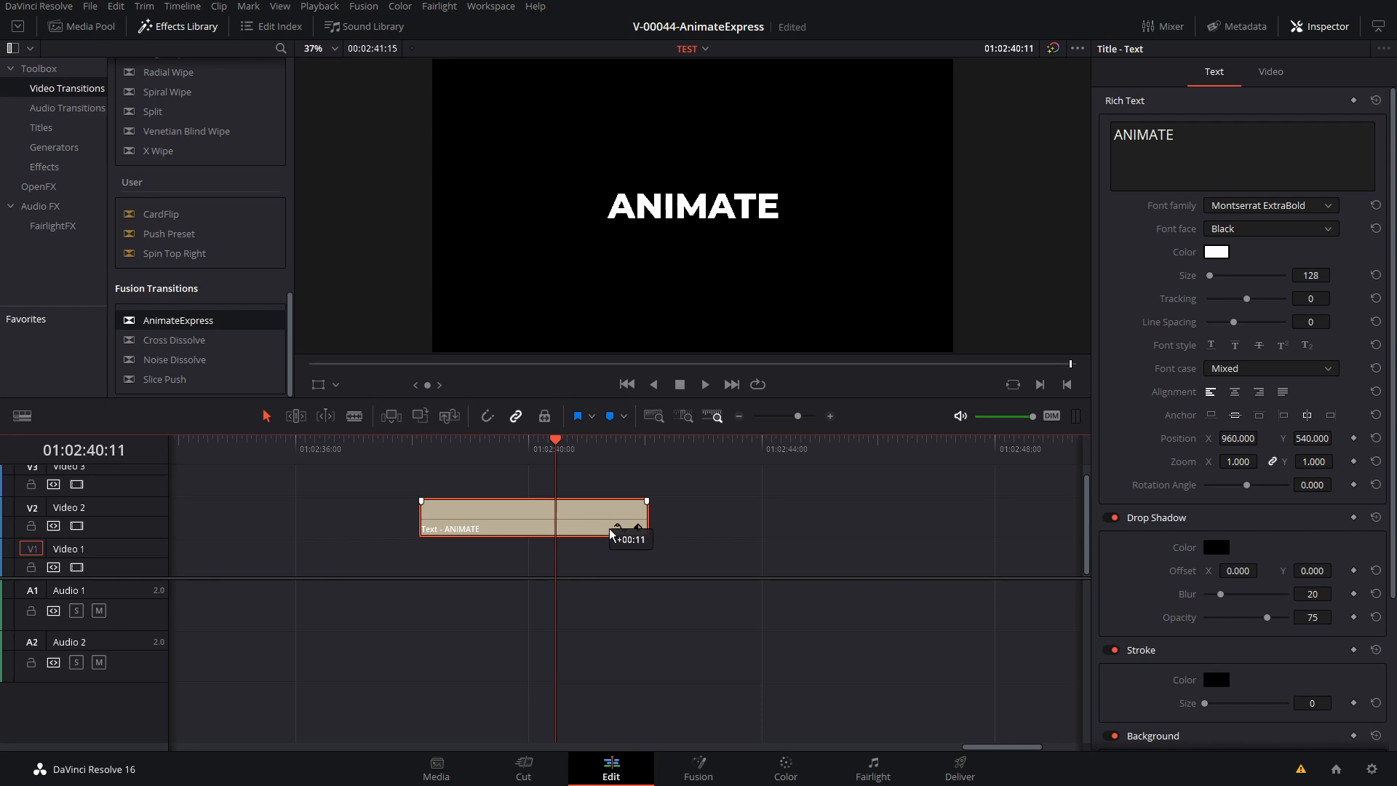
Place DaVinci_Resolve_Logo.png on Video 1 beneath the title and reduce its Opacity to 32.17
left_click(80, 26)
left_click_drag(83, 94, 362, 659)
left_click(590, 650)
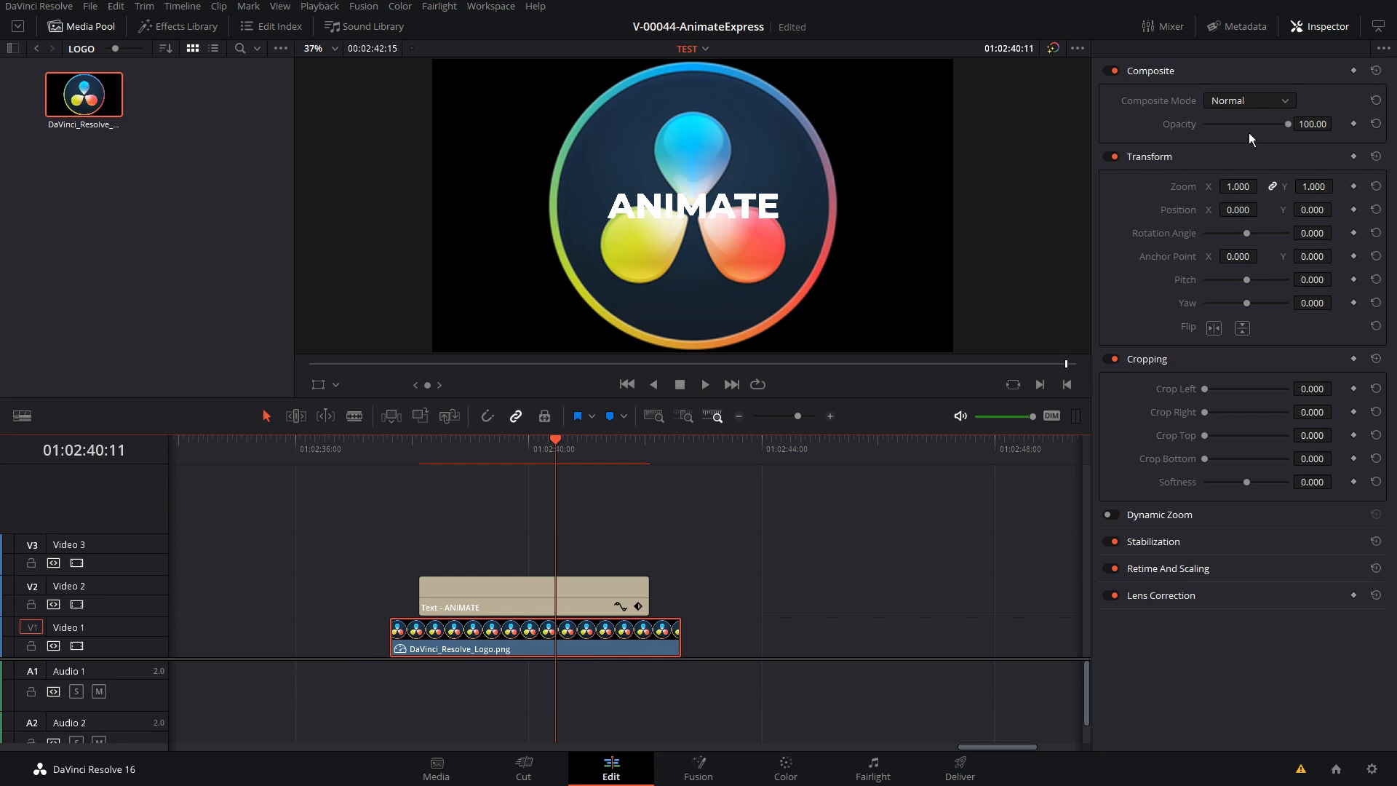
left_click_drag(1272, 123, 1231, 124)
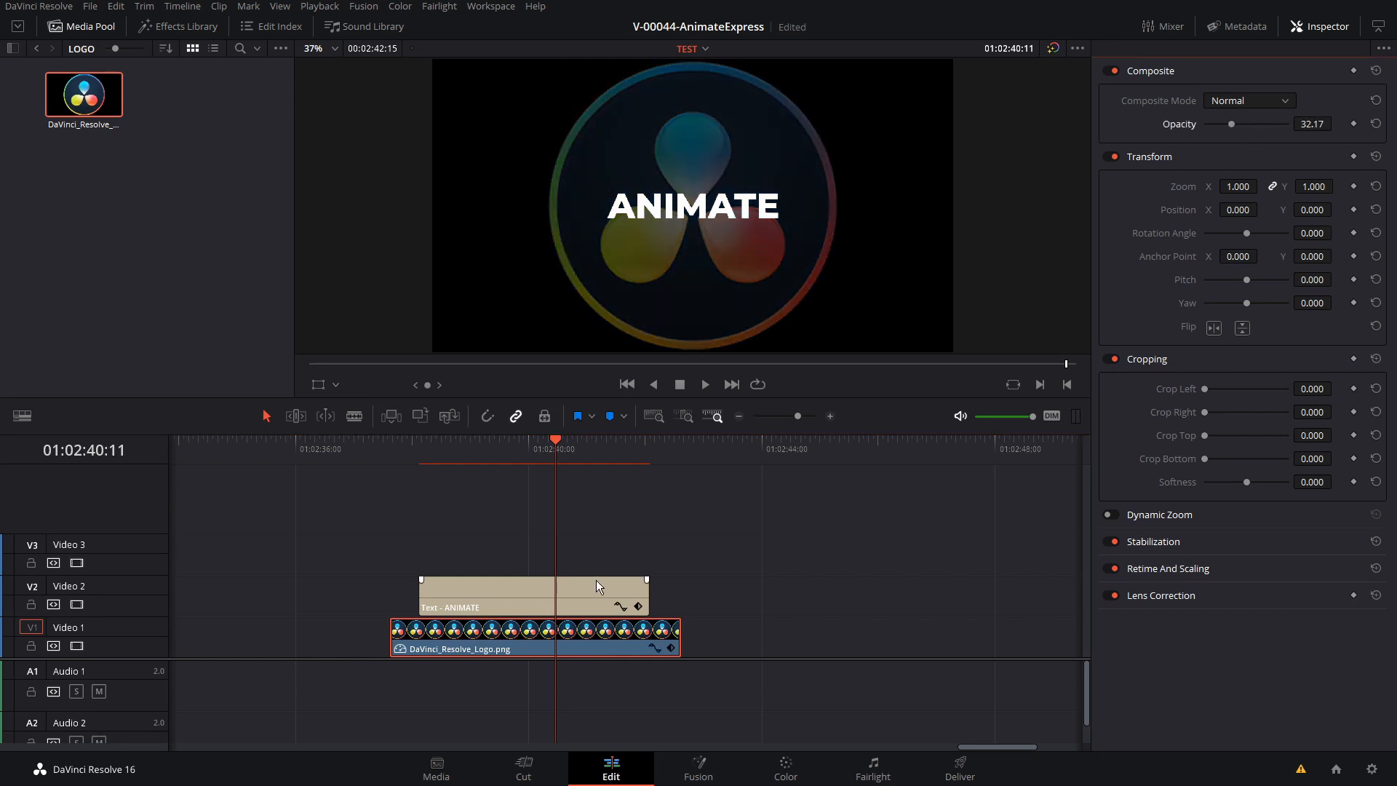
Duplicate the ANIMATE title onto Video 3 and Video 4, aligned in time with the original, and select the Video 3 copy
left_click(581, 590)
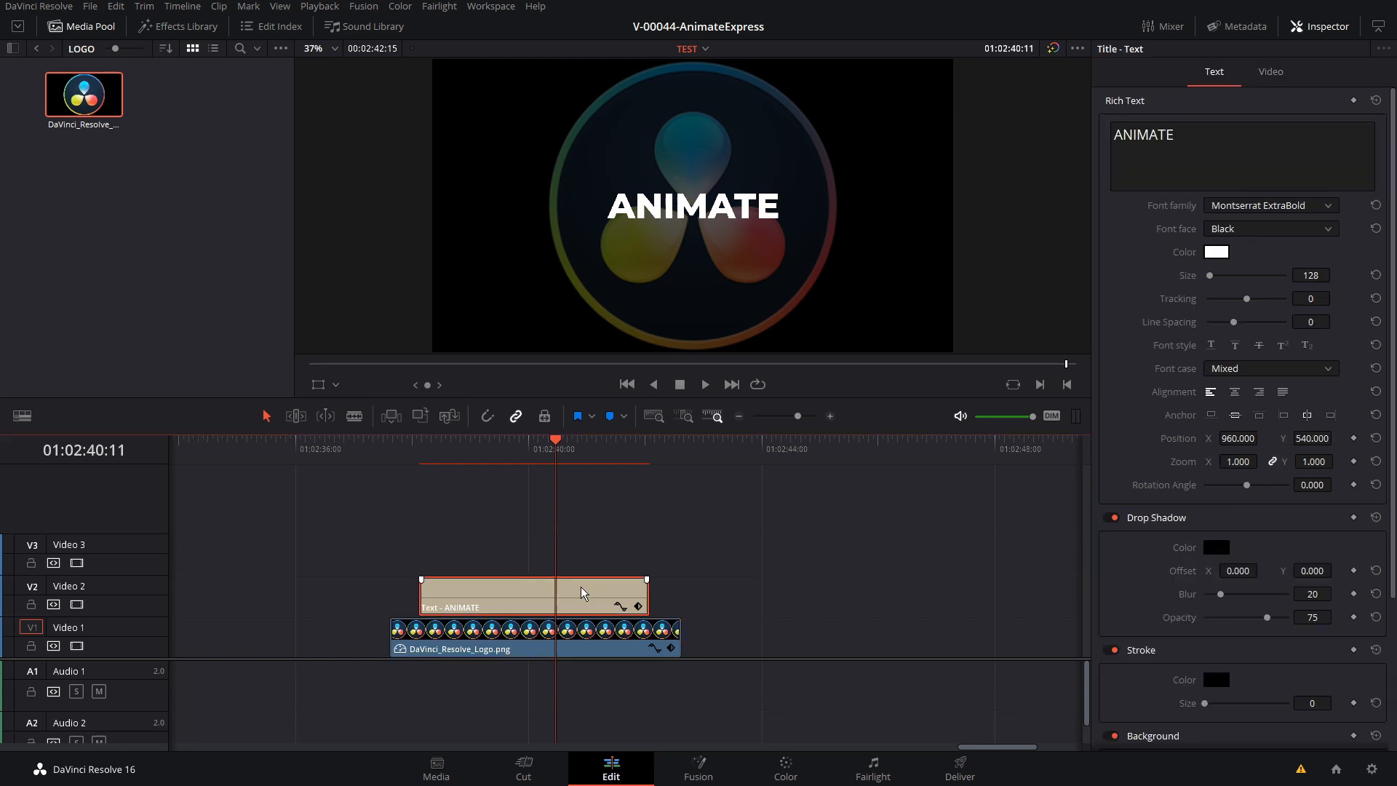
left_click_drag(580, 591, 583, 522)
left_click(586, 560)
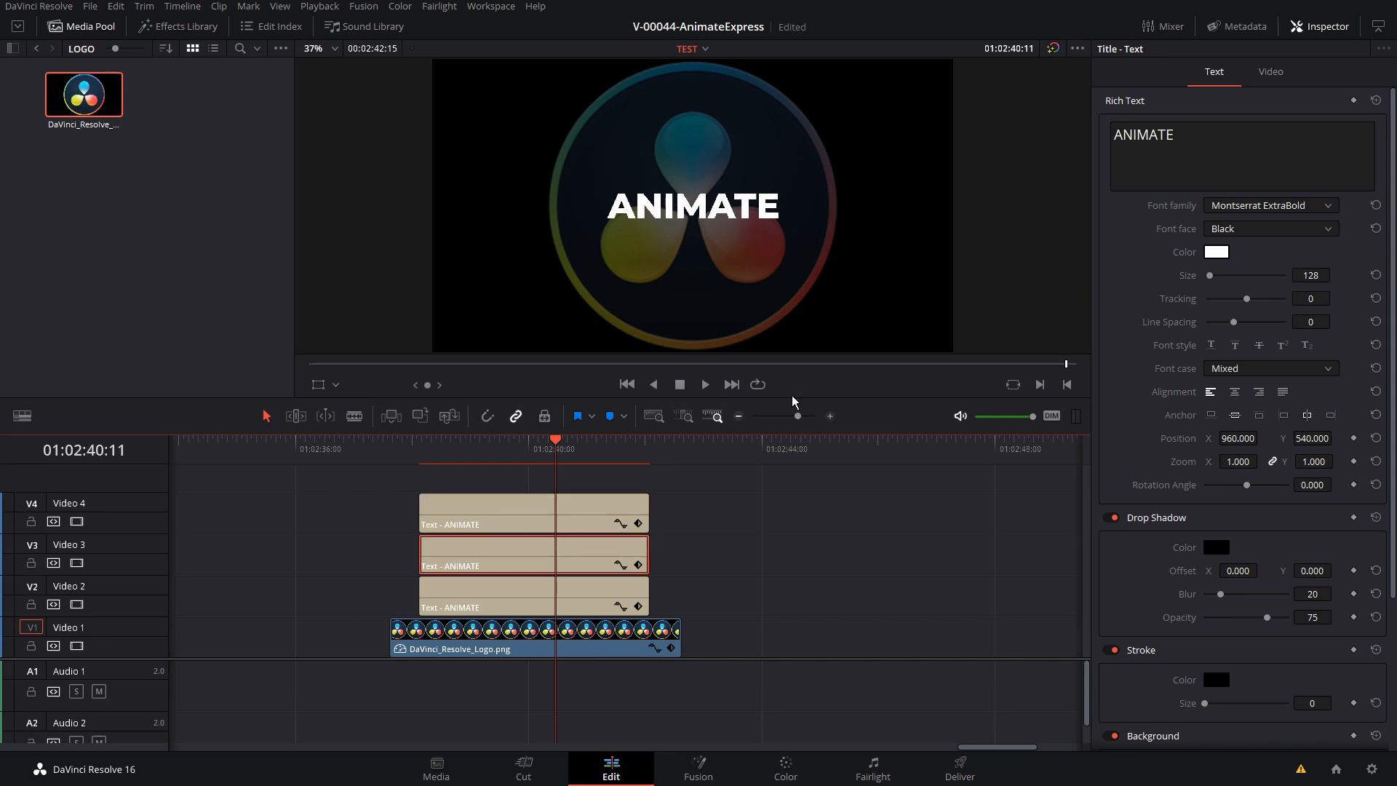
Change the Video 3 title to TEXT, enlarge it to match the width of ANIMATE and raise it just above that word
double_click(1144, 135)
type("TEXT")
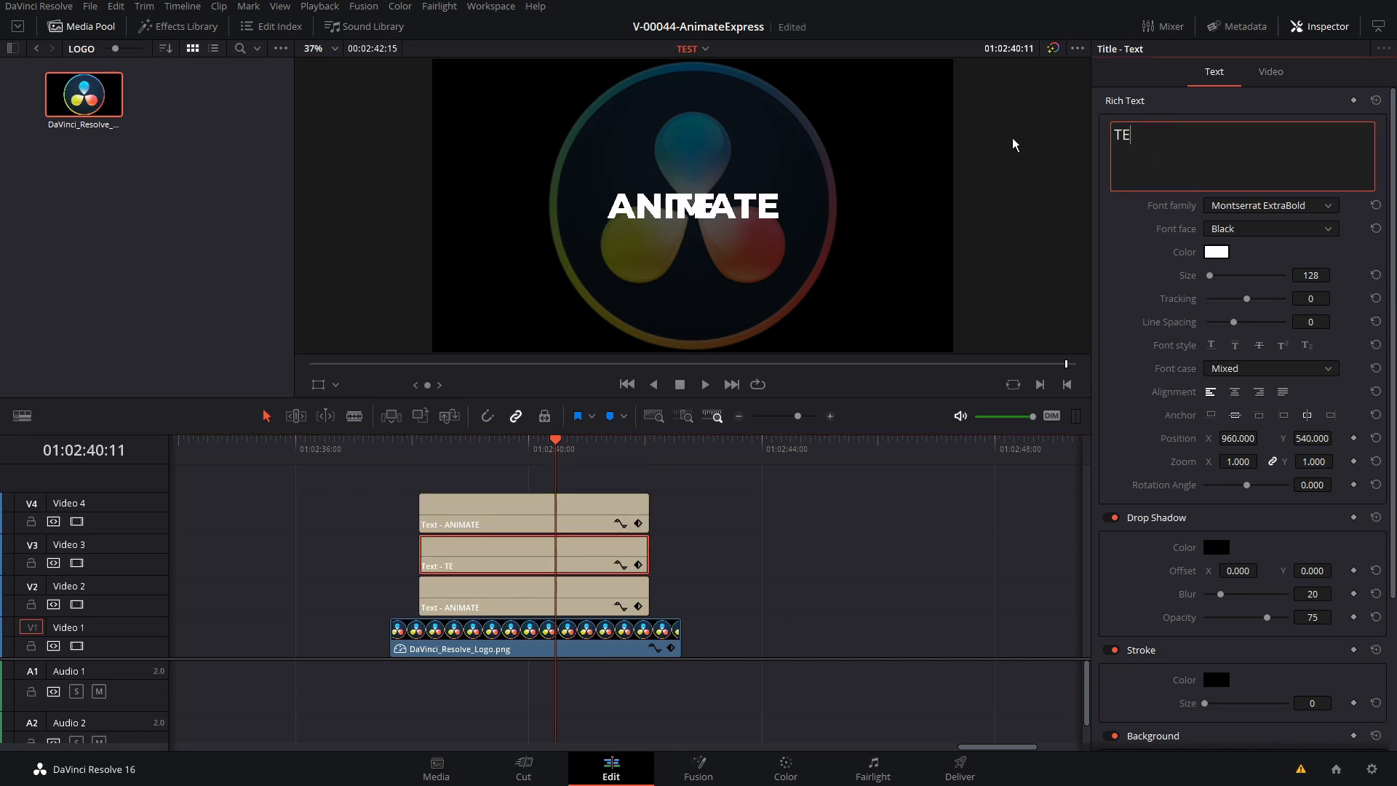
left_click_drag(1312, 438, 1336, 436)
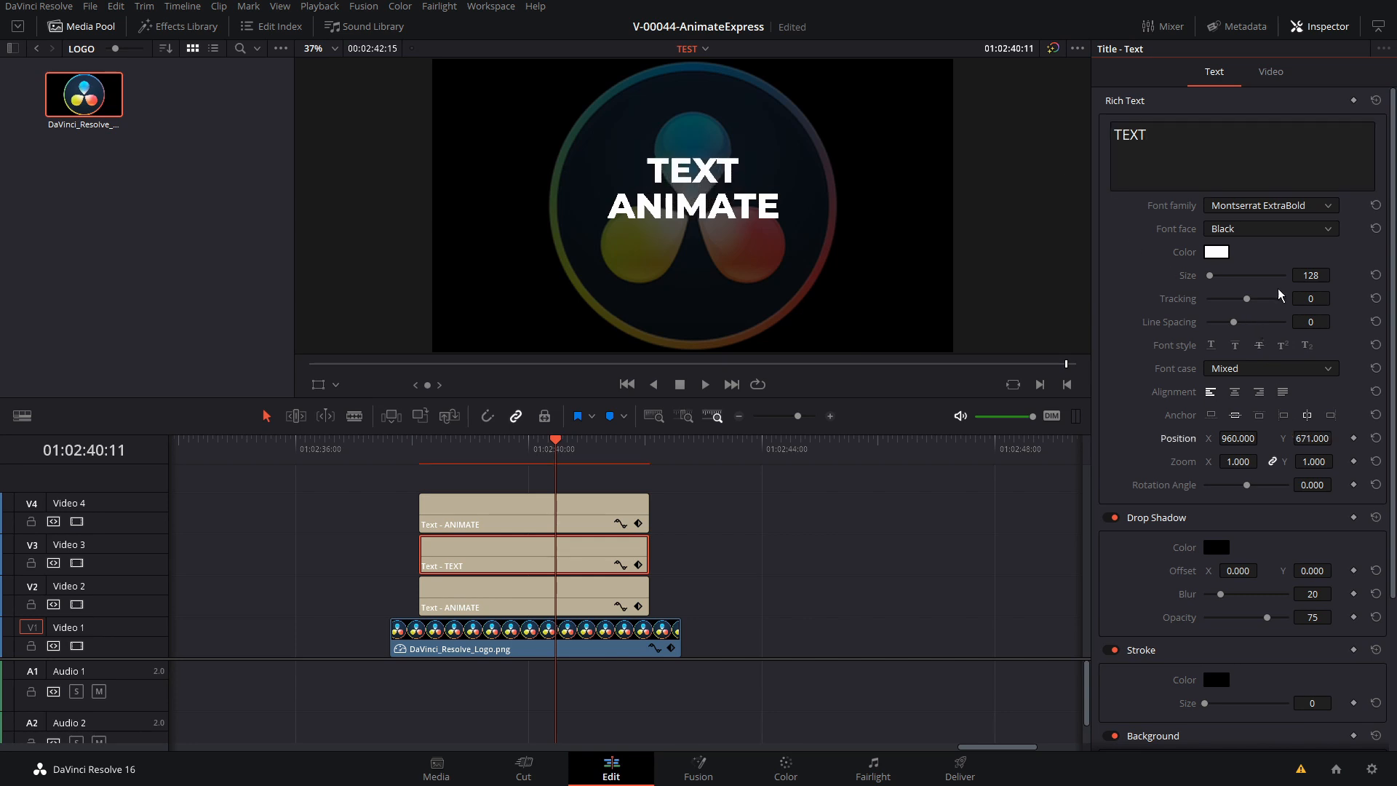
left_click_drag(1310, 275, 1316, 368)
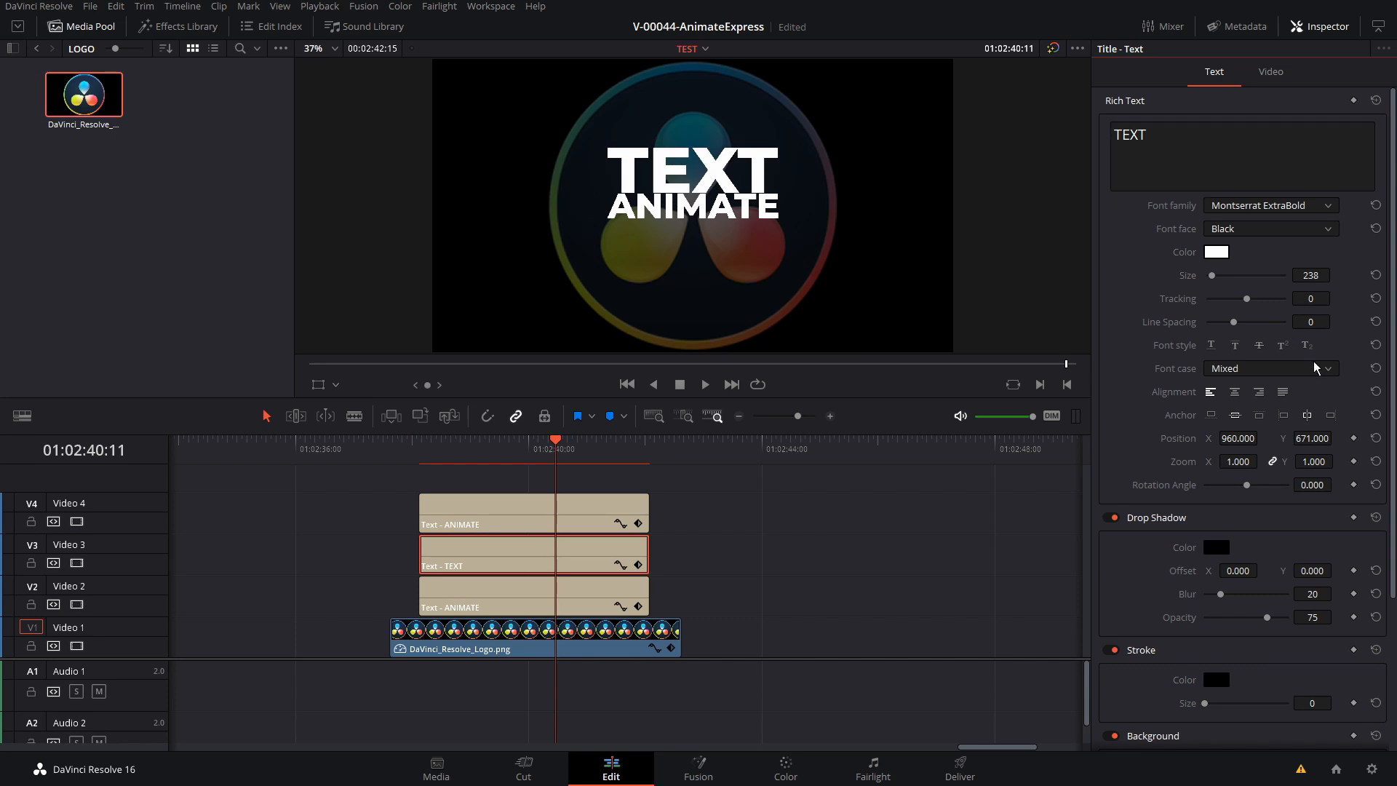
left_click_drag(1309, 435, 1318, 434)
left_click_drag(1309, 277, 1311, 276)
Change the Video 4 title to NOW with Size 223 and Position Y 379 so it sits below ANIMATE
left_click(599, 513)
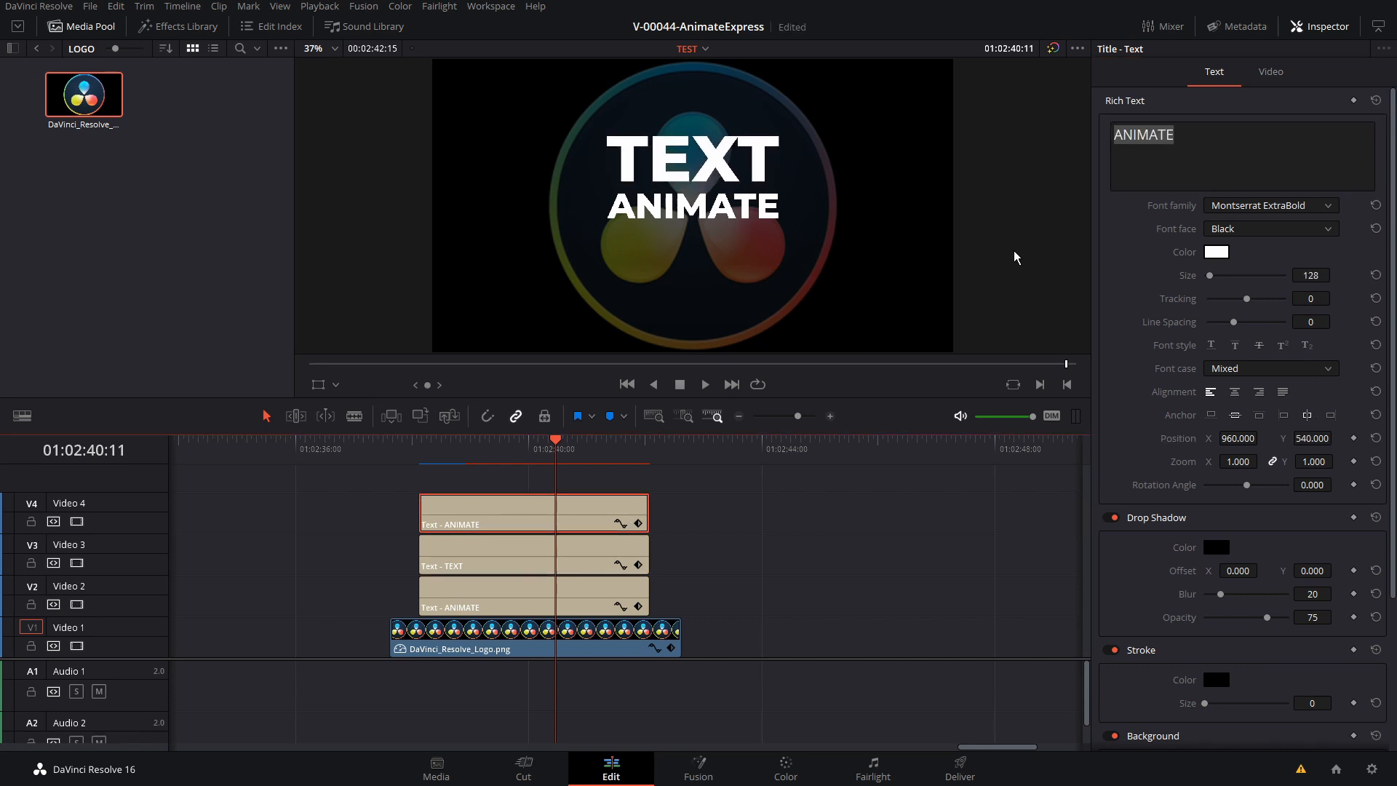
left_click_drag(1188, 144, 919, 131)
type("NOW")
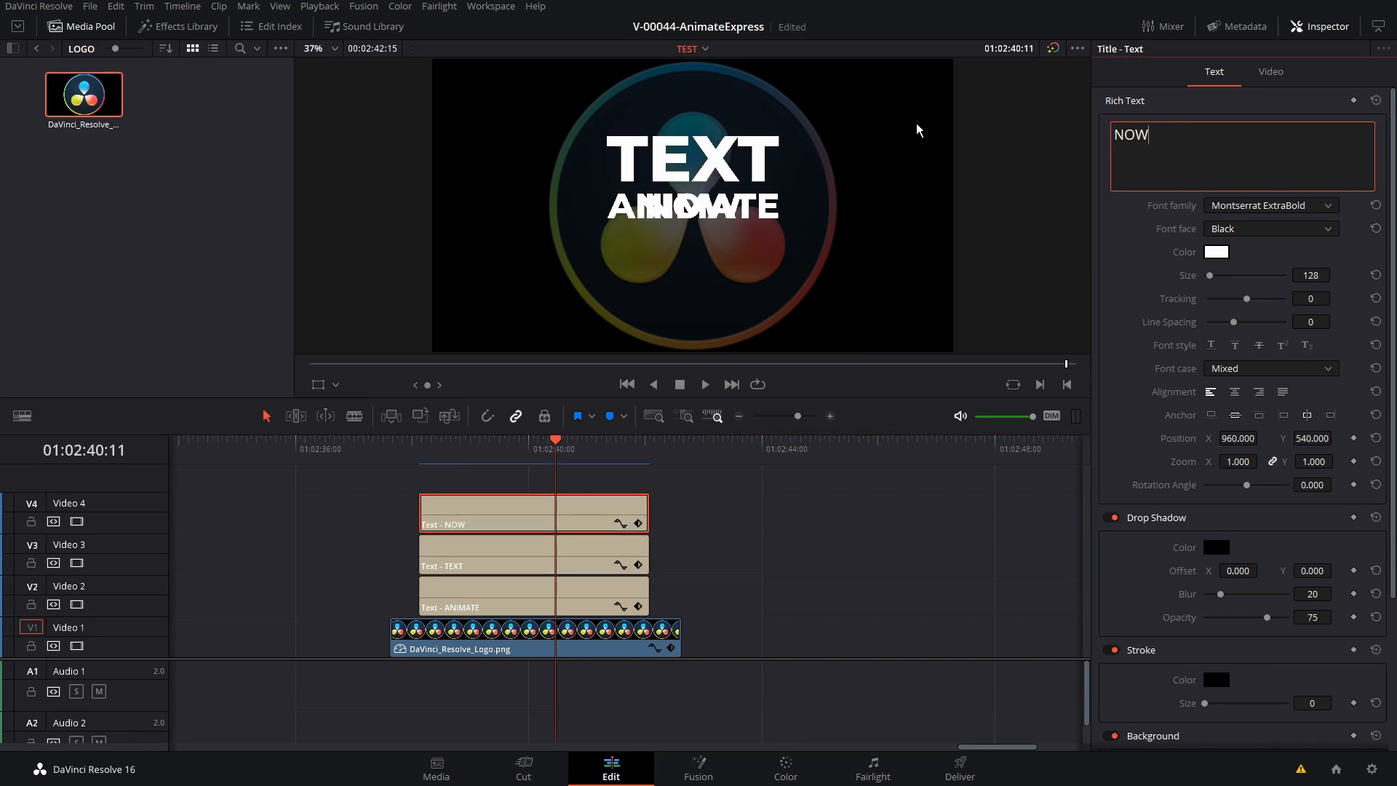
left_click_drag(1311, 275, 1339, 275)
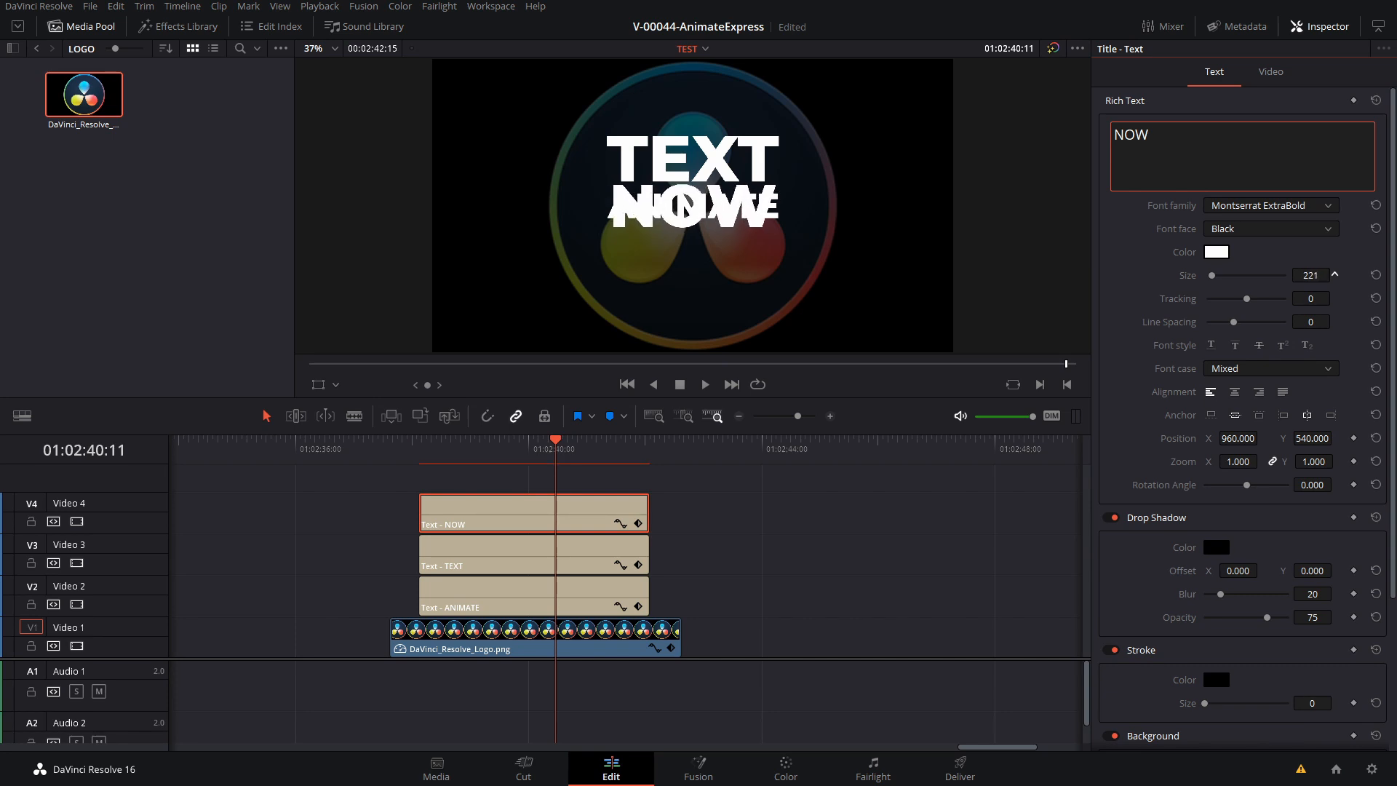
left_click_drag(1319, 439, 1338, 438)
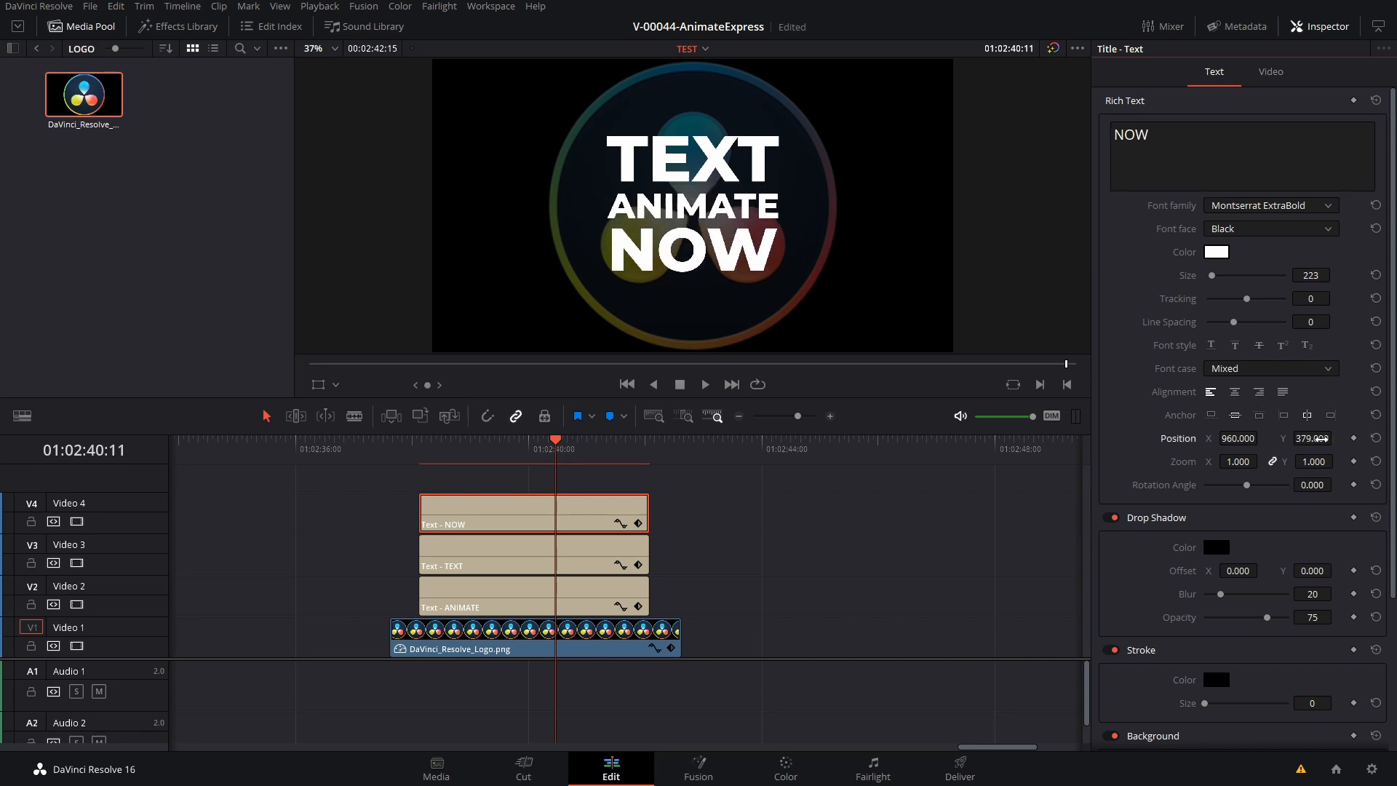
Add the AnimateExpress Fusion transition to the start of the logo clip on Video 1 and play it back
left_click(463, 445)
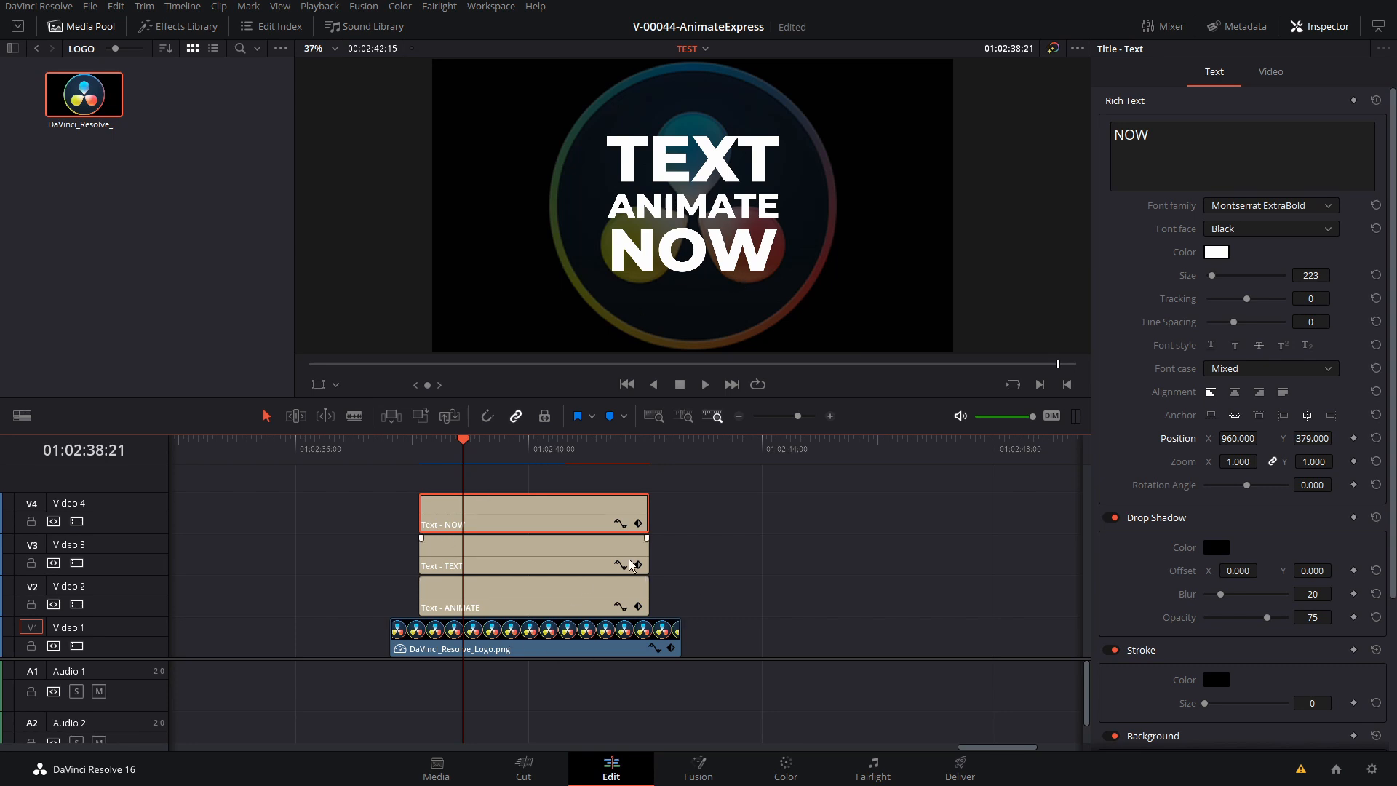
left_click(182, 26)
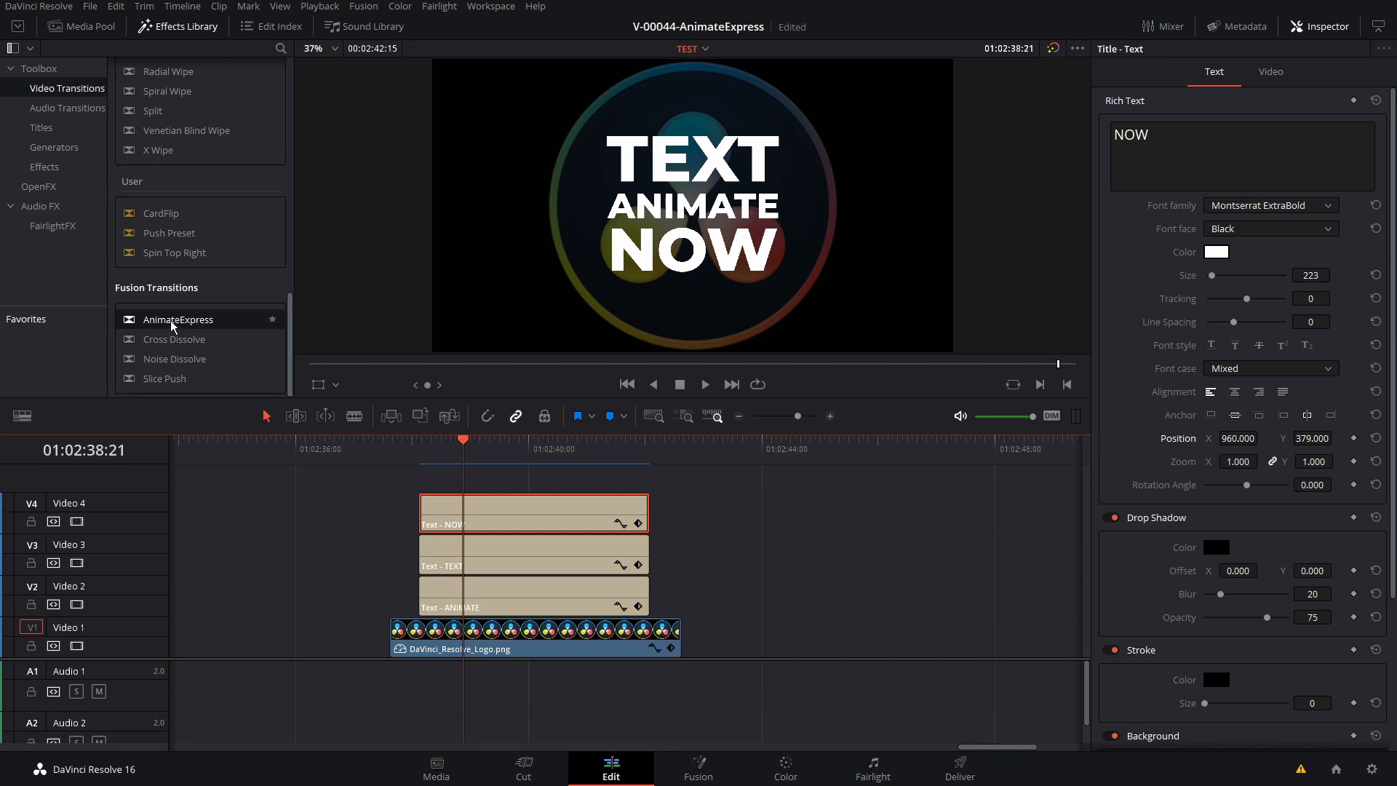
left_click_drag(173, 325, 420, 630)
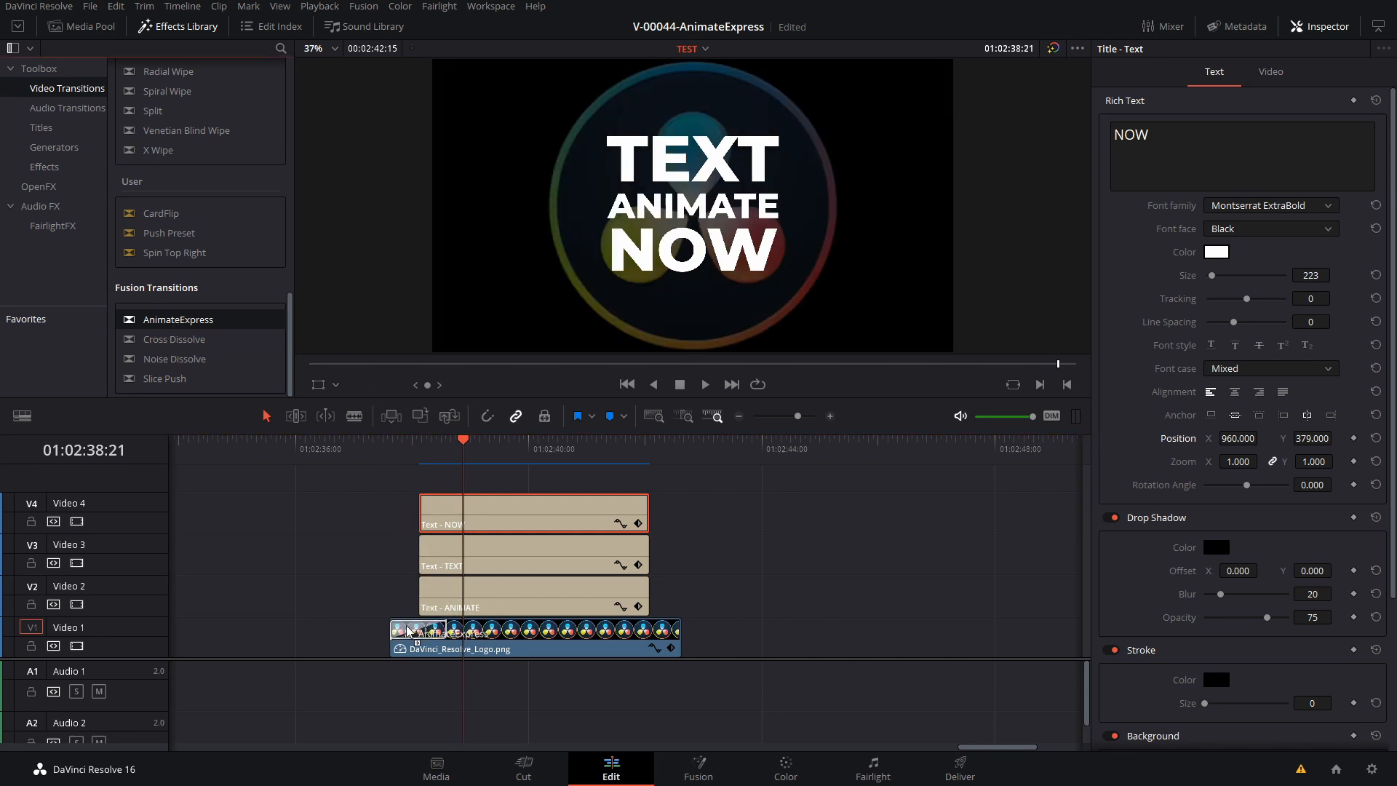
left_click(421, 630)
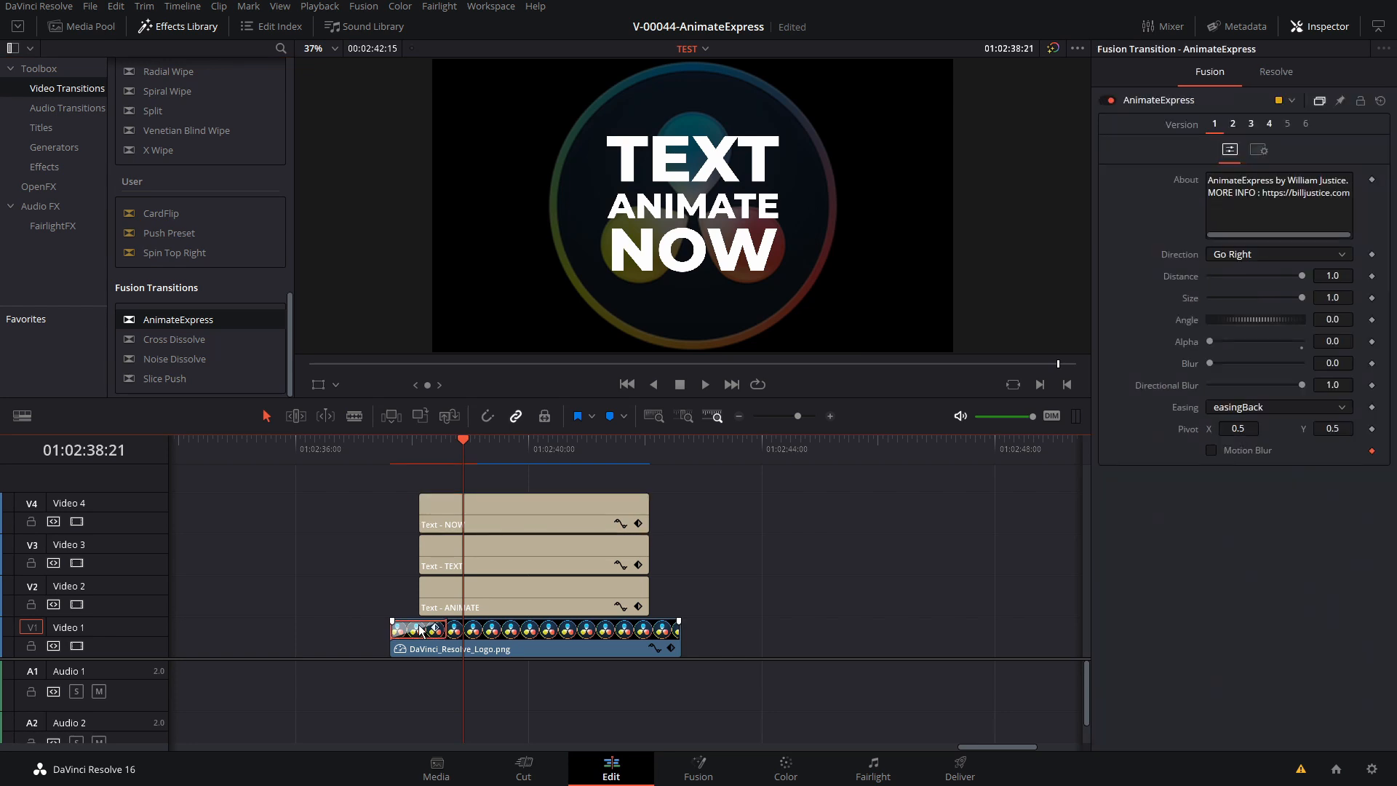
left_click(394, 453)
key("space")
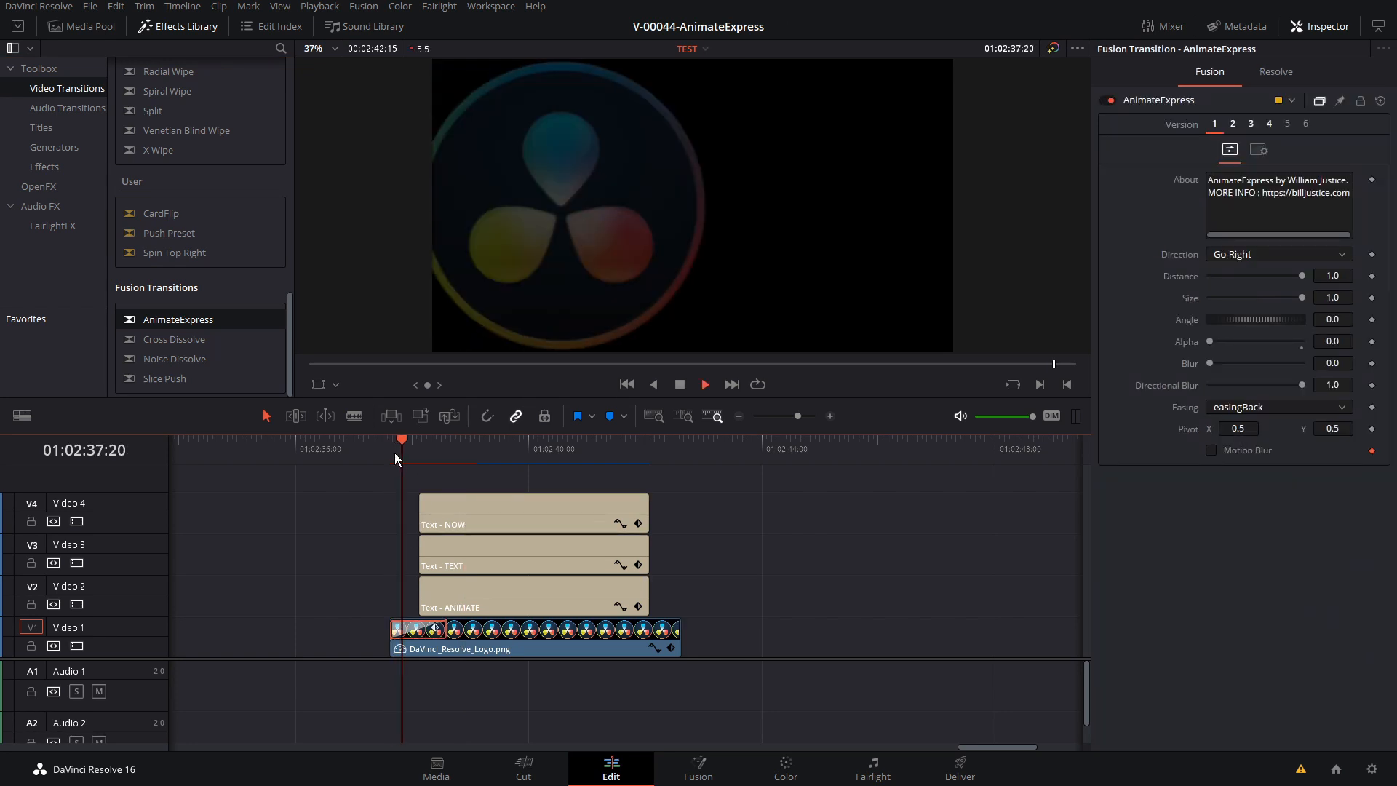
key("space")
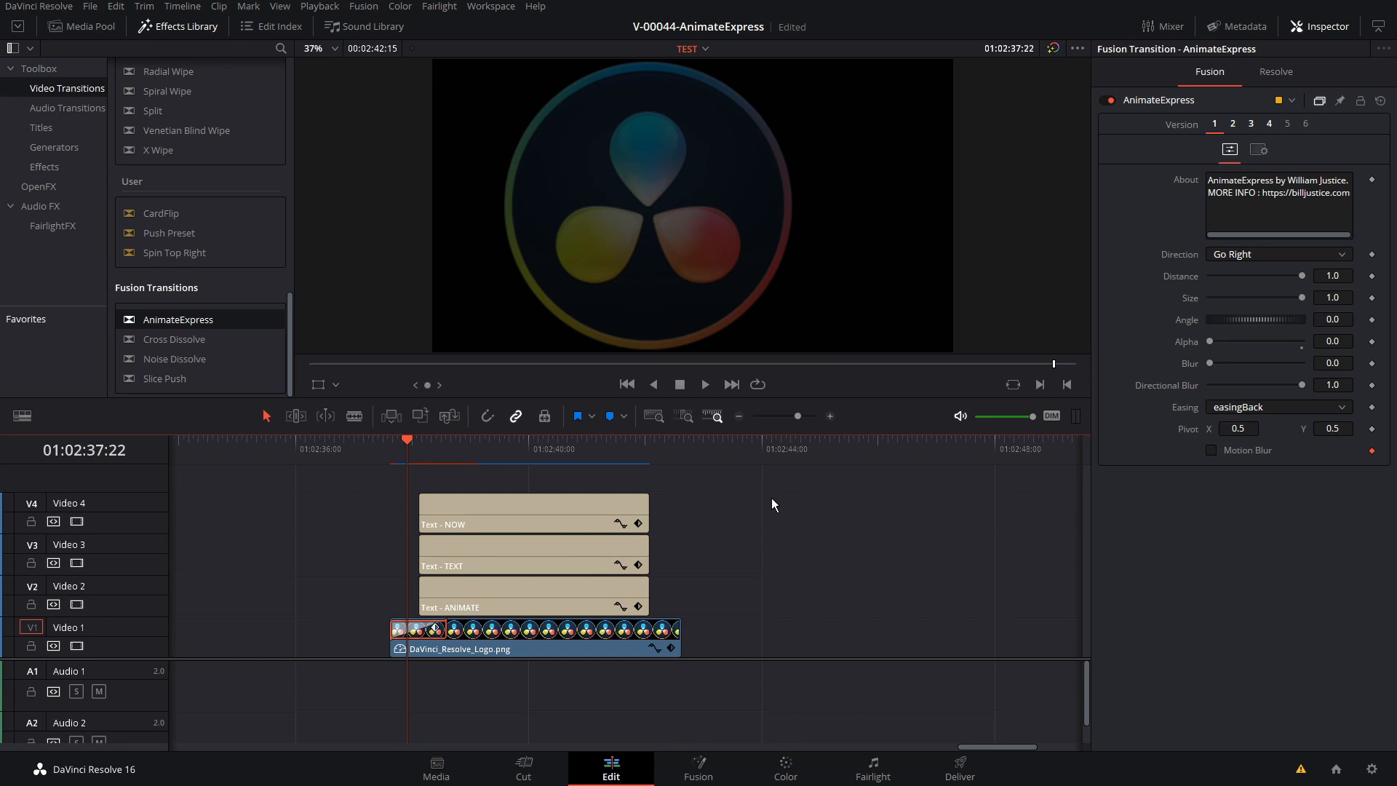
Set the logo's opening transition to Distance 0, Size 10, Blur 100 and easing, and preview the animation
left_click_drag(1302, 274, 1202, 275)
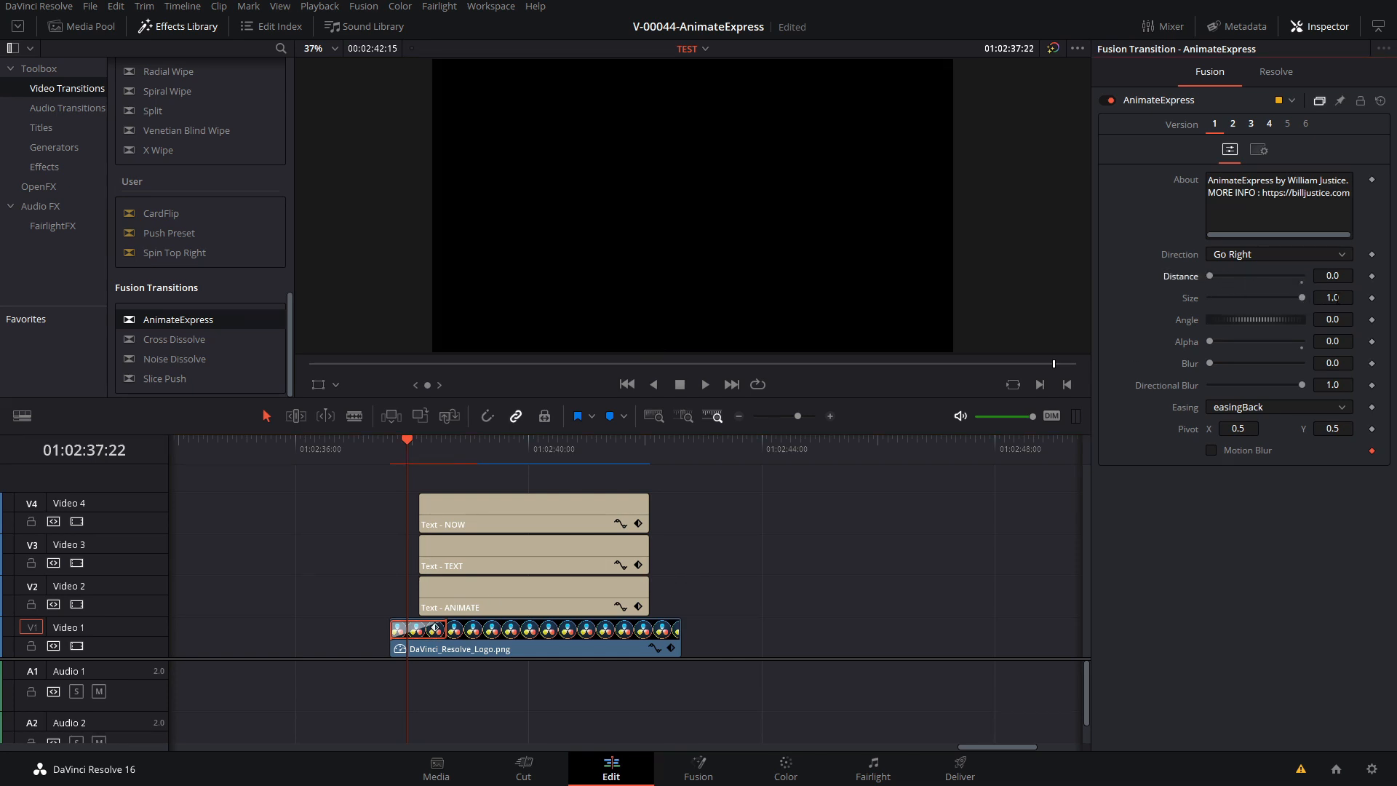
left_click(1333, 298)
type("10")
key("Return")
left_click_drag(1220, 339, 1304, 364)
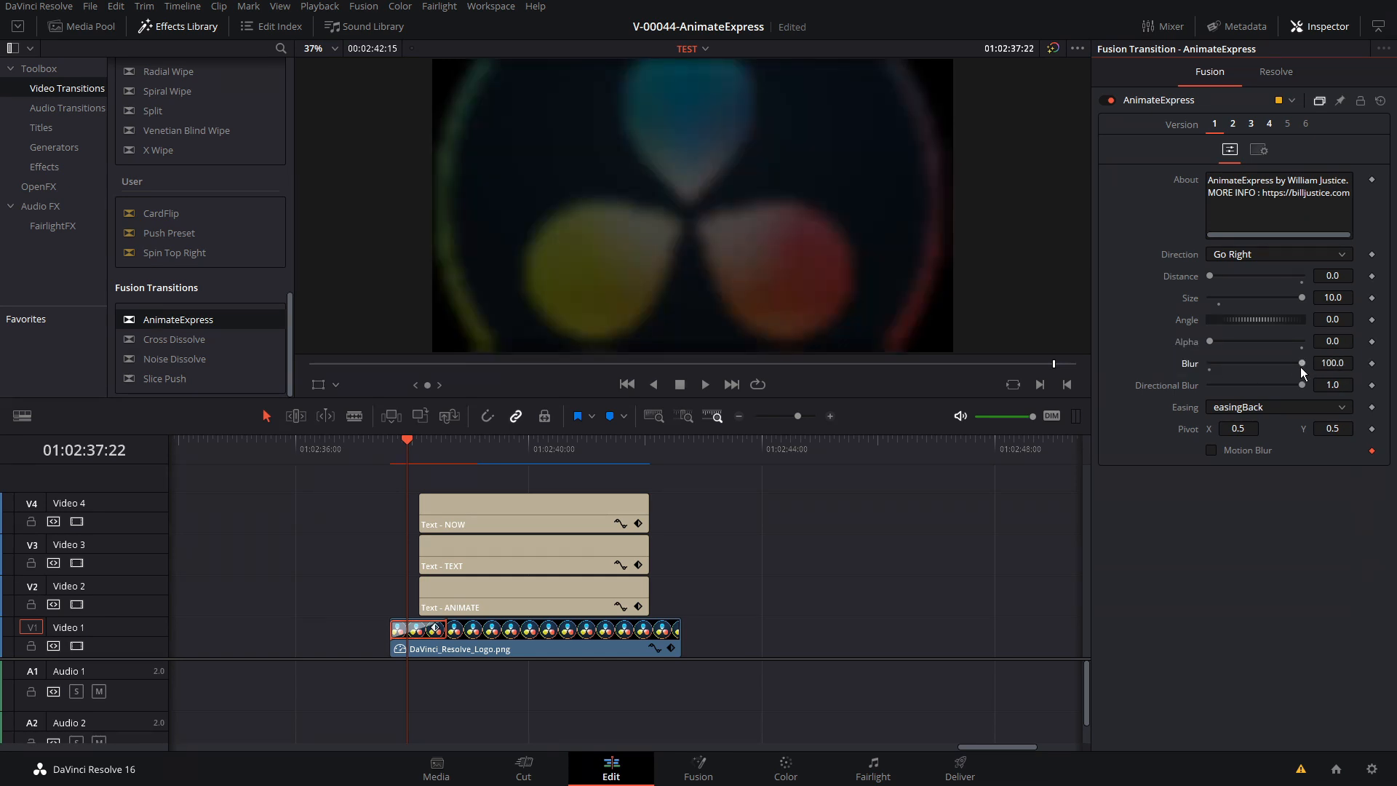
left_click(408, 635)
key("space")
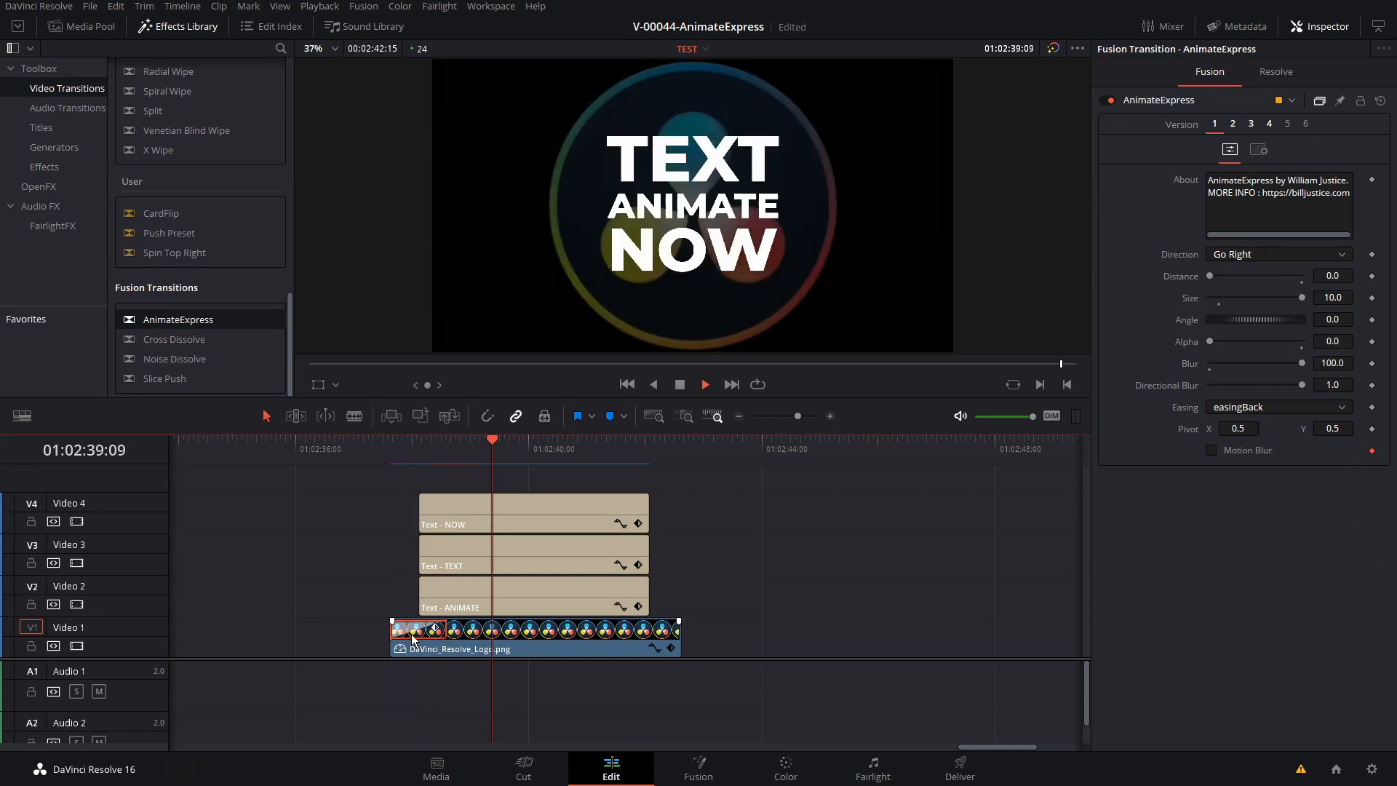
key("space")
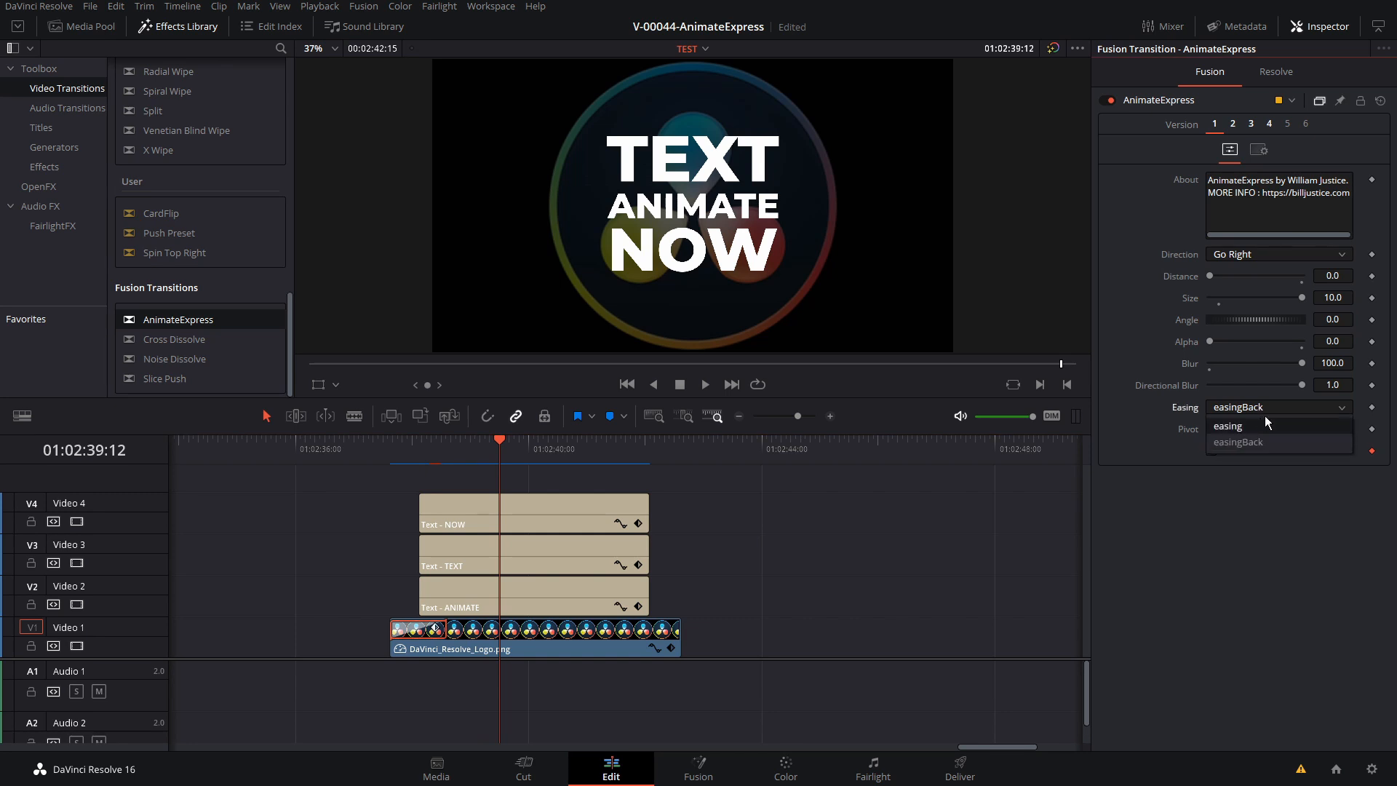
Copy the logo's customized opening transition to the end of the same clip and play the composition from its start
left_click(422, 631)
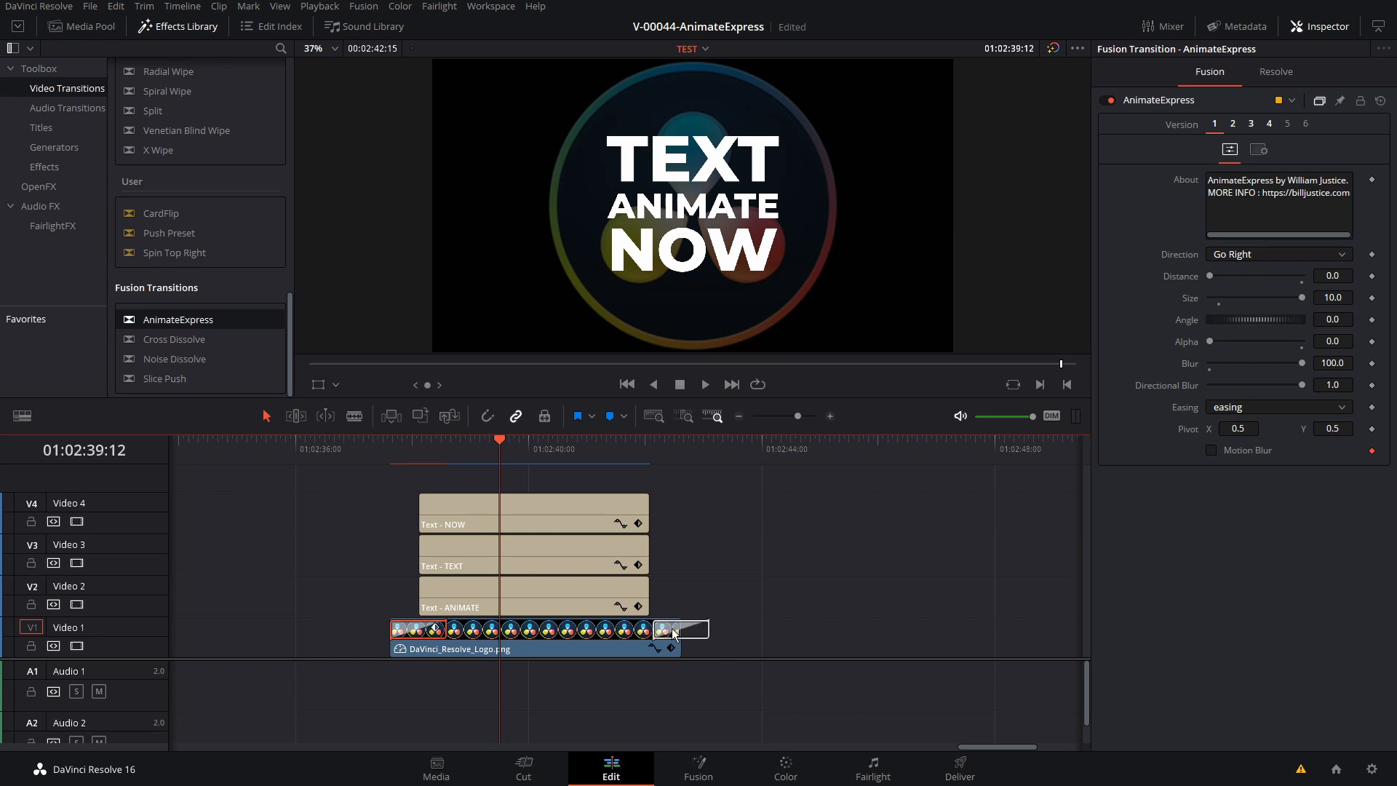
left_click(647, 634)
left_click(391, 444)
key("space")
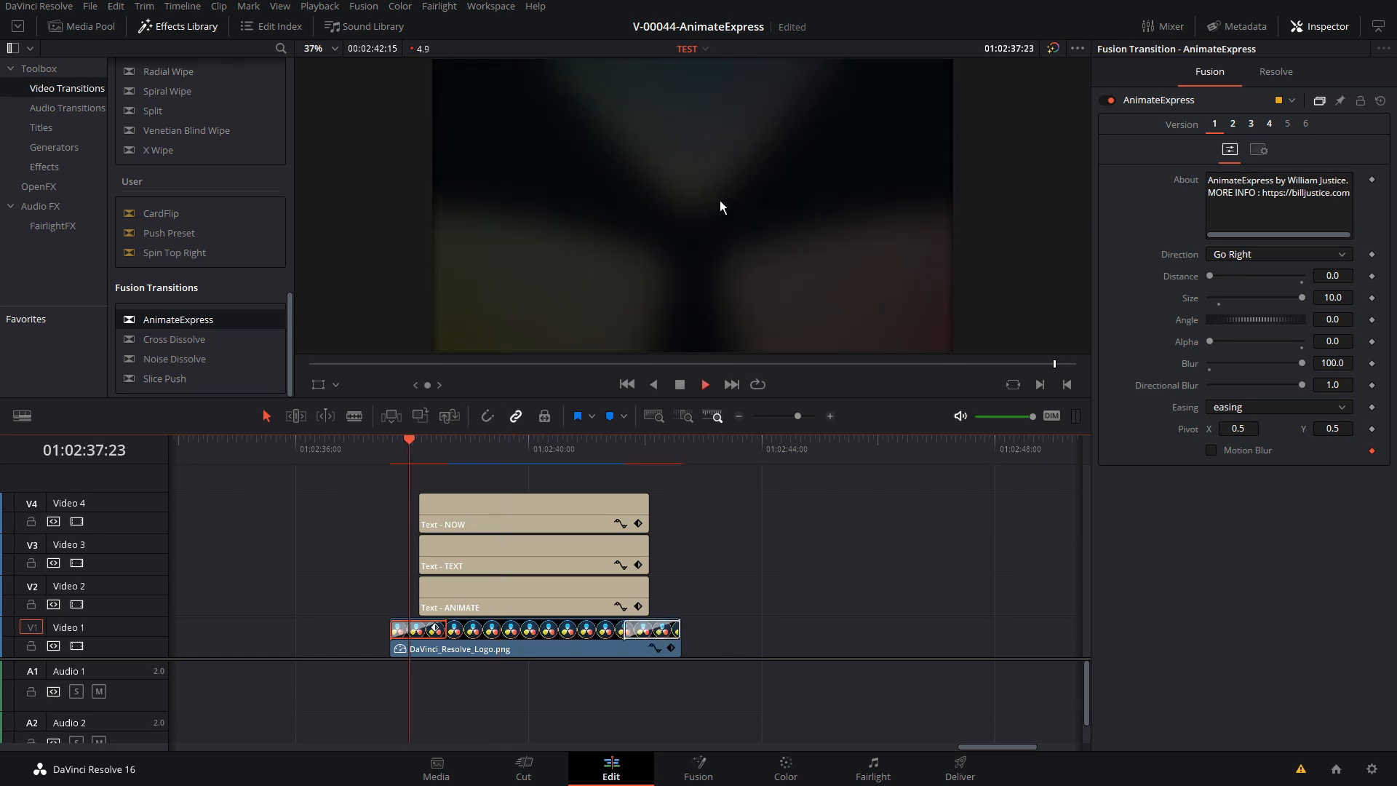
left_click(397, 445)
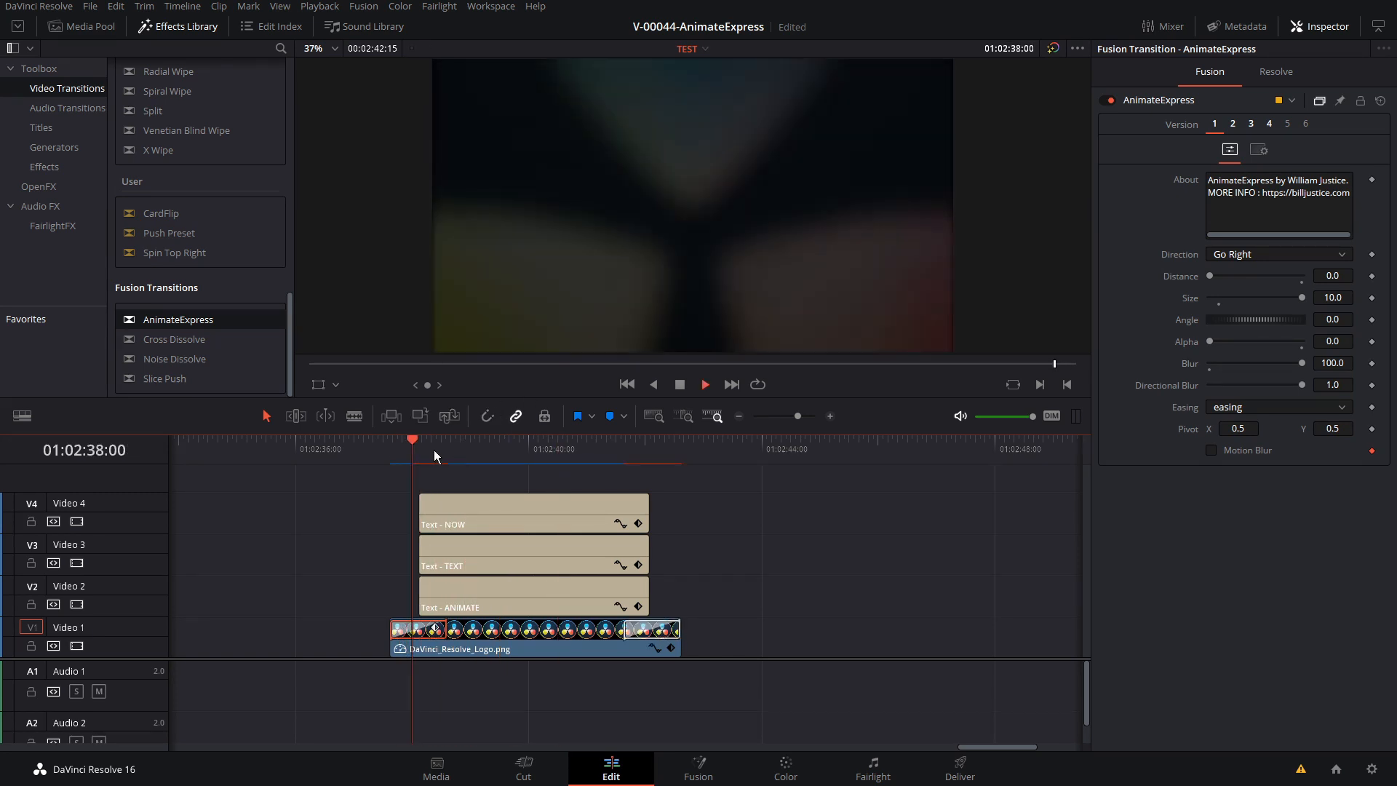
key("space")
Apply AnimateExpress to the start and end of the TEXT, ANIMATE and NOW titles
left_click(475, 513)
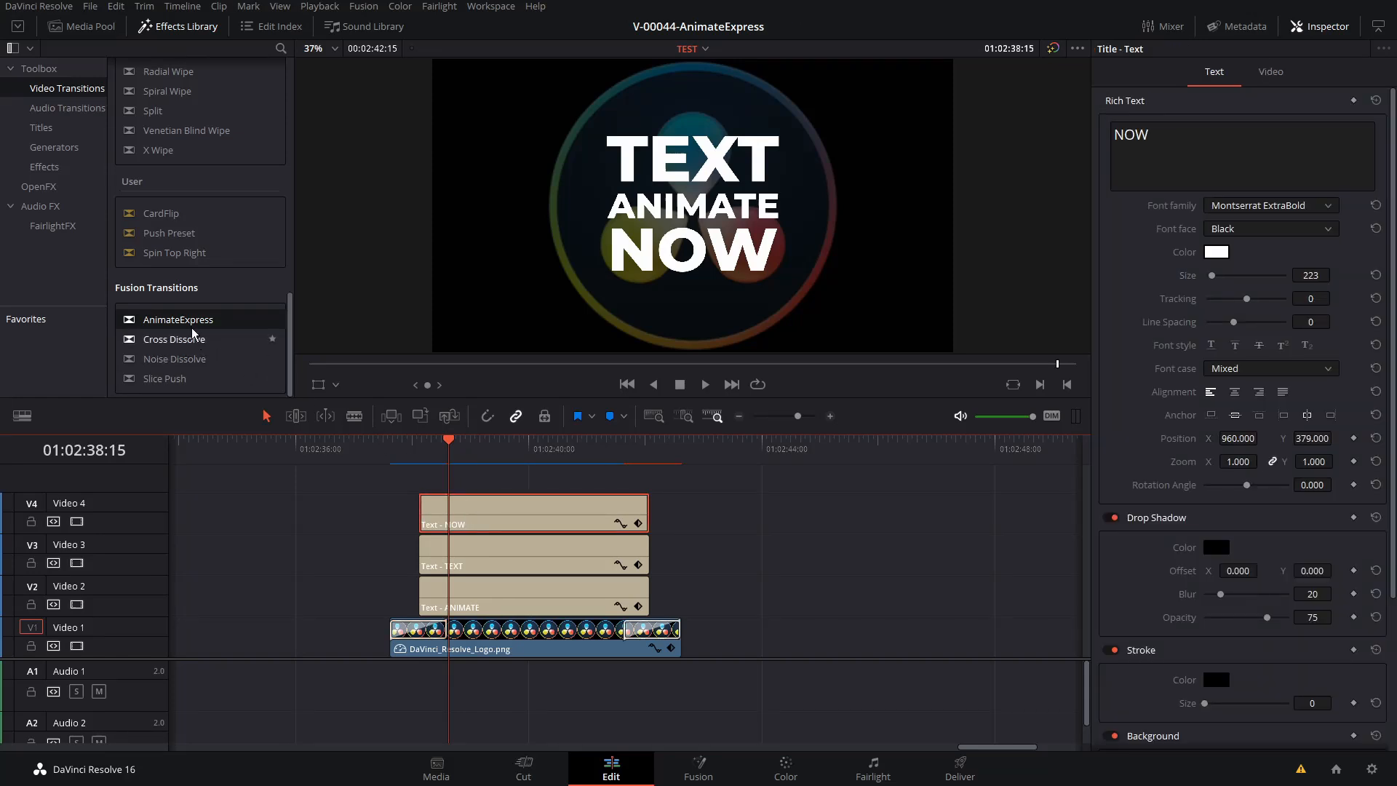
left_click_drag(193, 324, 428, 547)
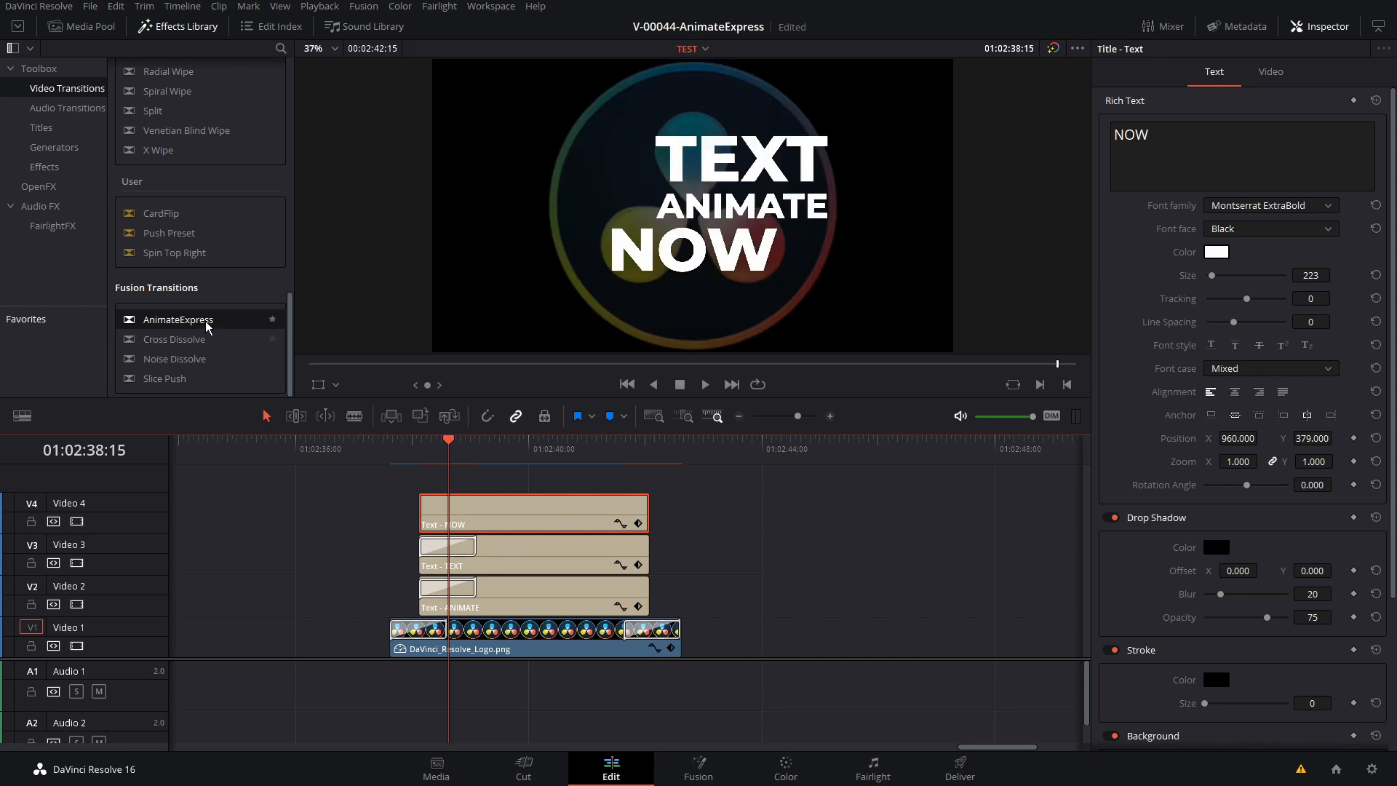
left_click_drag(196, 324, 438, 506)
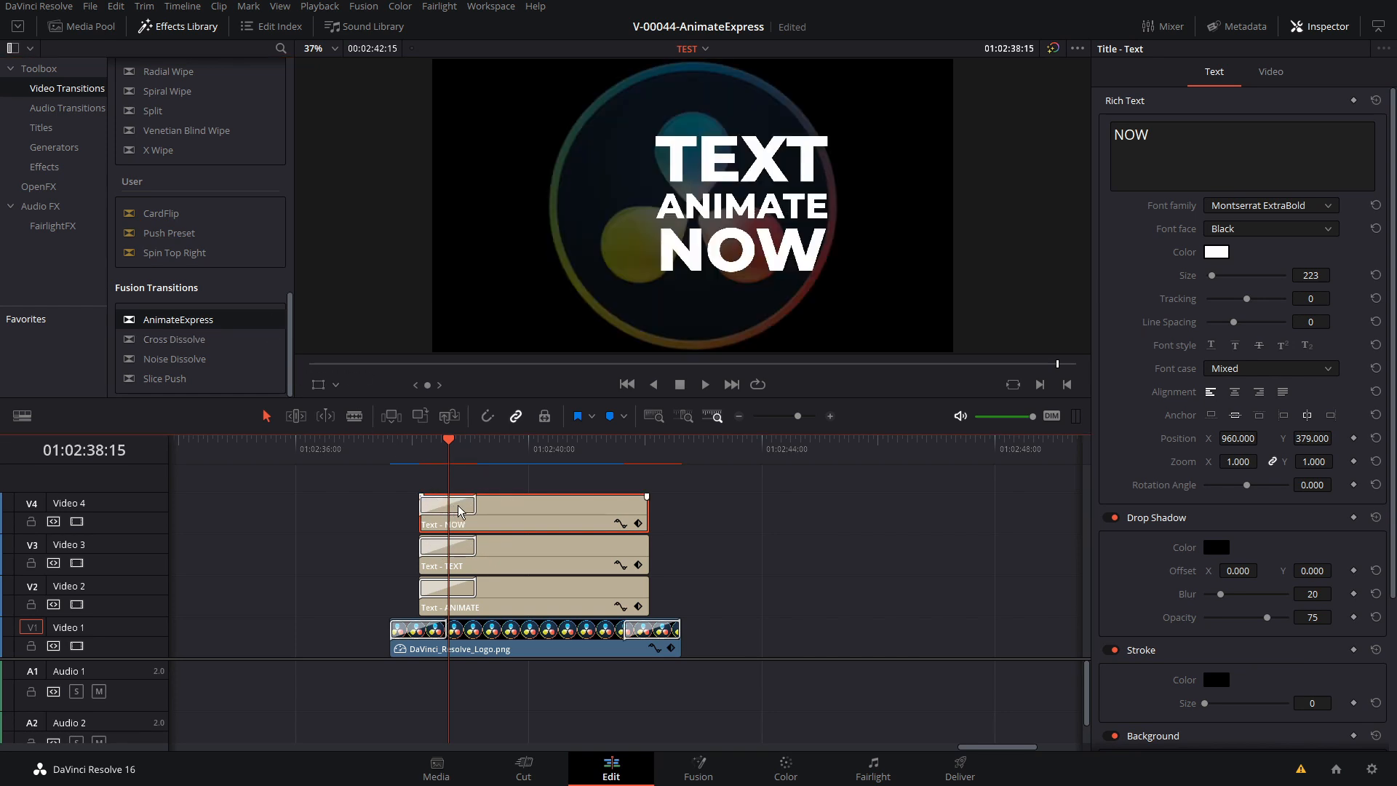
left_click_drag(610, 511, 626, 514)
left_click_drag(460, 550, 624, 556)
left_click_drag(464, 588, 616, 590)
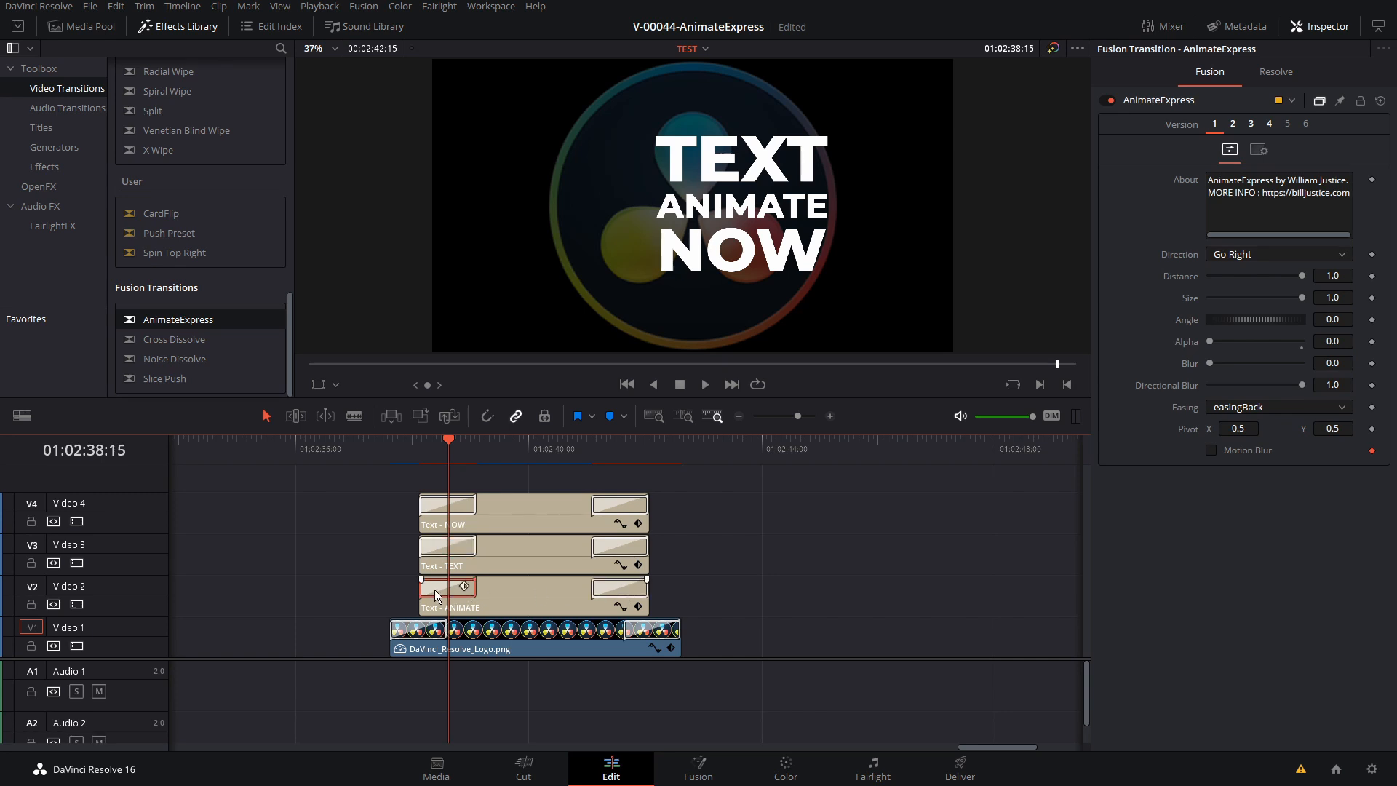
Switch both the opening and closing transitions of the ANIMATE title to Version 3
left_click(1251, 125)
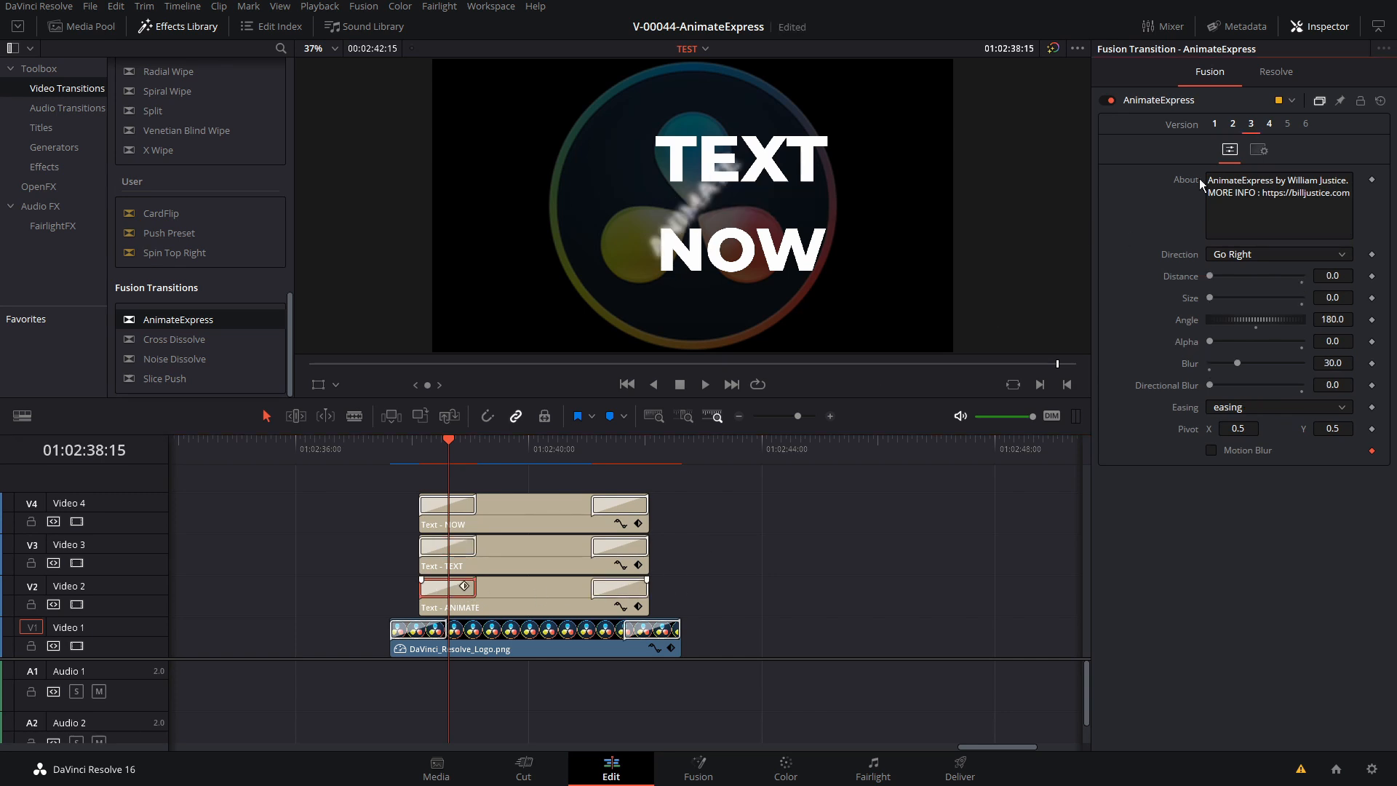
left_click(634, 590)
left_click(1253, 127)
Set the Direction to Go Left on NOW's opening transition, Go Down on TEXT's closing one and Go Up on NOW's closing one
left_click(436, 551)
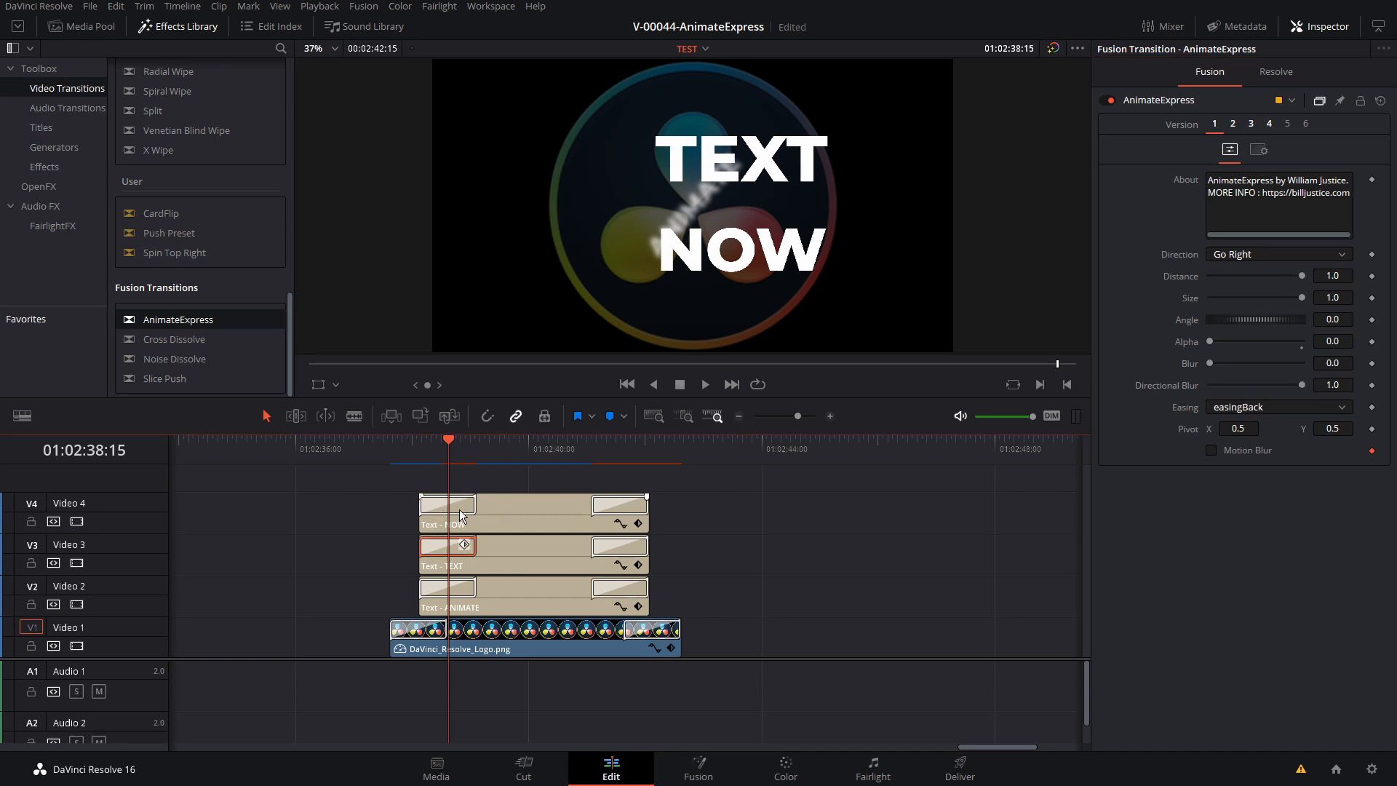
left_click(1237, 254)
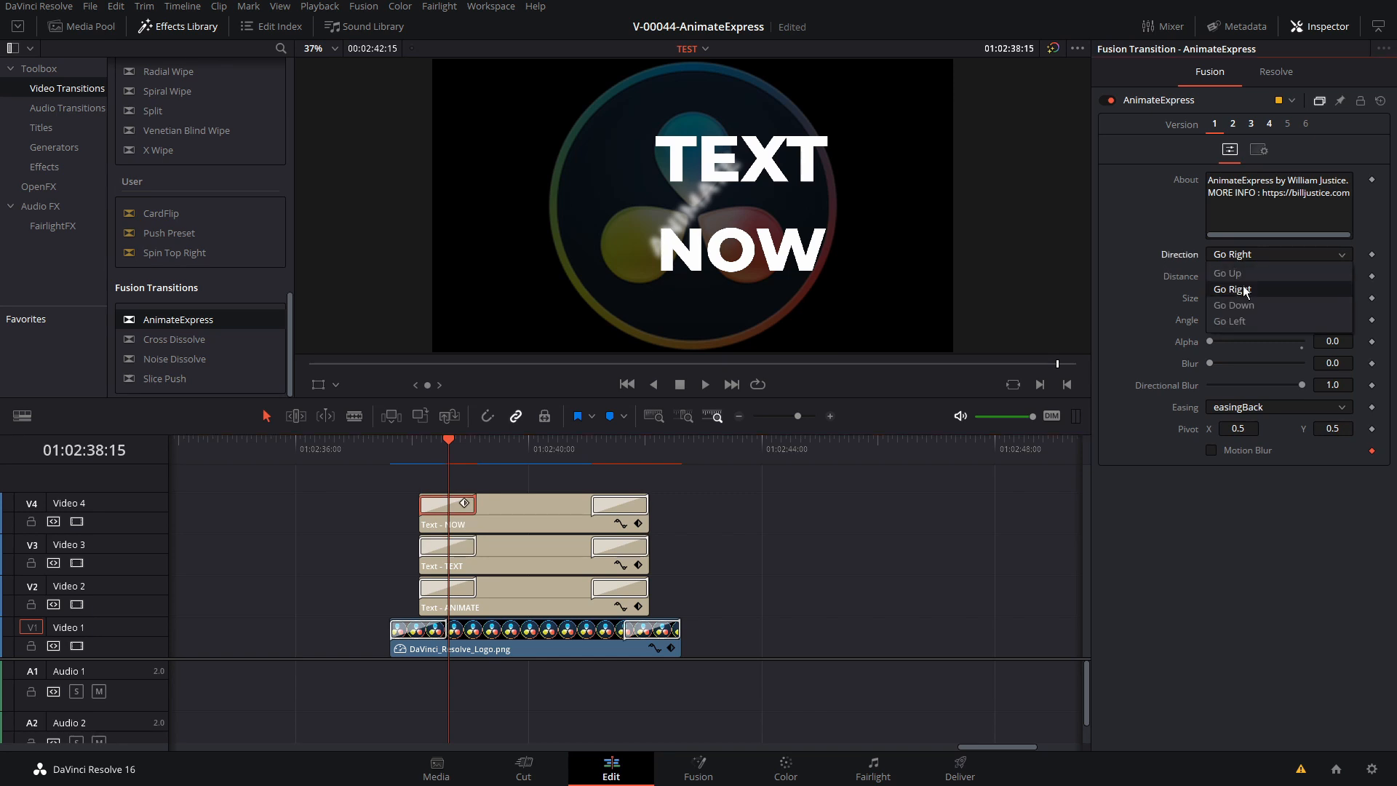
left_click(1247, 320)
left_click(616, 548)
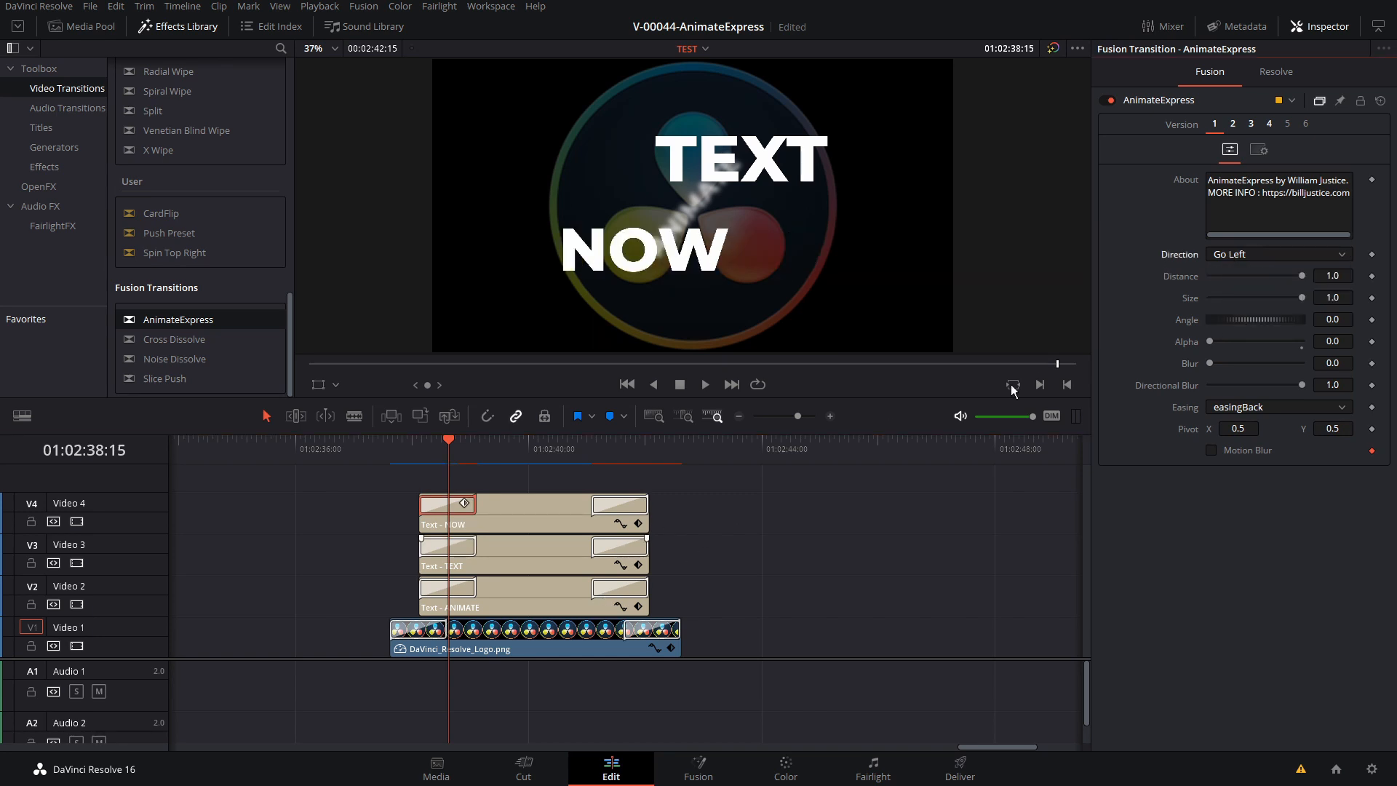
left_click(1245, 254)
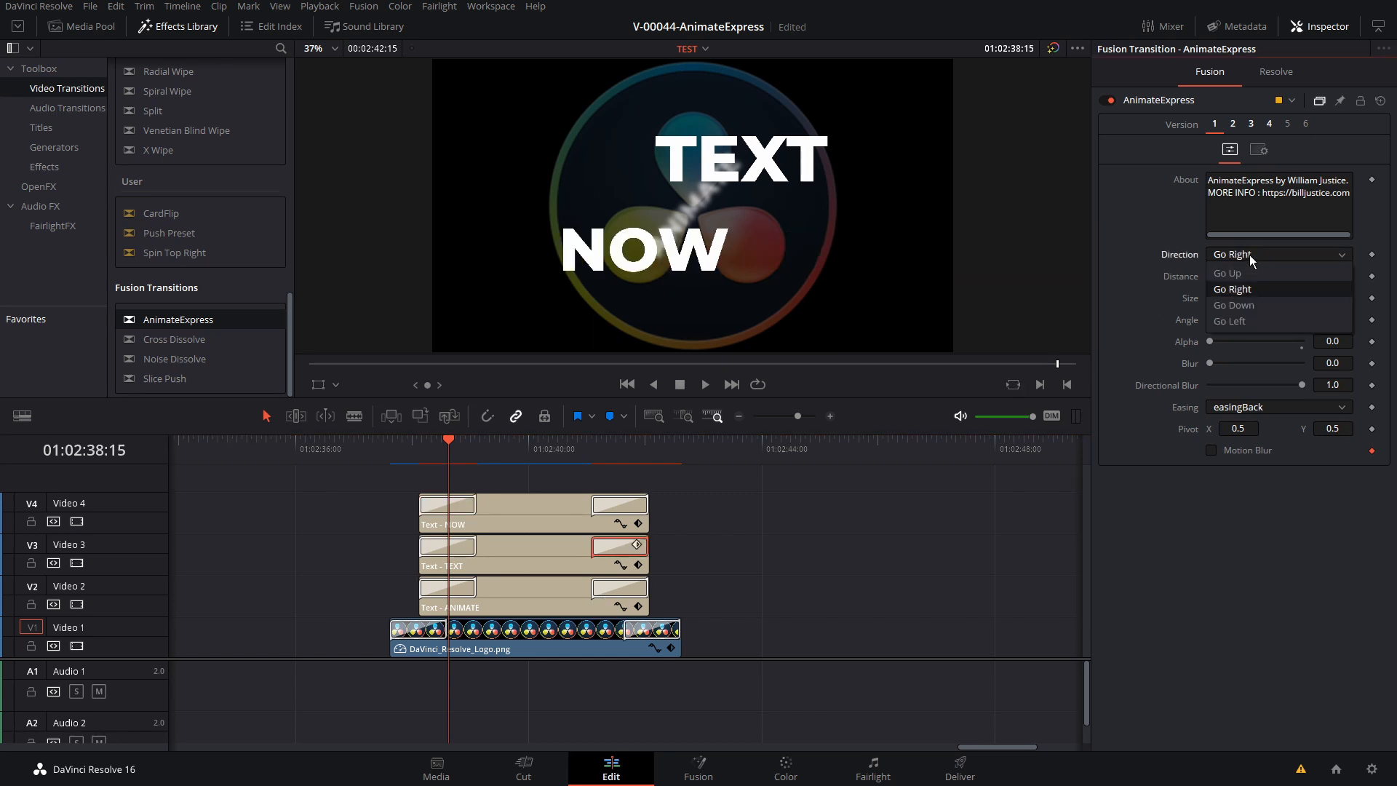
left_click(1253, 305)
left_click(635, 505)
Play the composition from the start of the logo clip to review the combined title animations
left_click(393, 447)
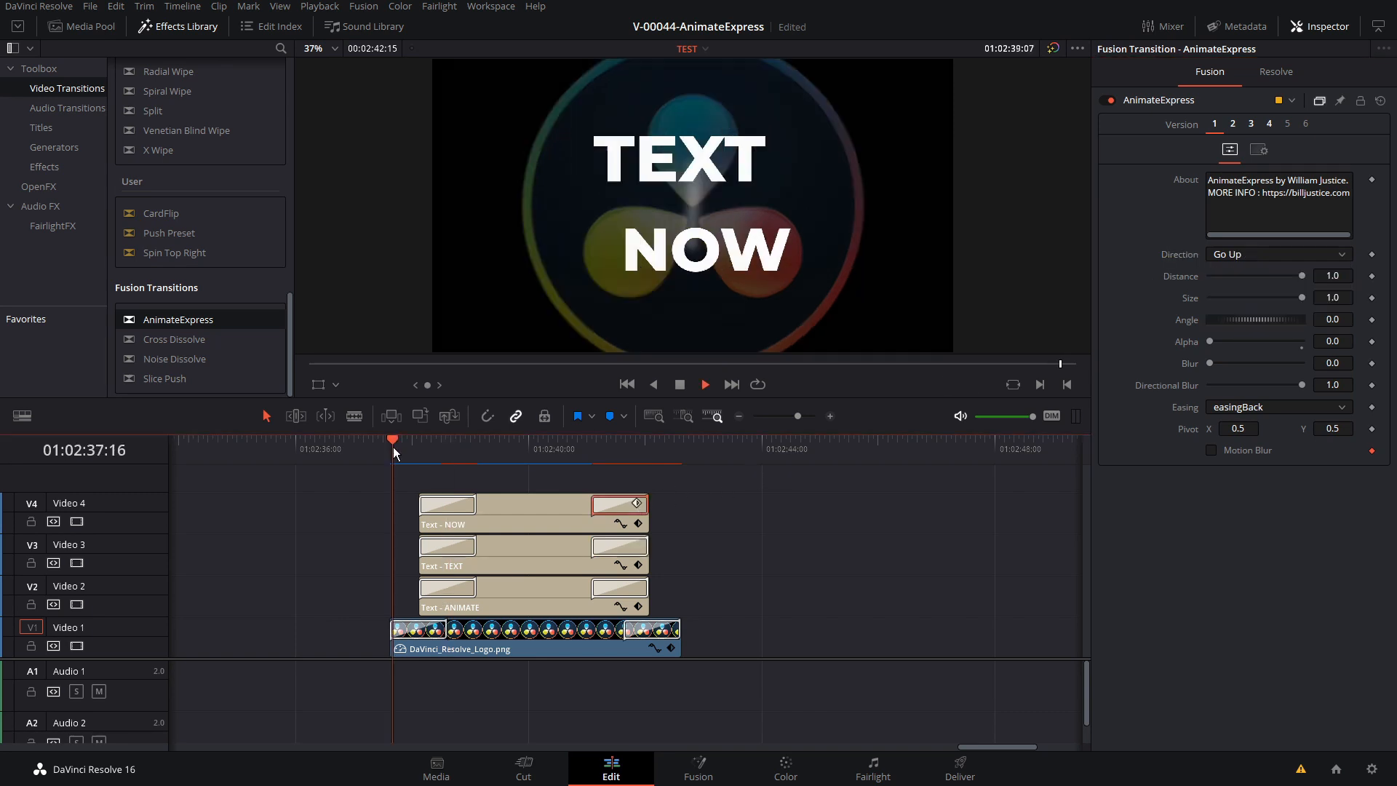
key("space")
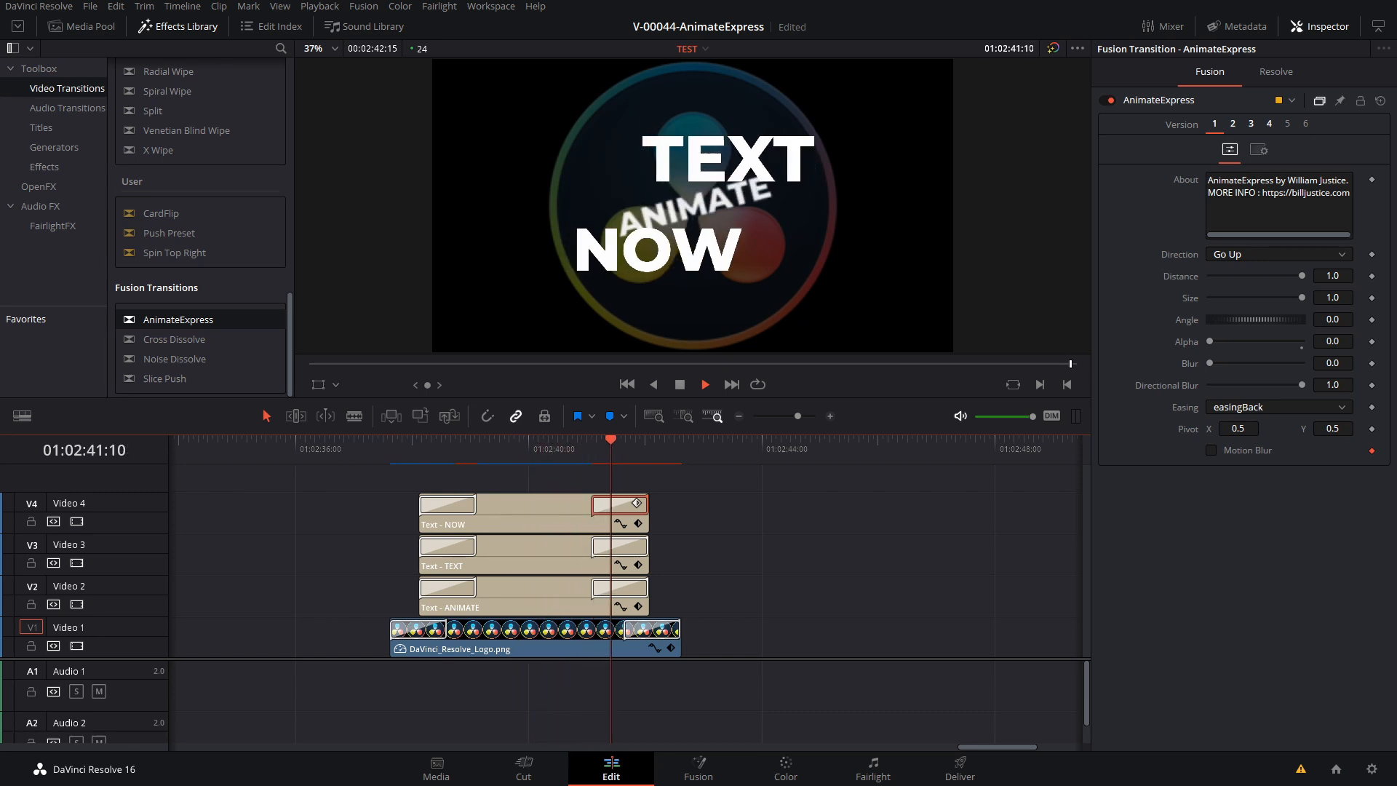
left_click(489, 446)
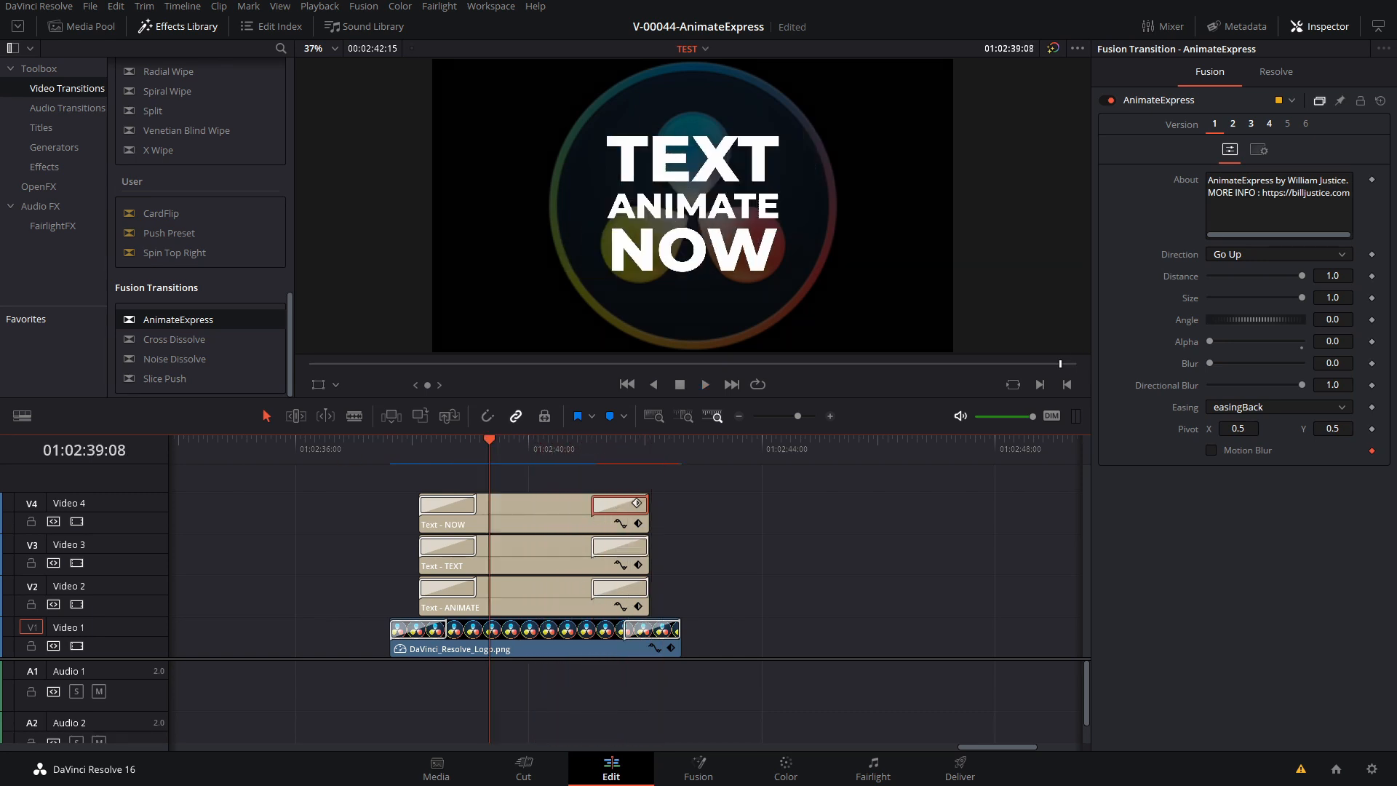
left_click(390, 447)
key("space")
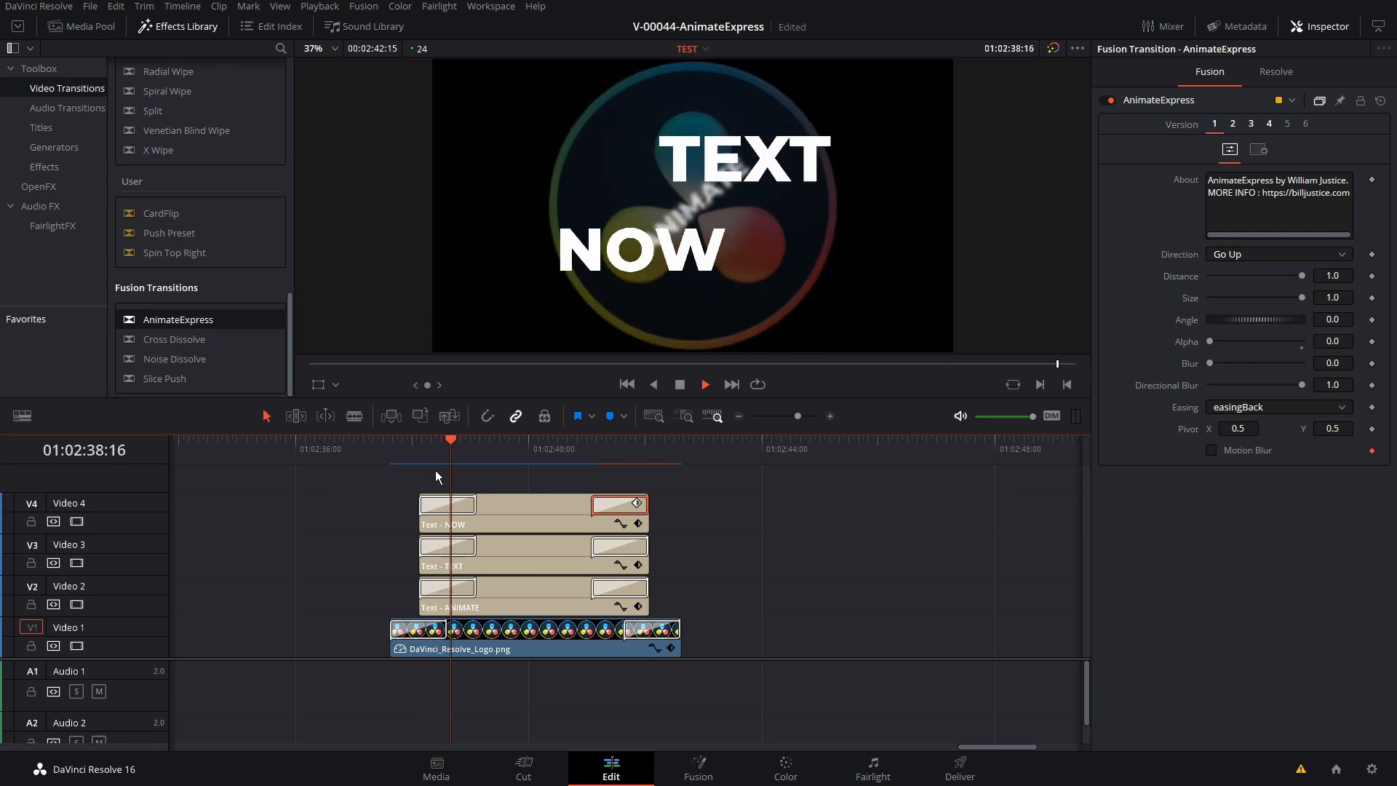
key("space")
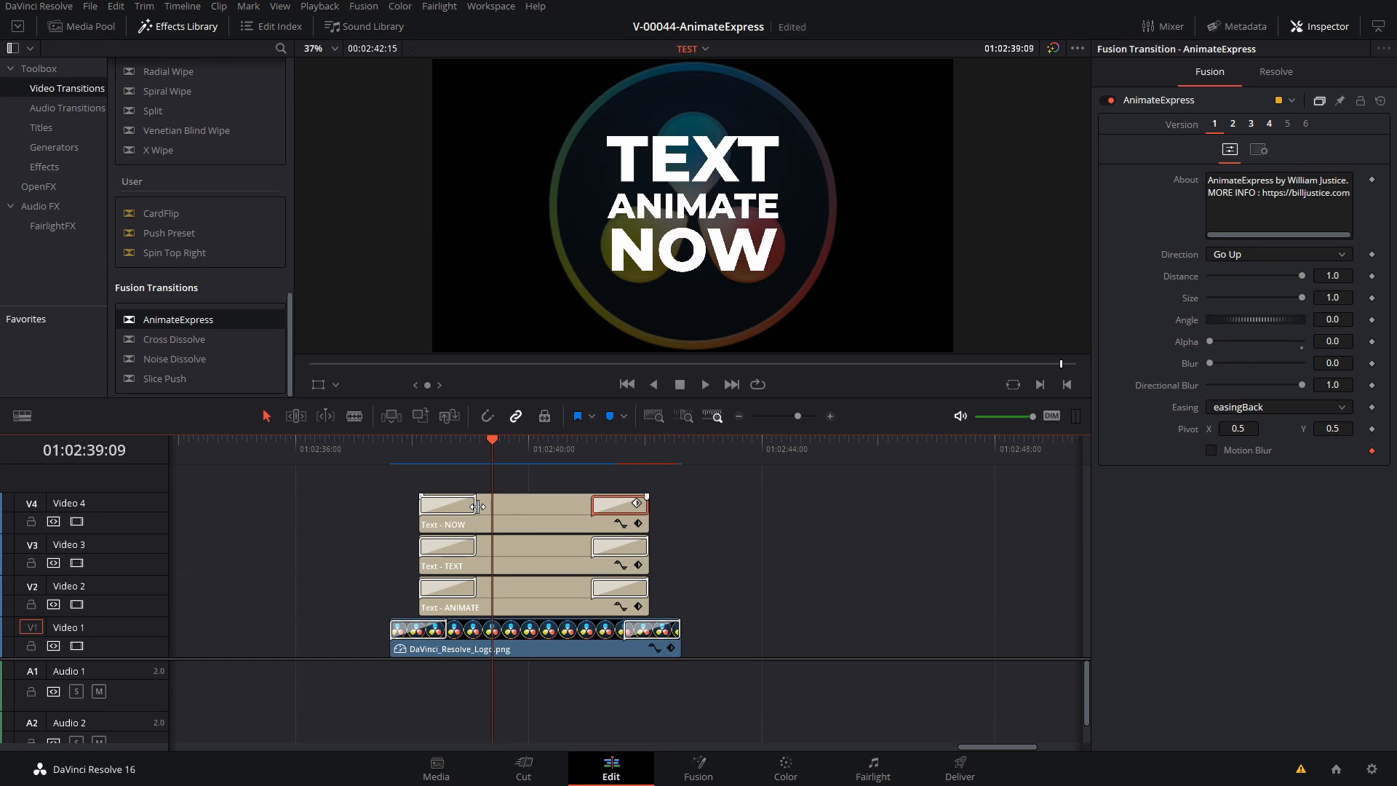
Shorten NOW's opening and both ANIMATE transitions, stagger the TEXT and NOW clips in time, and replay the composition
left_click_drag(478, 505, 456, 505)
left_click_drag(475, 588, 428, 507)
left_click_drag(592, 588, 640, 518)
left_click(391, 445)
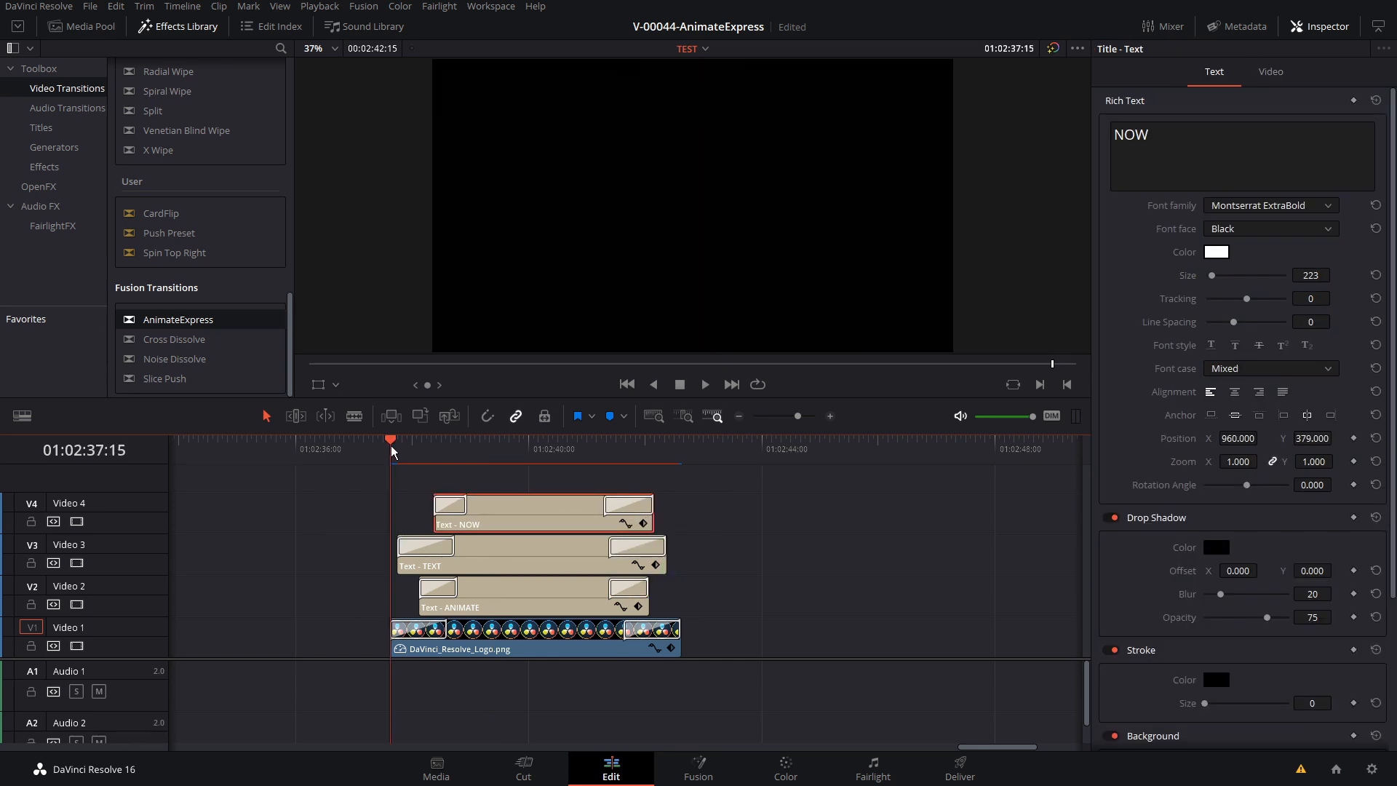
key("space")
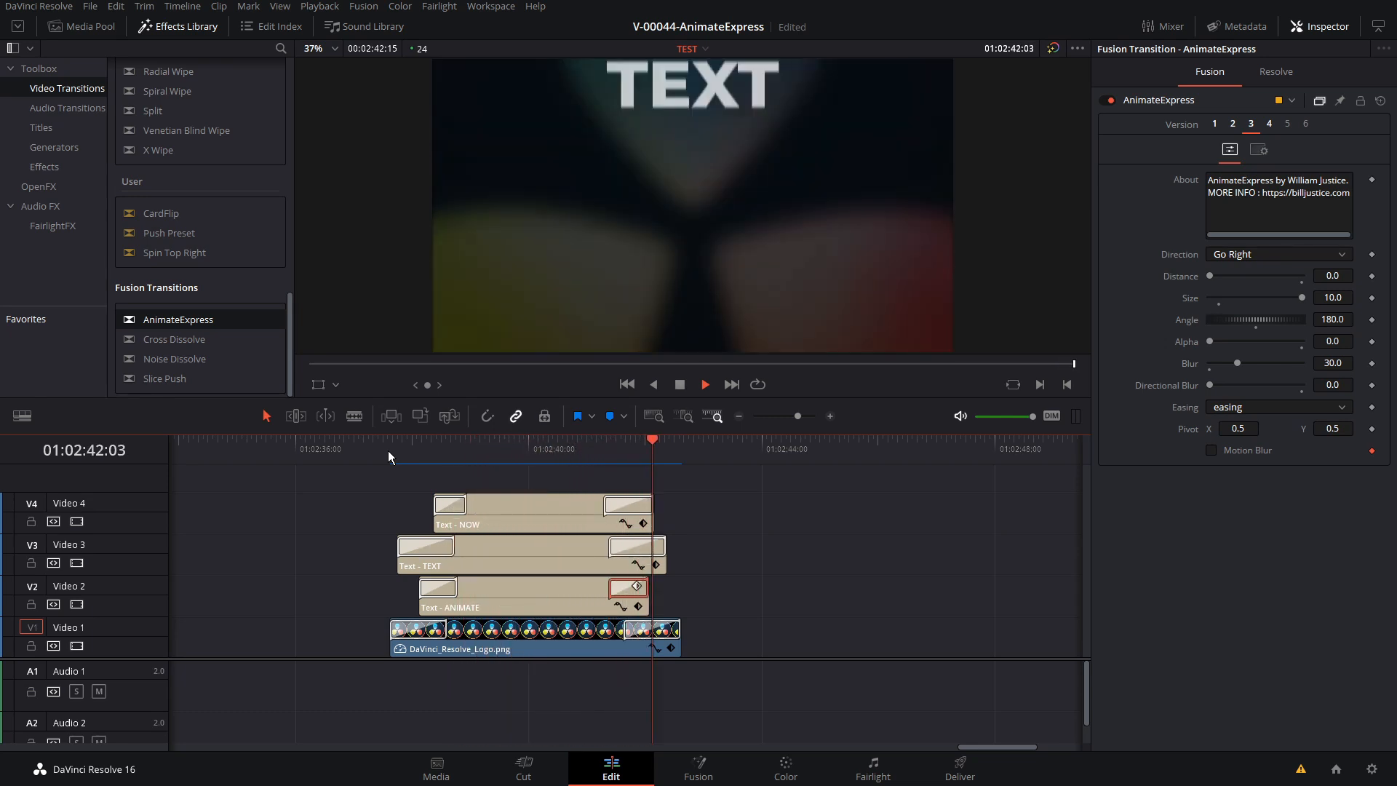
left_click(389, 451)
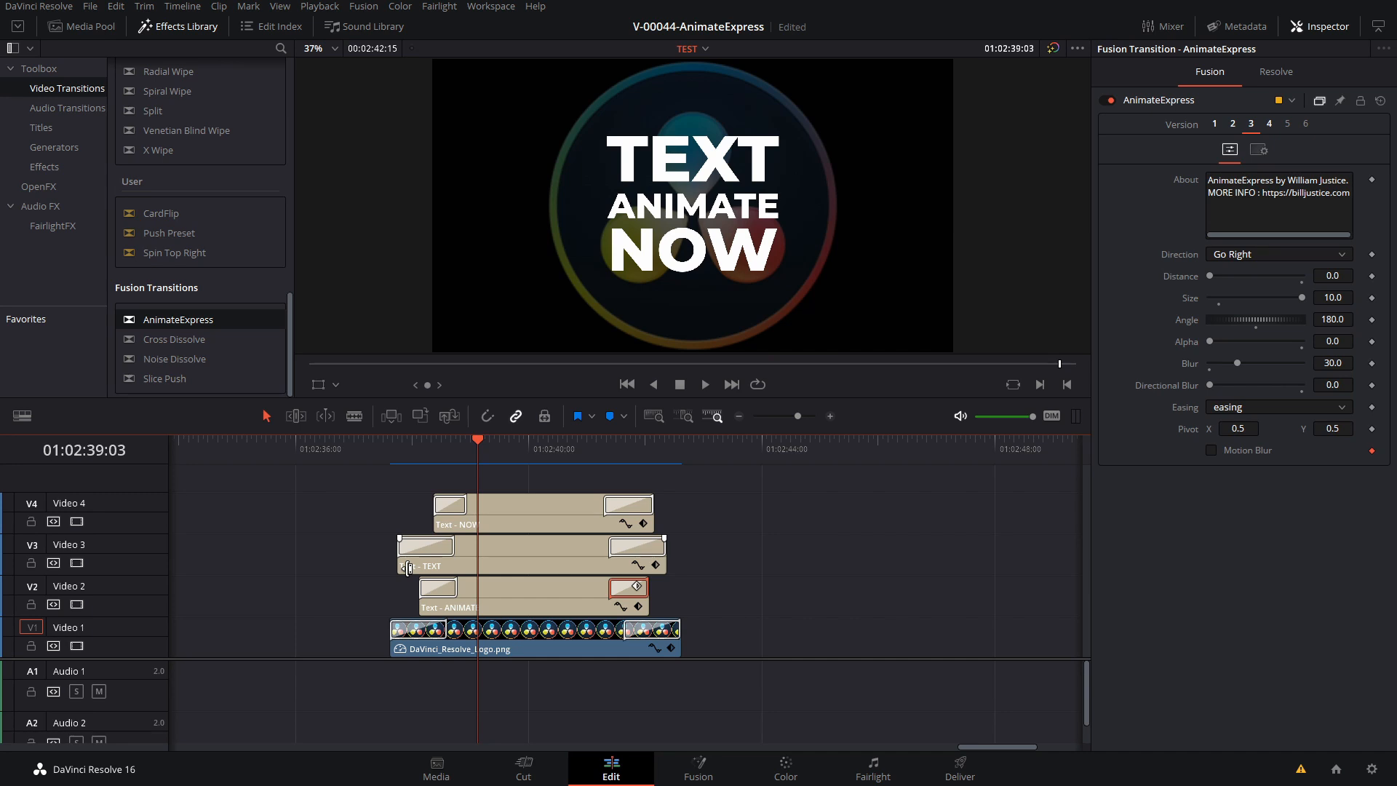
Save the opening transition of the TEXT title as a transition preset named Spin In
left_click(421, 550)
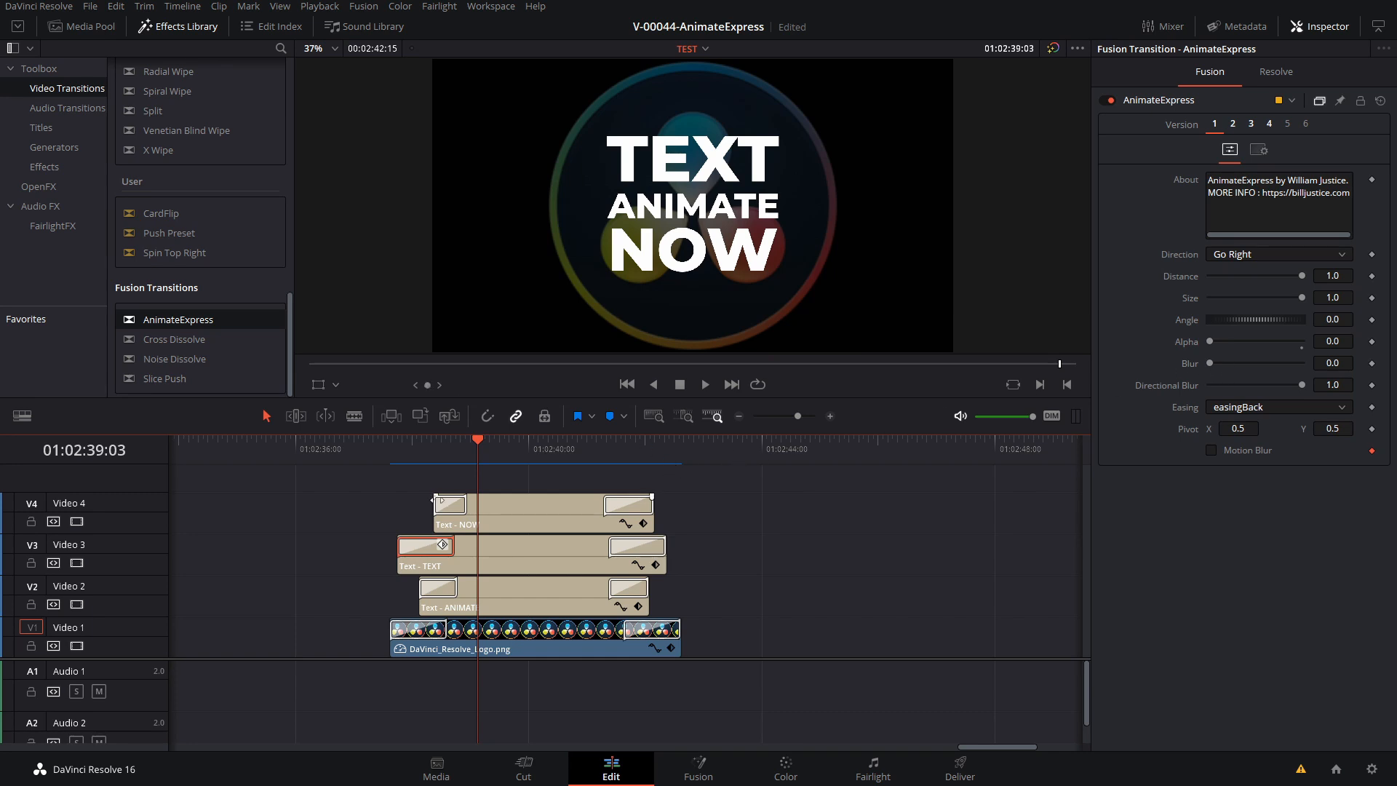
right_click(426, 547)
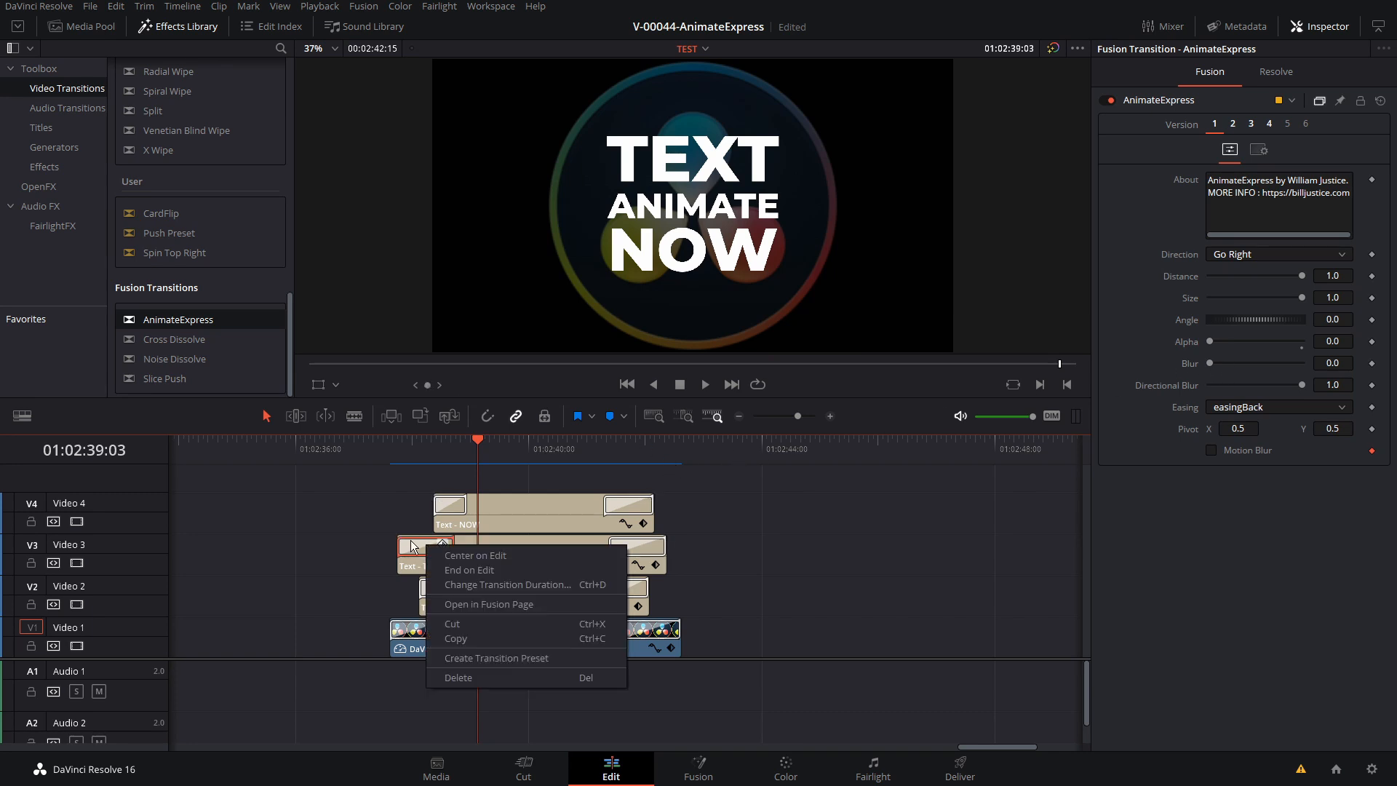
left_click(505, 660)
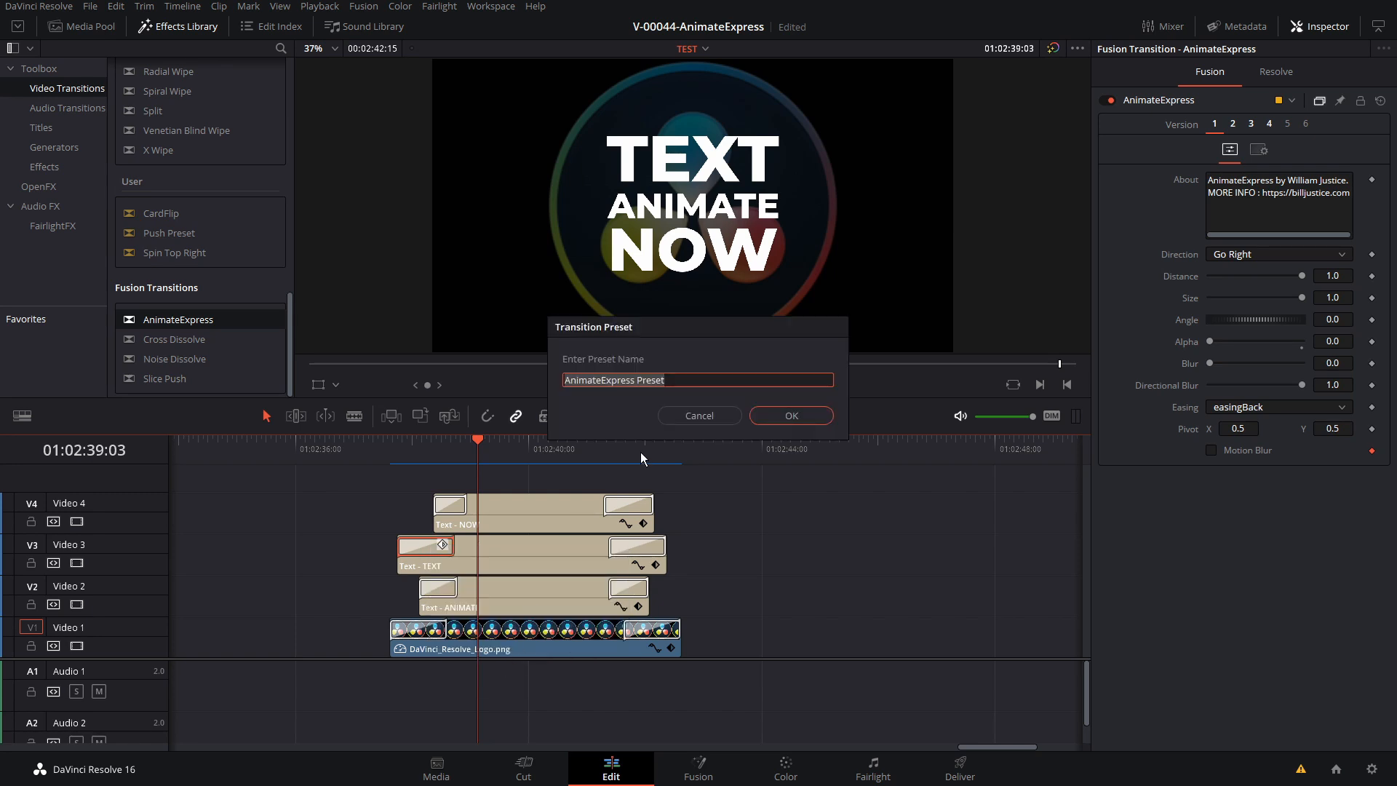
type("Spin In")
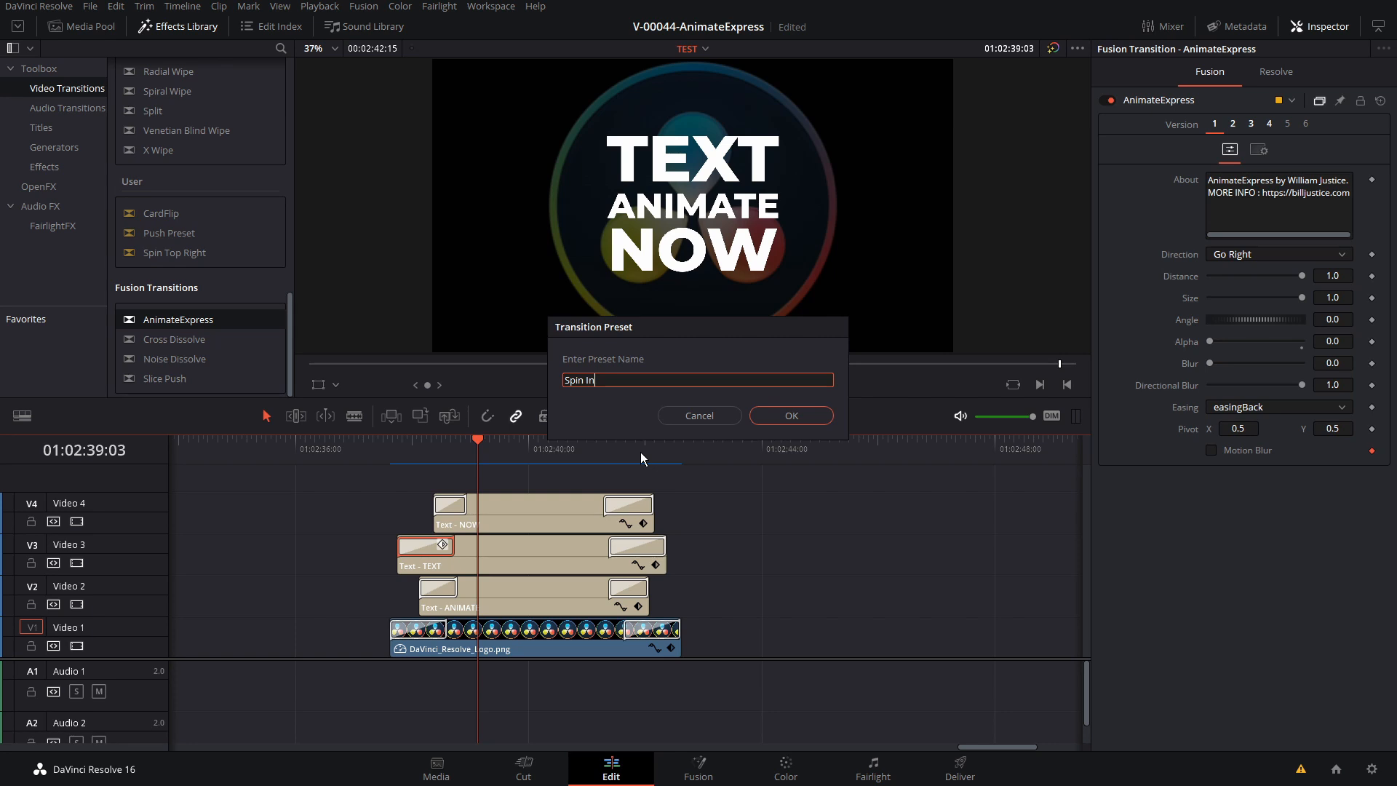
left_click(786, 416)
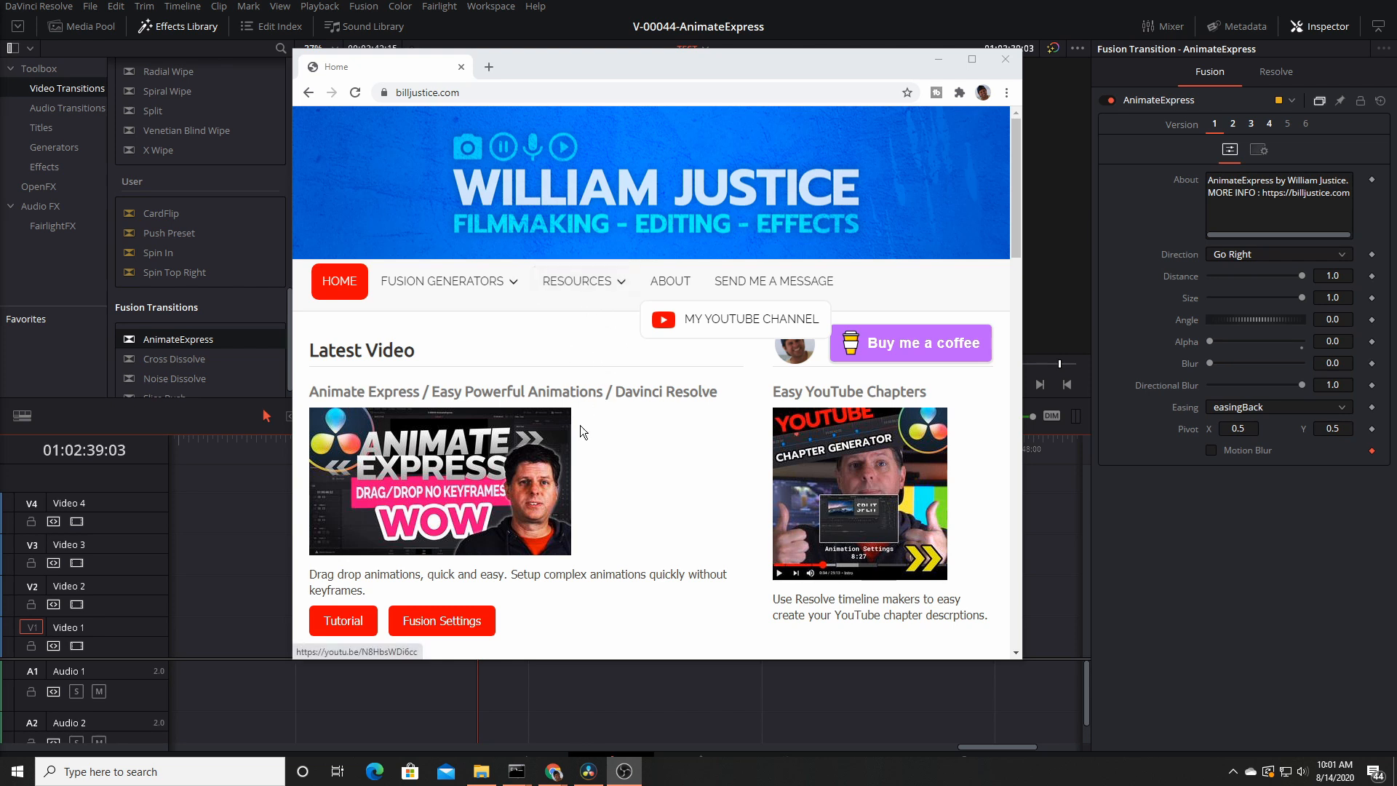
Switch to the browser and open the Animate Express Fusion Settings file from the creator's website
left_click(444, 622)
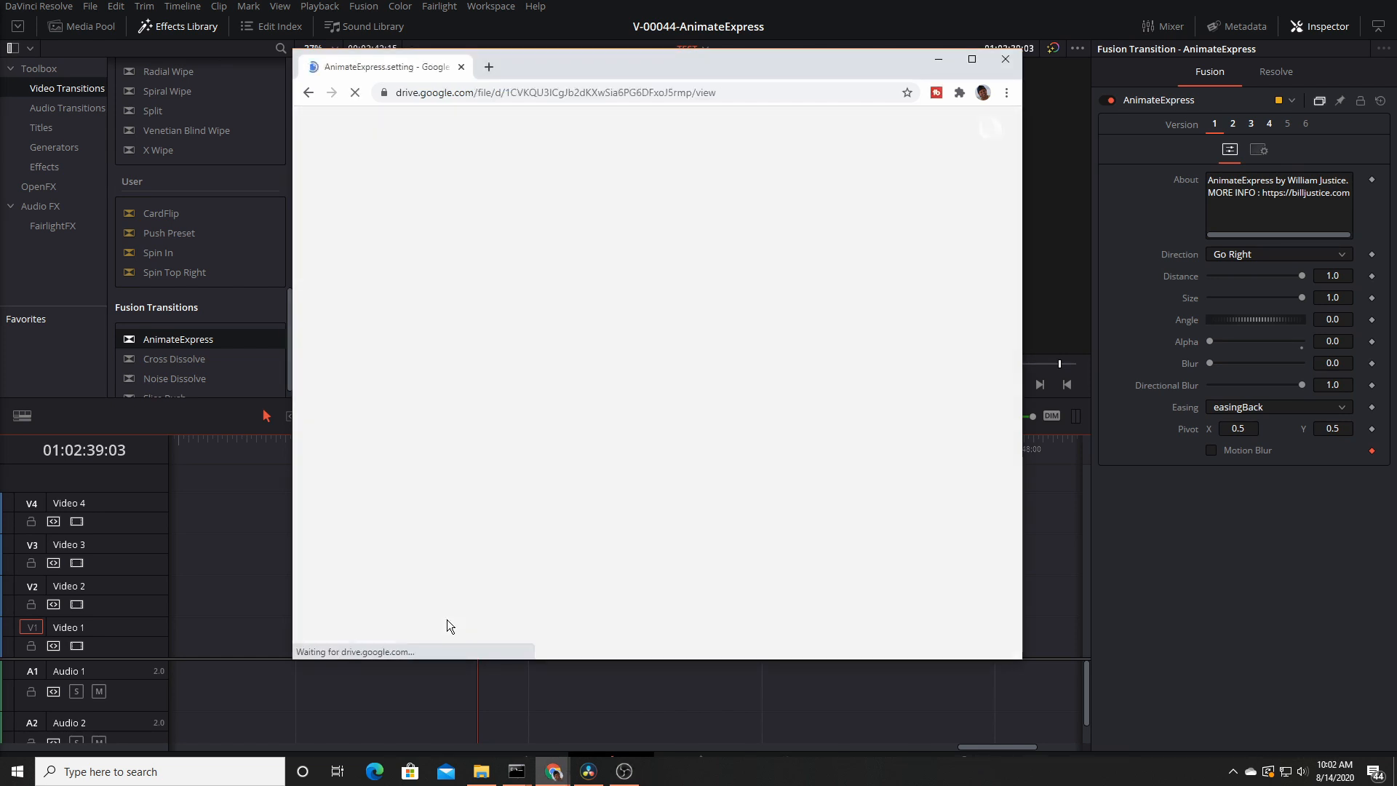
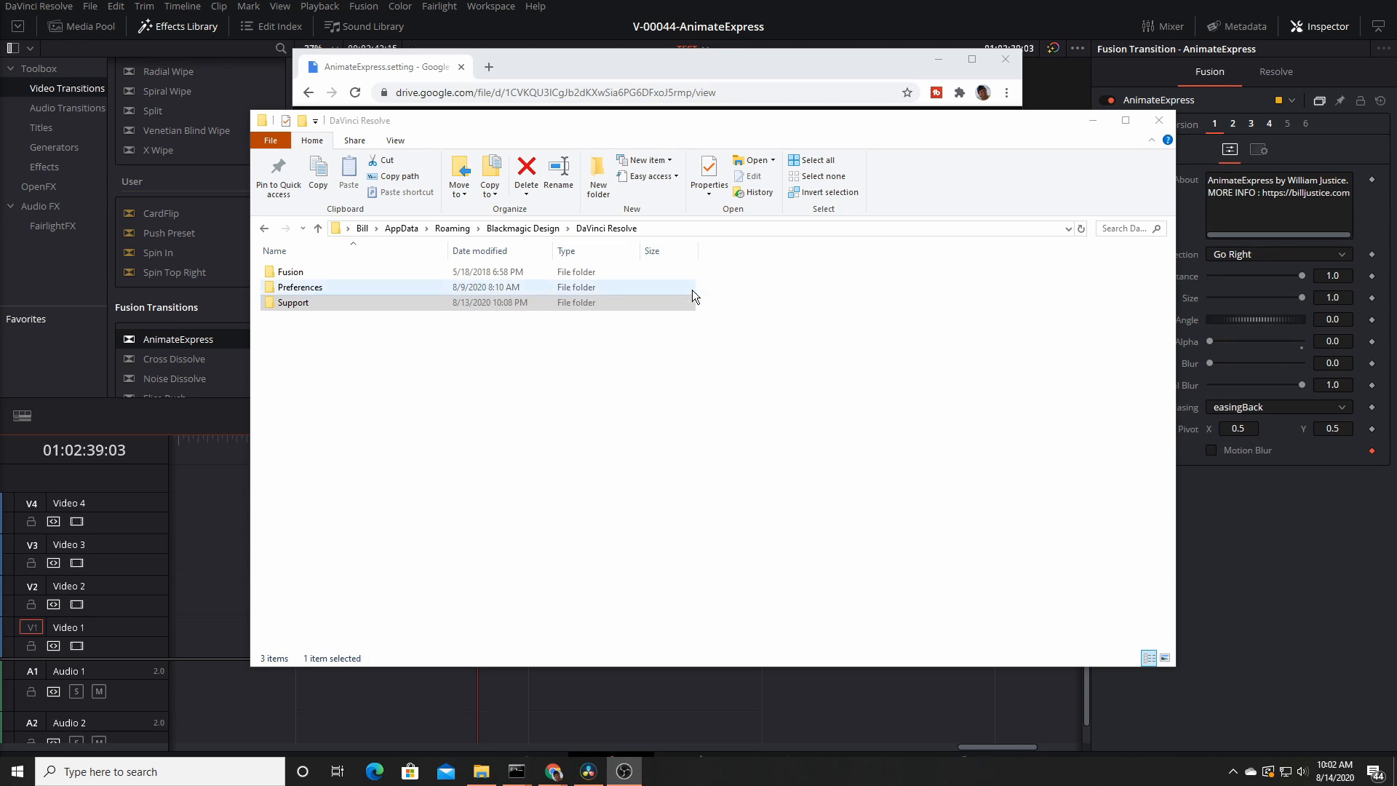
In File Explorer, open the Support > Fusion > Templates > Edit > Transitions folder inside the DaVinci Resolve application data folder
left_click(357, 308)
double_click(310, 306)
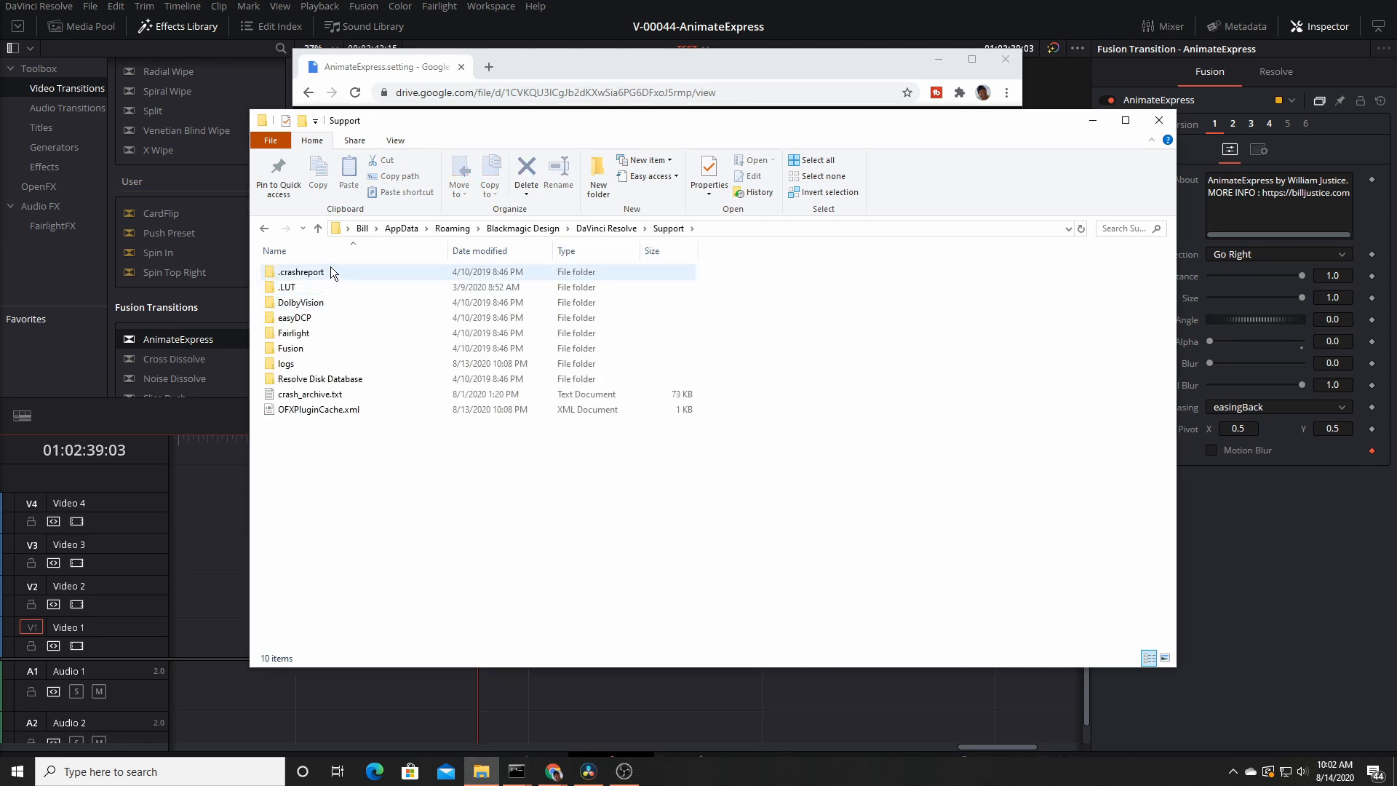
double_click(297, 350)
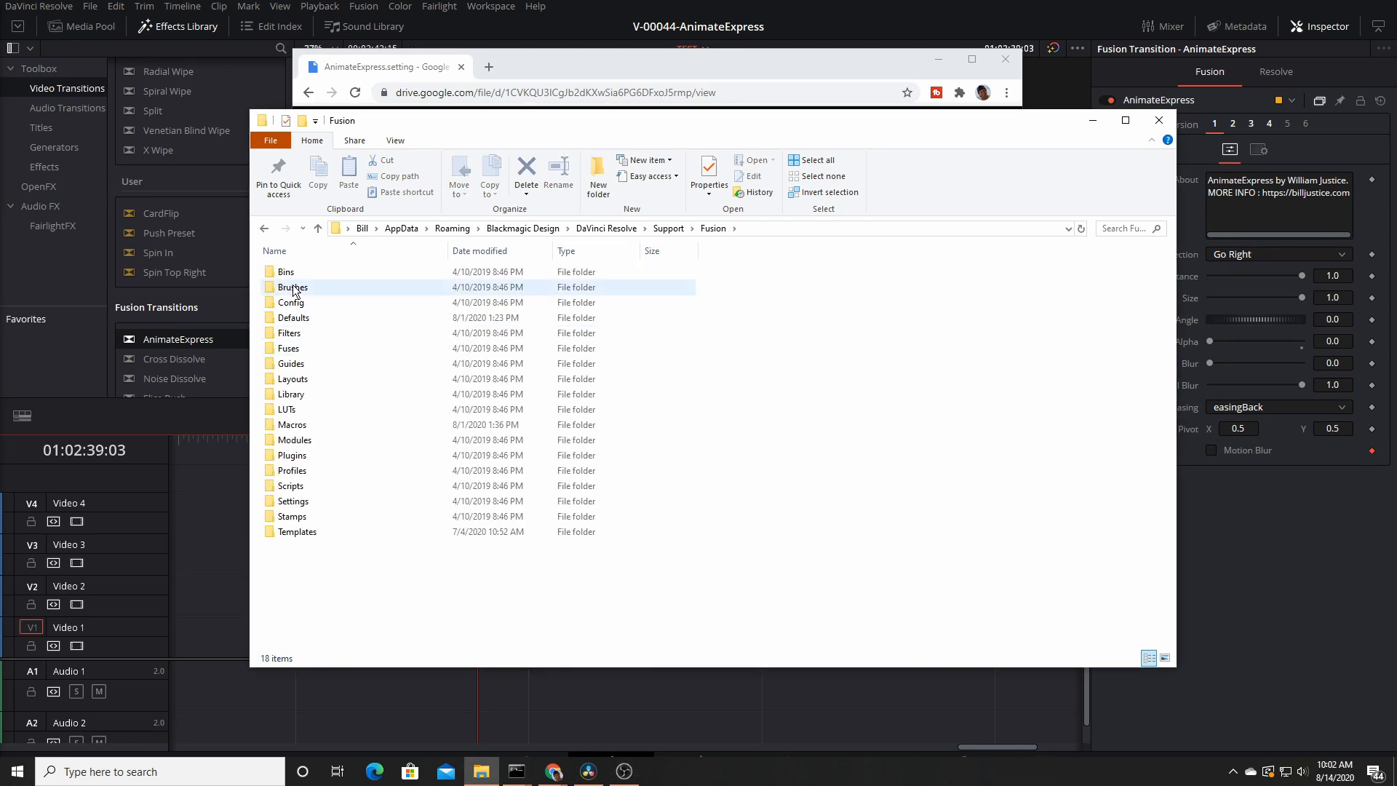
double_click(298, 532)
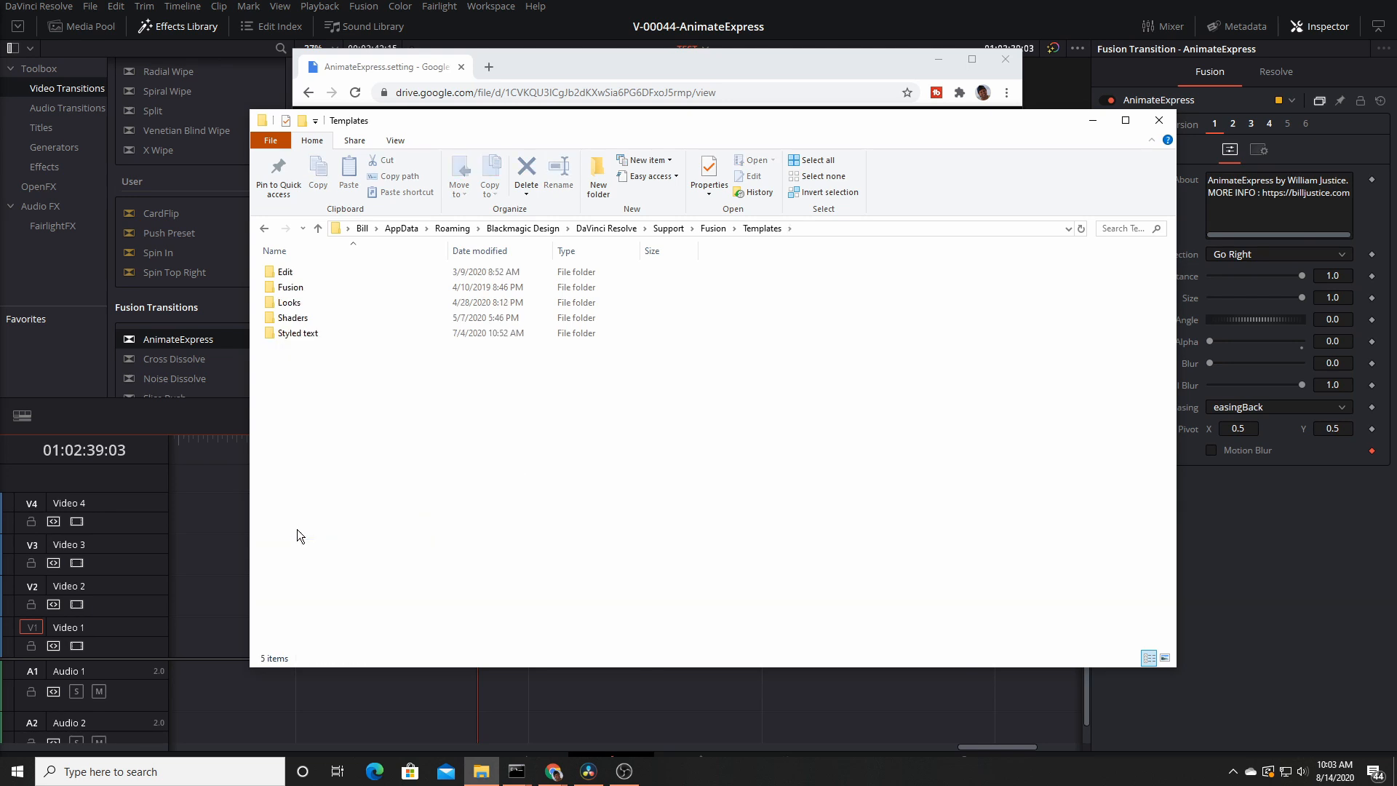
double_click(286, 273)
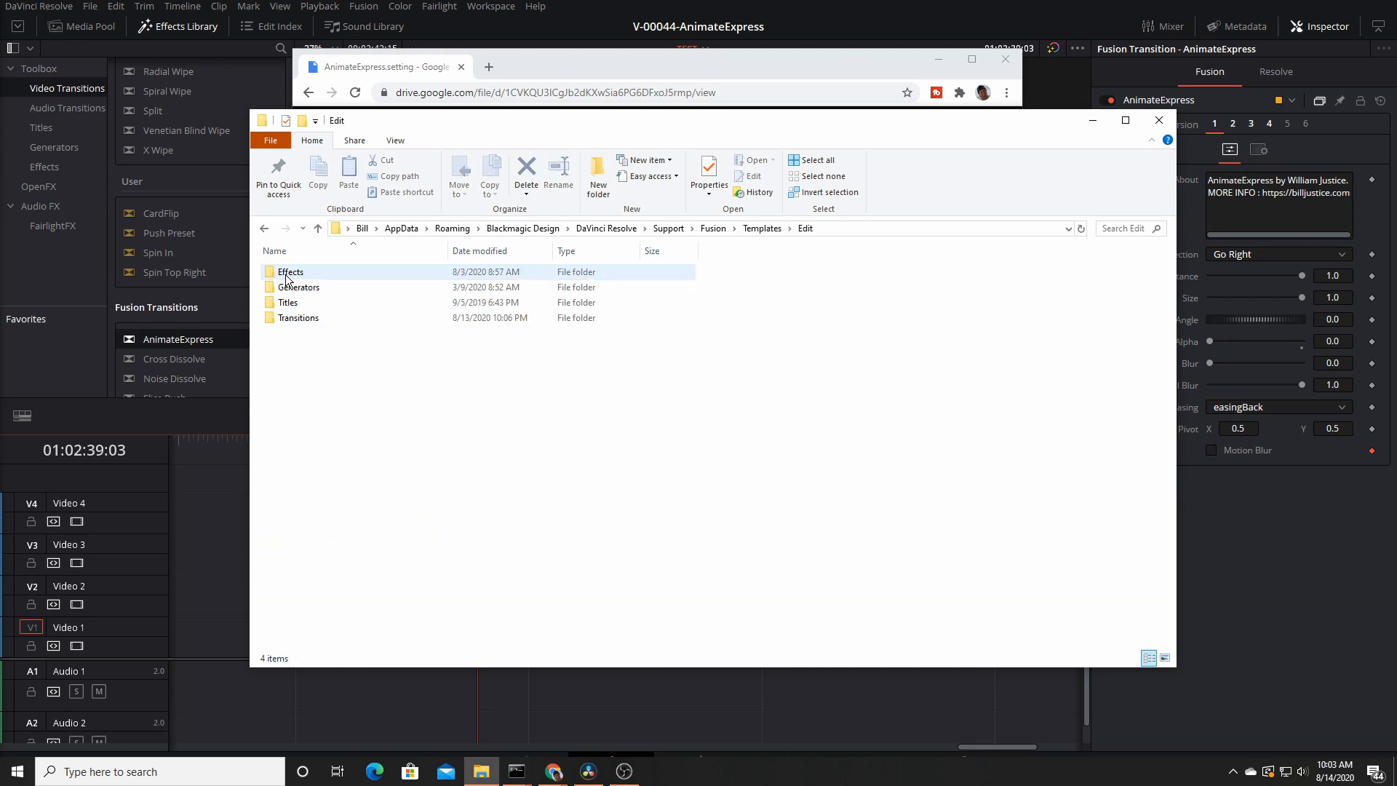
double_click(298, 318)
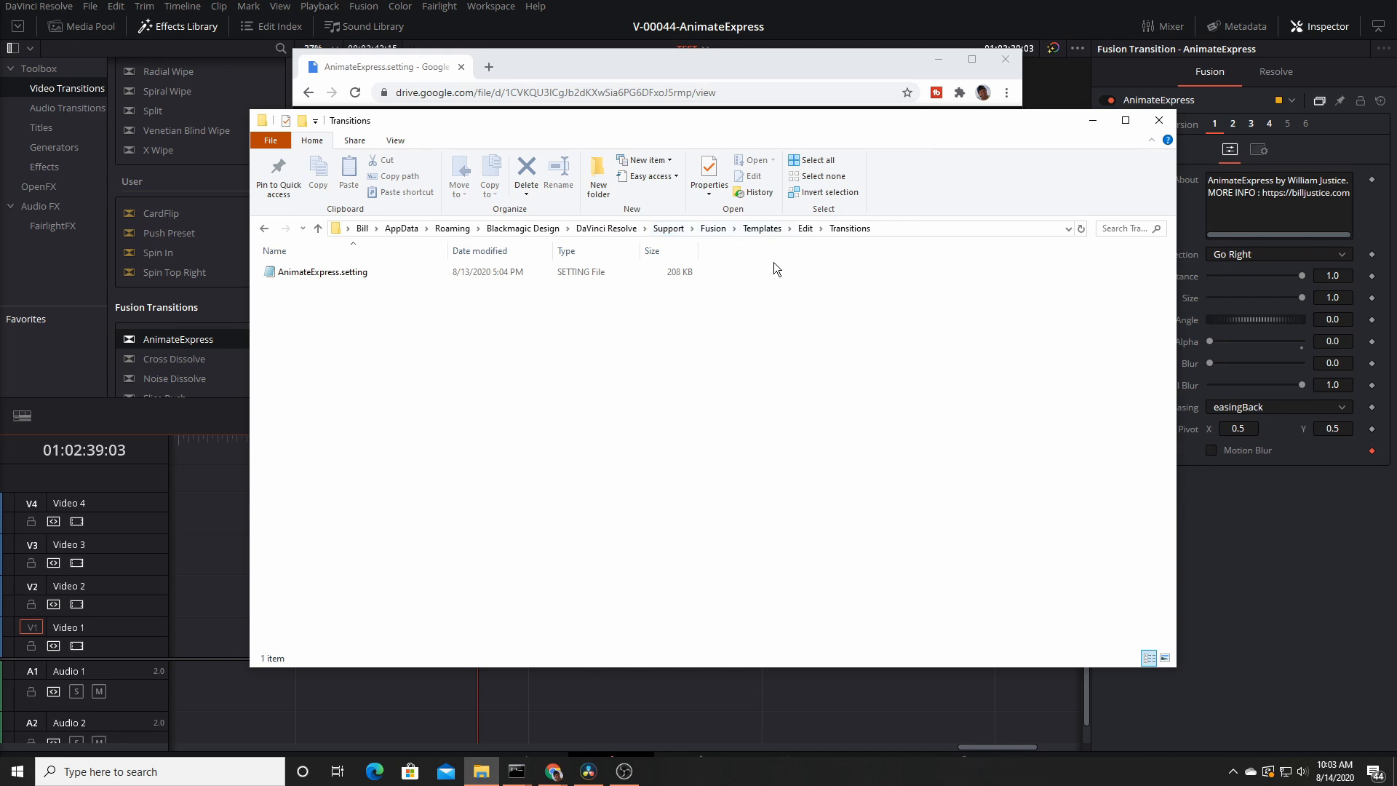